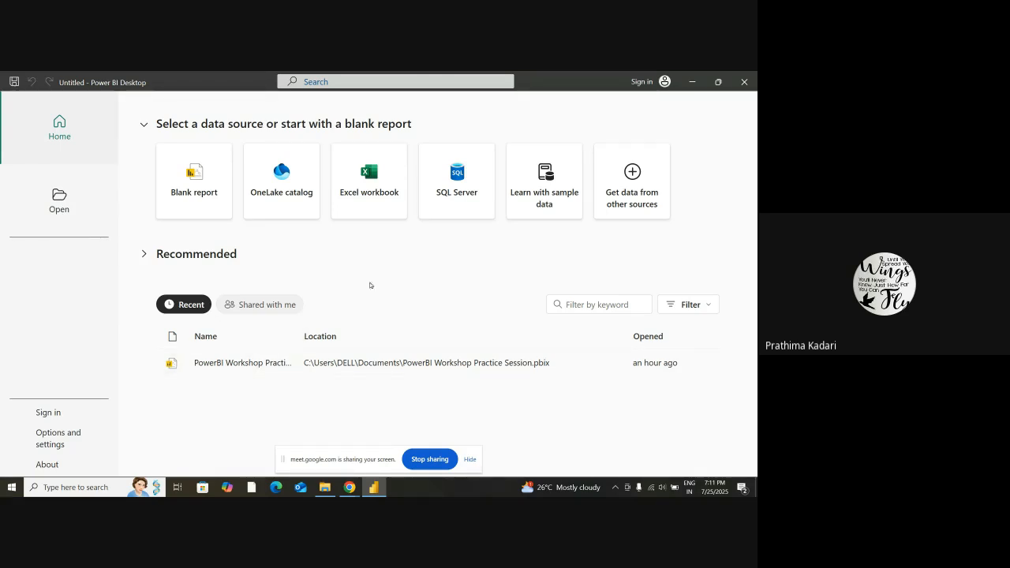
Import the Sample - Superstore CSV file from Documents, showing all file types, and load its data into the report
{"action": "left_click", "coordinate": [368, 202]}
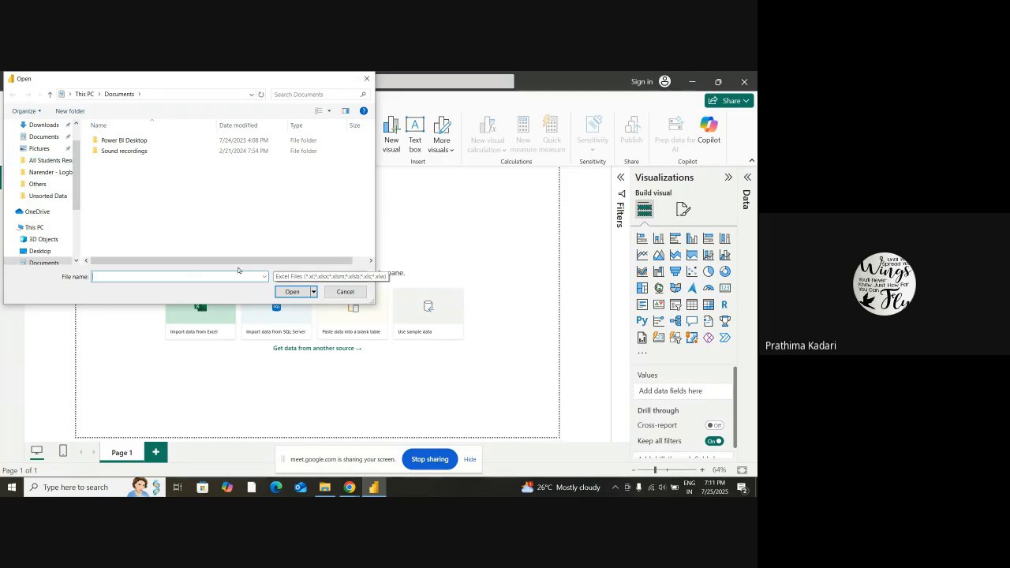
{"action": "left_click", "coordinate": [295, 274]}
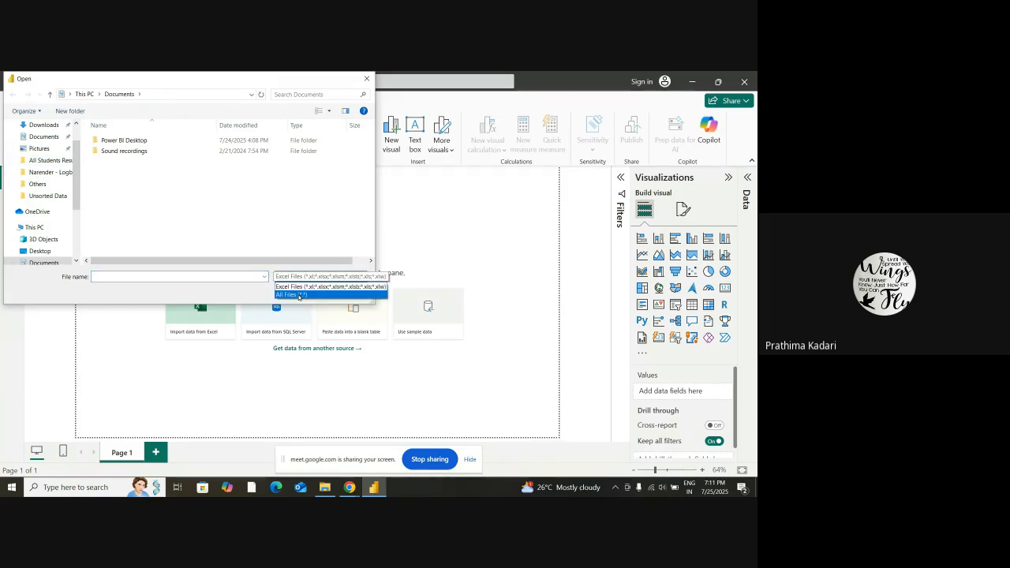
{"action": "left_click", "coordinate": [299, 295]}
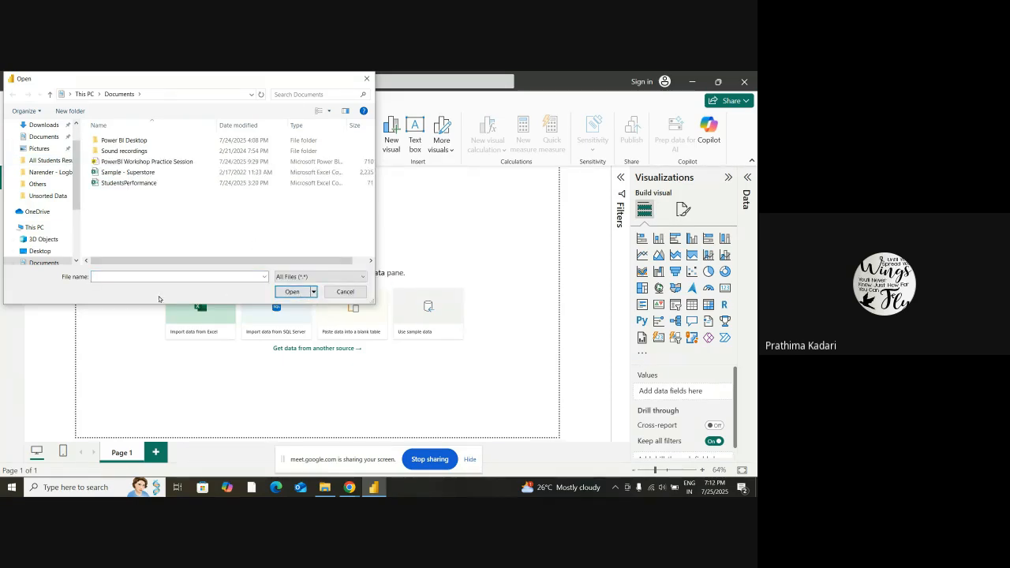
{"action": "left_click", "coordinate": [150, 176]}
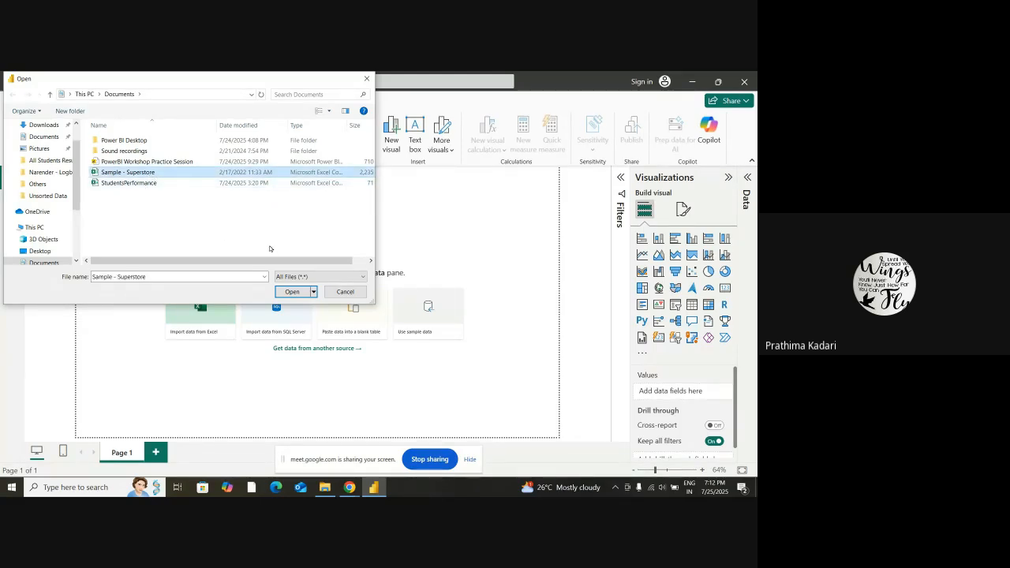
{"action": "left_click", "coordinate": [291, 291]}
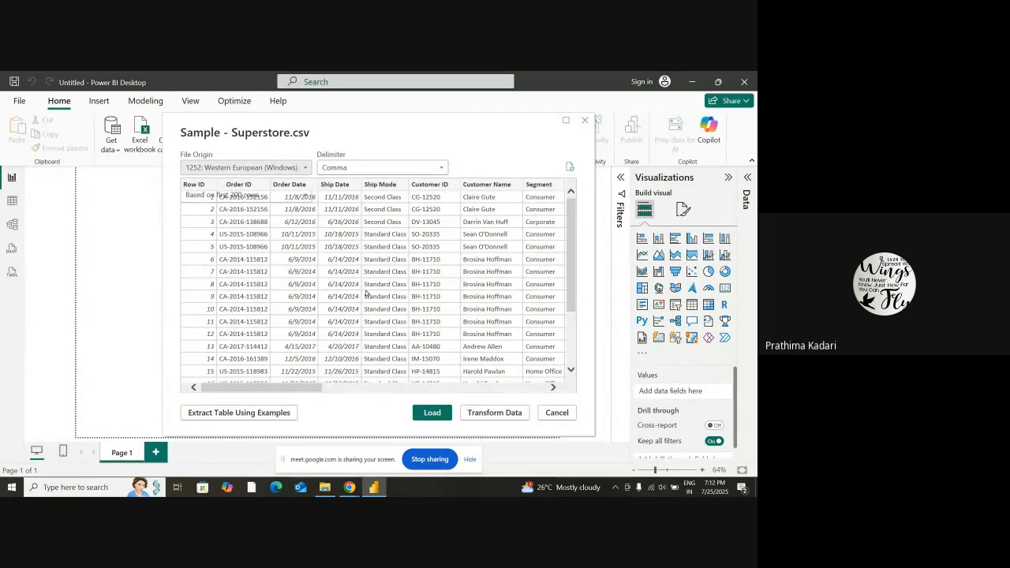
{"action": "scroll", "coordinate": [320, 276], "scroll_direction": "down", "scroll_amount": 3}
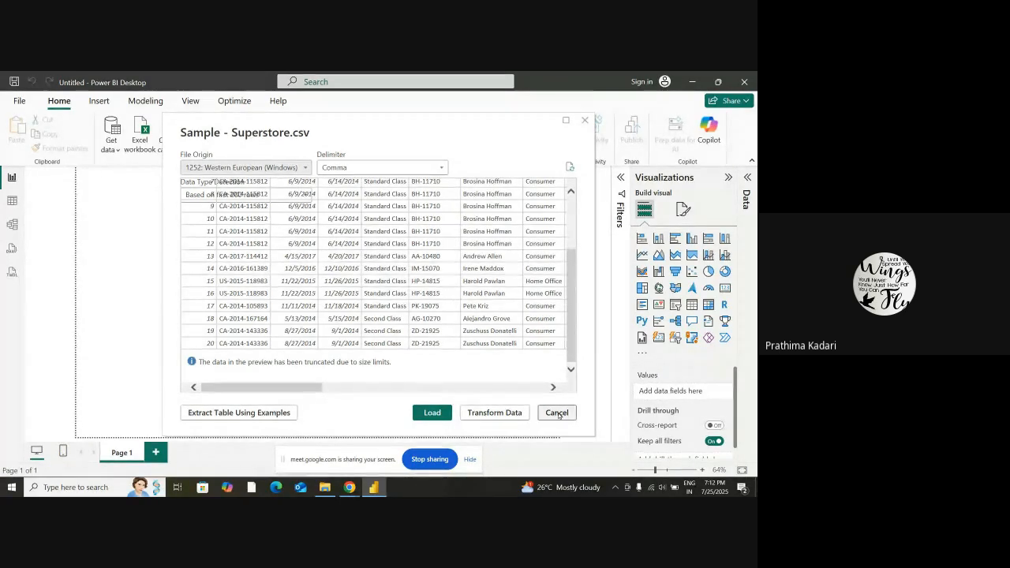
{"action": "left_click", "coordinate": [433, 413]}
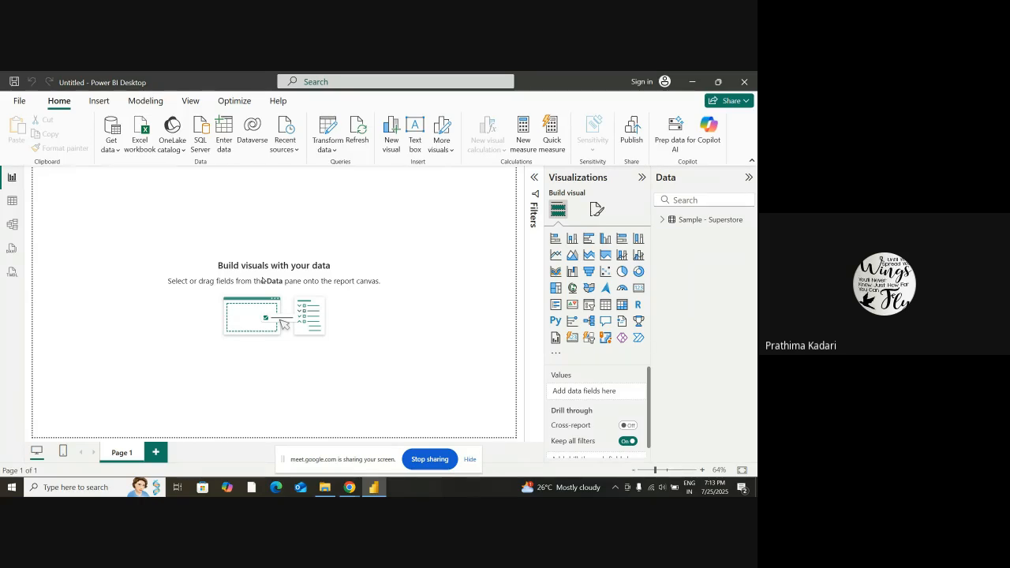
Examine the Sample - Superstore field list and browse the table's rows in Table view
{"action": "left_click", "coordinate": [661, 220]}
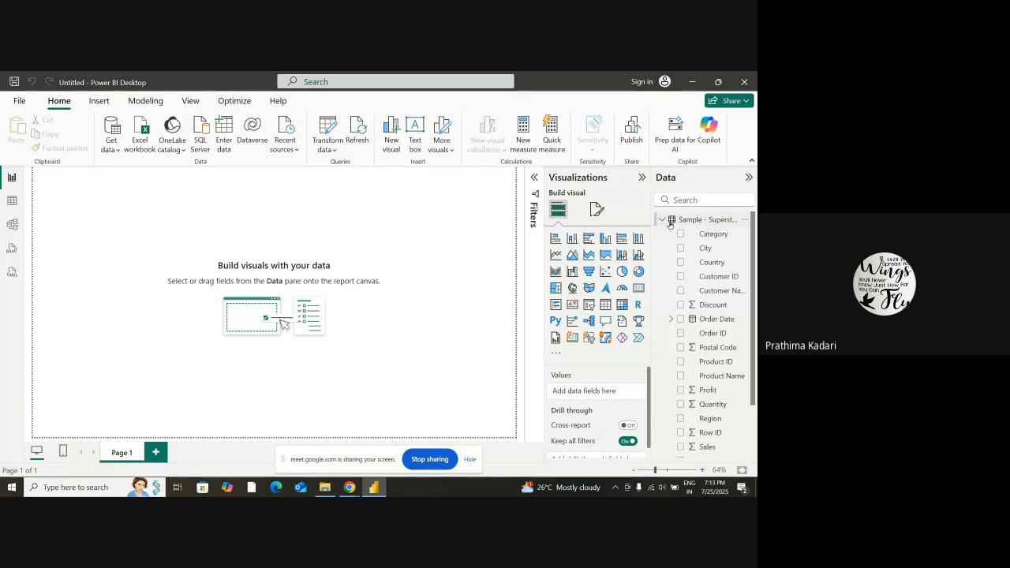
{"action": "scroll", "coordinate": [687, 331], "scroll_direction": "down", "scroll_amount": 3}
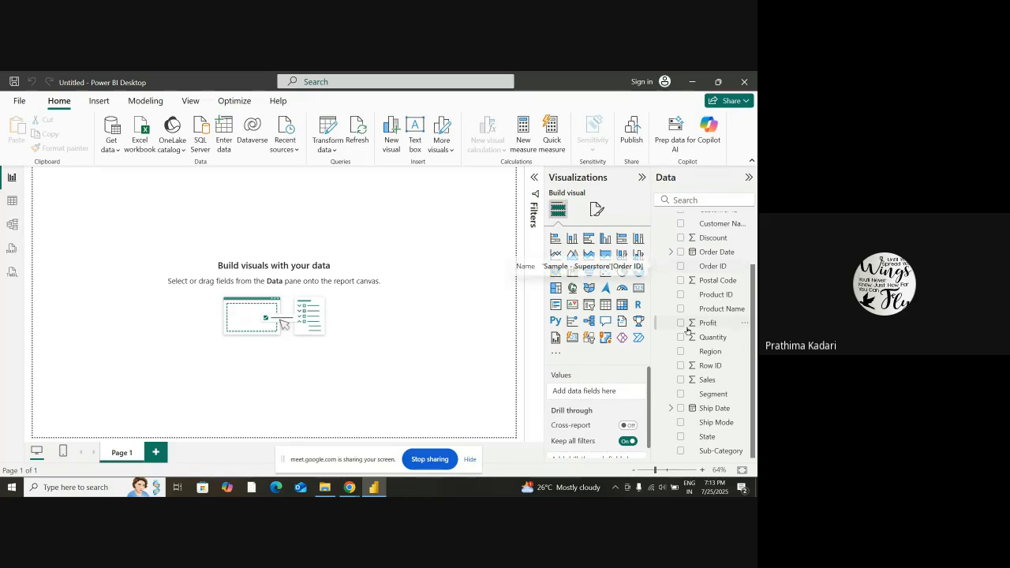
{"action": "scroll", "coordinate": [710, 323], "scroll_direction": "up", "scroll_amount": 3}
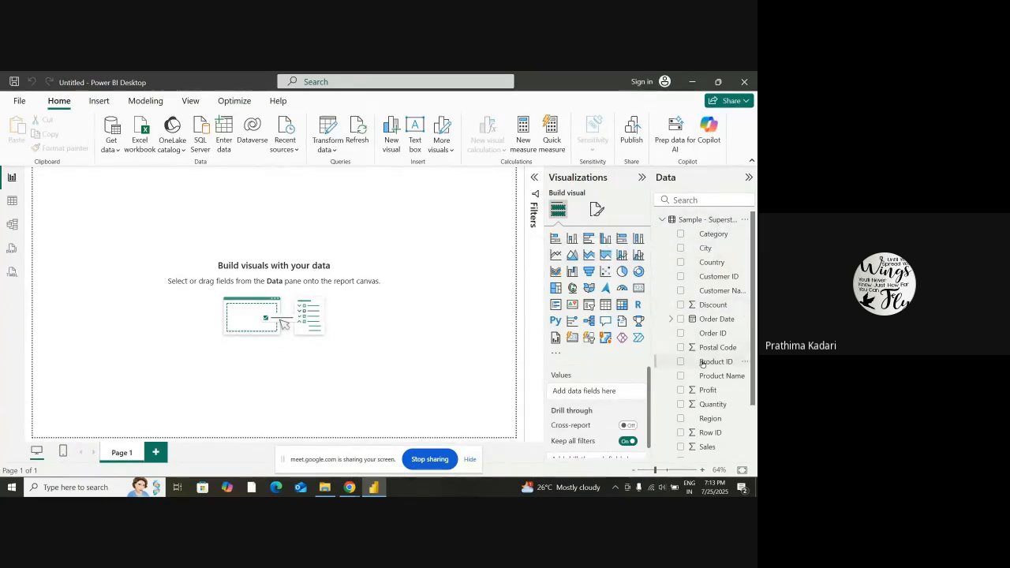
{"action": "left_click", "coordinate": [13, 203]}
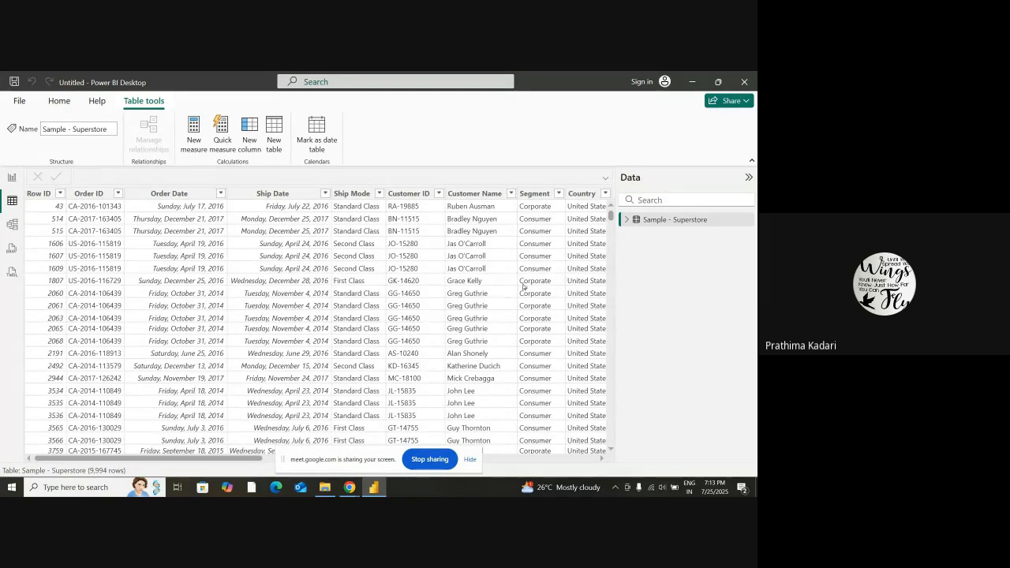
{"action": "left_click", "coordinate": [667, 221]}
{"action": "left_click_drag", "start_coordinate": [248, 462], "coordinate": [191, 471]}
Examine the fields on the Sample - Superstore card in Model view
{"action": "left_click", "coordinate": [13, 227]}
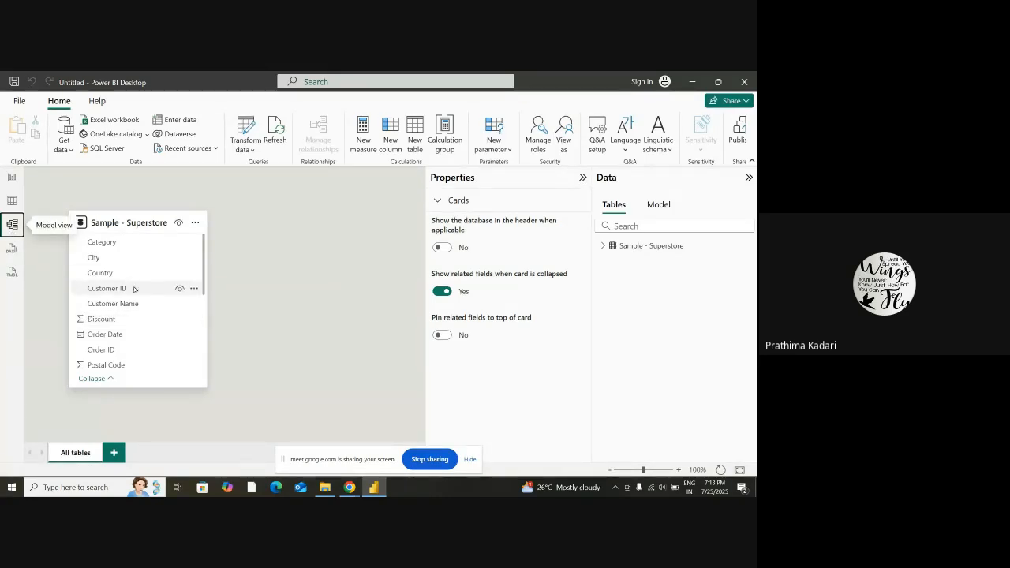
{"action": "scroll", "coordinate": [142, 290], "scroll_direction": "down", "scroll_amount": 2}
{"action": "scroll", "coordinate": [142, 291], "scroll_direction": "down", "scroll_amount": 4}
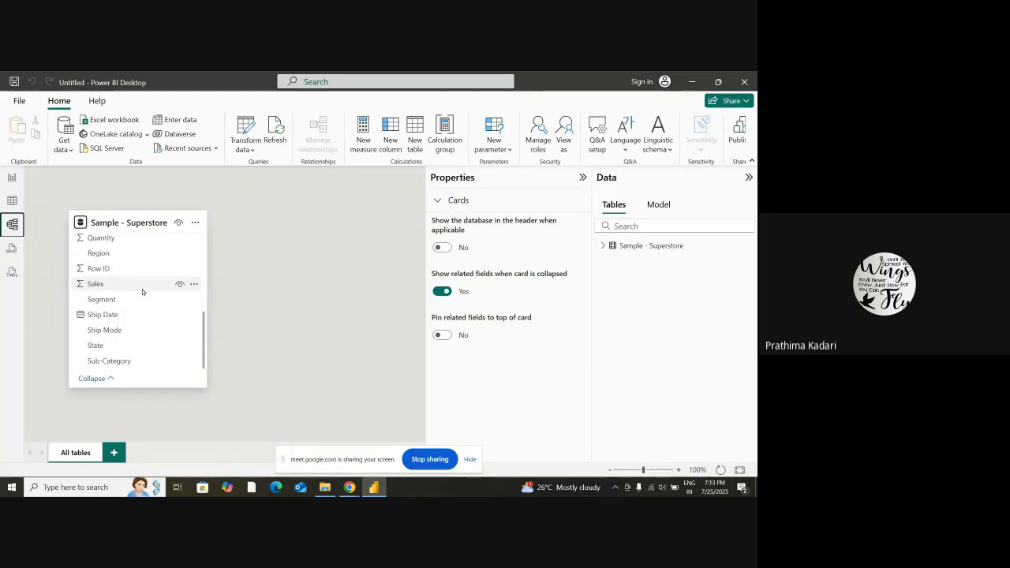
Look at DAX query view and TMDL view, dismissing their introductions, and return to Report view
{"action": "left_click", "coordinate": [12, 251]}
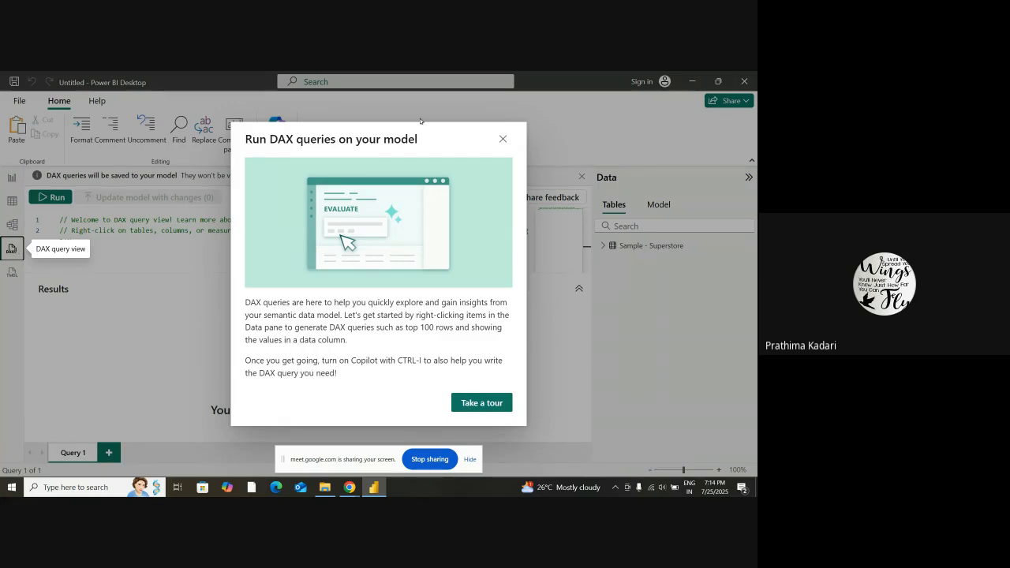
{"action": "left_click", "coordinate": [502, 140]}
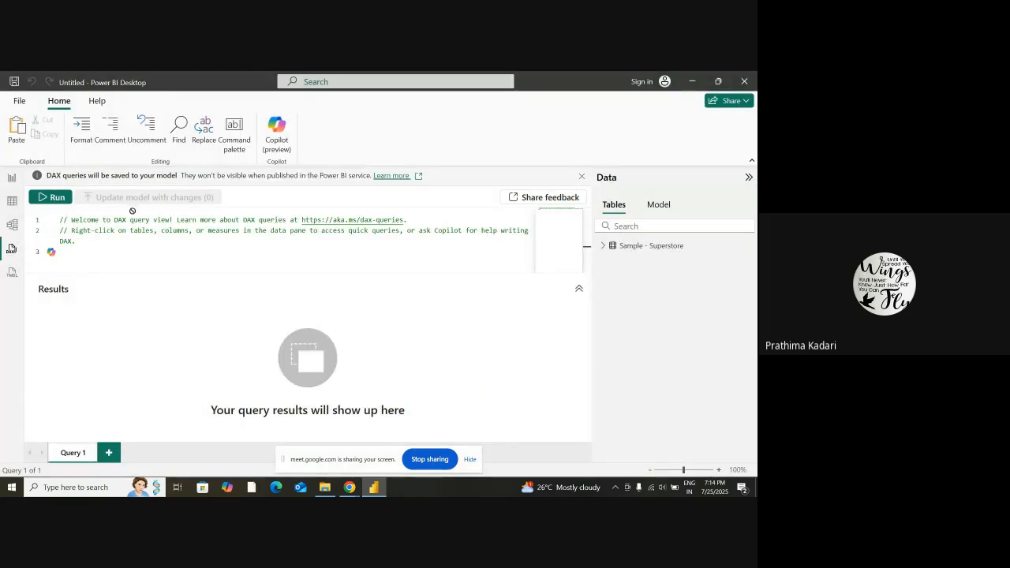
{"action": "left_click", "coordinate": [11, 273]}
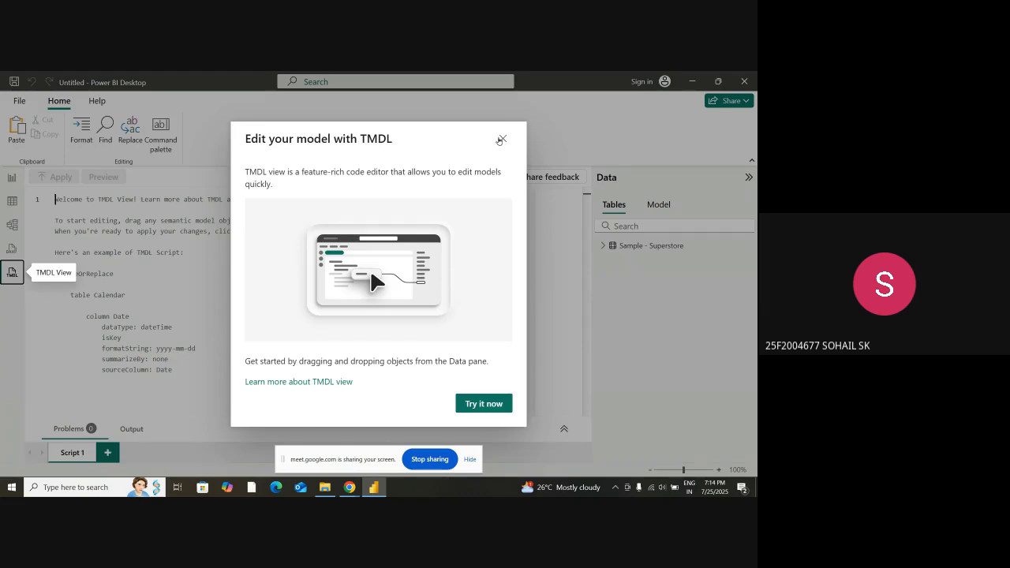
{"action": "left_click", "coordinate": [503, 140]}
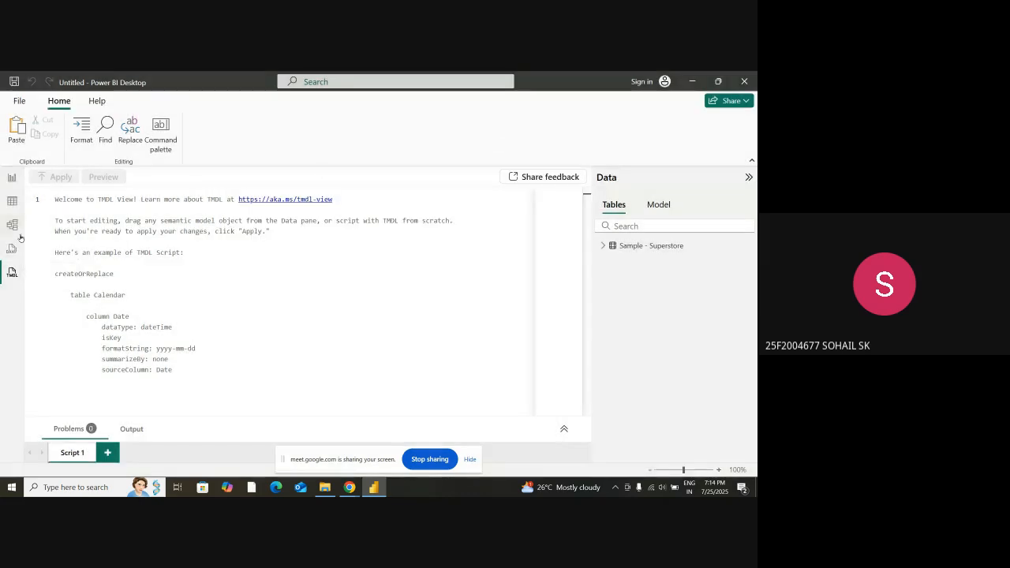
{"action": "left_click", "coordinate": [11, 177]}
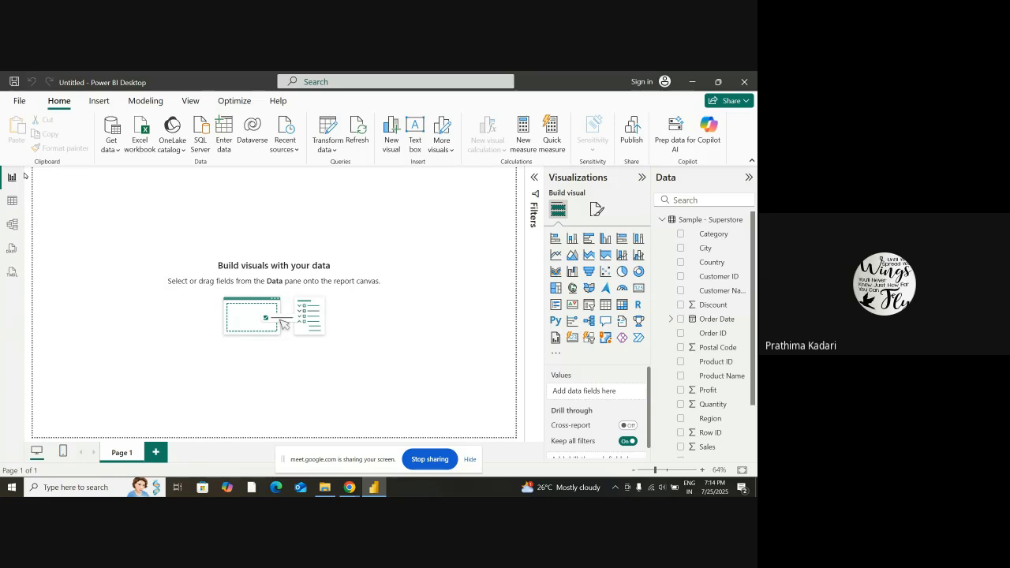
Open the recent report PowerBI Workshop Practice Session.pbix and expand its Sample - Superstore table to review the fields
{"action": "left_click", "coordinate": [19, 103]}
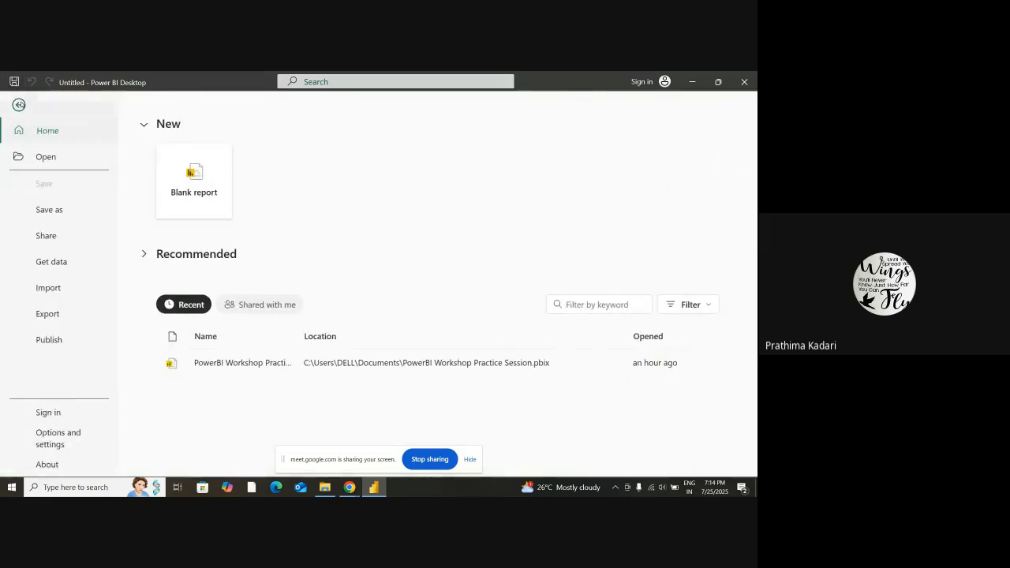
{"action": "left_click", "coordinate": [224, 364]}
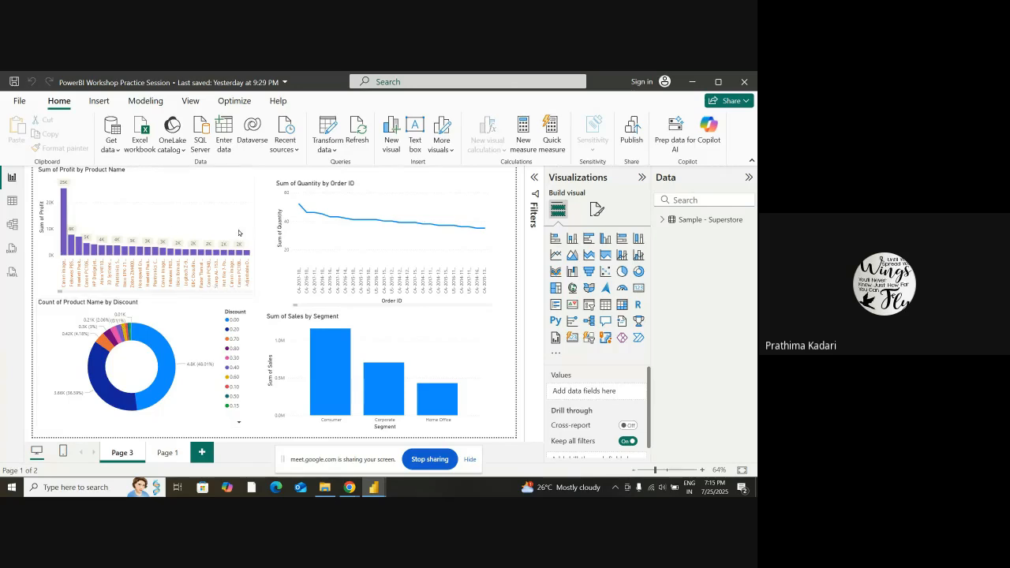
{"action": "left_click", "coordinate": [661, 220]}
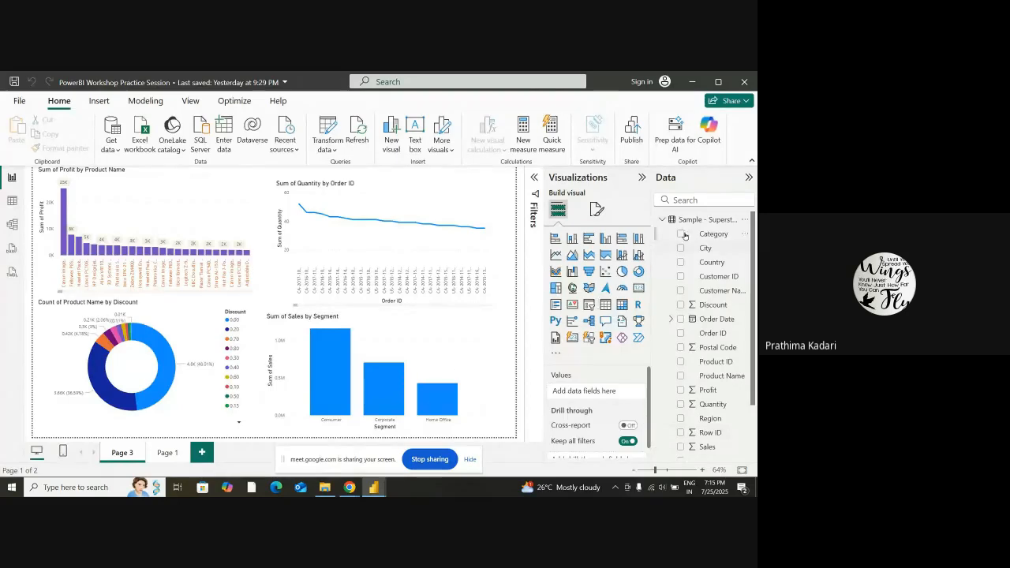
{"action": "scroll", "coordinate": [723, 303], "scroll_direction": "down", "scroll_amount": 3}
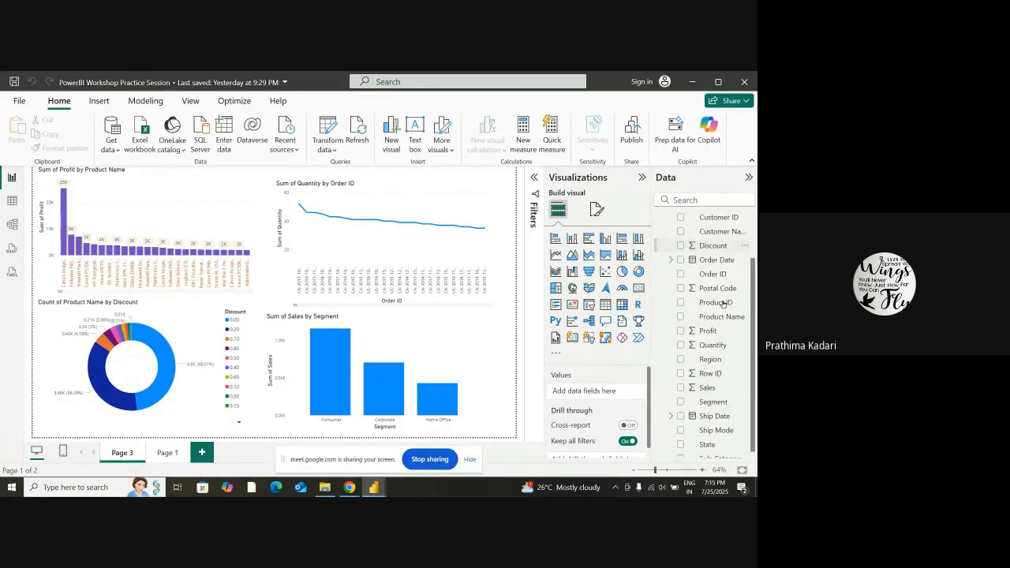
{"action": "scroll", "coordinate": [723, 300], "scroll_direction": "up", "scroll_amount": 3}
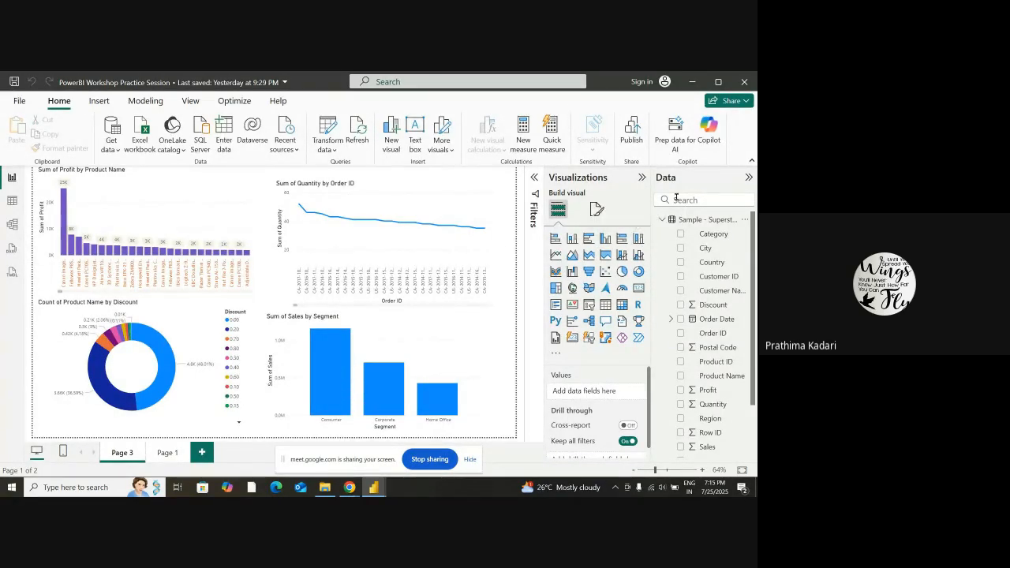
Look over the page formatting options and return to the visual-building options
{"action": "left_click", "coordinate": [597, 209]}
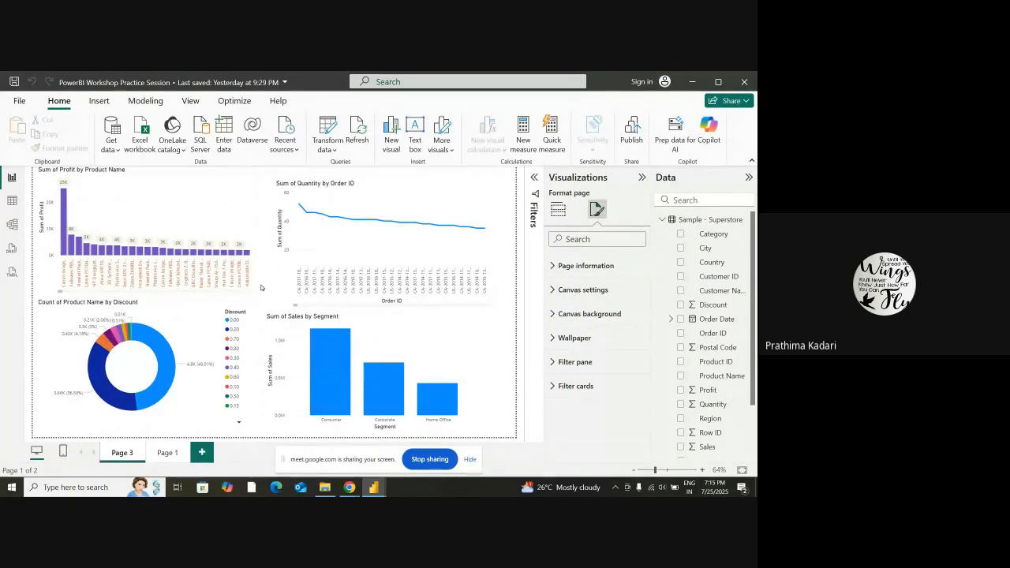
{"action": "left_click", "coordinate": [557, 209]}
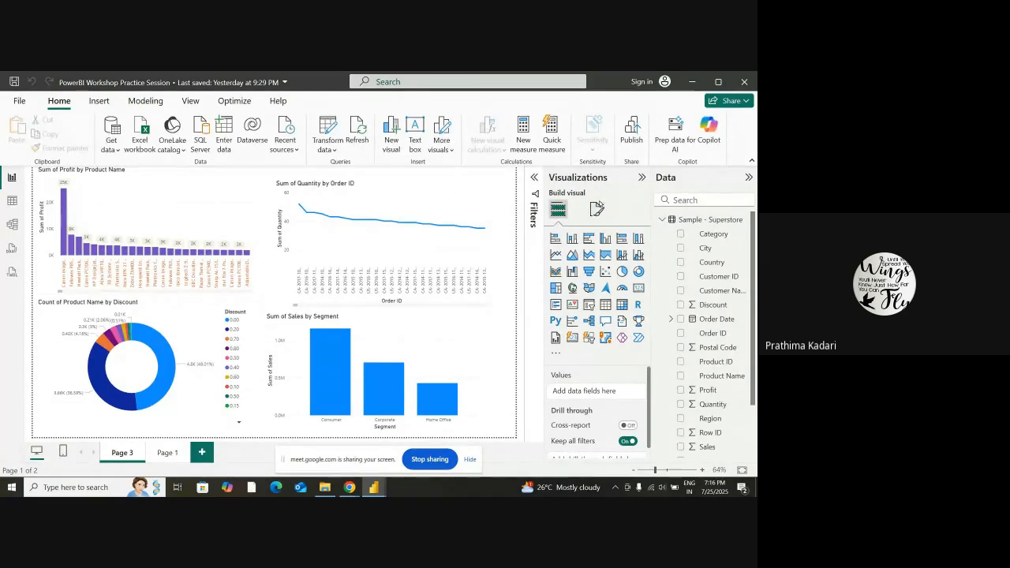
{"action": "left_click", "coordinate": [596, 208]}
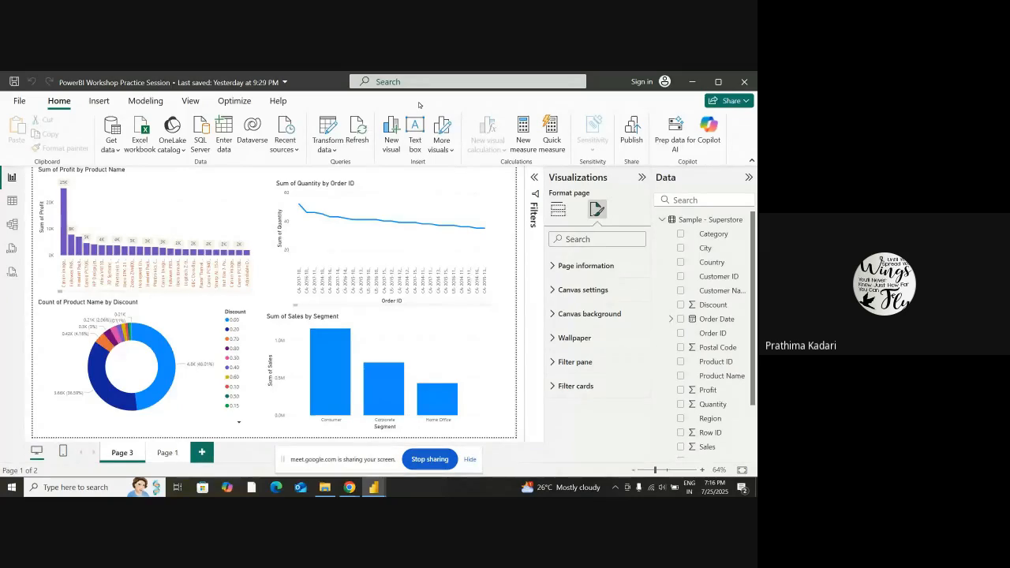
{"action": "left_click", "coordinate": [557, 209]}
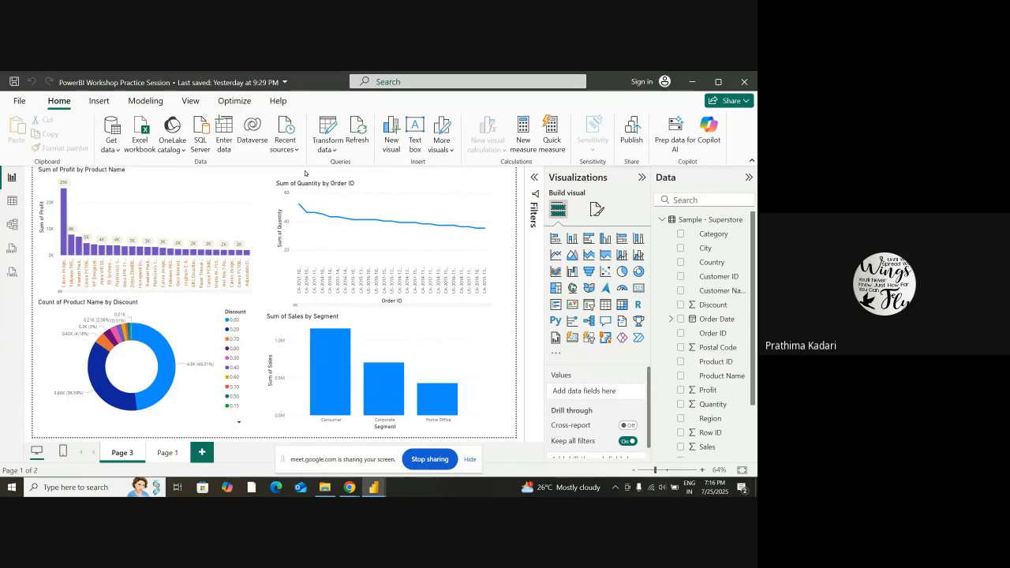
Add a new report page and insert an empty 100% stacked area chart near its upper-left corner, widened to nearly double
{"action": "left_click", "coordinate": [202, 452]}
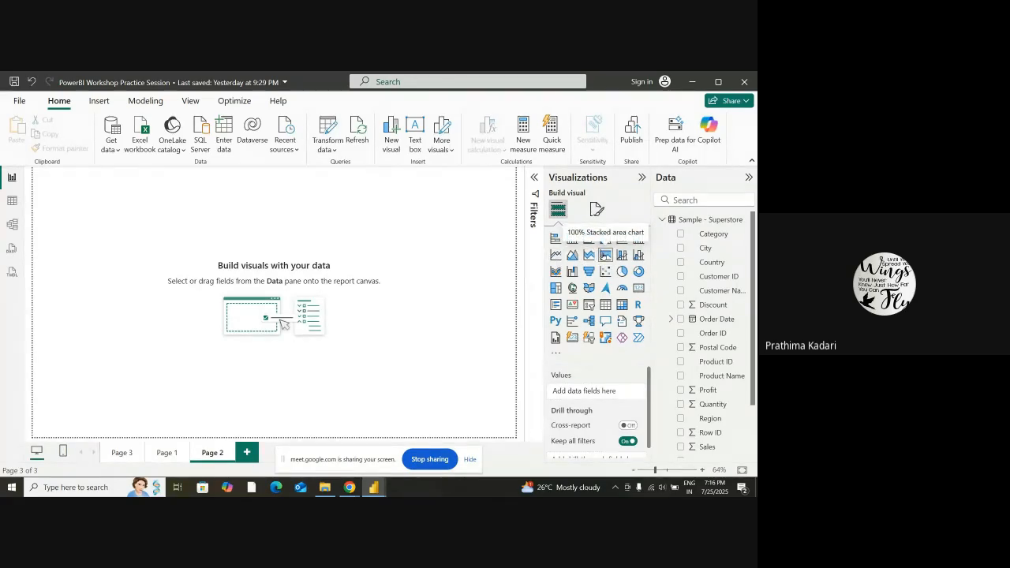
{"action": "left_click", "coordinate": [605, 254]}
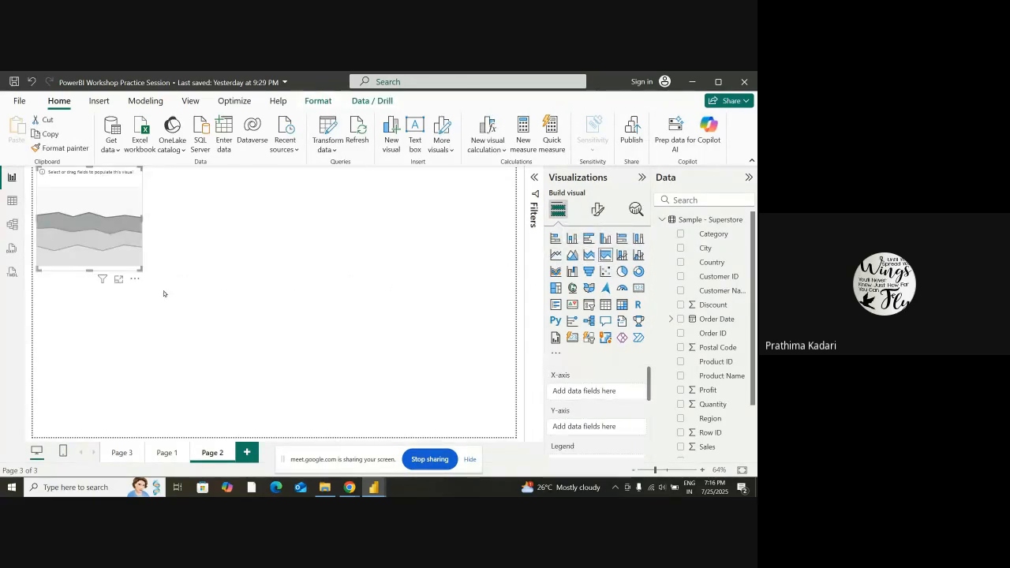
{"action": "left_click_drag", "start_coordinate": [101, 220], "coordinate": [108, 242]}
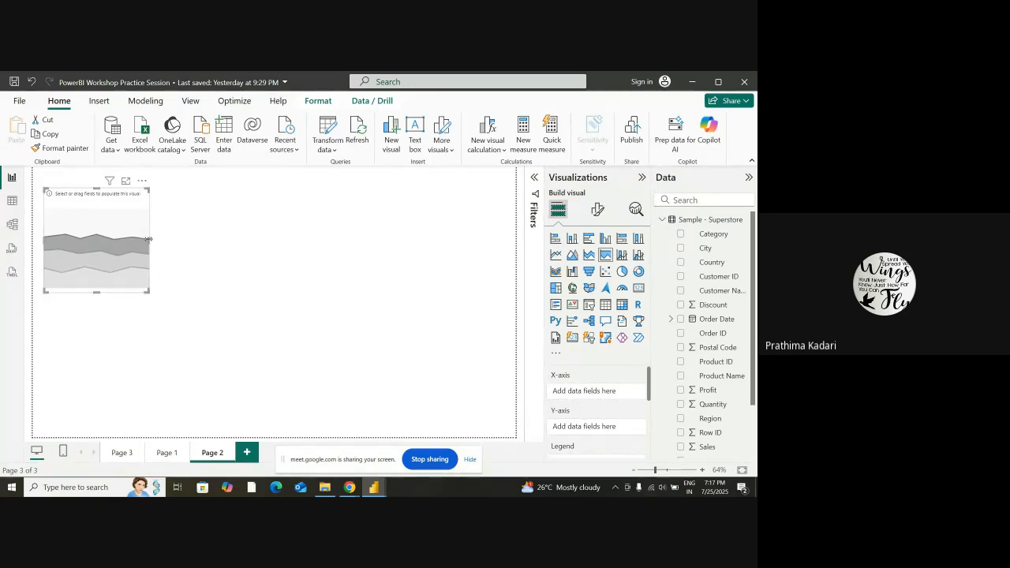
{"action": "left_click_drag", "start_coordinate": [157, 243], "coordinate": [241, 241]}
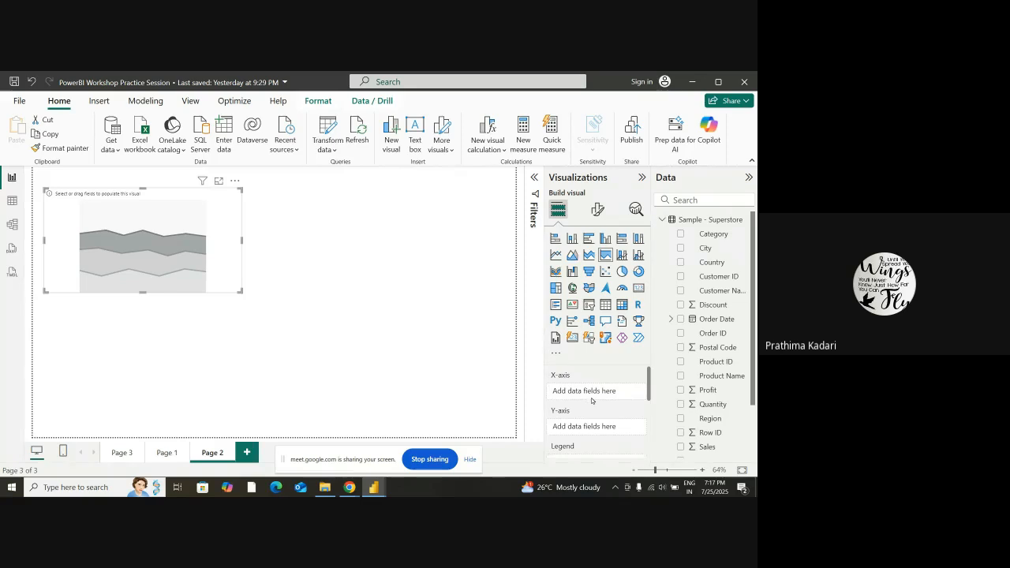
Examine the area chart's field wells, from X-axis, Y-axis and Legend to Small multiples, Tooltips and Drill through
{"action": "scroll", "coordinate": [591, 400], "scroll_direction": "down", "scroll_amount": 1}
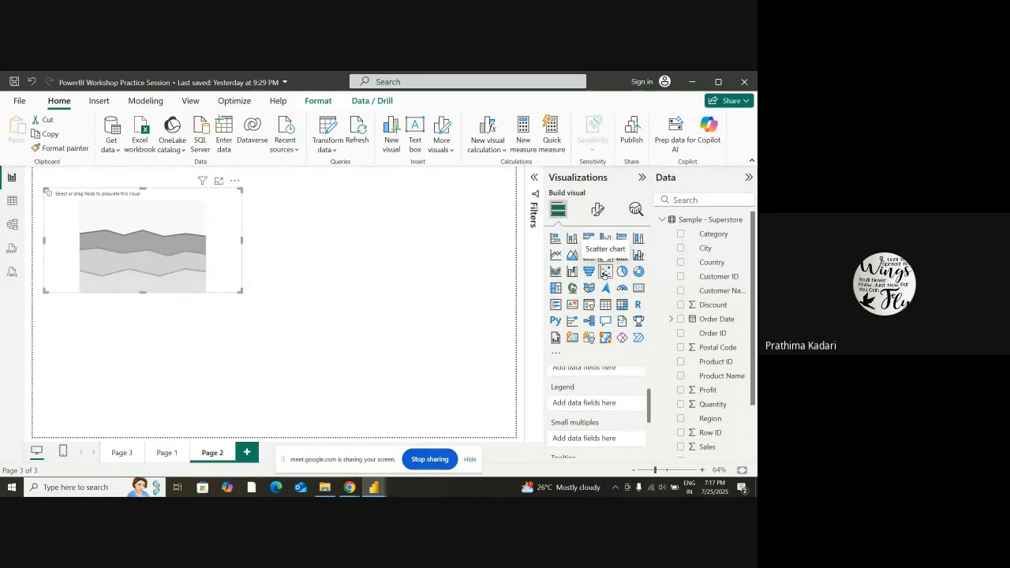
{"action": "scroll", "coordinate": [616, 414], "scroll_direction": "up", "scroll_amount": 1}
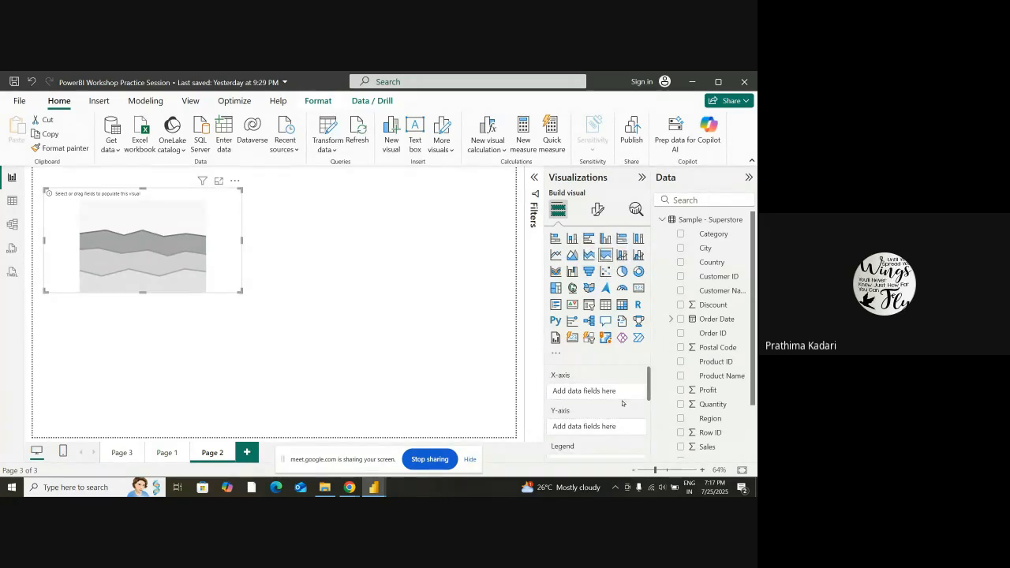
{"action": "scroll", "coordinate": [624, 396], "scroll_direction": "down", "scroll_amount": 1}
{"action": "scroll", "coordinate": [624, 397], "scroll_direction": "up", "scroll_amount": 1}
{"action": "scroll", "coordinate": [603, 418], "scroll_direction": "down", "scroll_amount": 1}
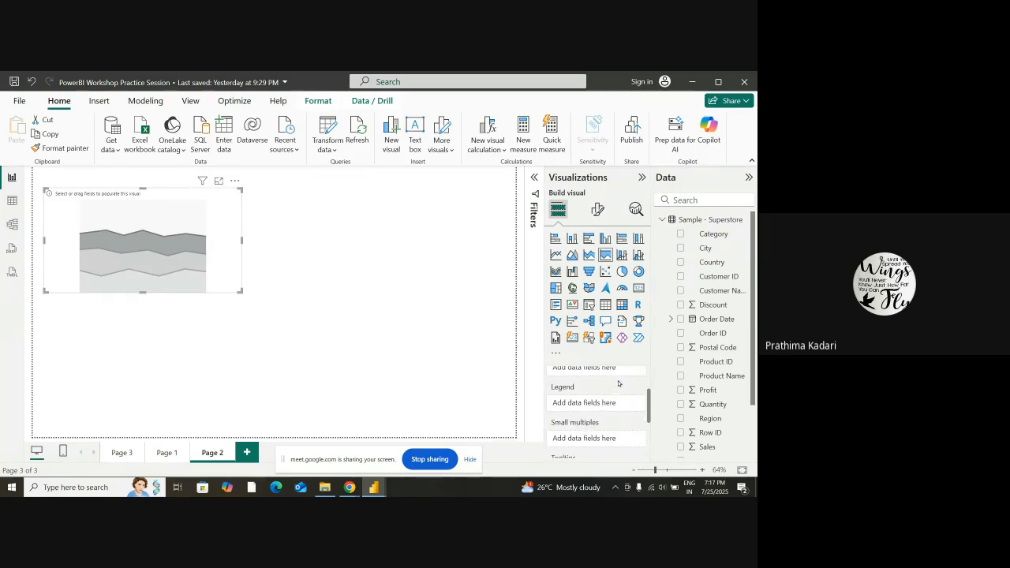
{"action": "scroll", "coordinate": [617, 384], "scroll_direction": "down", "scroll_amount": 1}
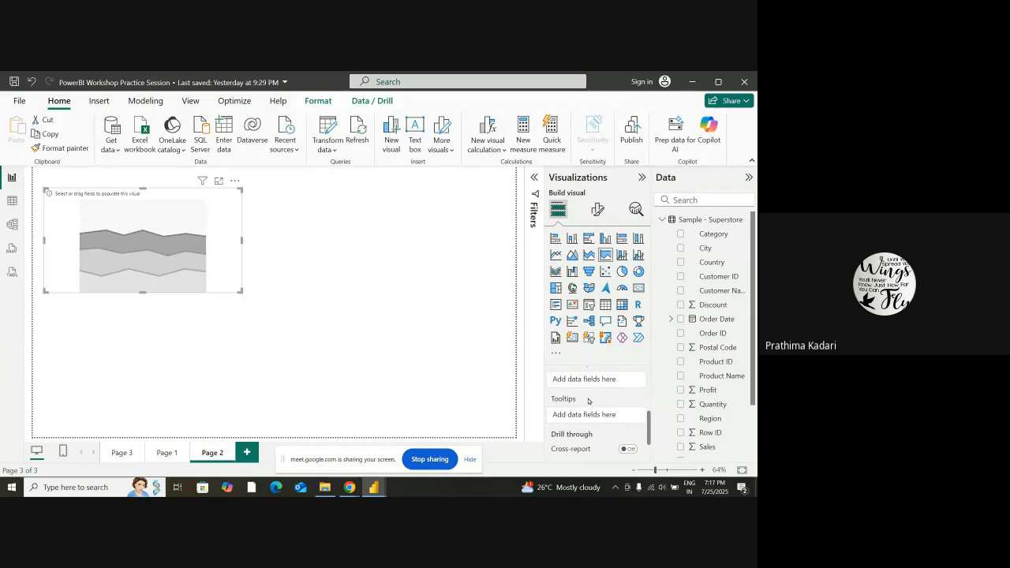
Assign Product Name to the area chart's X-axis and Discount to its Y-axis
{"action": "scroll", "coordinate": [604, 380], "scroll_direction": "up", "scroll_amount": 2}
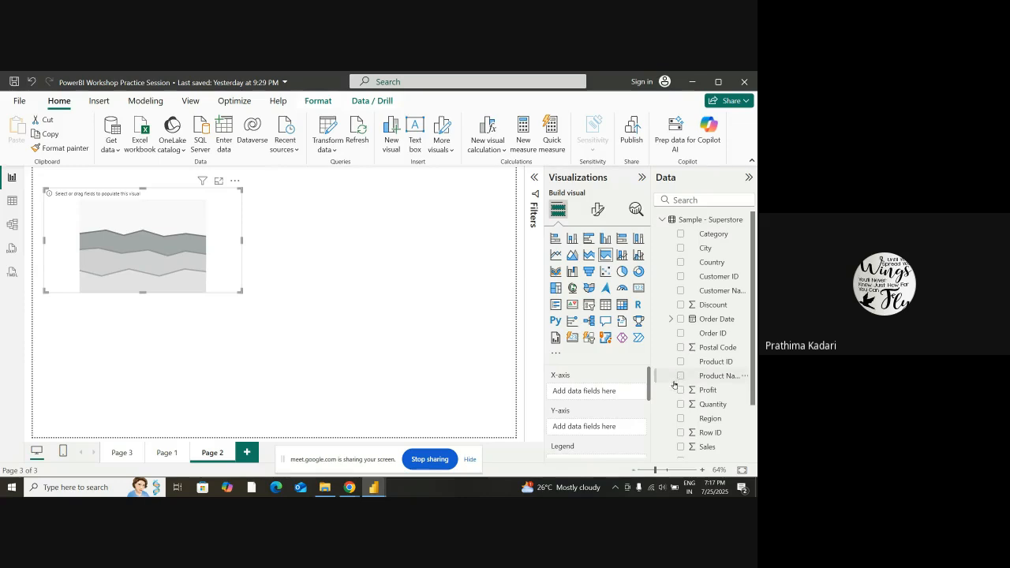
{"action": "scroll", "coordinate": [714, 349], "scroll_direction": "down", "scroll_amount": 2}
{"action": "scroll", "coordinate": [716, 350], "scroll_direction": "down", "scroll_amount": 1}
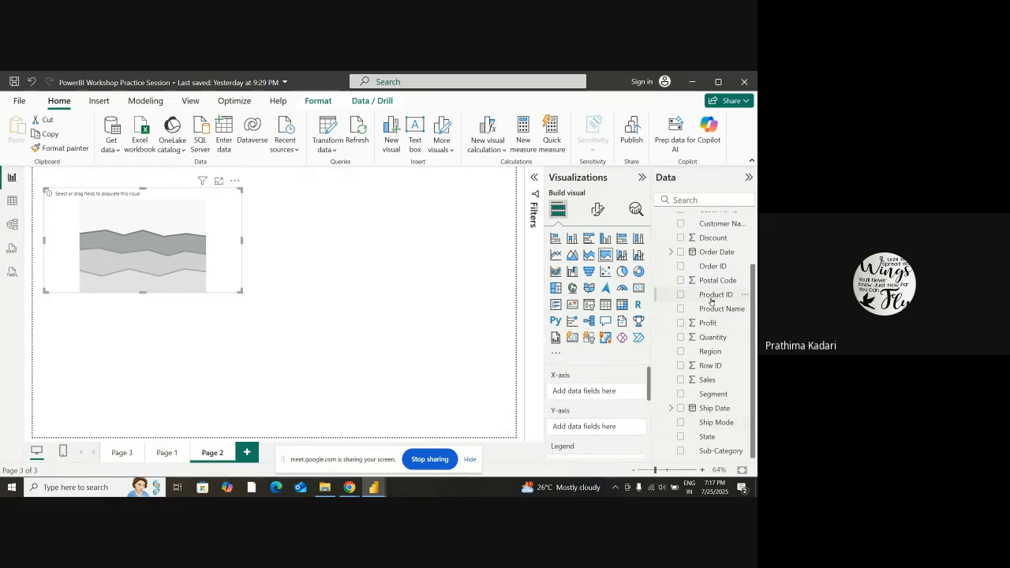
{"action": "left_click_drag", "start_coordinate": [713, 309], "coordinate": [597, 392]}
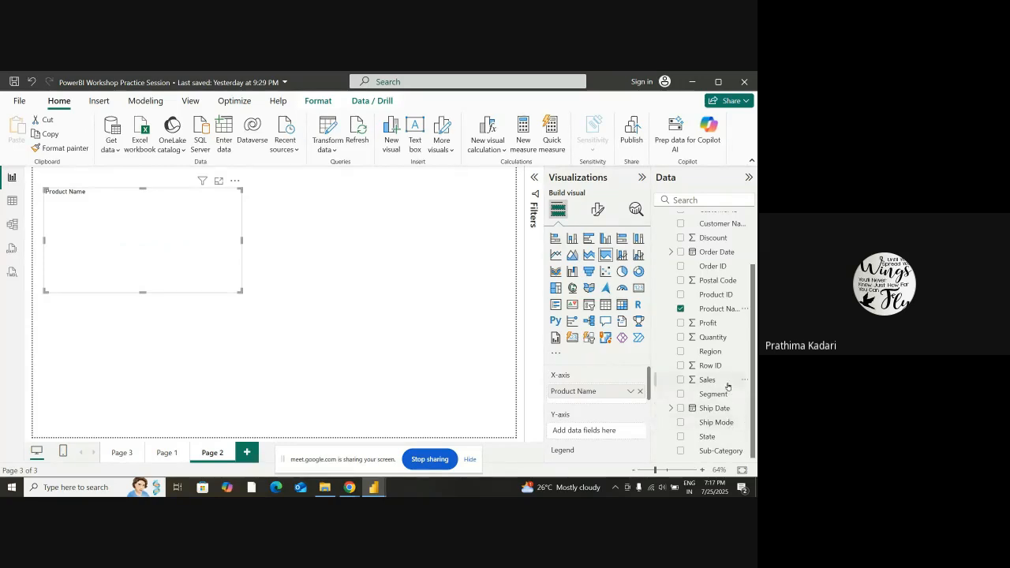
{"action": "scroll", "coordinate": [727, 385], "scroll_direction": "up", "scroll_amount": 2}
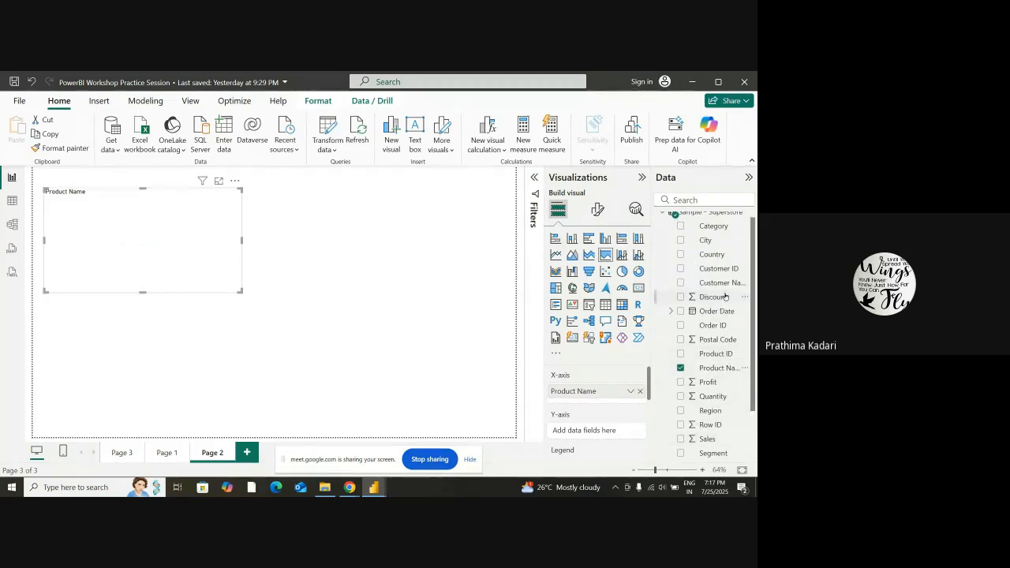
{"action": "left_click_drag", "start_coordinate": [716, 298], "coordinate": [609, 433]}
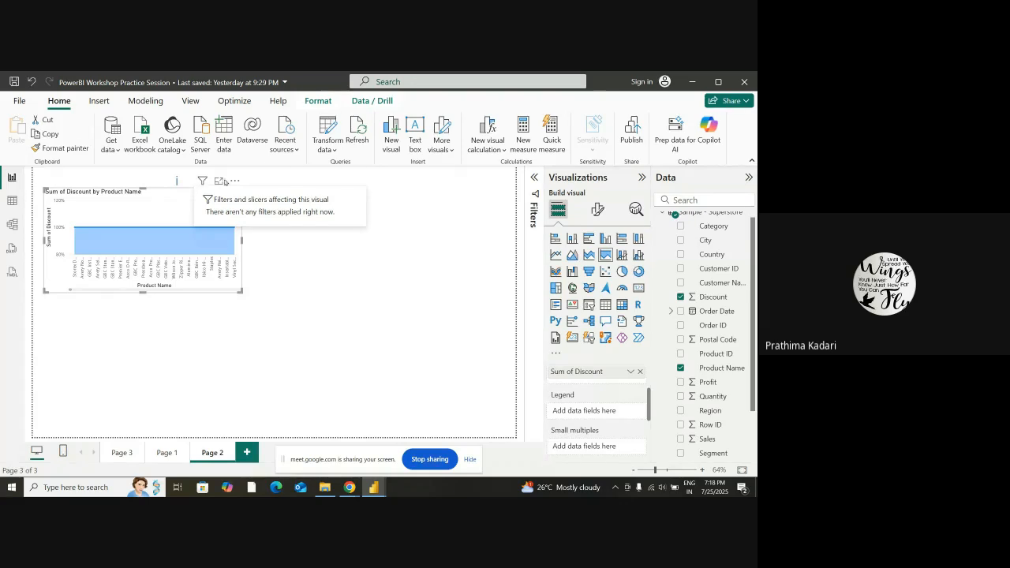
Show the area chart as a table, examine the summed discounts per product, and return to the report
{"action": "left_click", "coordinate": [235, 180]}
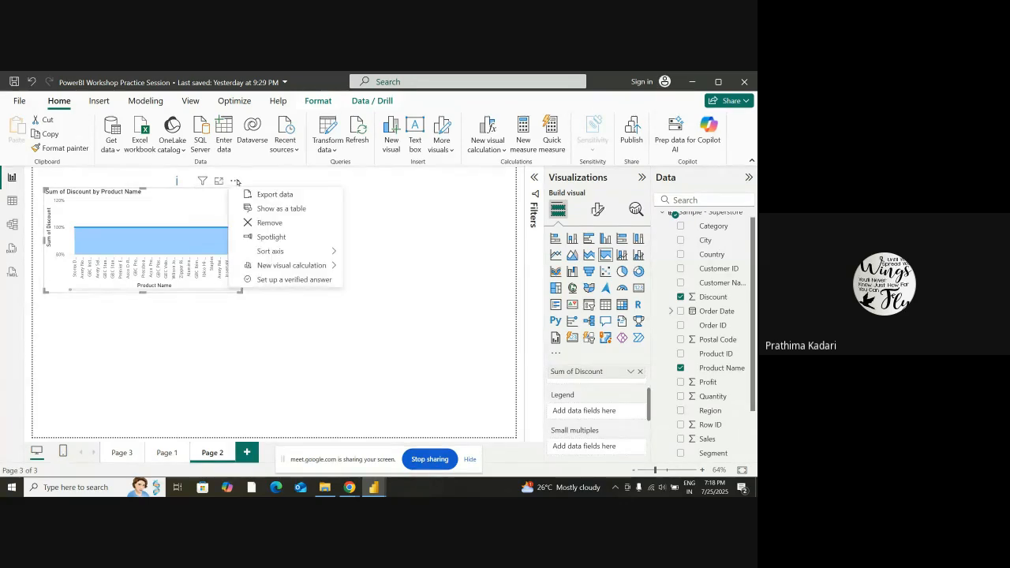
{"action": "left_click", "coordinate": [269, 210]}
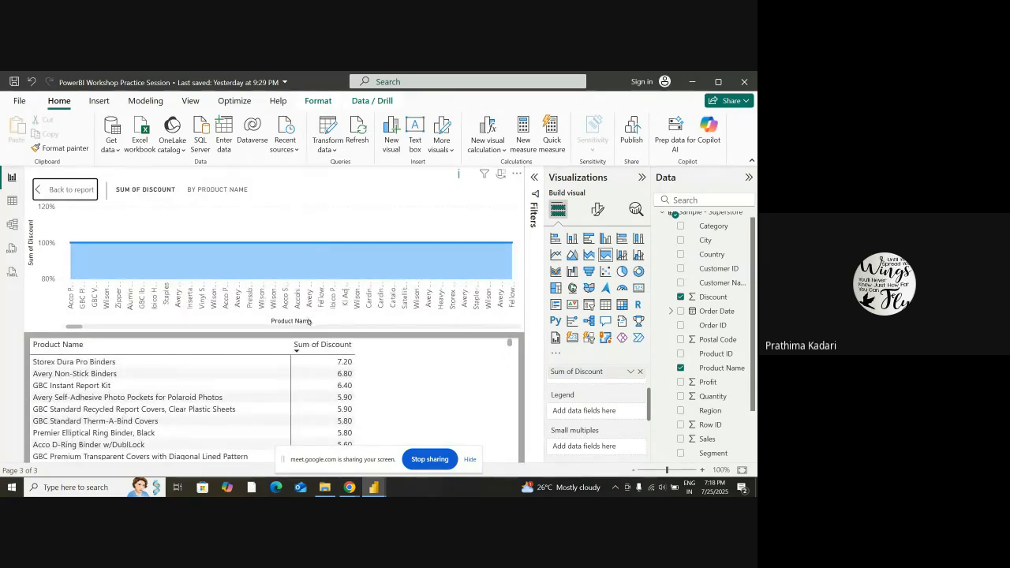
{"action": "scroll", "coordinate": [296, 349], "scroll_direction": "down", "scroll_amount": 3}
{"action": "scroll", "coordinate": [510, 249], "scroll_direction": "up", "scroll_amount": 1}
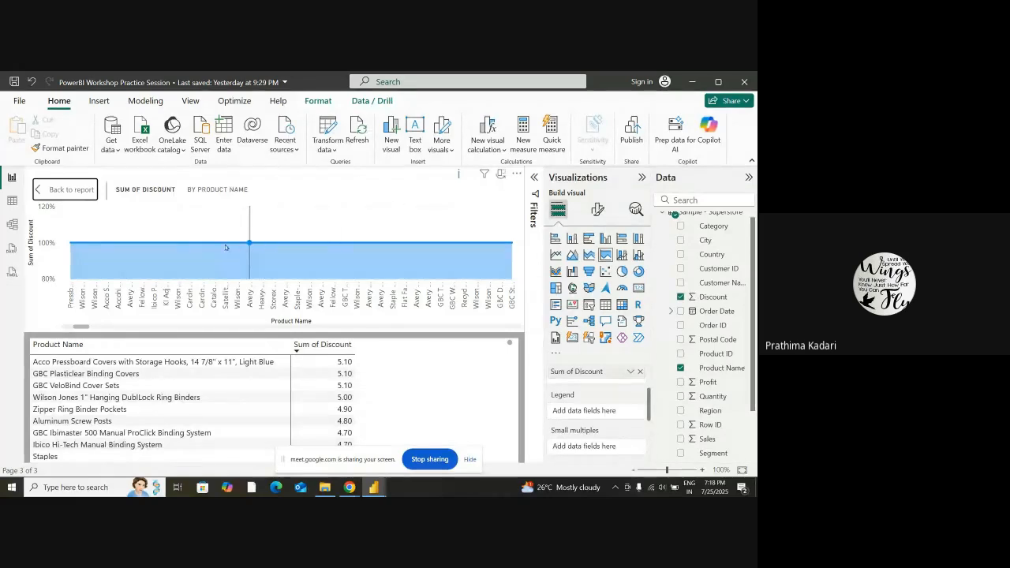
{"action": "scroll", "coordinate": [289, 243], "scroll_direction": "down", "scroll_amount": 1}
{"action": "scroll", "coordinate": [289, 243], "scroll_direction": "down", "scroll_amount": 1}
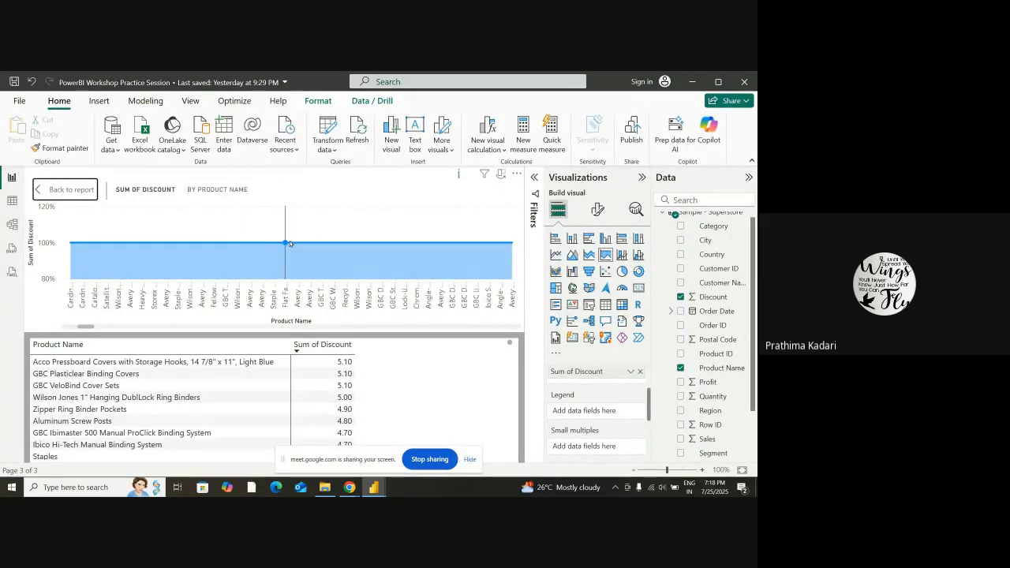
{"action": "scroll", "coordinate": [241, 395], "scroll_direction": "down", "scroll_amount": 2}
{"action": "scroll", "coordinate": [266, 395], "scroll_direction": "up", "scroll_amount": 2}
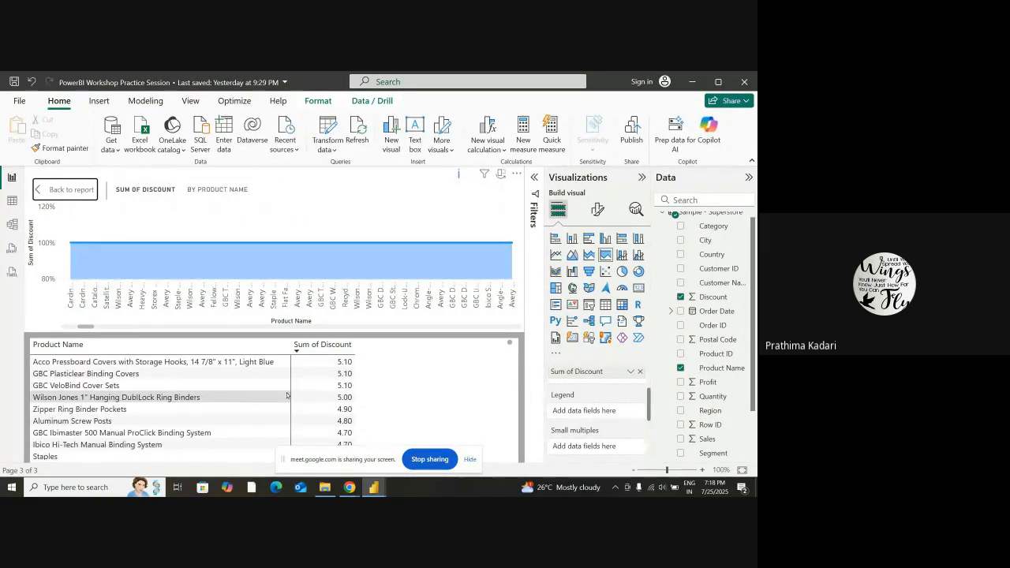
{"action": "scroll", "coordinate": [333, 400], "scroll_direction": "down", "scroll_amount": 2}
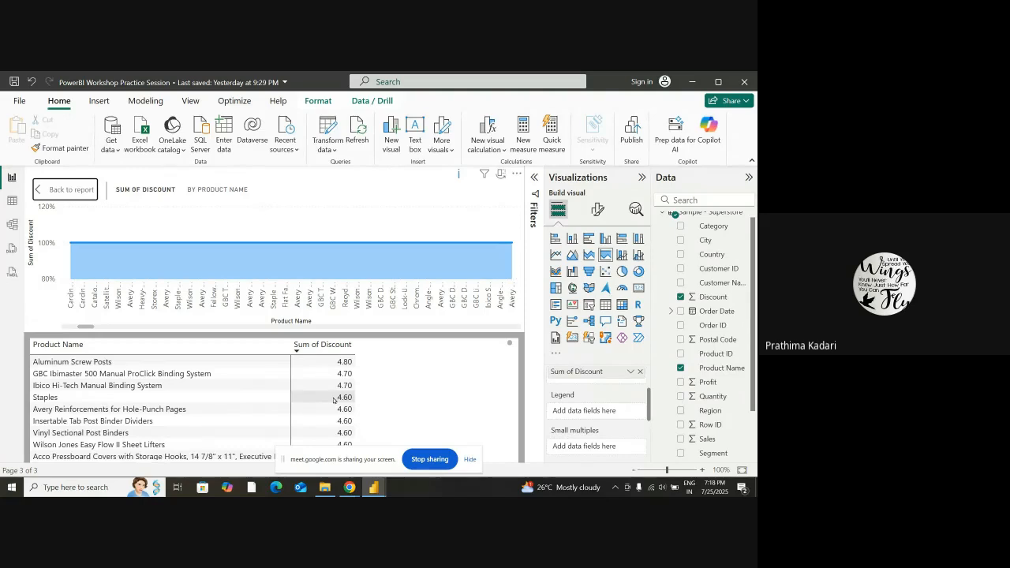
{"action": "scroll", "coordinate": [333, 400], "scroll_direction": "down", "scroll_amount": 6}
{"action": "scroll", "coordinate": [332, 400], "scroll_direction": "down", "scroll_amount": 3}
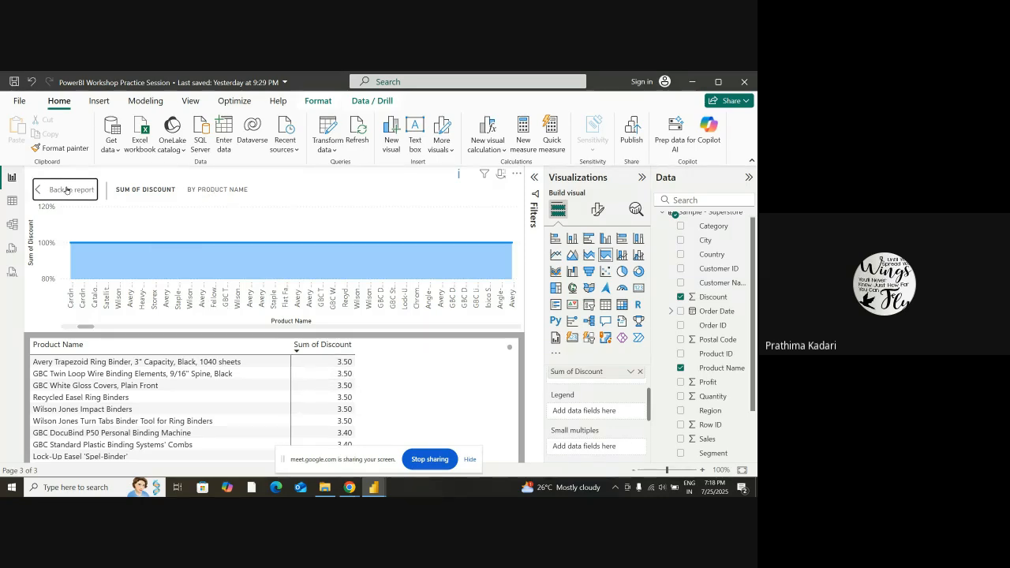
{"action": "left_click", "coordinate": [93, 196]}
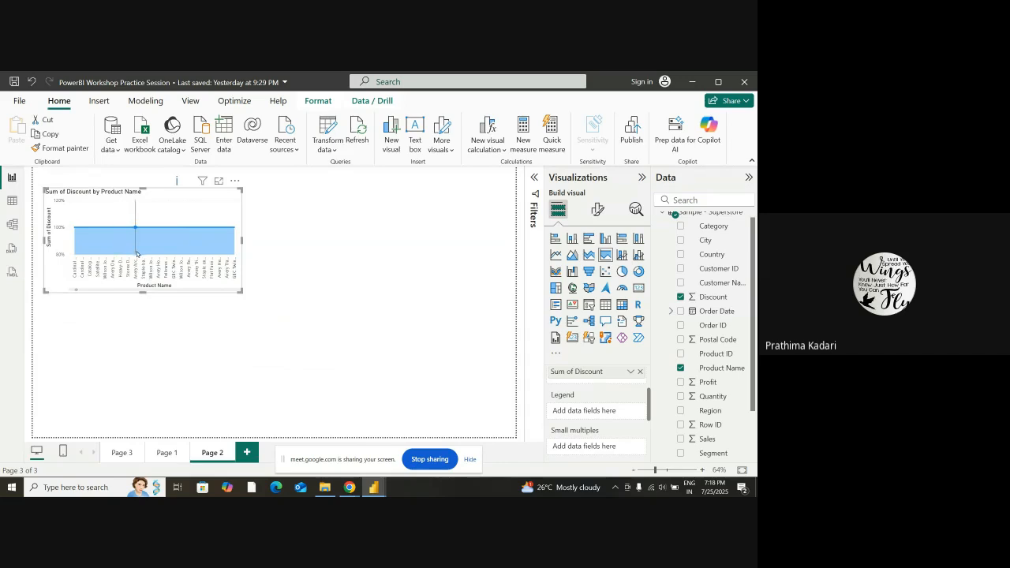
Sort the area chart's axis by Product Name in descending order and review the remaining sort options
{"action": "left_click", "coordinate": [243, 181]}
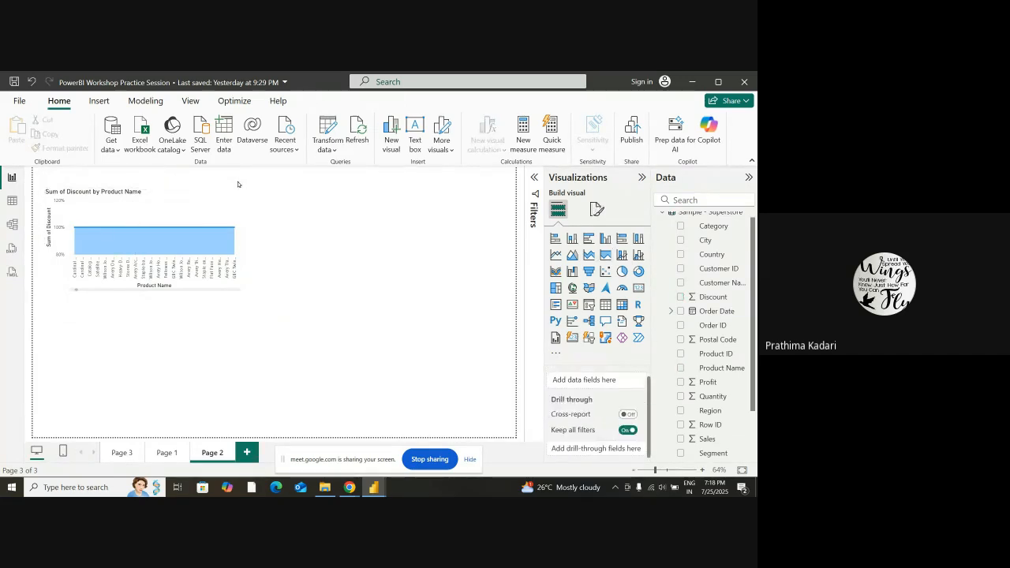
{"action": "left_click", "coordinate": [234, 181]}
{"action": "mouse_move", "coordinate": [276, 250]}
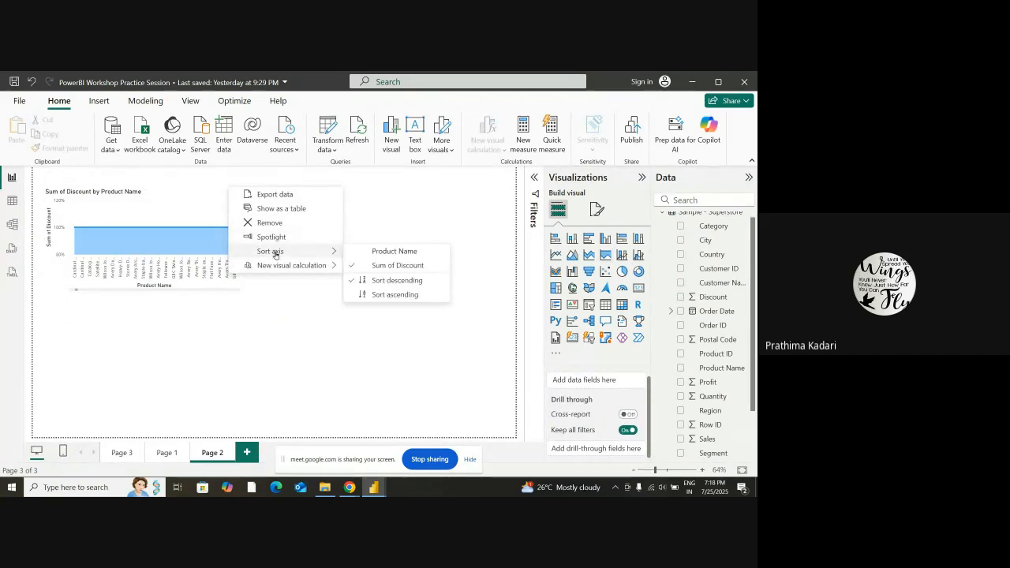
{"action": "left_click", "coordinate": [386, 251]}
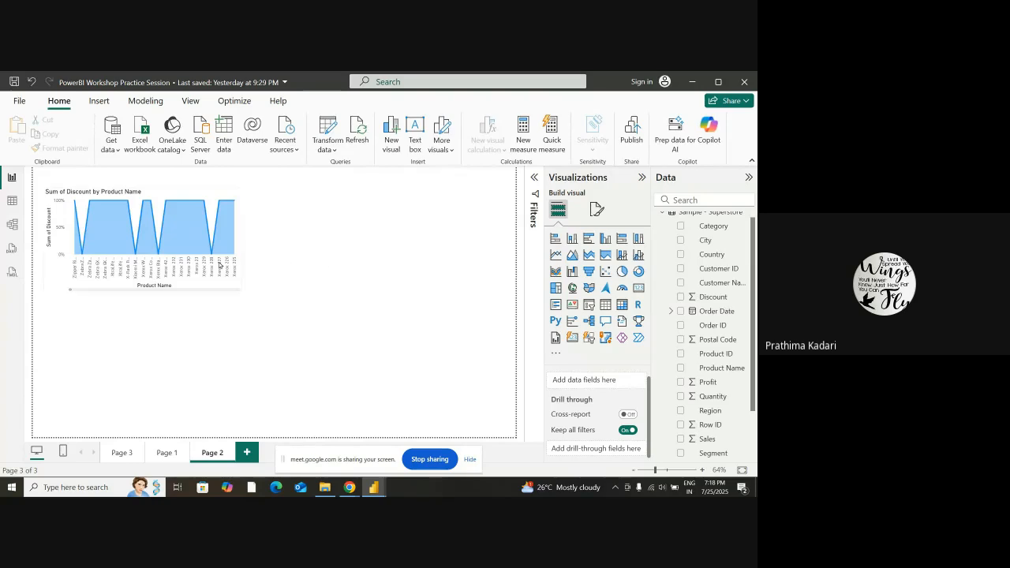
{"action": "mouse_move", "coordinate": [150, 249]}
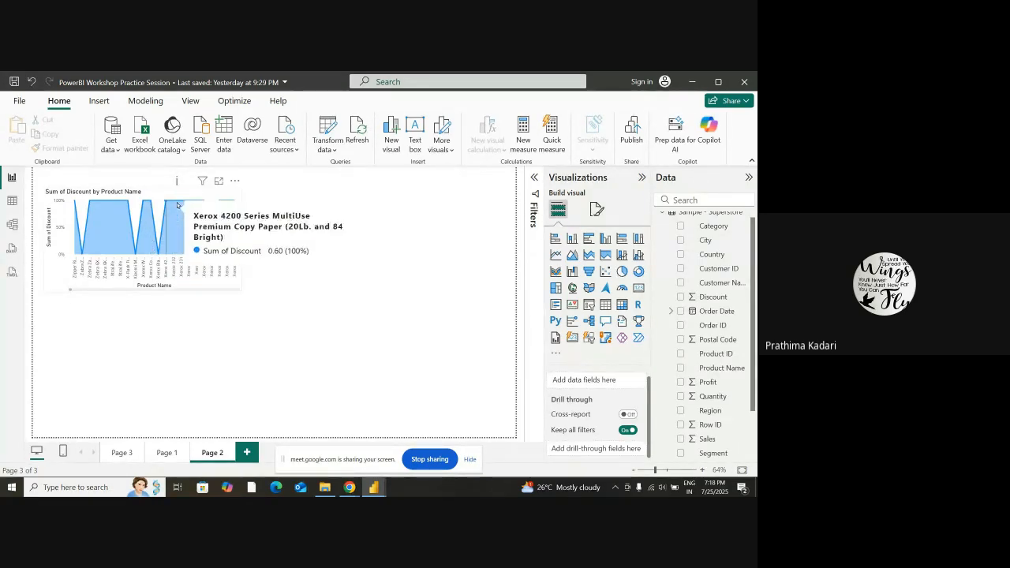
{"action": "right_click", "coordinate": [236, 186]}
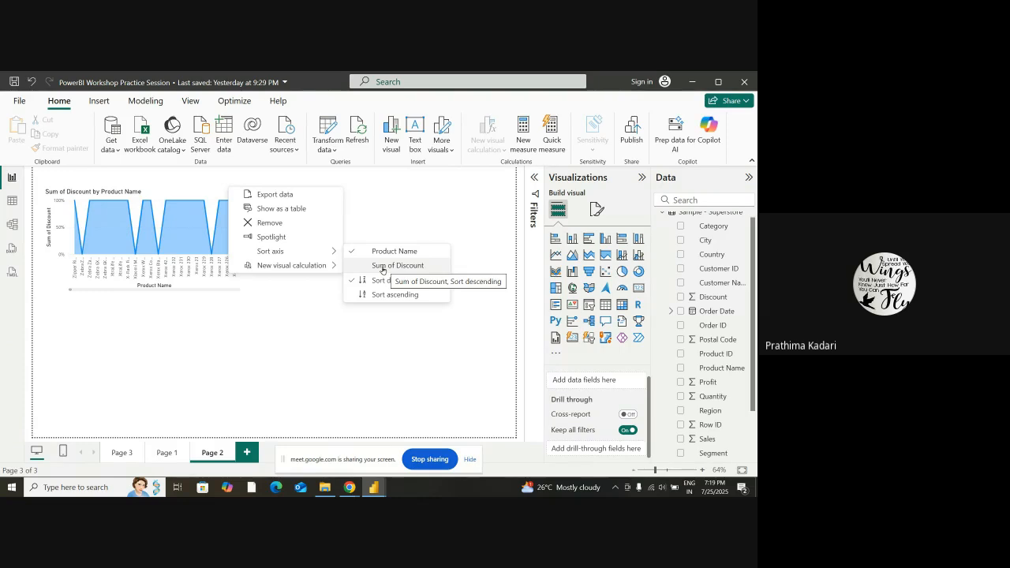
{"action": "left_click", "coordinate": [124, 222]}
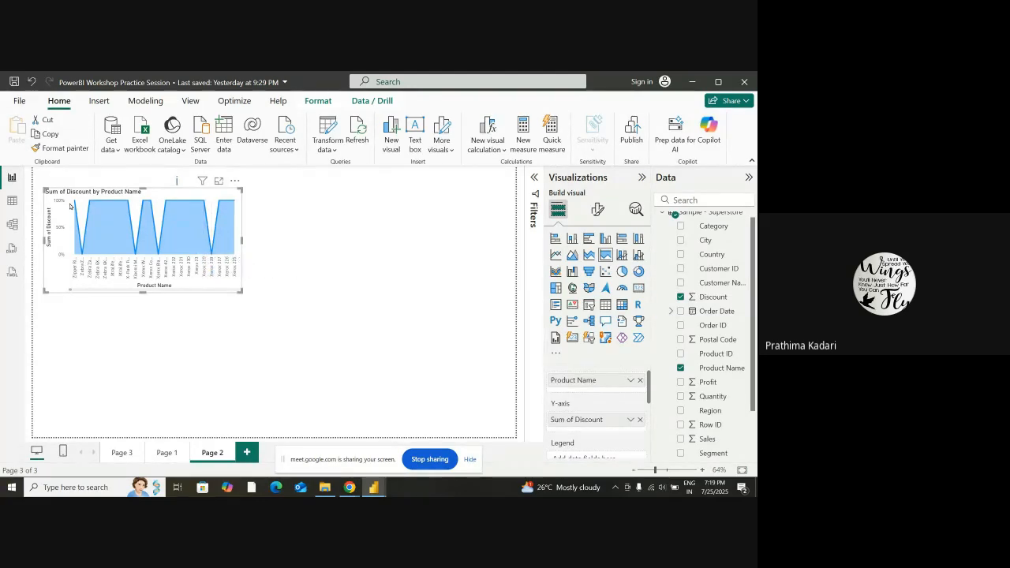
Try adding a Moving average visual calculation to the area chart and look over its MOVINGAVERAGE formula template
{"action": "left_click", "coordinate": [236, 182]}
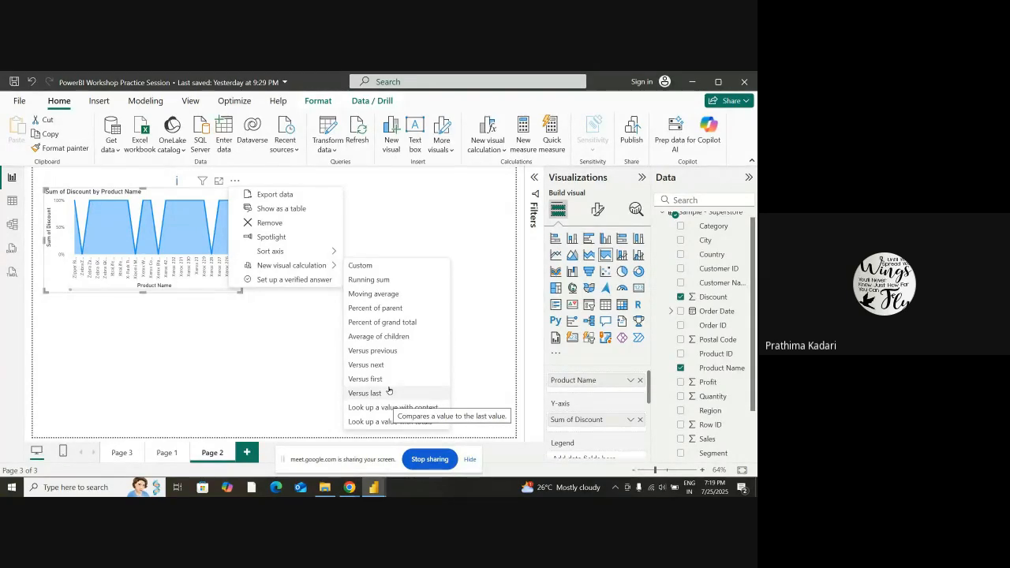
{"action": "left_click", "coordinate": [394, 294]}
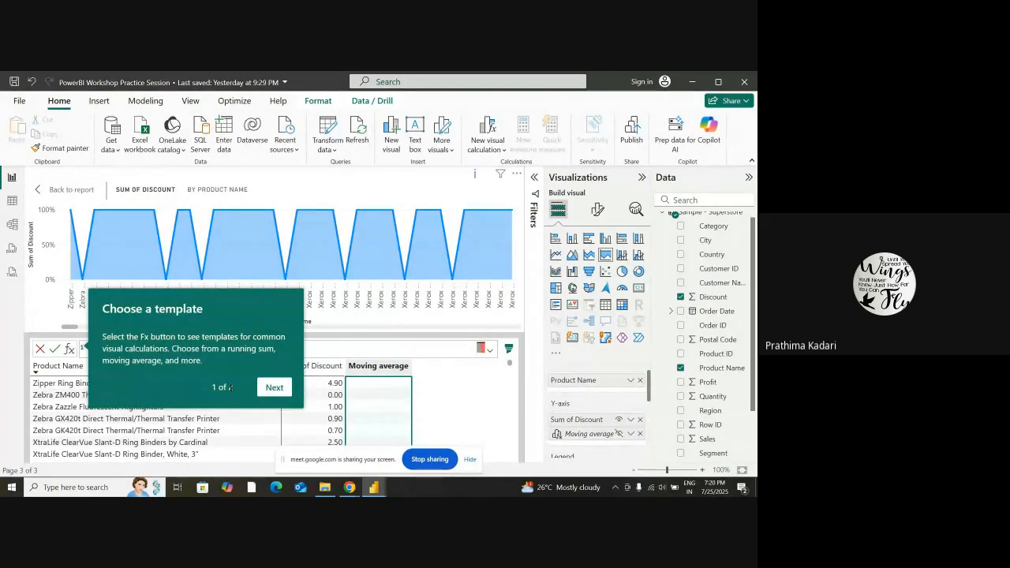
{"action": "left_click", "coordinate": [274, 388]}
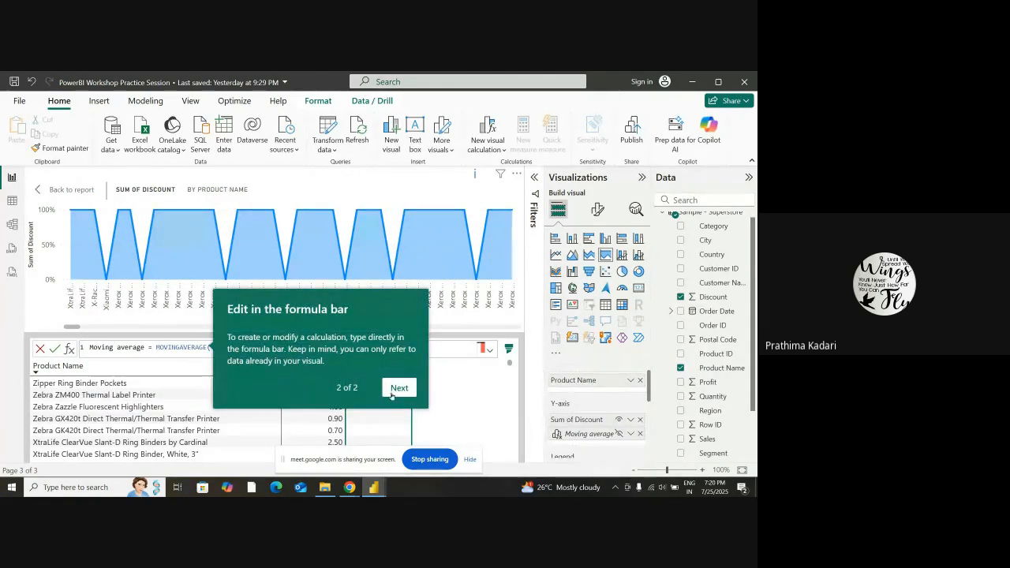
{"action": "left_click", "coordinate": [397, 389]}
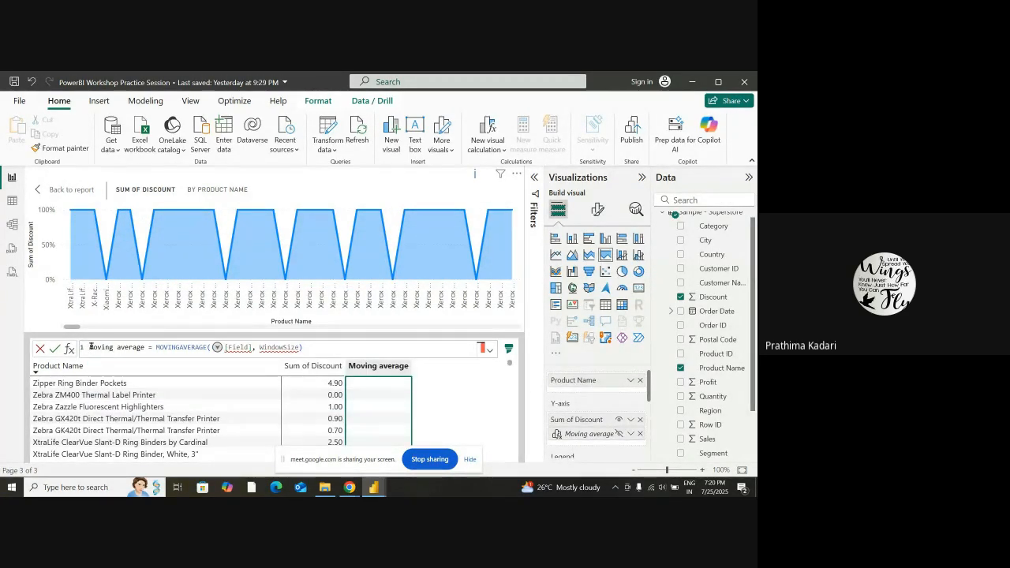
{"action": "left_click_drag", "start_coordinate": [92, 347], "coordinate": [311, 348]}
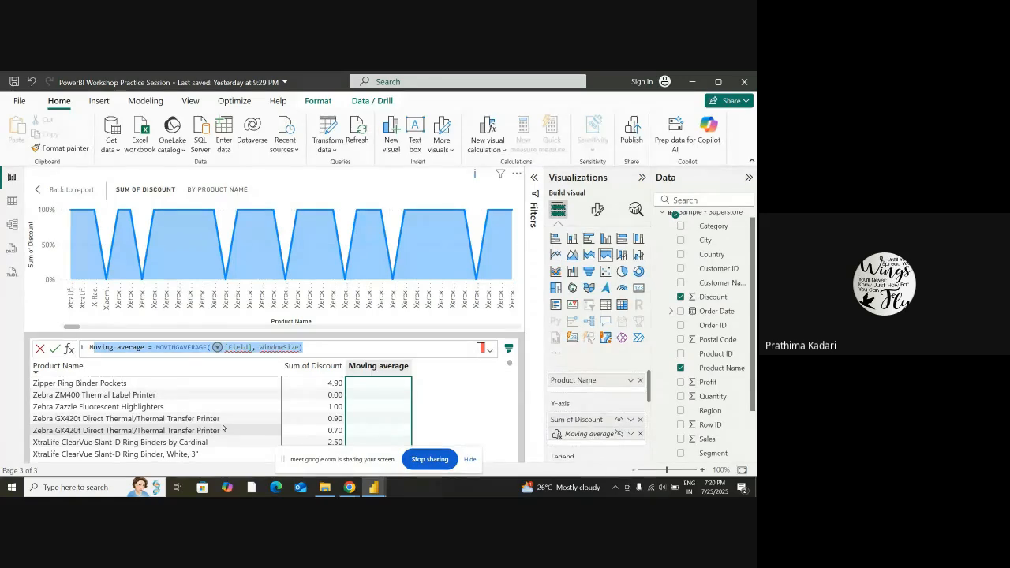
{"action": "scroll", "coordinate": [271, 305], "scroll_direction": "down", "scroll_amount": 1}
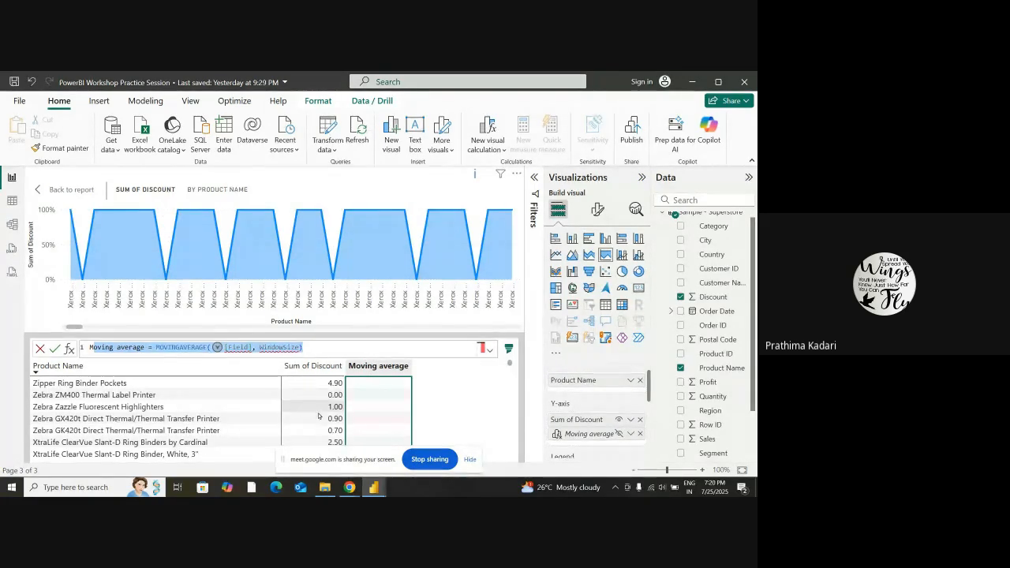
{"action": "left_click", "coordinate": [520, 420]}
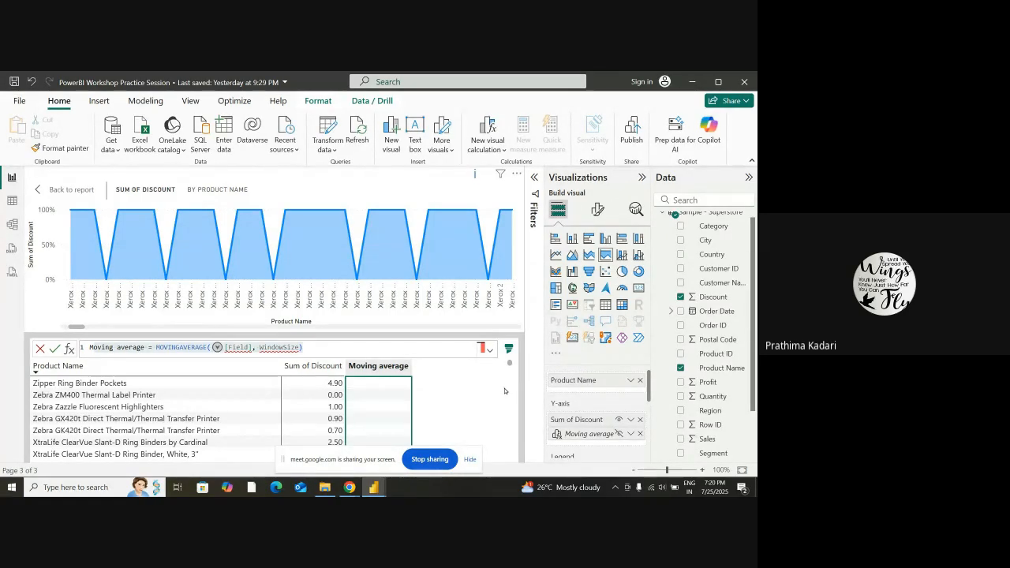
Replace Sum of Discount with Profit on the area chart's Y-axis and review the values per product
{"action": "scroll", "coordinate": [638, 454], "scroll_direction": "down", "scroll_amount": 2}
{"action": "scroll", "coordinate": [592, 421], "scroll_direction": "up", "scroll_amount": 2}
{"action": "left_click", "coordinate": [640, 419]}
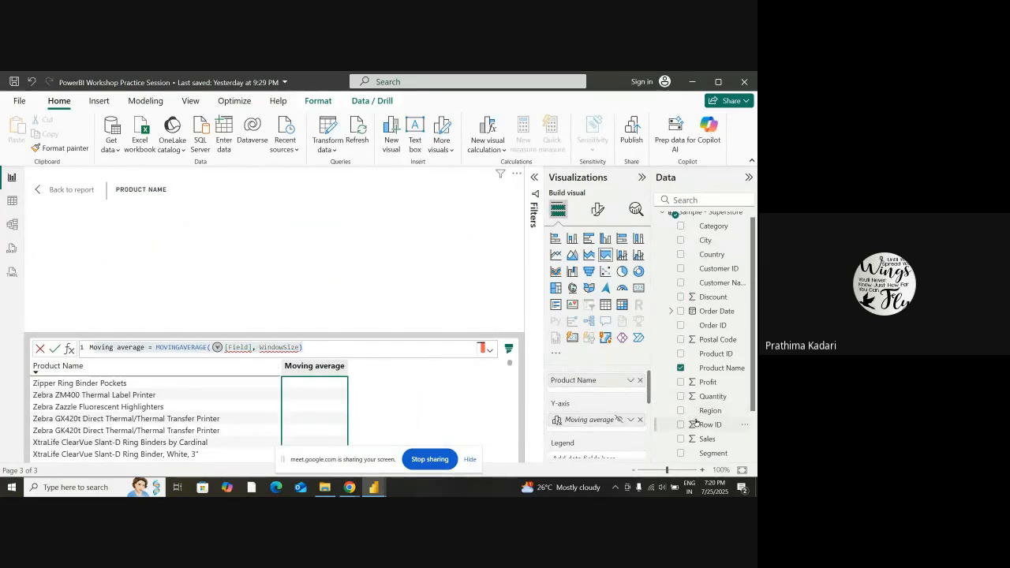
{"action": "left_click_drag", "start_coordinate": [713, 384], "coordinate": [605, 420]}
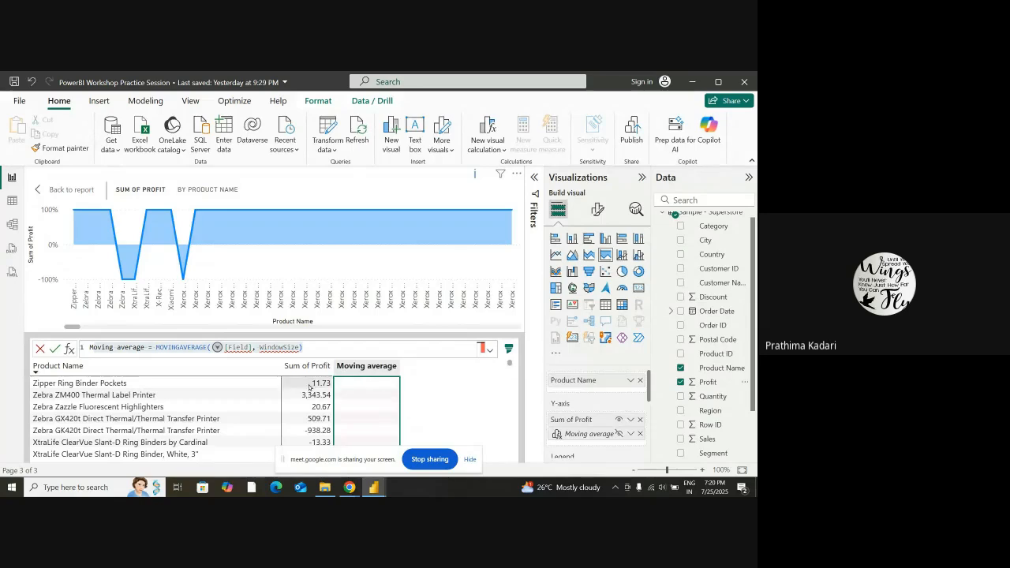
{"action": "scroll", "coordinate": [309, 386], "scroll_direction": "down", "scroll_amount": 2}
{"action": "scroll", "coordinate": [324, 398], "scroll_direction": "up", "scroll_amount": 2}
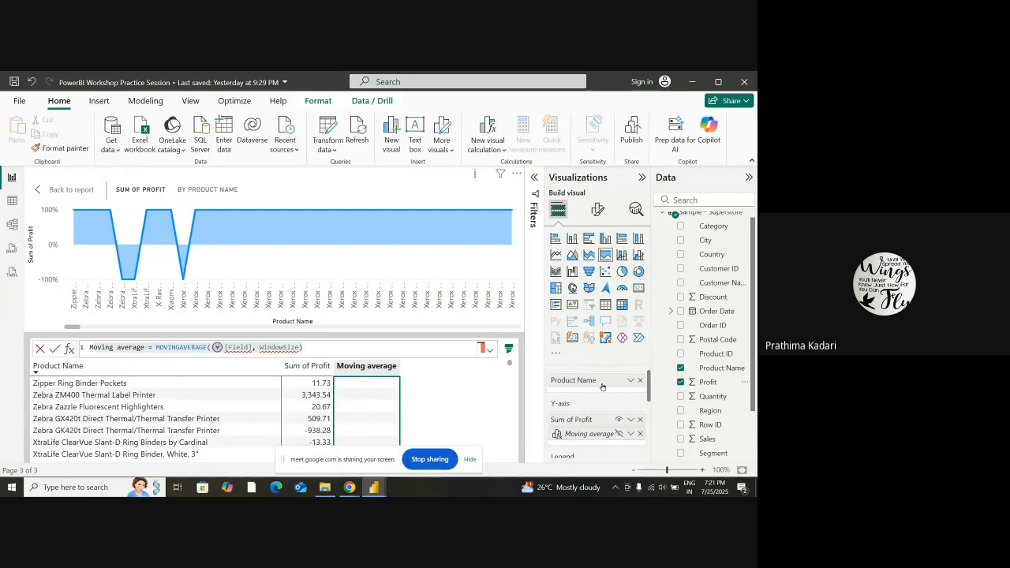
{"action": "scroll", "coordinate": [600, 397], "scroll_direction": "down", "scroll_amount": 2}
{"action": "scroll", "coordinate": [604, 411], "scroll_direction": "up", "scroll_amount": 2}
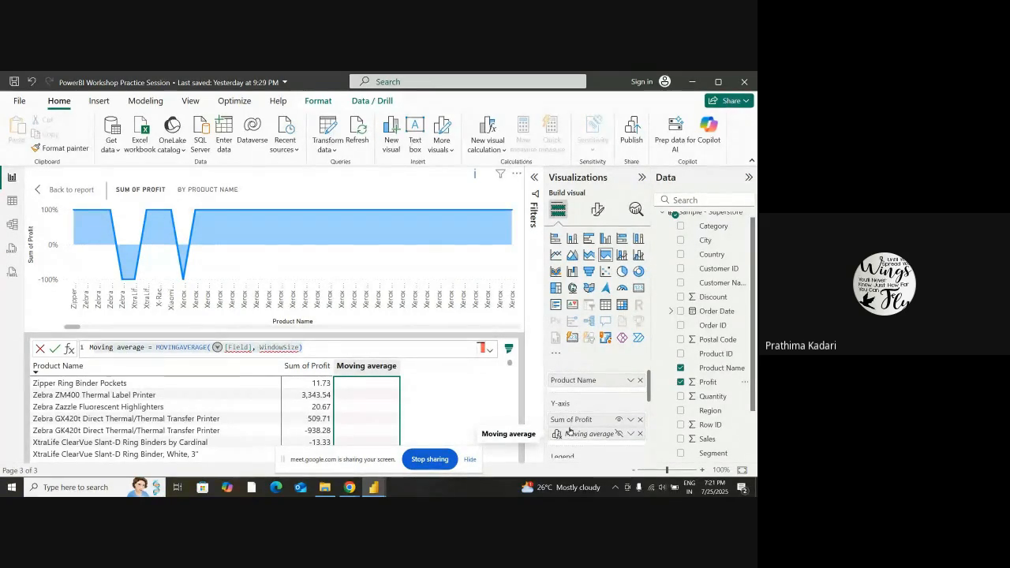
Remove the Moving average calculation from the Y-axis and assign Sales to the area chart's Legend
{"action": "scroll", "coordinate": [605, 407], "scroll_direction": "down", "scroll_amount": 2}
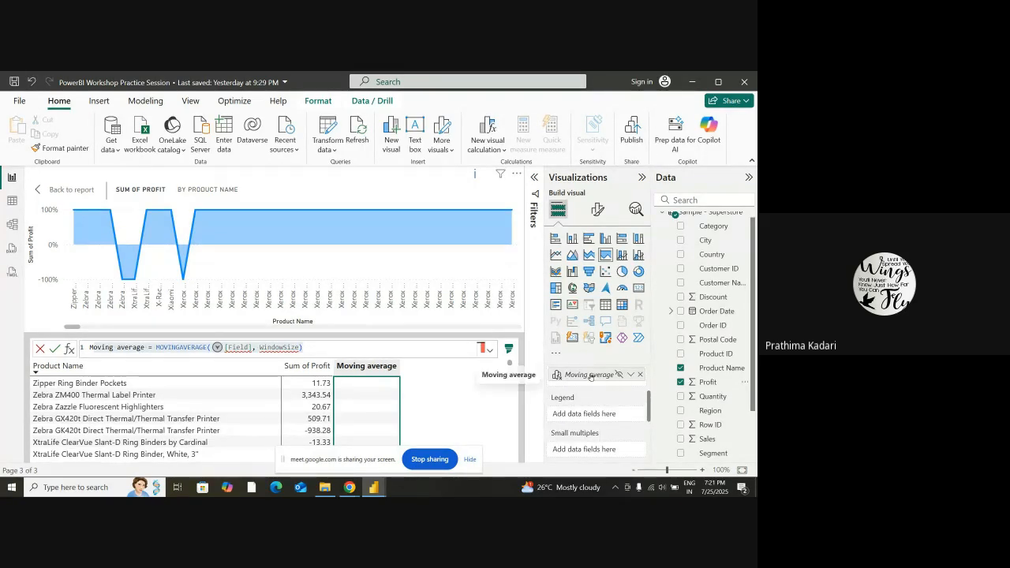
{"action": "left_click", "coordinate": [639, 376]}
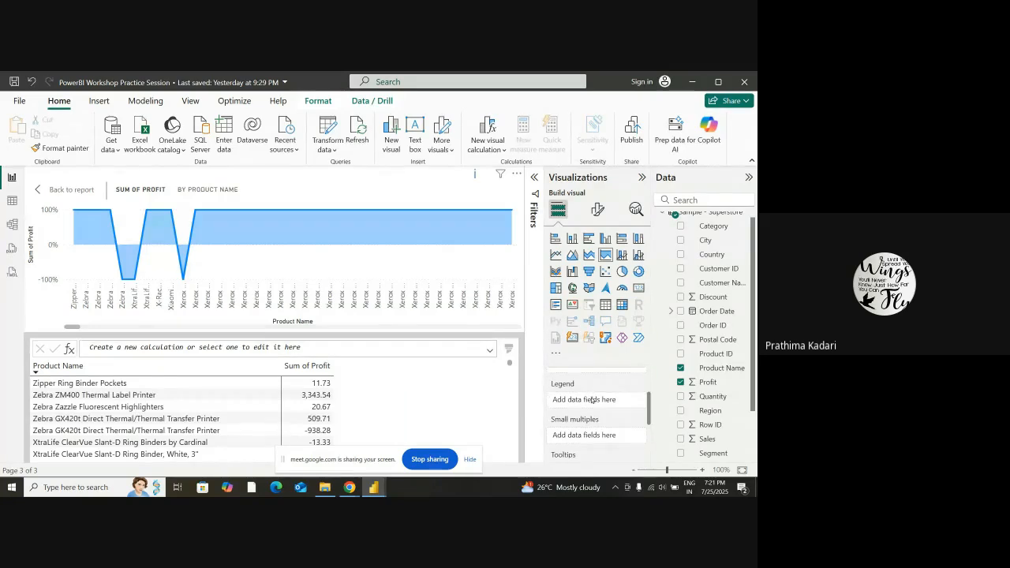
{"action": "scroll", "coordinate": [698, 375], "scroll_direction": "down", "scroll_amount": 2}
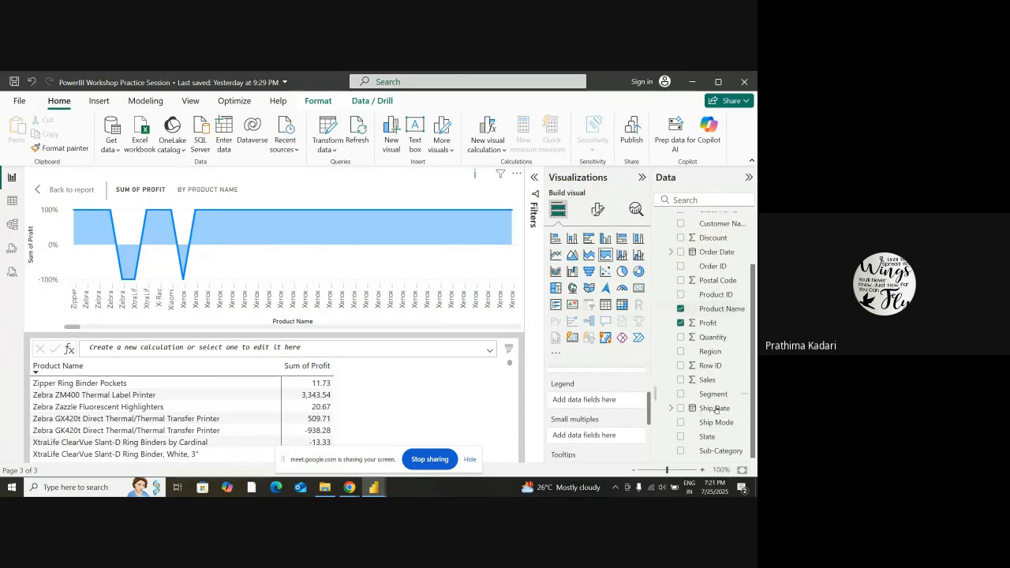
{"action": "scroll", "coordinate": [678, 409], "scroll_direction": "up", "scroll_amount": 2}
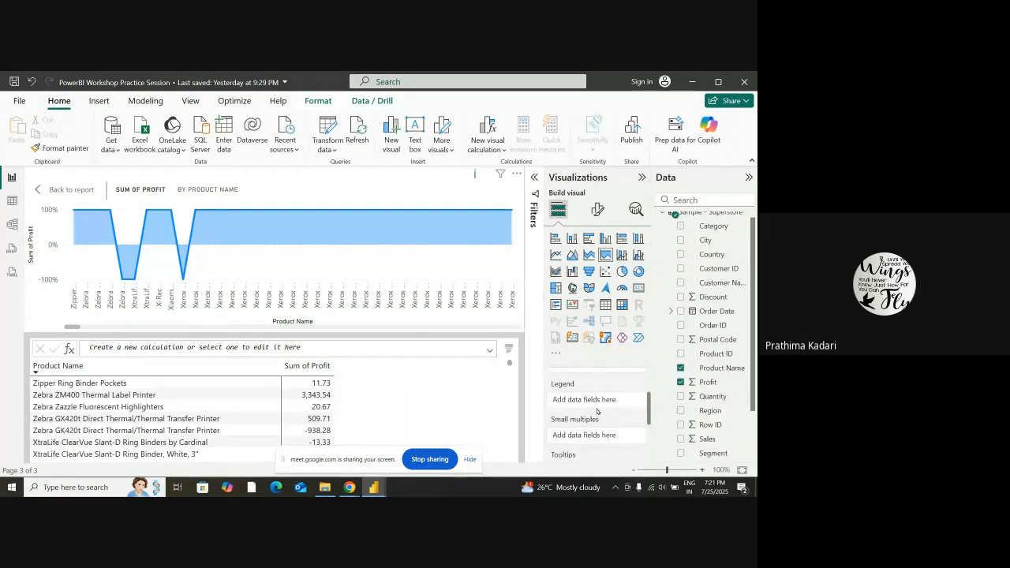
{"action": "left_click_drag", "start_coordinate": [707, 439], "coordinate": [582, 400]}
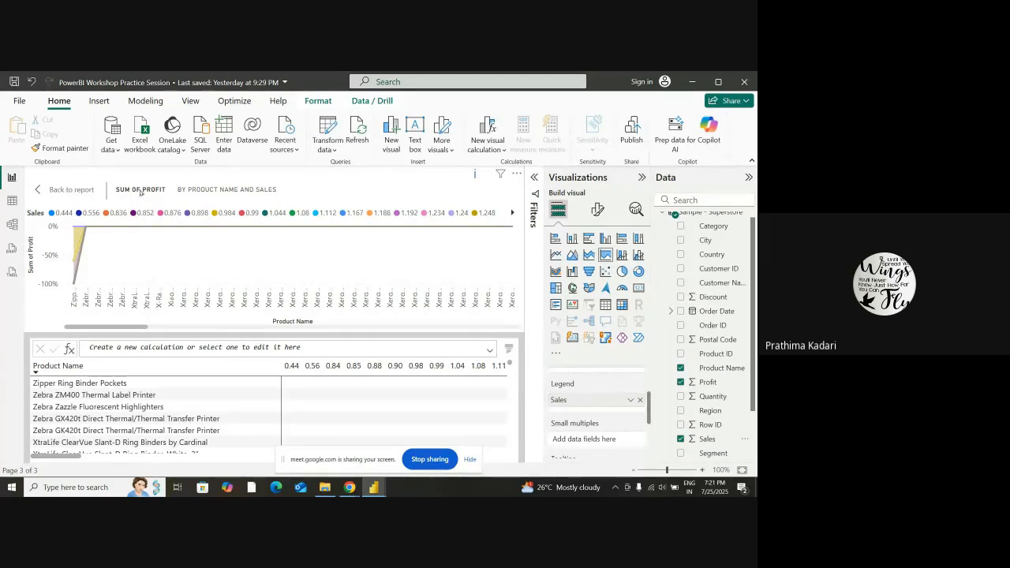
Return to the report page and sort the area chart's legend by Sales in descending order
{"action": "left_click", "coordinate": [87, 190]}
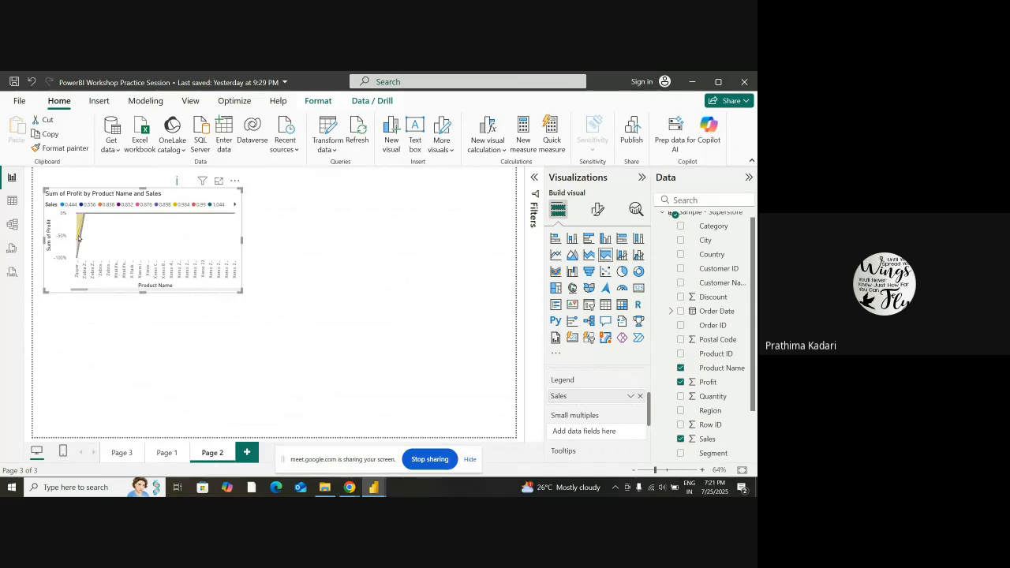
{"action": "left_click", "coordinate": [234, 181]}
{"action": "mouse_move", "coordinate": [280, 267]}
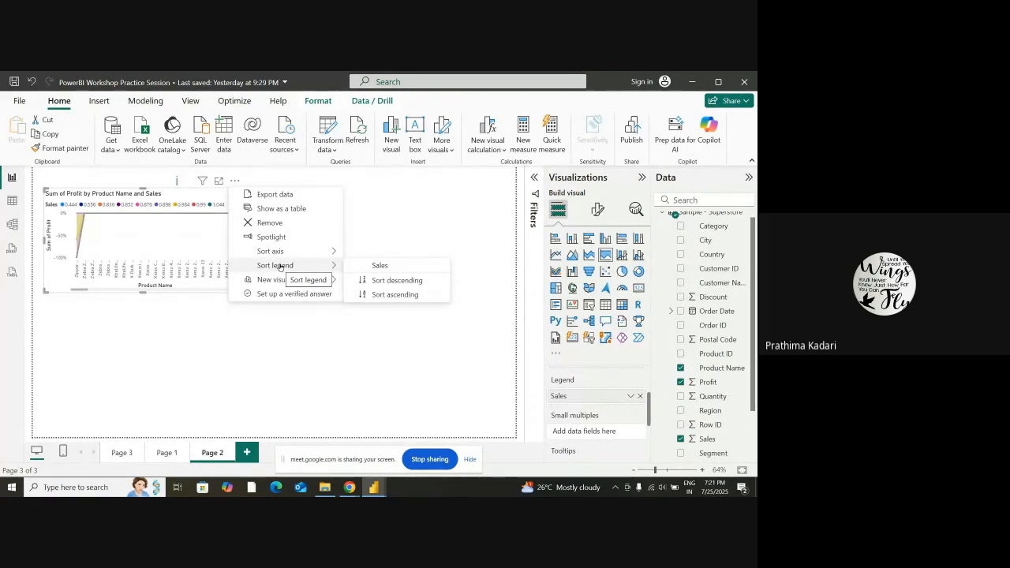
{"action": "left_click", "coordinate": [382, 268]}
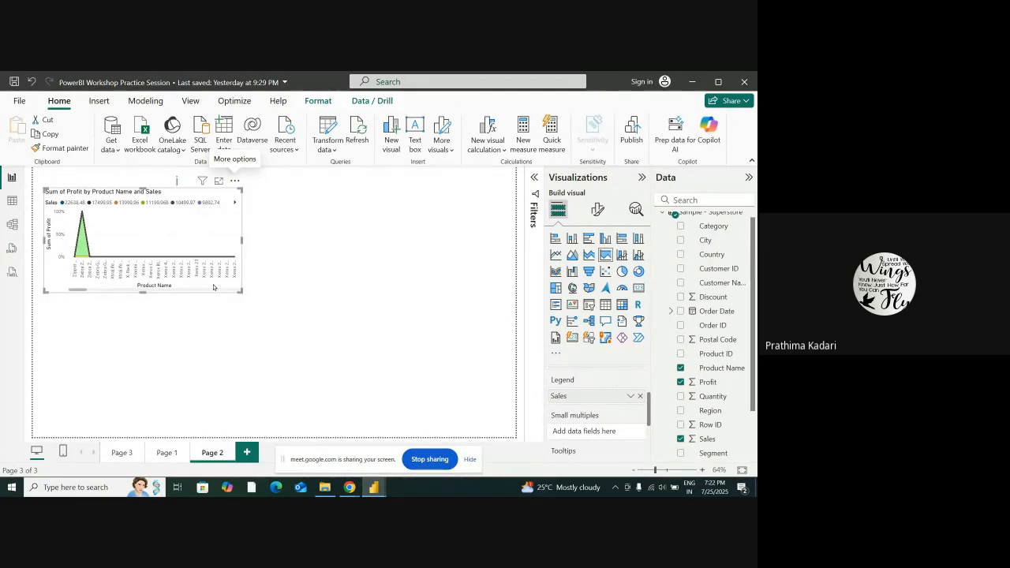
Reposition the area chart near the page's upper-left corner and review the available visual calculation types
{"action": "left_click_drag", "start_coordinate": [71, 204], "coordinate": [146, 204]}
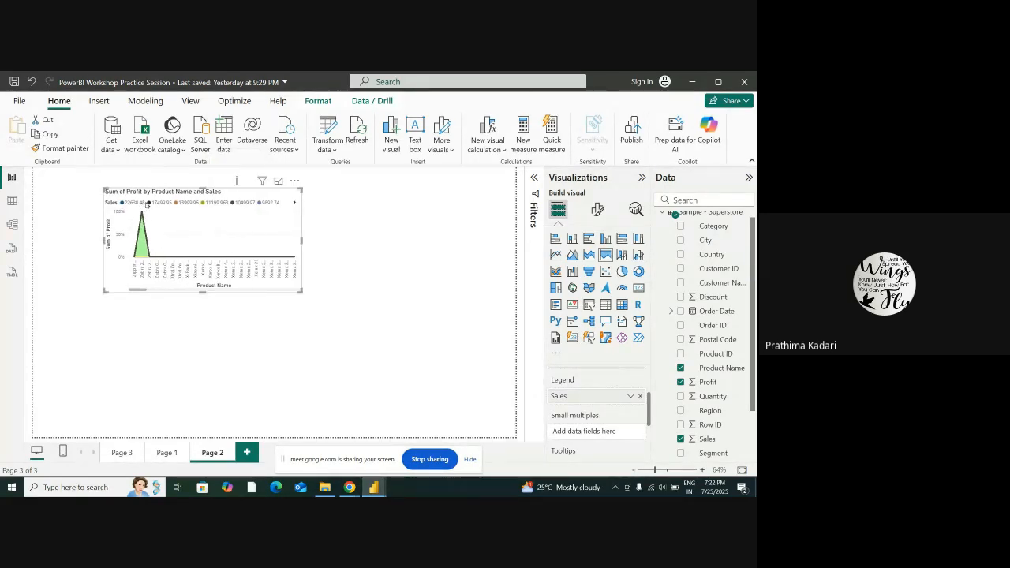
{"action": "left_click_drag", "start_coordinate": [207, 211], "coordinate": [155, 207]}
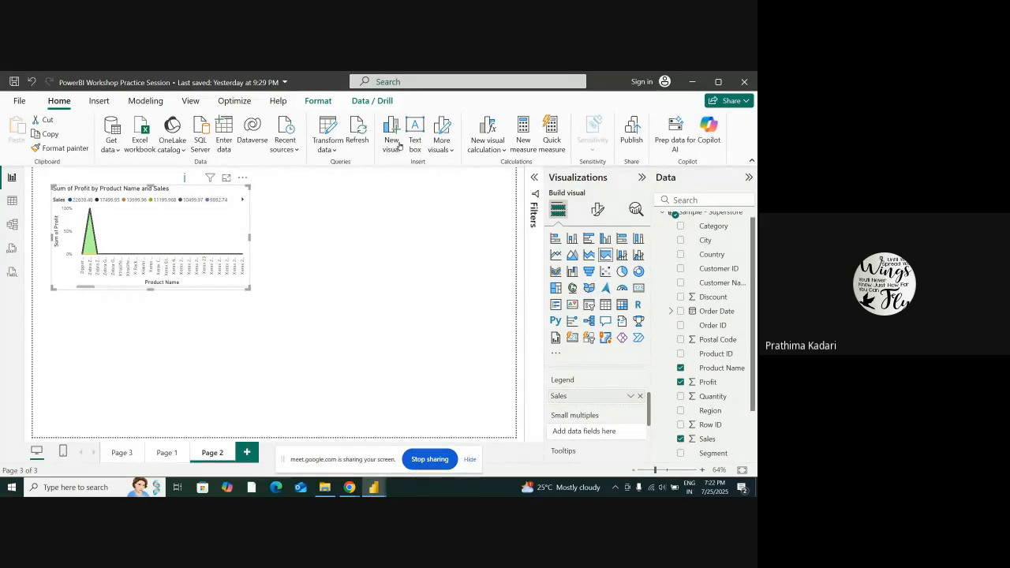
{"action": "left_click", "coordinate": [499, 149]}
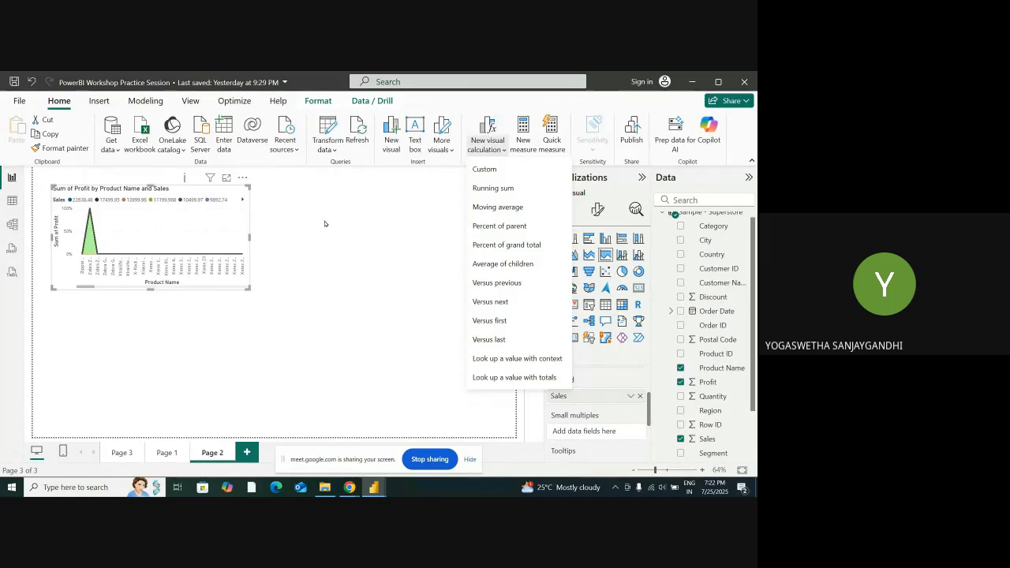
{"action": "left_click", "coordinate": [375, 221]}
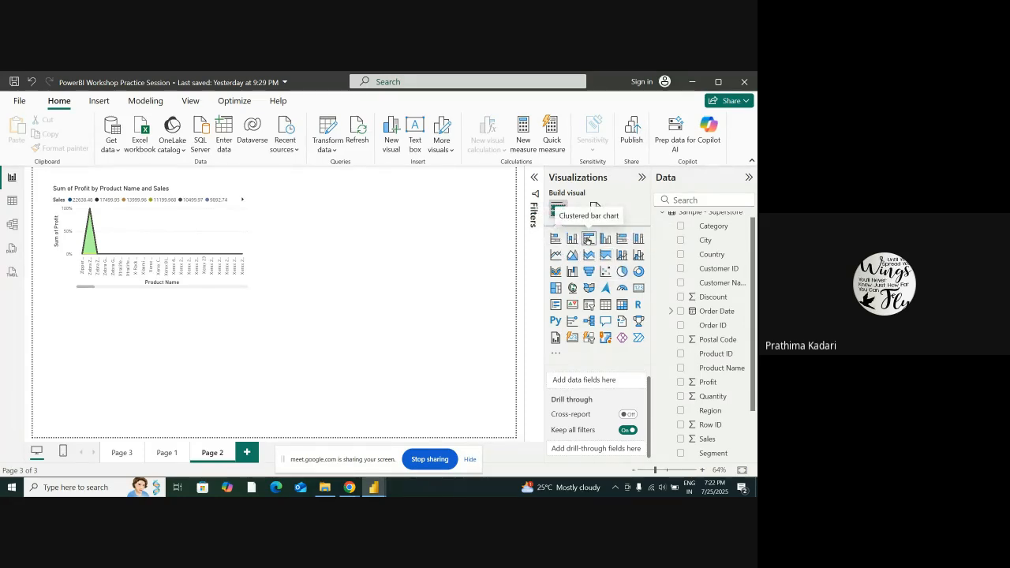
Add a clustered bar chart beside the area chart with Sales and Profit on the Y-axis and the count of Sub-Category on the X-axis
{"action": "left_click", "coordinate": [554, 238]}
{"action": "left_click_drag", "start_coordinate": [139, 346], "coordinate": [370, 253]}
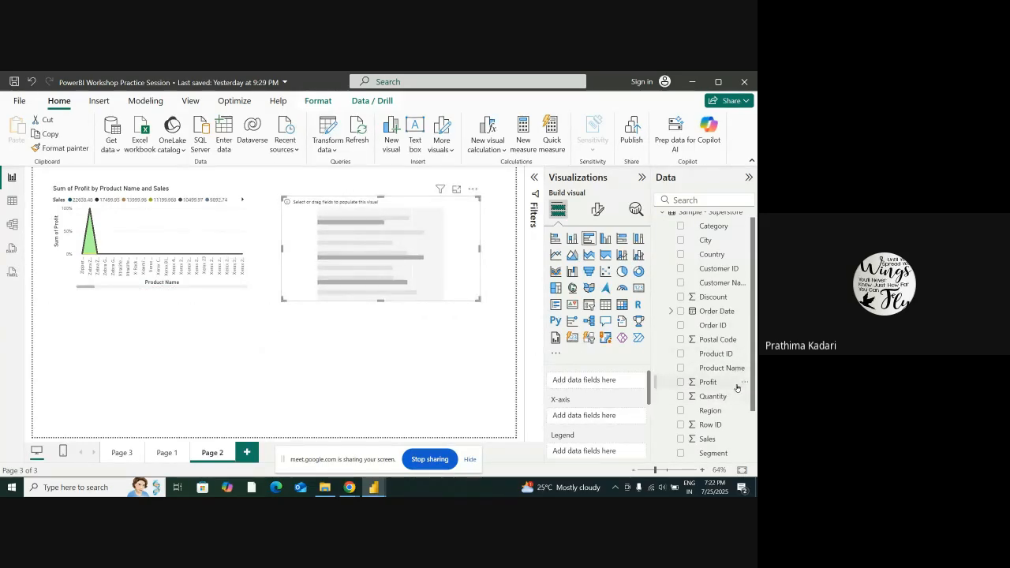
{"action": "scroll", "coordinate": [737, 387], "scroll_direction": "down", "scroll_amount": 2}
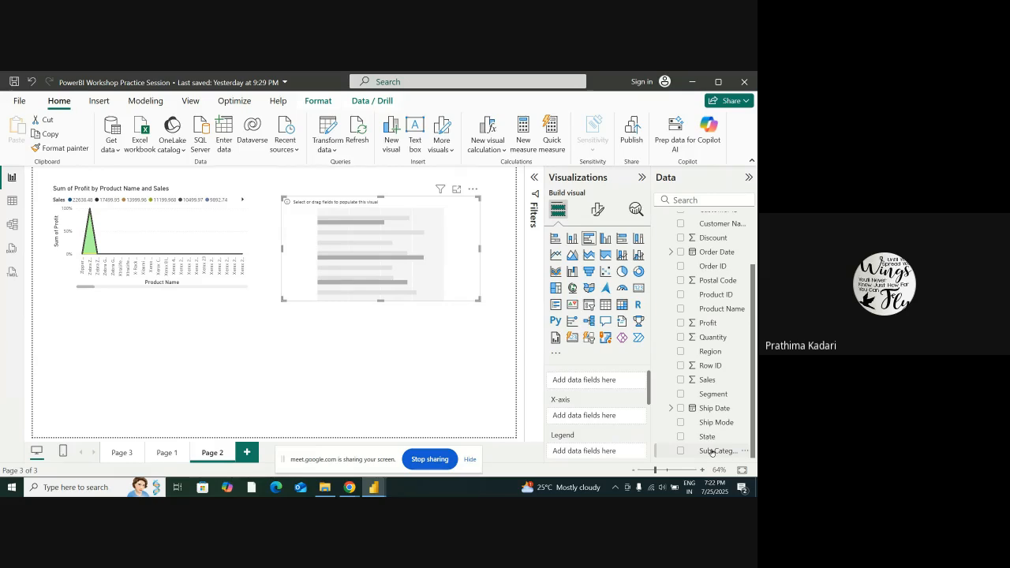
{"action": "scroll", "coordinate": [619, 426], "scroll_direction": "up", "scroll_amount": 1}
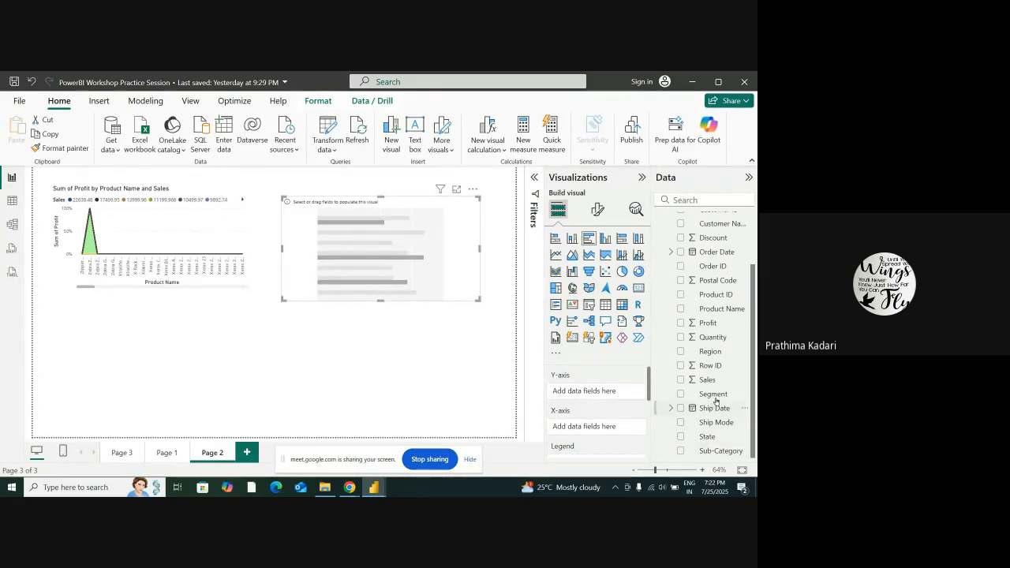
{"action": "left_click_drag", "start_coordinate": [715, 451], "coordinate": [604, 426]}
{"action": "left_click_drag", "start_coordinate": [713, 382], "coordinate": [619, 391]}
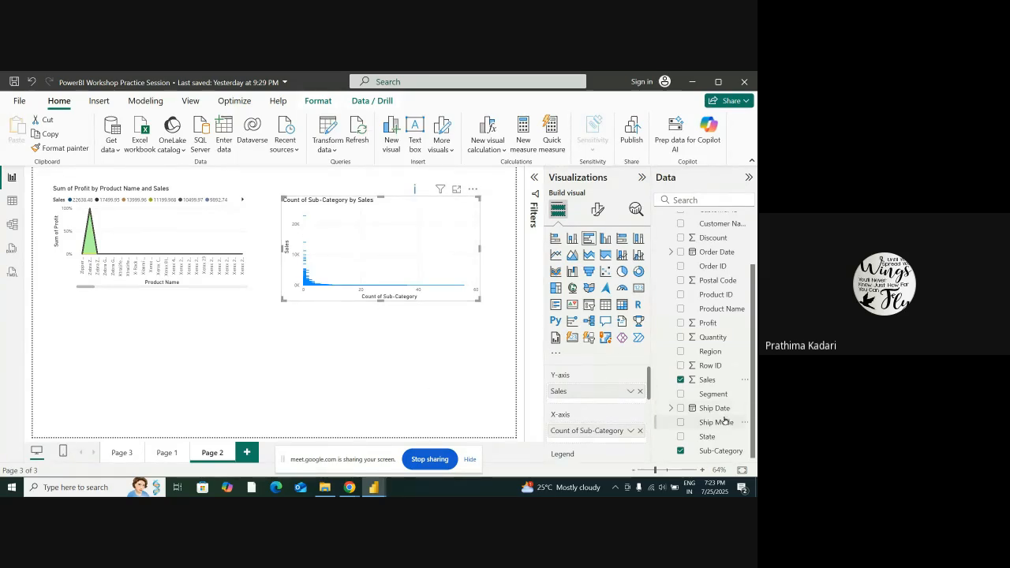
{"action": "scroll", "coordinate": [715, 417], "scroll_direction": "up", "scroll_amount": 2}
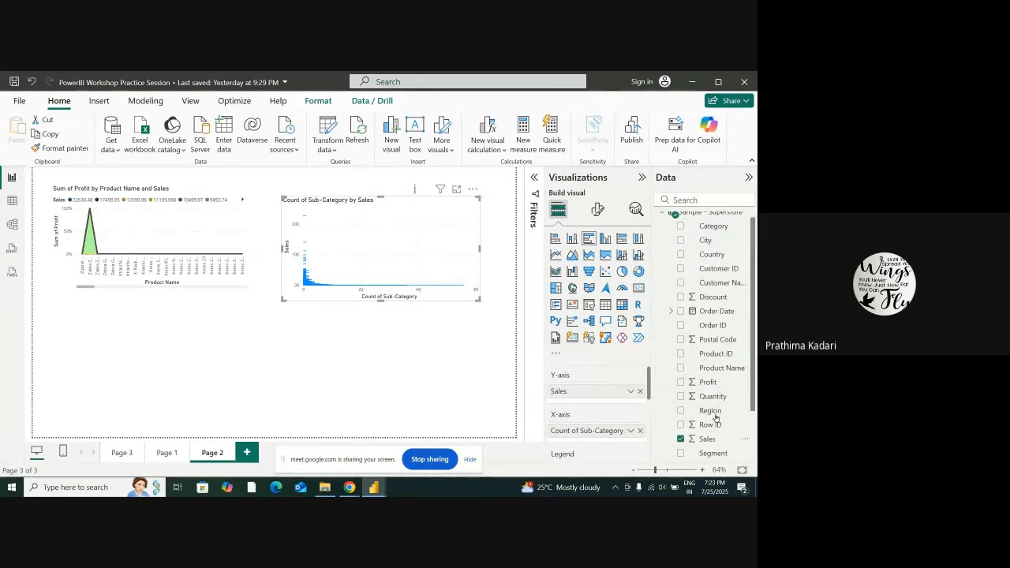
{"action": "left_click_drag", "start_coordinate": [714, 382], "coordinate": [604, 404]}
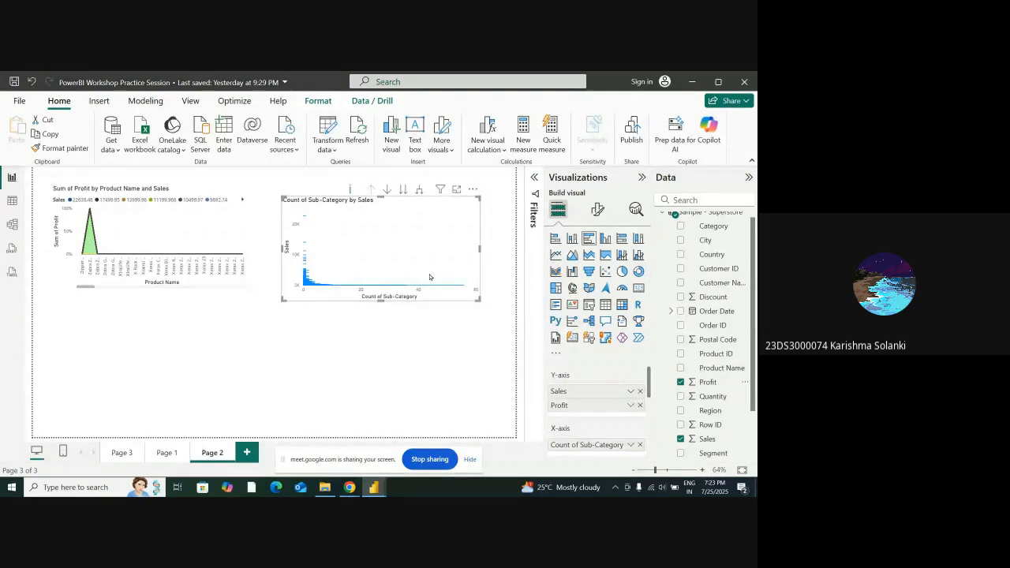
Stretch the bar chart across the page width below the area chart and remove Profit from its Y-axis
{"action": "left_click_drag", "start_coordinate": [395, 267], "coordinate": [394, 280]}
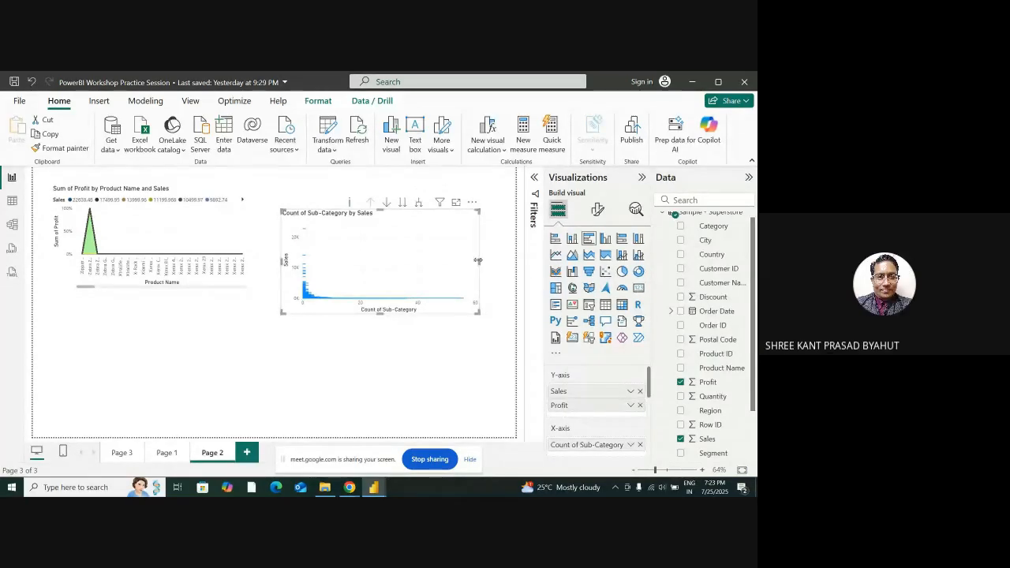
{"action": "left_click_drag", "start_coordinate": [479, 263], "coordinate": [512, 263]}
{"action": "left_click_drag", "start_coordinate": [369, 221], "coordinate": [187, 314]}
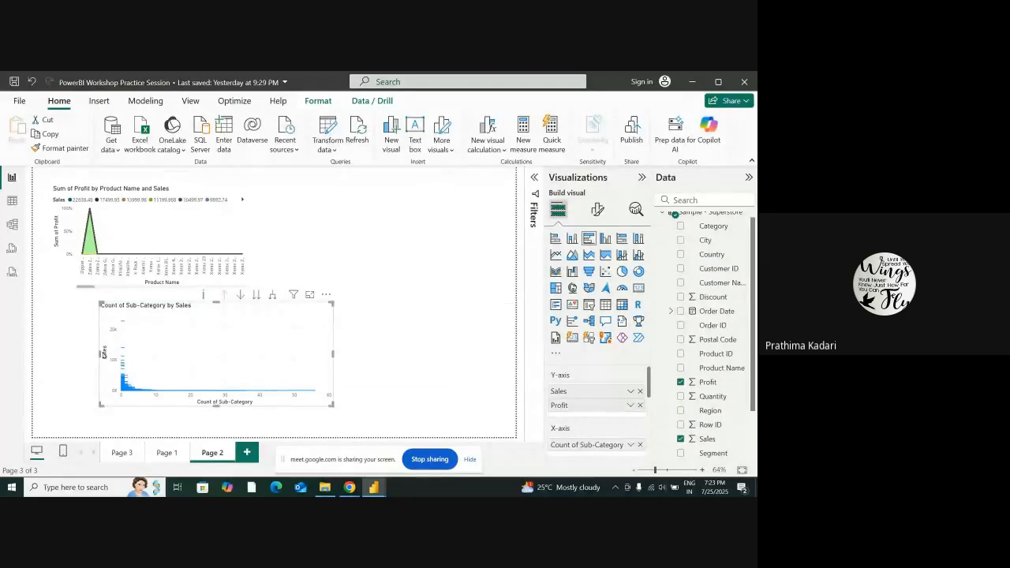
{"action": "left_click_drag", "start_coordinate": [99, 352], "coordinate": [41, 350]}
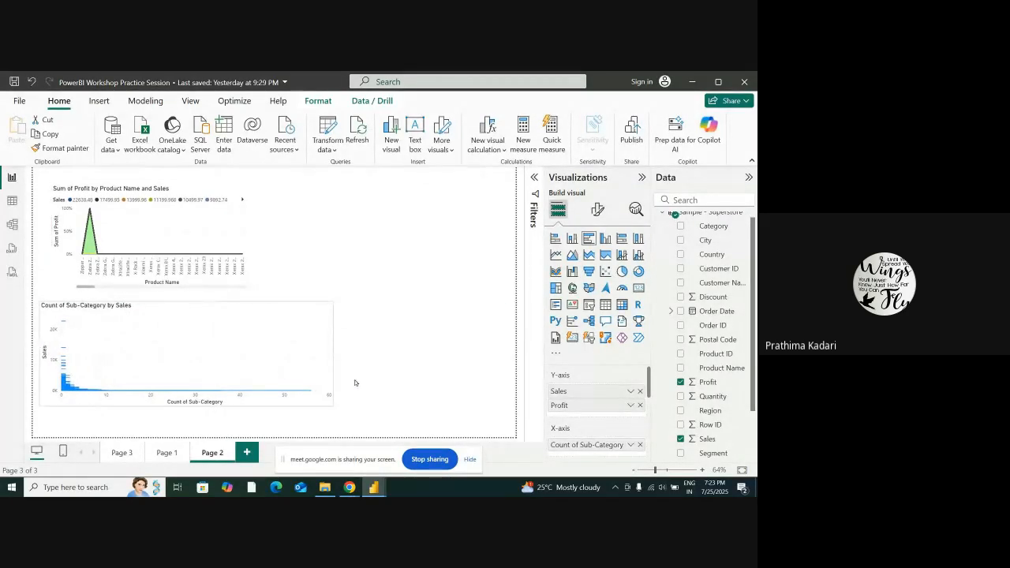
{"action": "left_click_drag", "start_coordinate": [333, 354], "coordinate": [505, 349]}
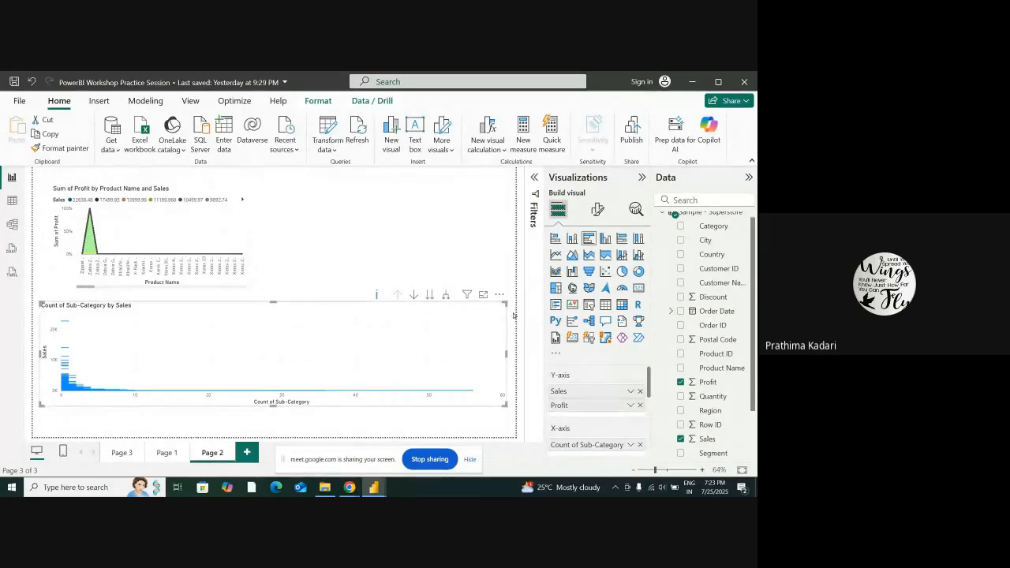
{"action": "left_click", "coordinate": [640, 405]}
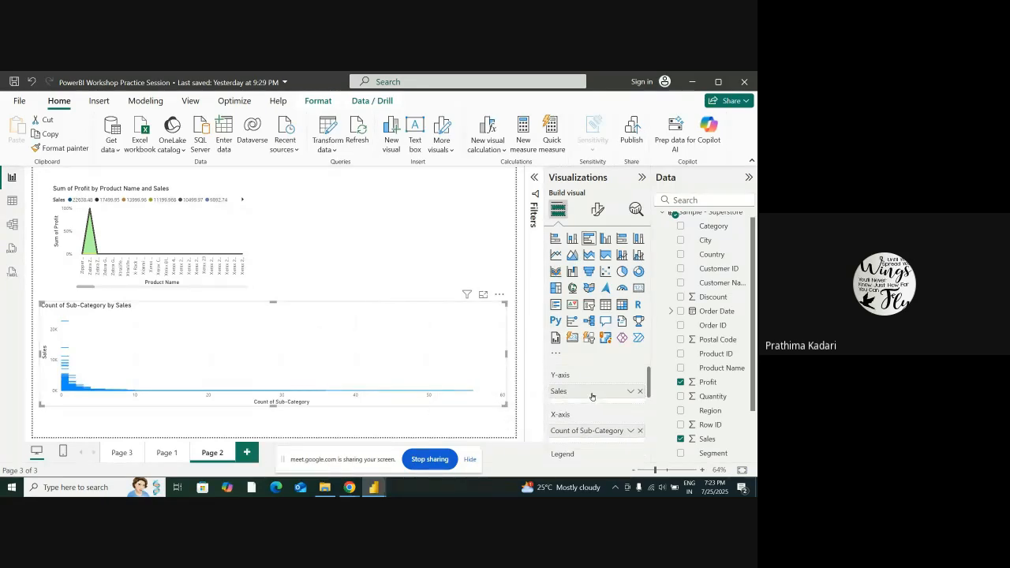
{"action": "scroll", "coordinate": [692, 377], "scroll_direction": "down", "scroll_amount": 2}
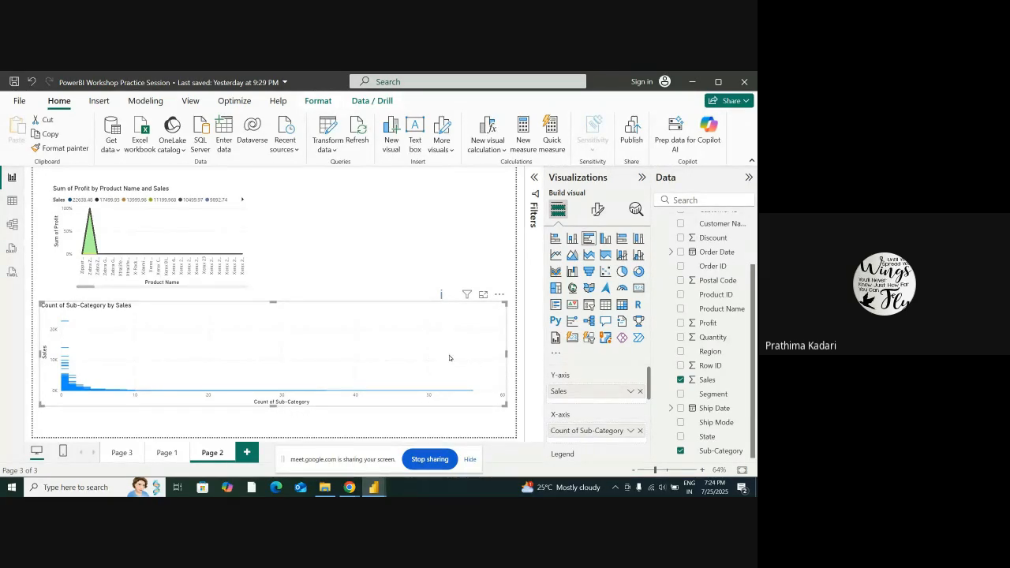
Look through the Sample - Superstore table's columns, including Segment, Category and Sub-Category, and return to the report
{"action": "left_click", "coordinate": [12, 200]}
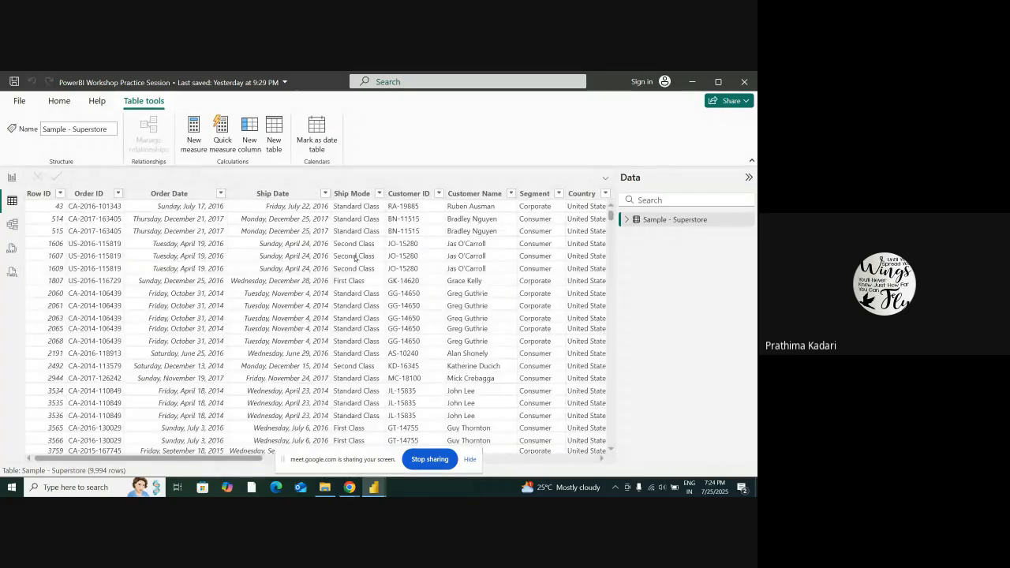
{"action": "left_click_drag", "start_coordinate": [237, 458], "coordinate": [446, 468]}
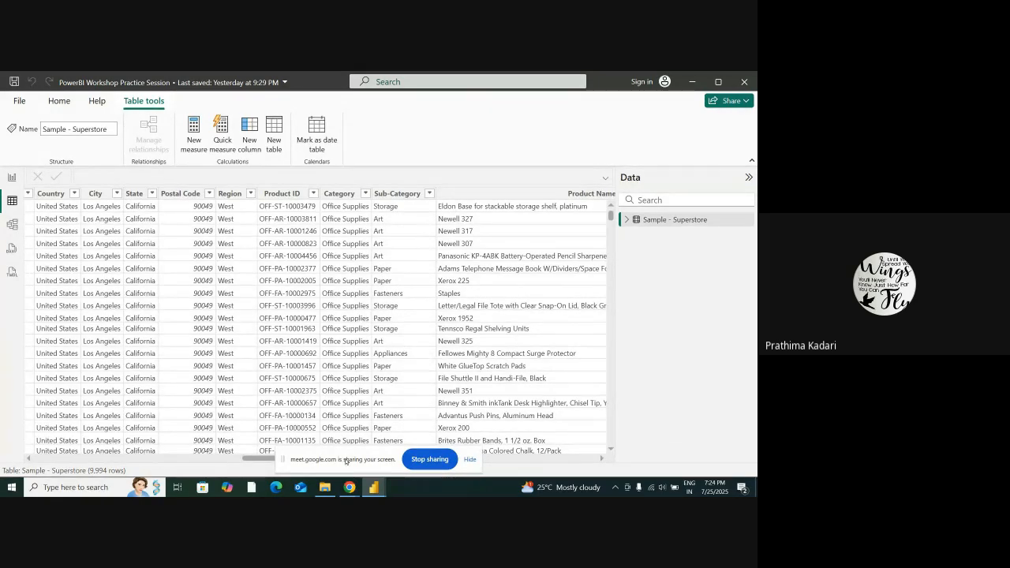
{"action": "left_click_drag", "start_coordinate": [265, 458], "coordinate": [175, 456]}
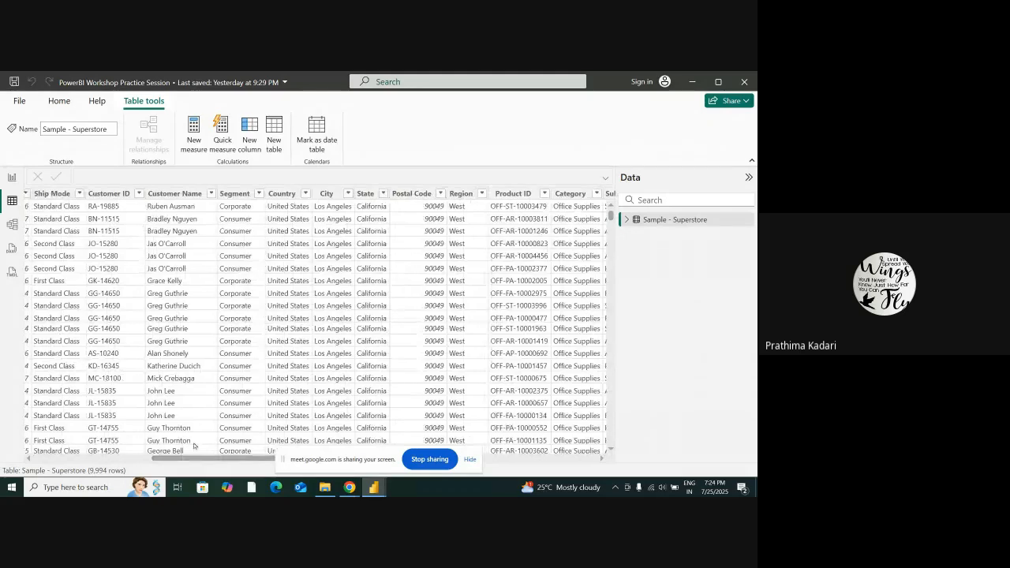
{"action": "left_click", "coordinate": [12, 177]}
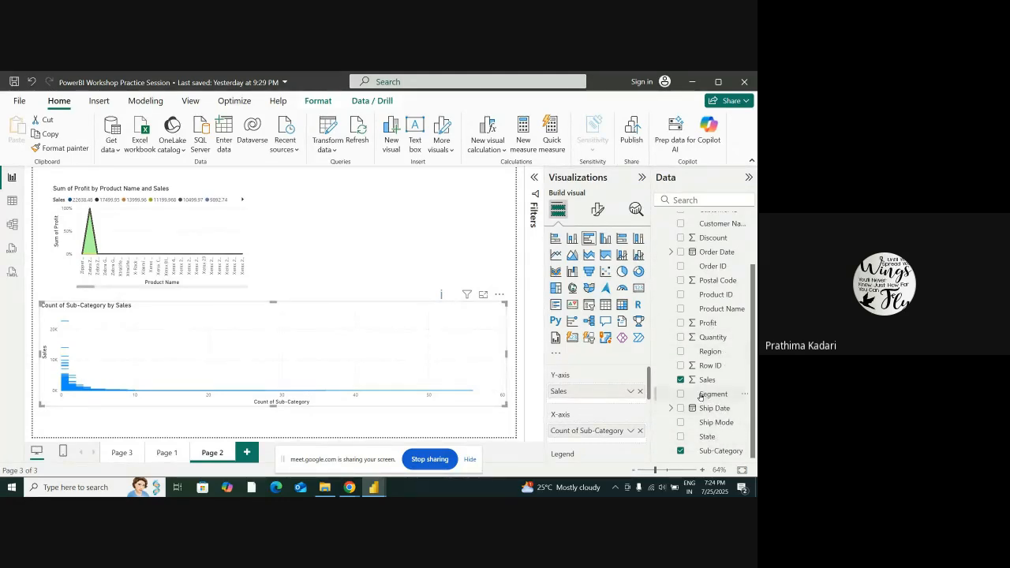
Replace Sub-Category with Segment on the bar chart's X-axis and show its count as Percent of grand total
{"action": "left_click", "coordinate": [639, 430]}
{"action": "left_click_drag", "start_coordinate": [706, 395], "coordinate": [606, 428]}
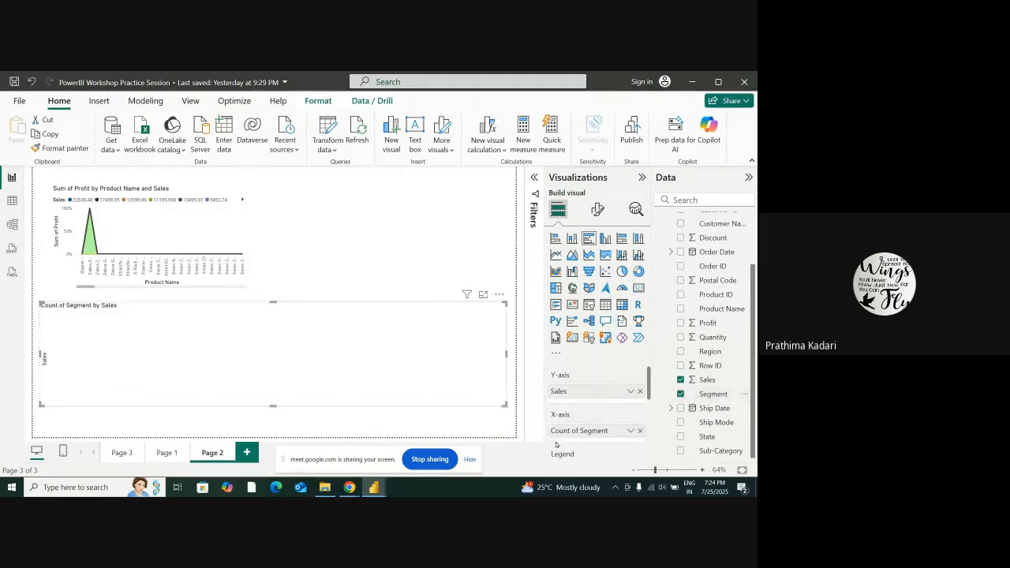
{"action": "left_click", "coordinate": [630, 433]}
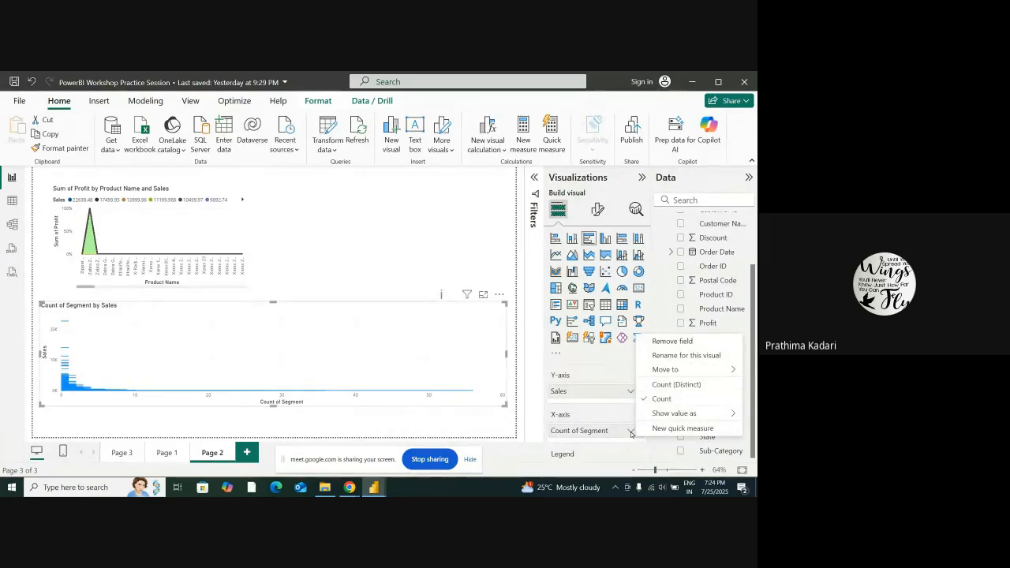
{"action": "mouse_move", "coordinate": [666, 413]}
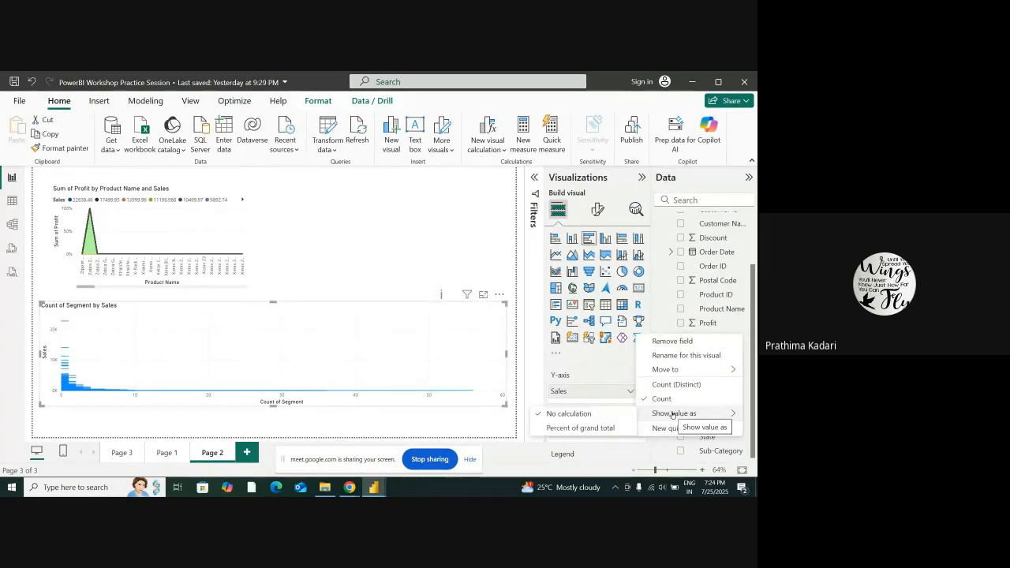
{"action": "left_click", "coordinate": [569, 427]}
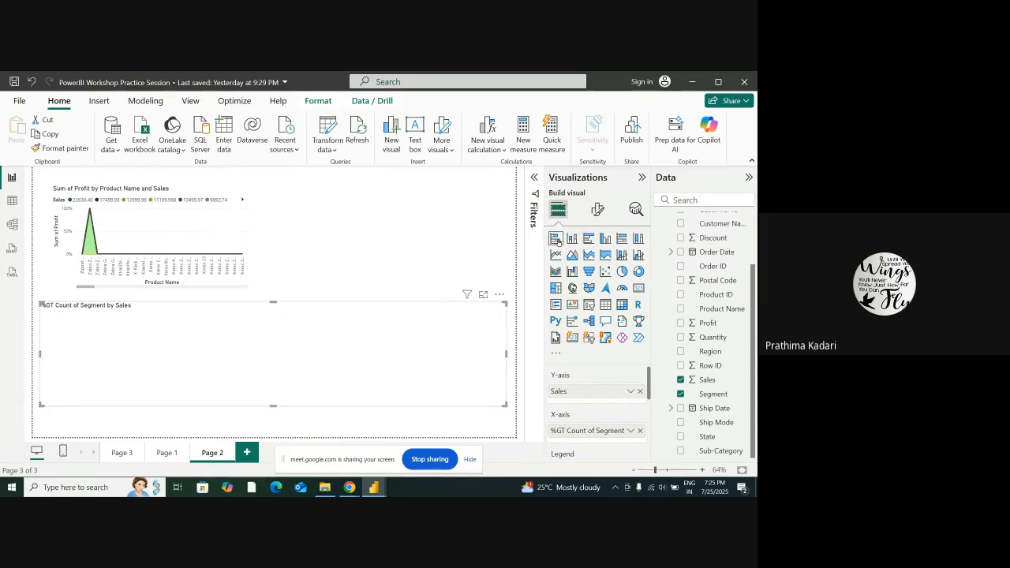
Try other bar and column types for the bar chart and change it to a 100% stacked bar chart
{"action": "left_click", "coordinate": [577, 239]}
{"action": "left_click", "coordinate": [593, 242]}
{"action": "left_click", "coordinate": [605, 238]}
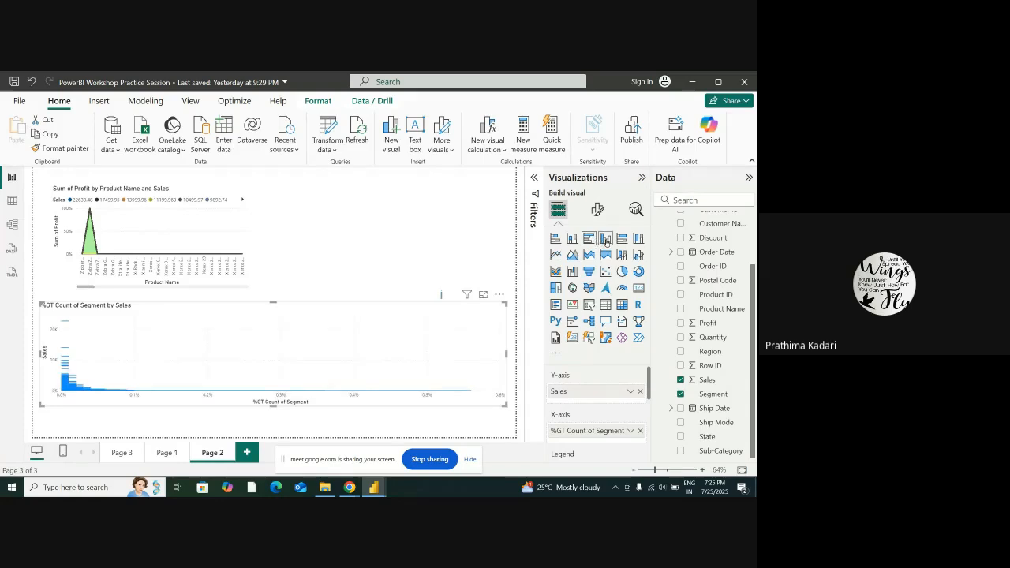
{"action": "left_click", "coordinate": [622, 239]}
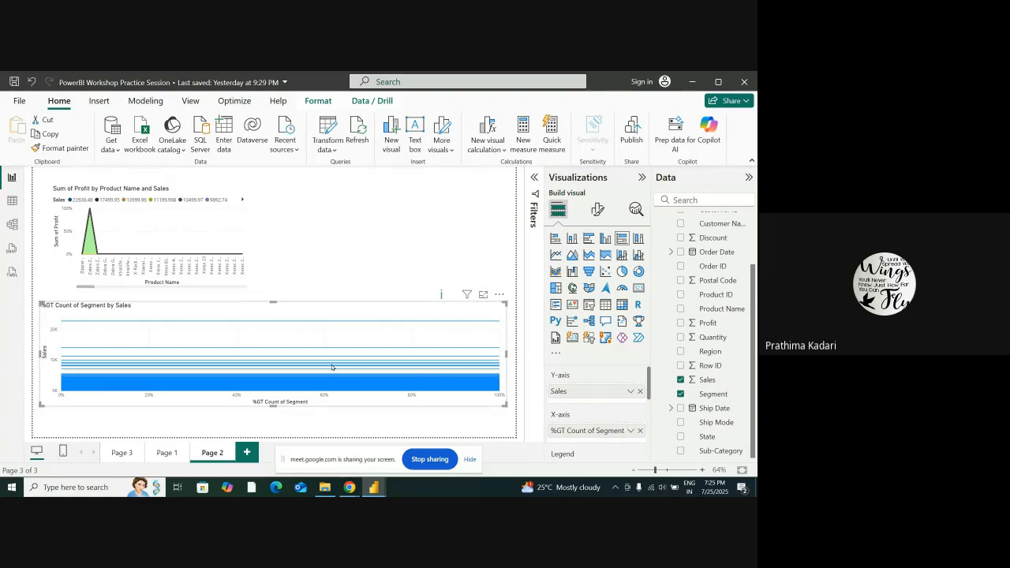
{"action": "mouse_move", "coordinate": [331, 366]}
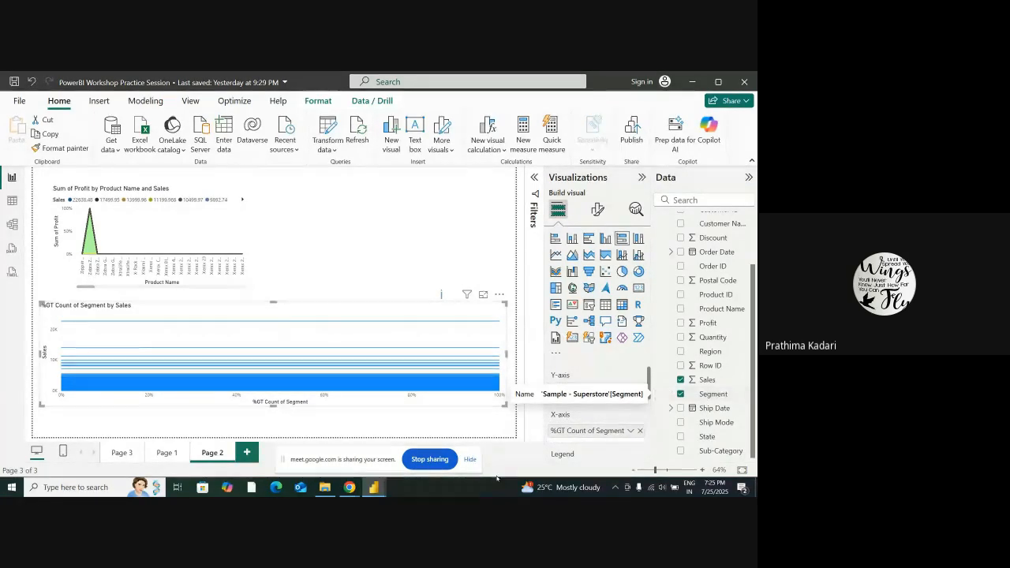
Replace Sales with Product Name on the 100% stacked bar chart's Y-axis and set Segment's aggregation to Count (Distinct)
{"action": "left_click_drag", "start_coordinate": [721, 309], "coordinate": [616, 382]}
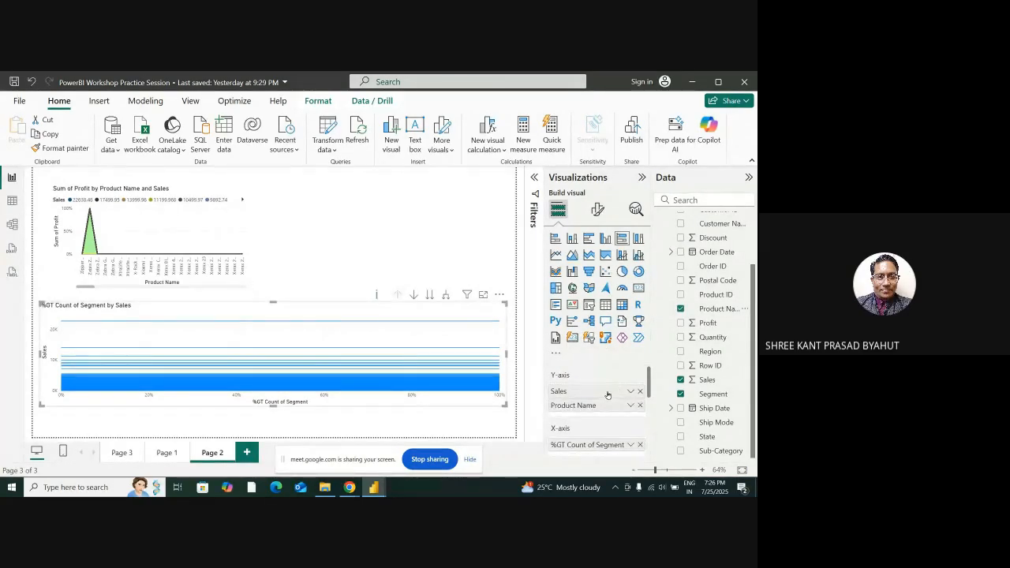
{"action": "left_click", "coordinate": [640, 391]}
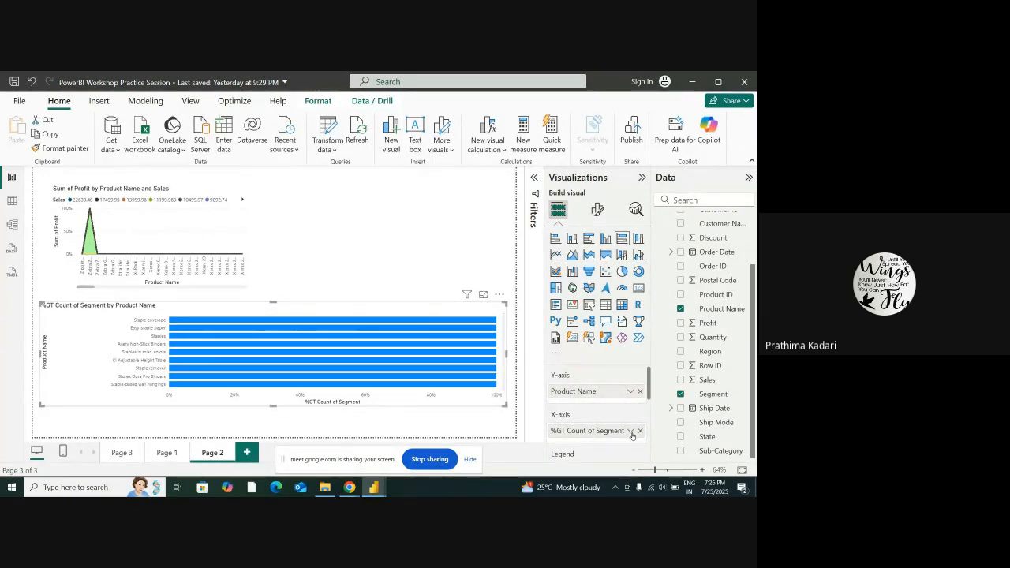
{"action": "scroll", "coordinate": [622, 415], "scroll_direction": "down", "scroll_amount": 2}
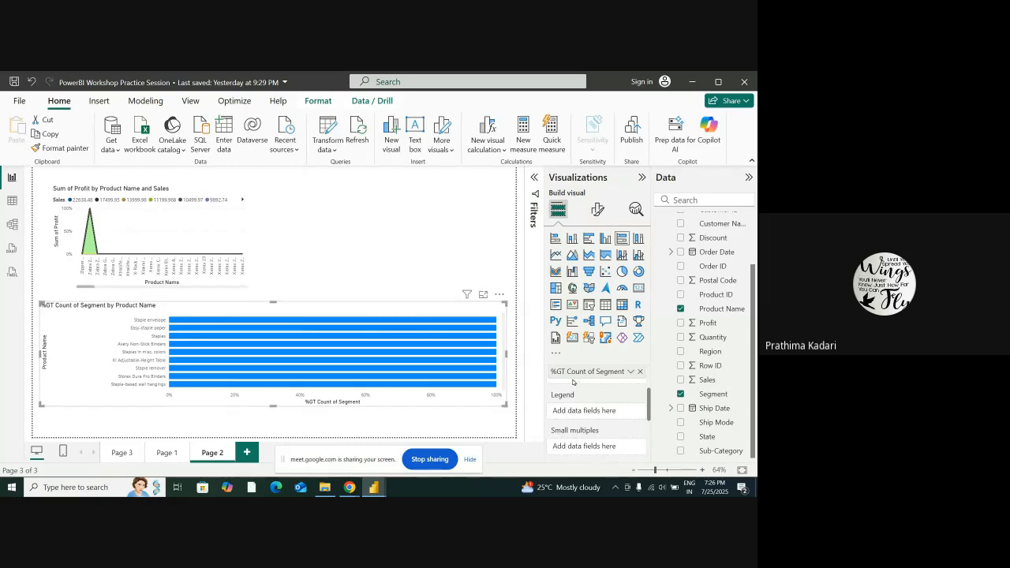
{"action": "left_click", "coordinate": [629, 371]}
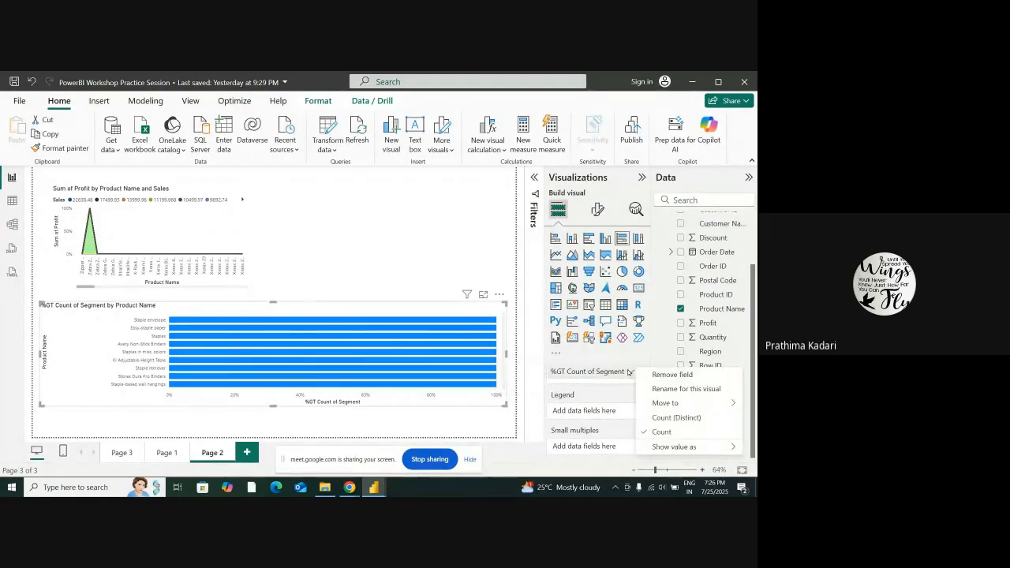
{"action": "left_click", "coordinate": [676, 417]}
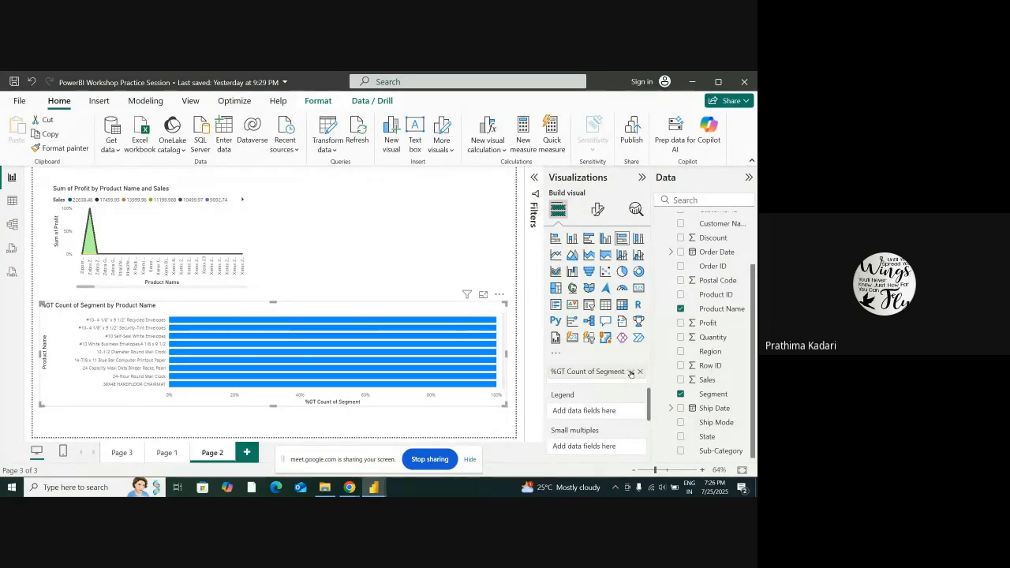
Set the Segment field's aggregation to Count and its value display to No calculation on the 100% stacked bar chart
{"action": "left_click", "coordinate": [628, 371]}
{"action": "left_click", "coordinate": [661, 431]}
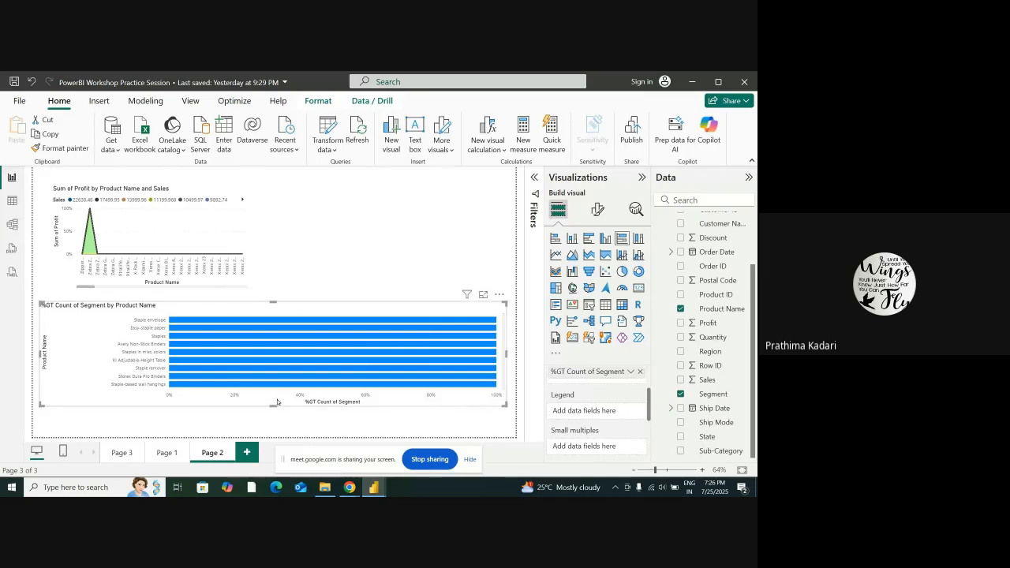
{"action": "left_click", "coordinate": [628, 371]}
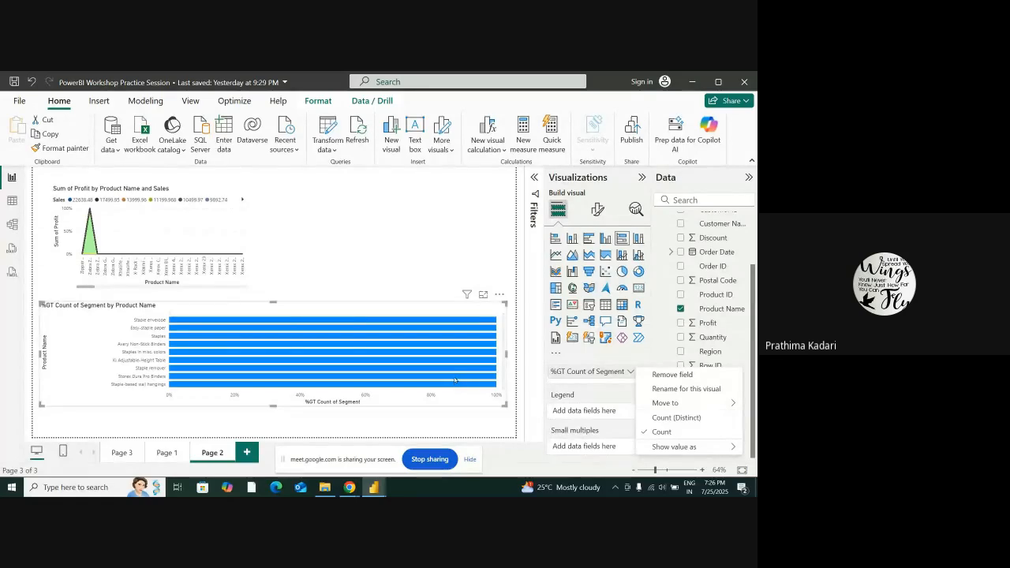
{"action": "mouse_move", "coordinate": [691, 450]}
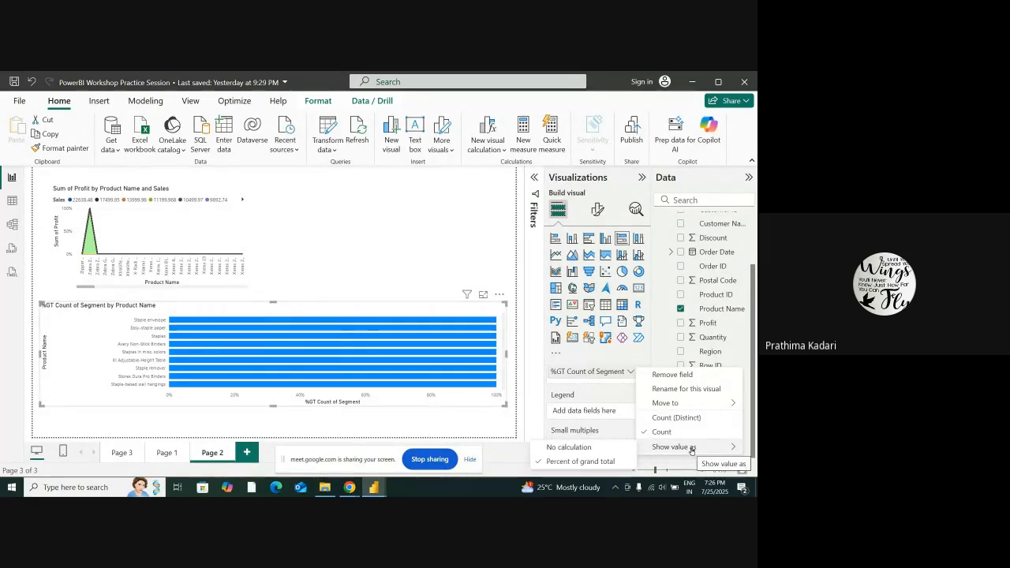
{"action": "left_click", "coordinate": [572, 446]}
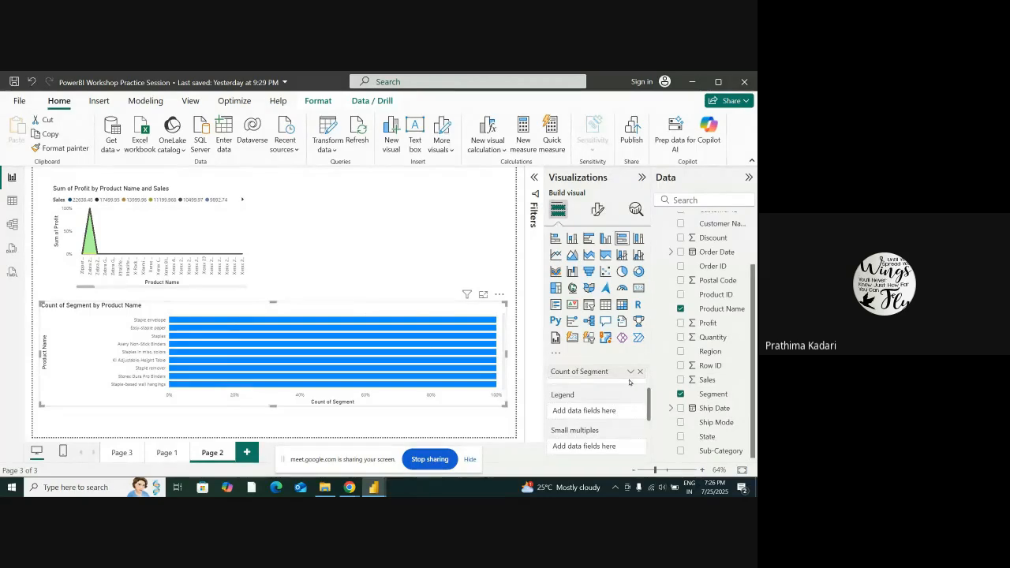
Replace Segment with Profit on the X-axis of the 100% stacked bar chart
{"action": "scroll", "coordinate": [609, 407], "scroll_direction": "up", "scroll_amount": 2}
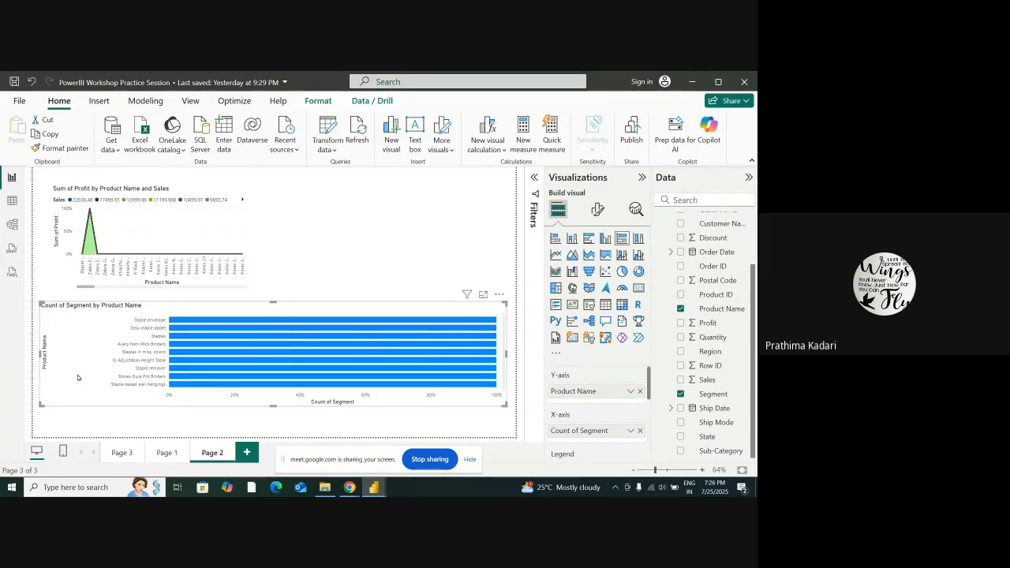
{"action": "scroll", "coordinate": [611, 399], "scroll_direction": "down", "scroll_amount": 1}
{"action": "scroll", "coordinate": [611, 405], "scroll_direction": "up", "scroll_amount": 1}
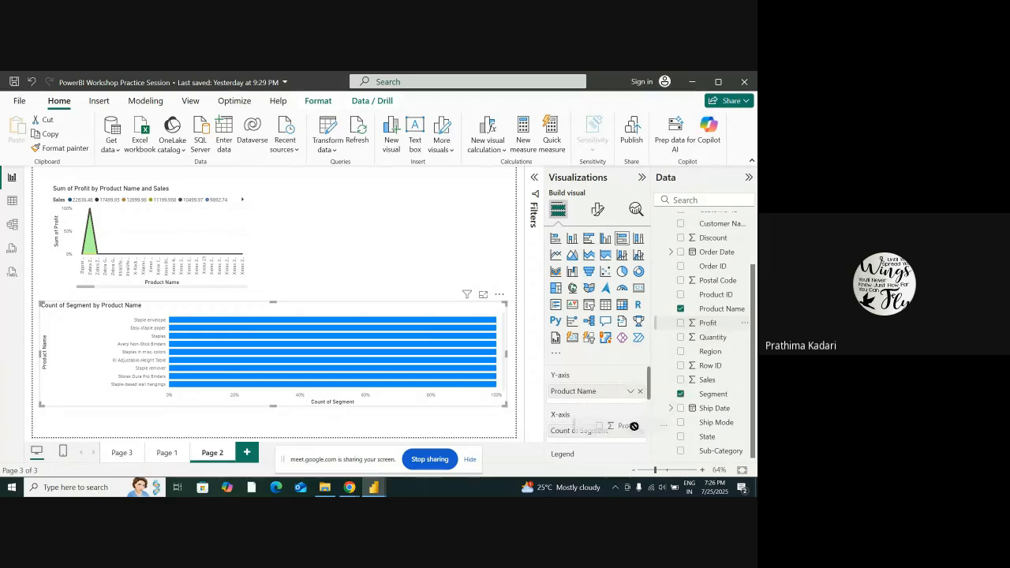
{"action": "scroll", "coordinate": [631, 414], "scroll_direction": "down", "scroll_amount": 1}
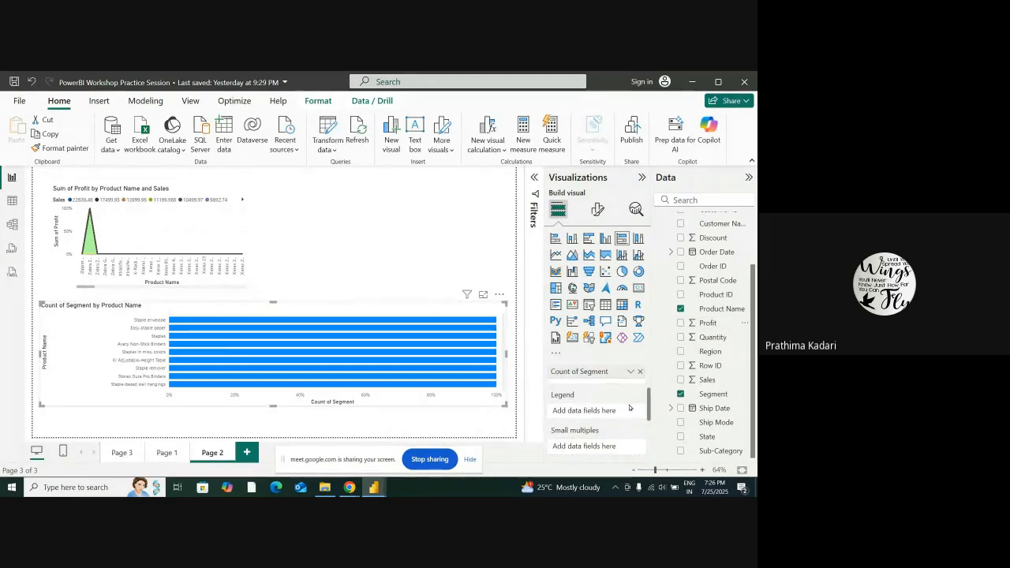
{"action": "scroll", "coordinate": [631, 408], "scroll_direction": "up", "scroll_amount": 1}
{"action": "left_click", "coordinate": [680, 393]}
{"action": "left_click_drag", "start_coordinate": [698, 322], "coordinate": [587, 429]}
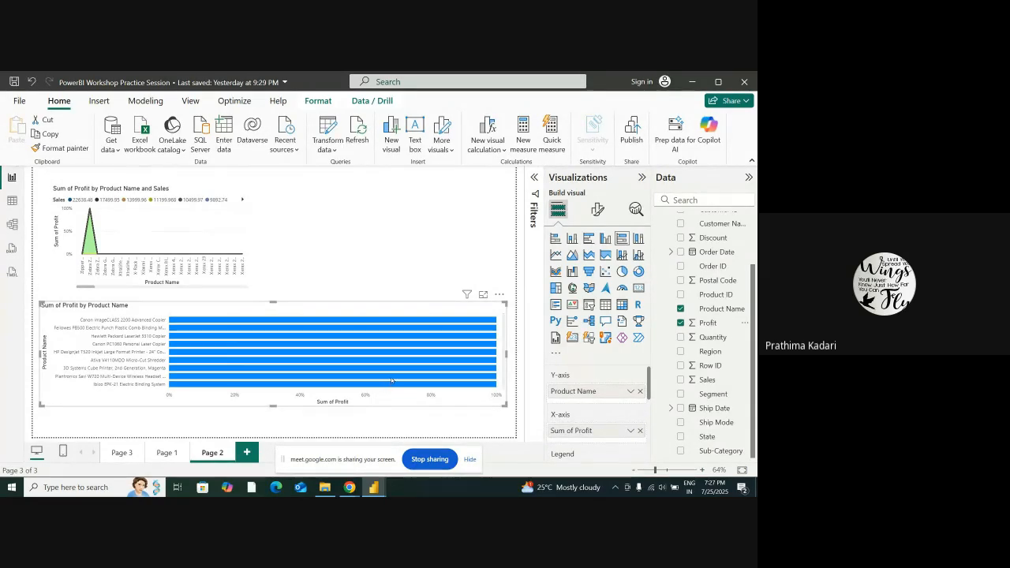
Inspect the profit tooltips of the bars and view the available visual calculation templates, leaving the chart deselected
{"action": "mouse_move", "coordinate": [385, 385]}
{"action": "mouse_move", "coordinate": [416, 378]}
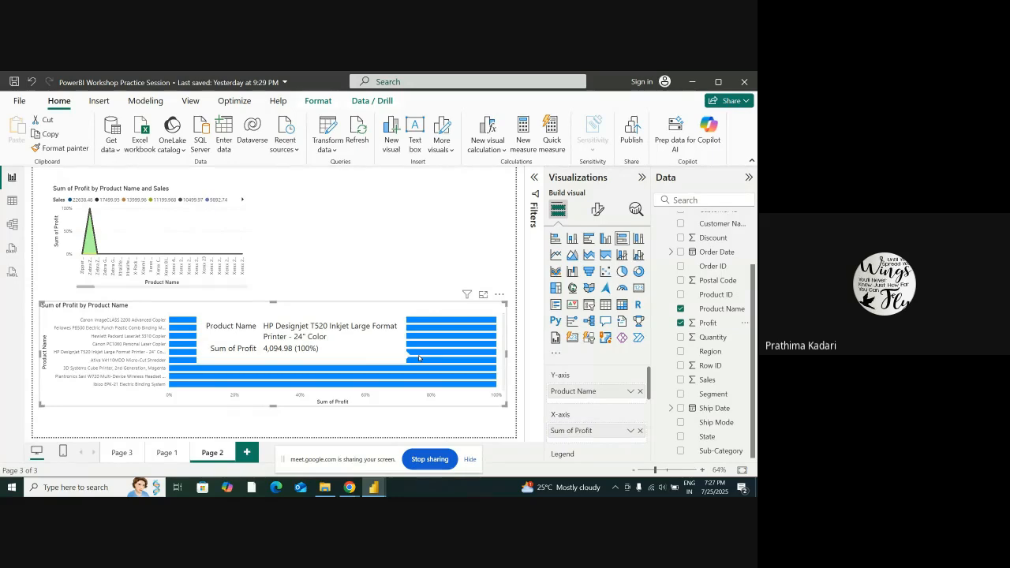
{"action": "mouse_move", "coordinate": [420, 350]}
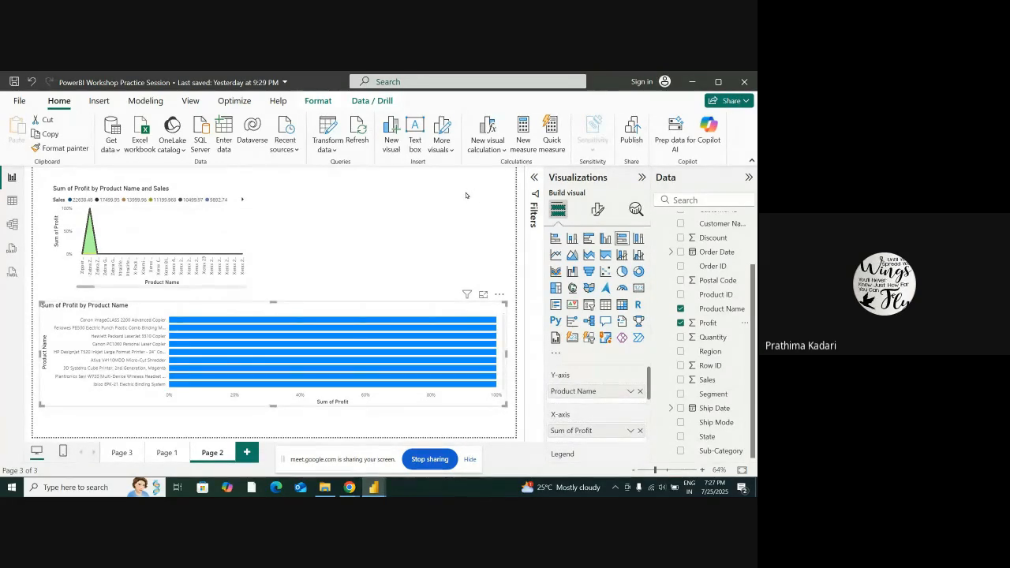
{"action": "left_click", "coordinate": [487, 147]}
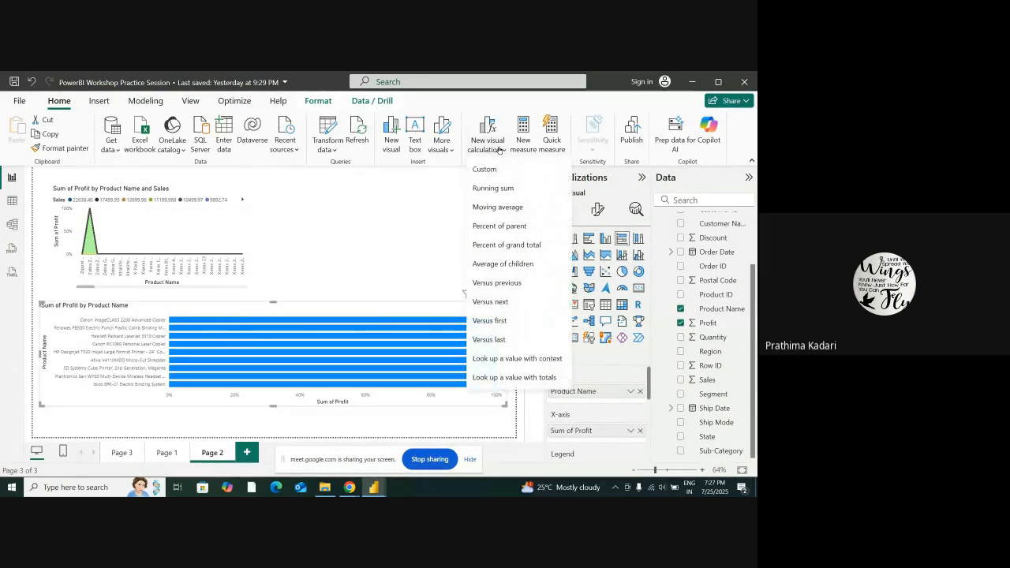
{"action": "left_click", "coordinate": [402, 210]}
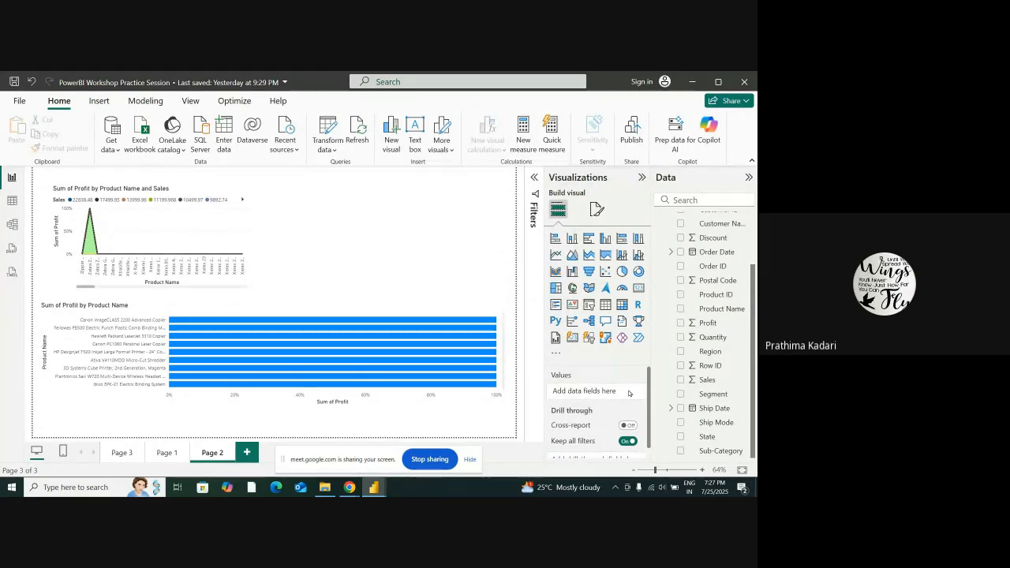
{"action": "scroll", "coordinate": [619, 388], "scroll_direction": "down", "scroll_amount": 1}
{"action": "scroll", "coordinate": [619, 388], "scroll_direction": "up", "scroll_amount": 1}
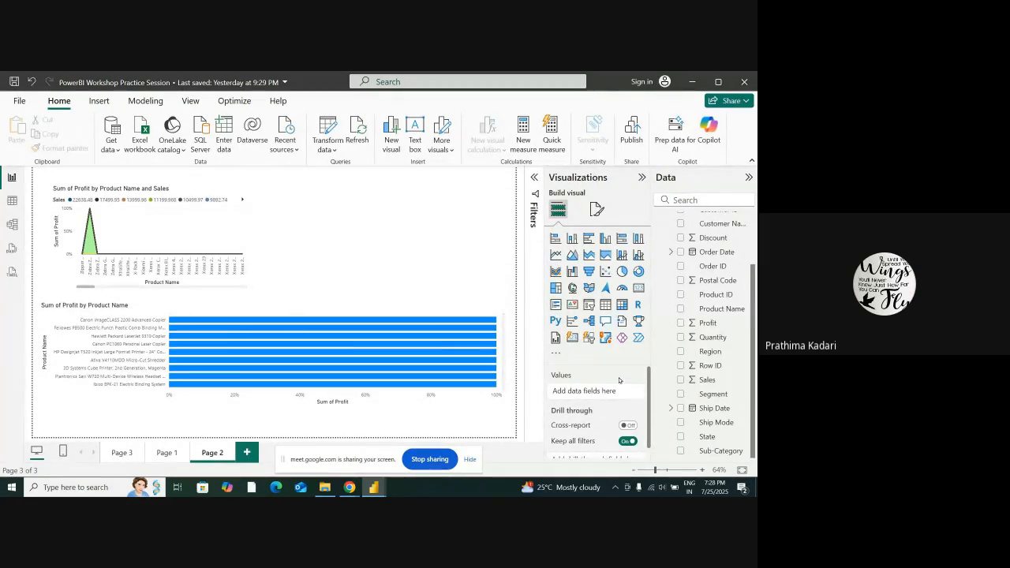
{"action": "left_click", "coordinate": [523, 134]}
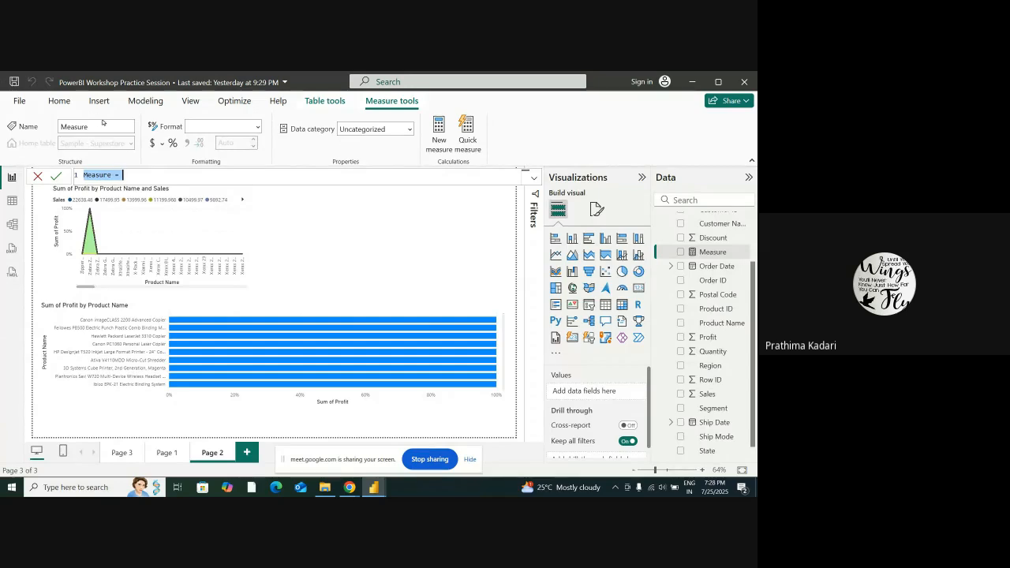
{"action": "left_click", "coordinate": [234, 129]}
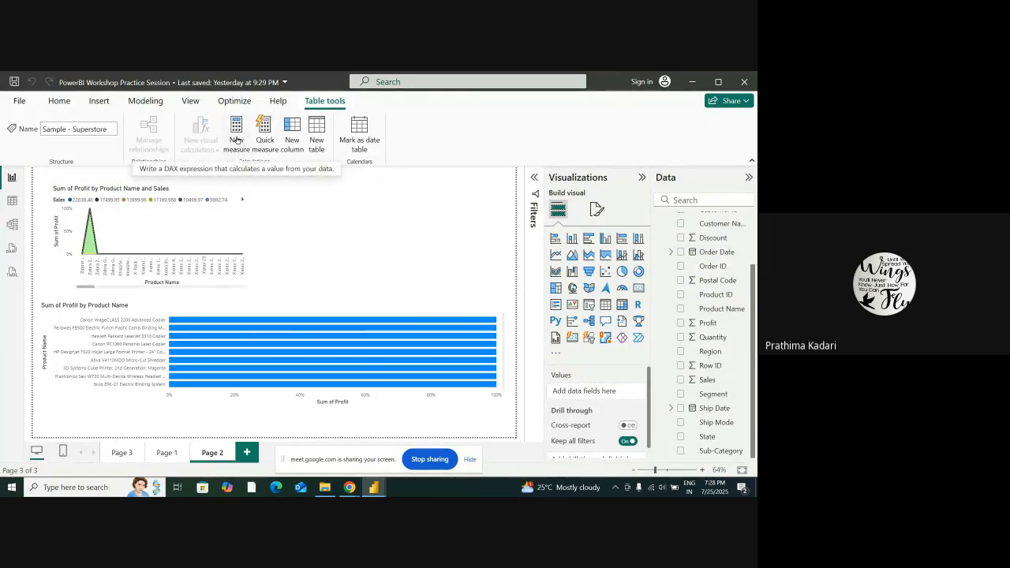
{"action": "left_click", "coordinate": [241, 133]}
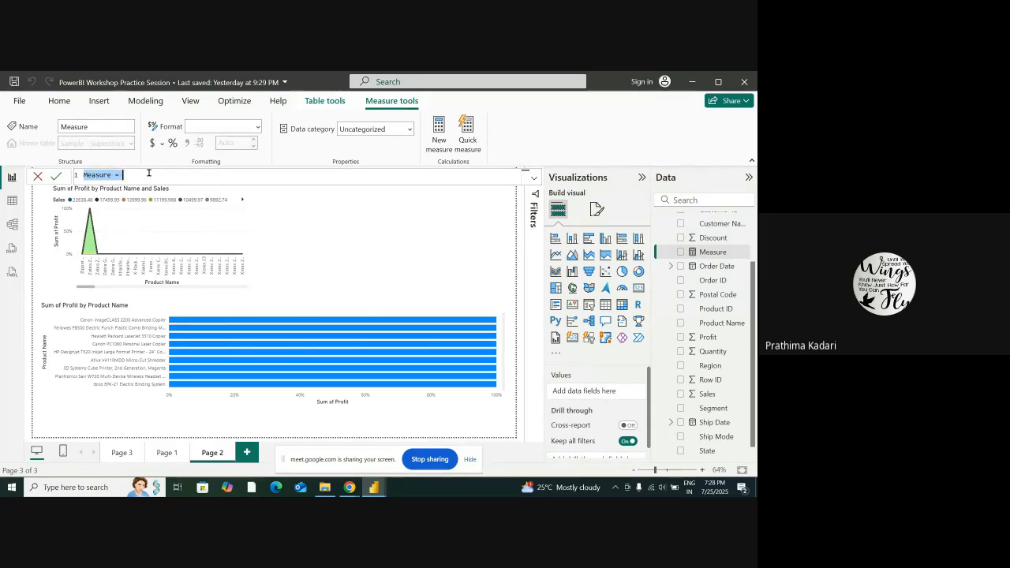
{"action": "type", "text": "S"}
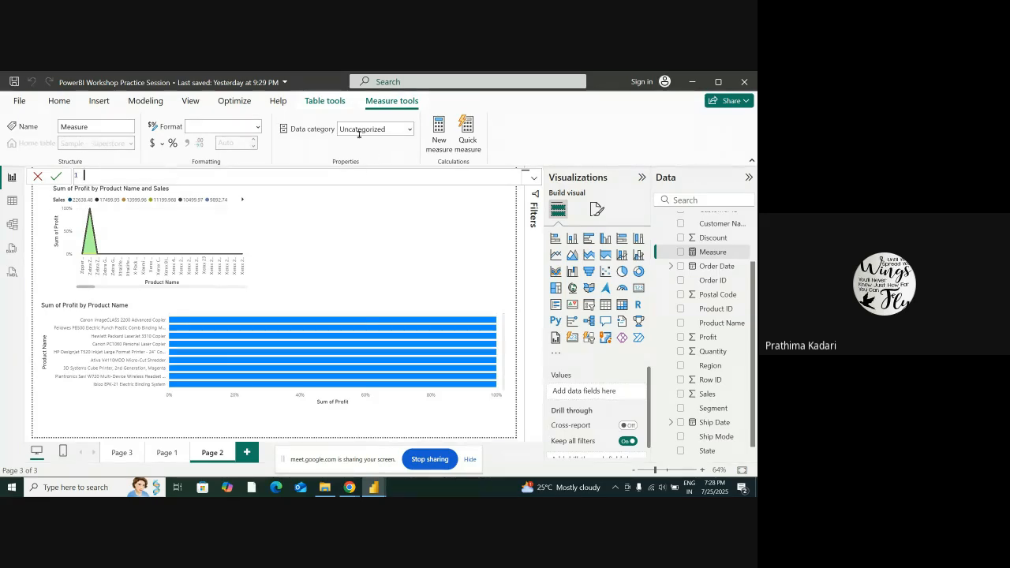
{"action": "left_click", "coordinate": [442, 130]}
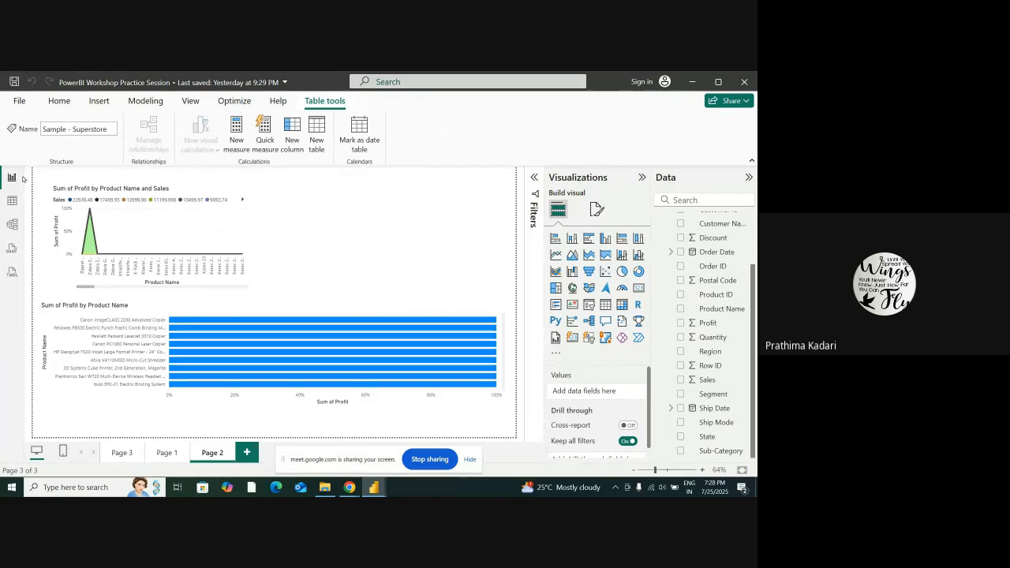
Start a new measure in the Sample - Superstore table and begin its formula with sum
{"action": "left_click", "coordinate": [236, 127]}
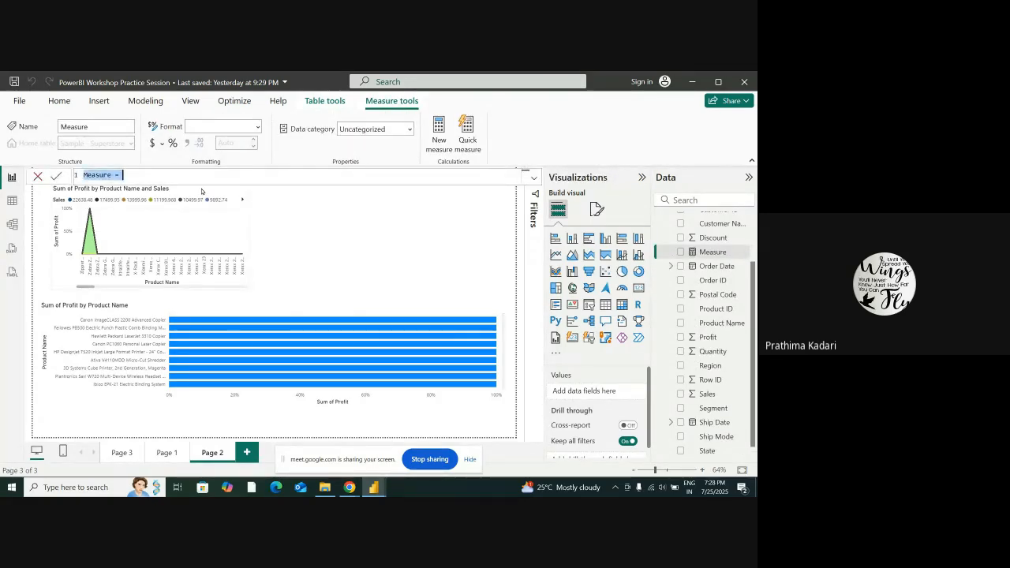
{"action": "key", "text": "Right"}
{"action": "type", "text": "s"}
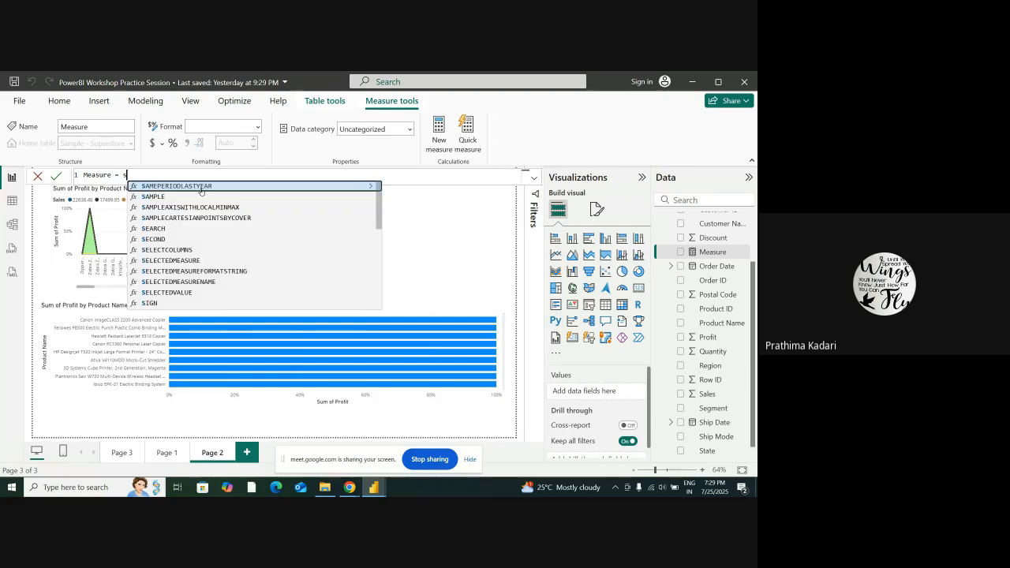
{"action": "type", "text": "um"}
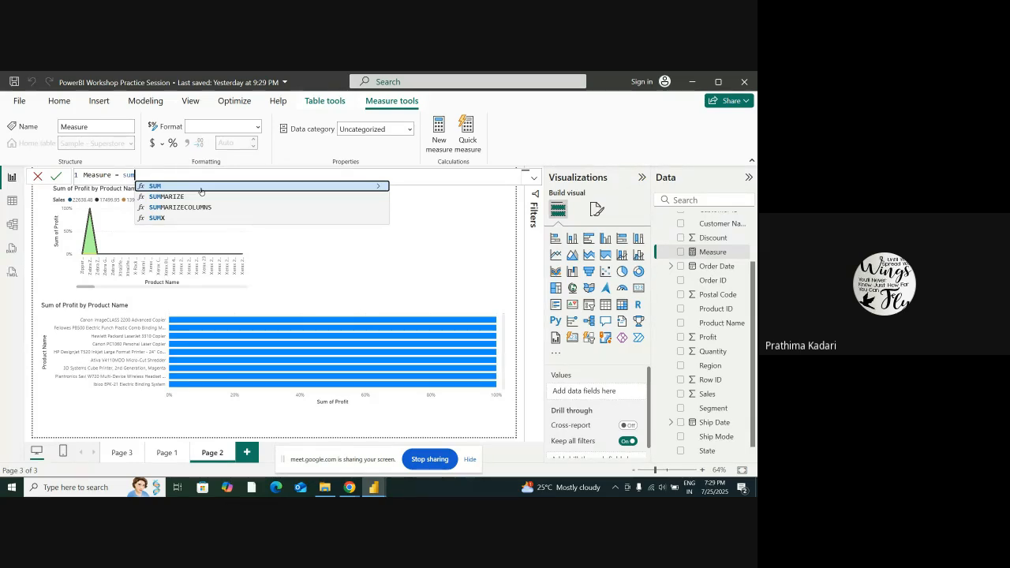
Add a table visual to the page with Sales and Profit as its columns
{"action": "scroll", "coordinate": [580, 398], "scroll_direction": "down", "scroll_amount": 2}
{"action": "scroll", "coordinate": [583, 402], "scroll_direction": "up", "scroll_amount": 2}
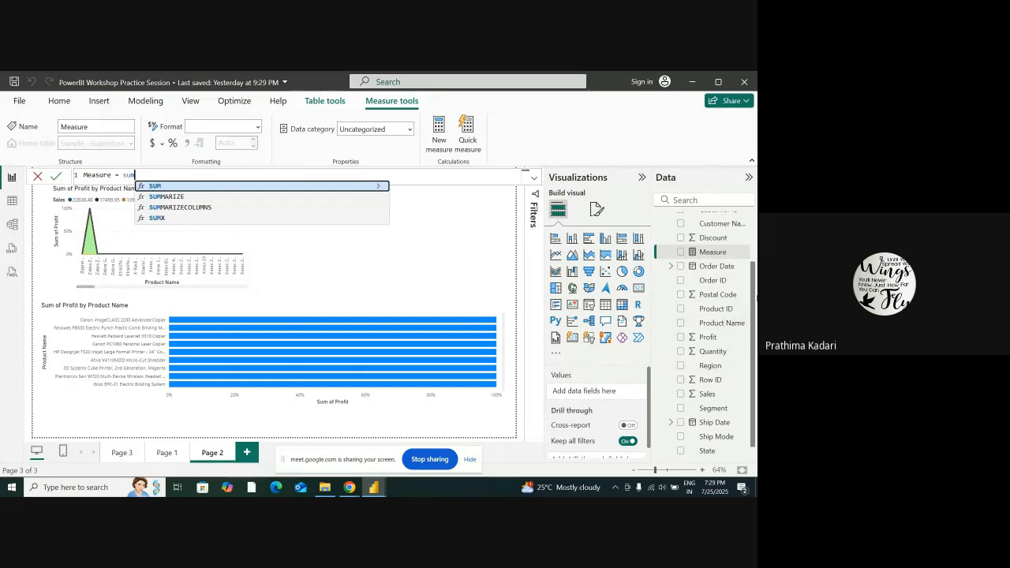
{"action": "scroll", "coordinate": [714, 349], "scroll_direction": "up", "scroll_amount": 2}
{"action": "scroll", "coordinate": [720, 347], "scroll_direction": "down", "scroll_amount": 3}
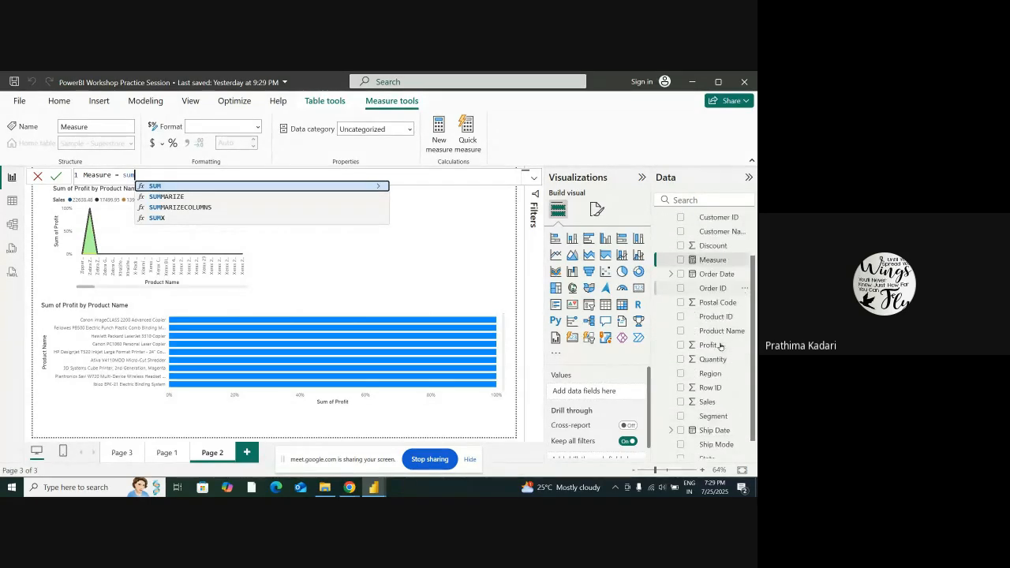
{"action": "left_click_drag", "start_coordinate": [714, 383], "coordinate": [606, 393]}
{"action": "left_click", "coordinate": [720, 377]}
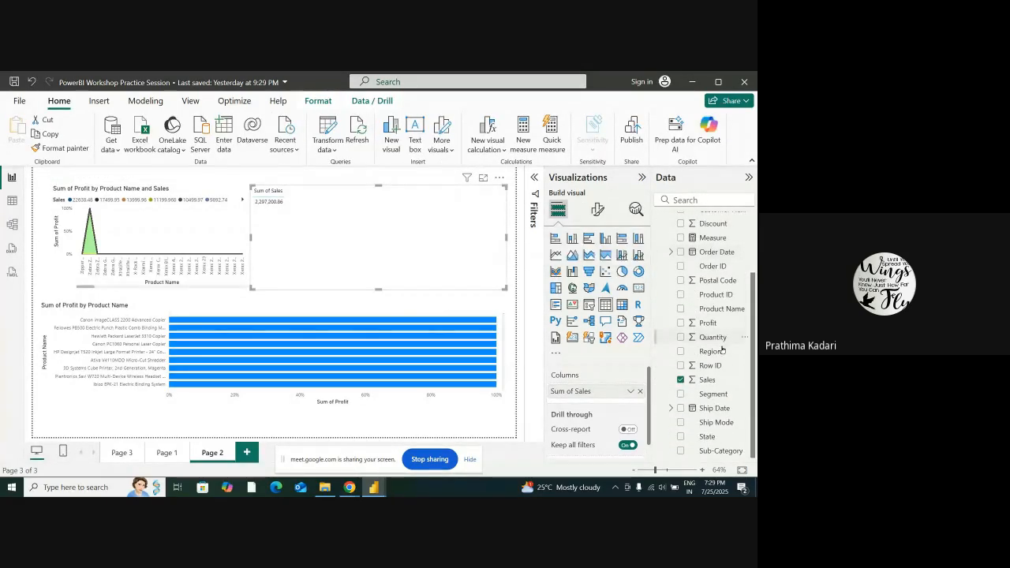
{"action": "scroll", "coordinate": [714, 384], "scroll_direction": "up", "scroll_amount": 2}
{"action": "left_click_drag", "start_coordinate": [715, 384], "coordinate": [631, 393]}
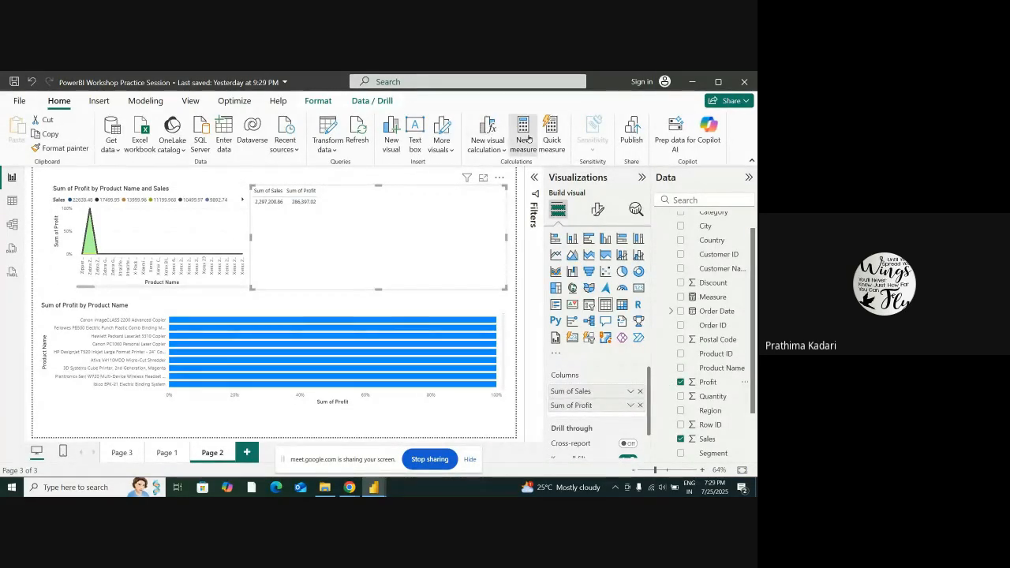
Create a second measure with the formula sum('Sample - Superstore'[Sales])
{"action": "left_click", "coordinate": [525, 139]}
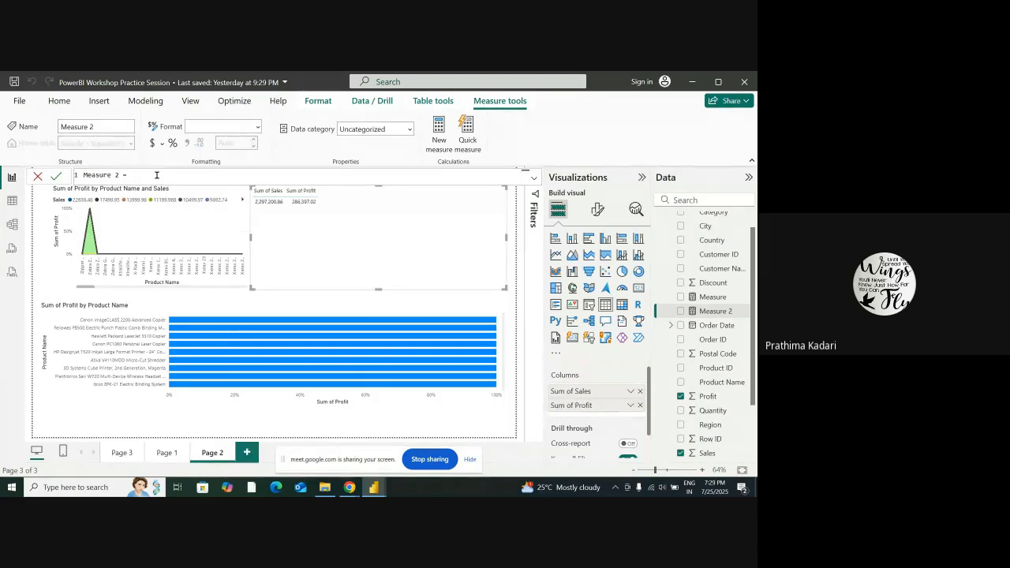
{"action": "type", "text": "sum"}
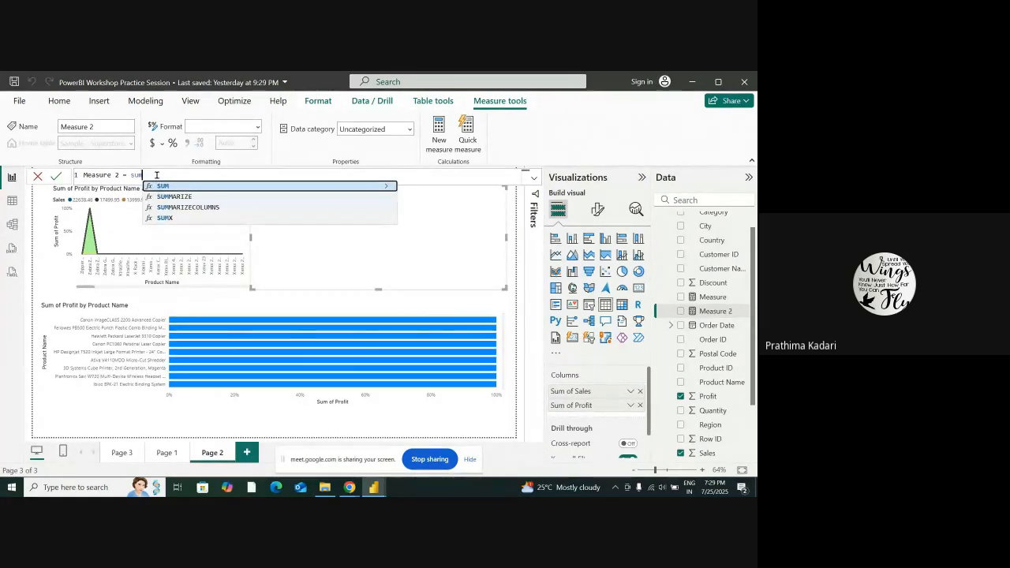
{"action": "type", "text": "("}
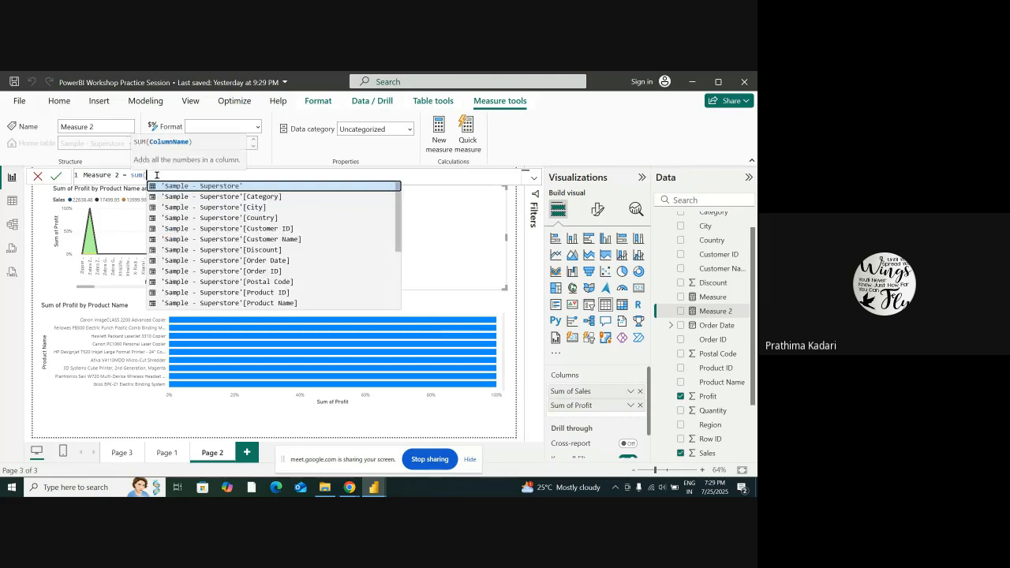
{"action": "type", "text": "sa"}
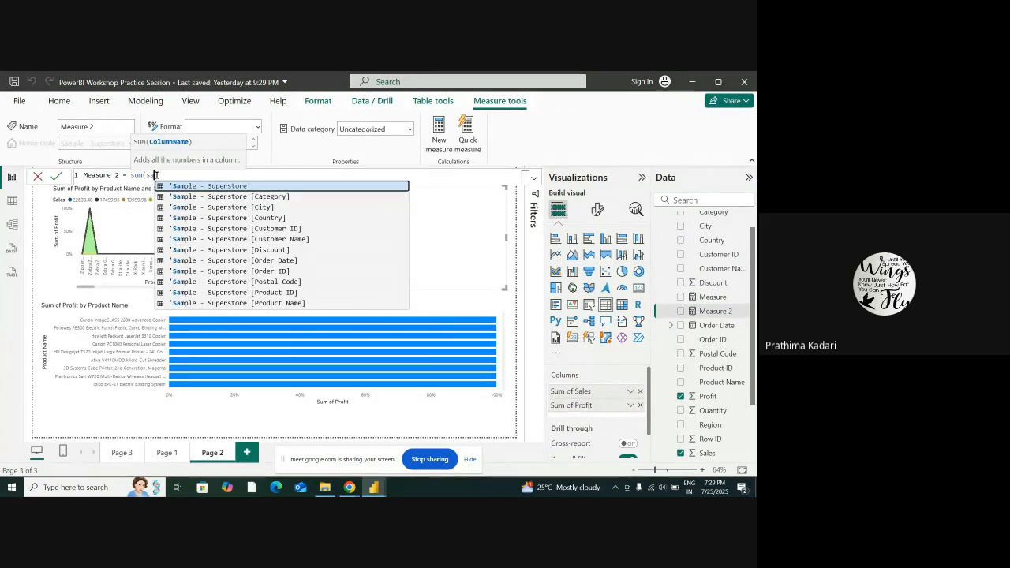
{"action": "key", "text": "BackSpace"}
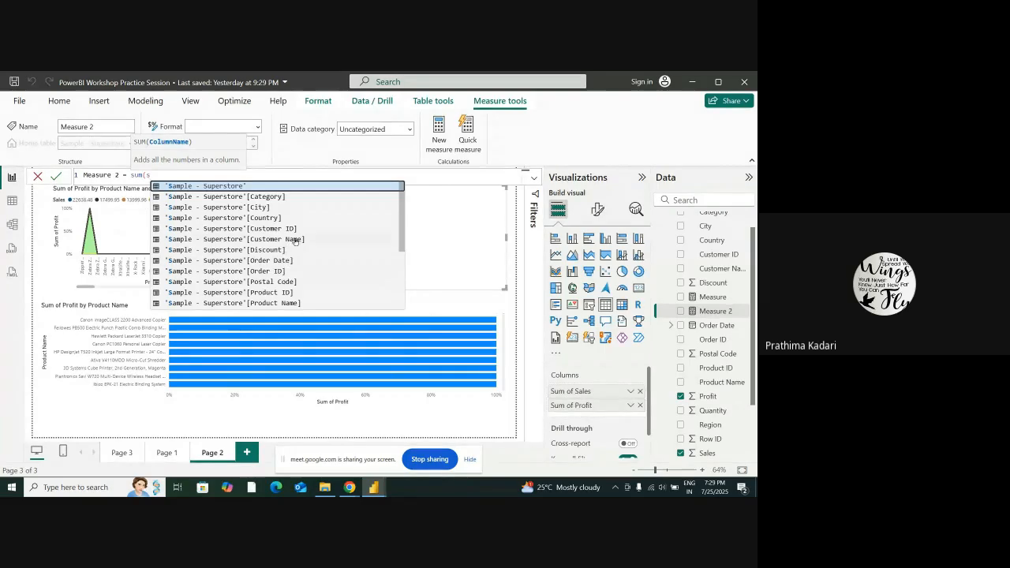
{"action": "scroll", "coordinate": [288, 263], "scroll_direction": "down", "scroll_amount": 2}
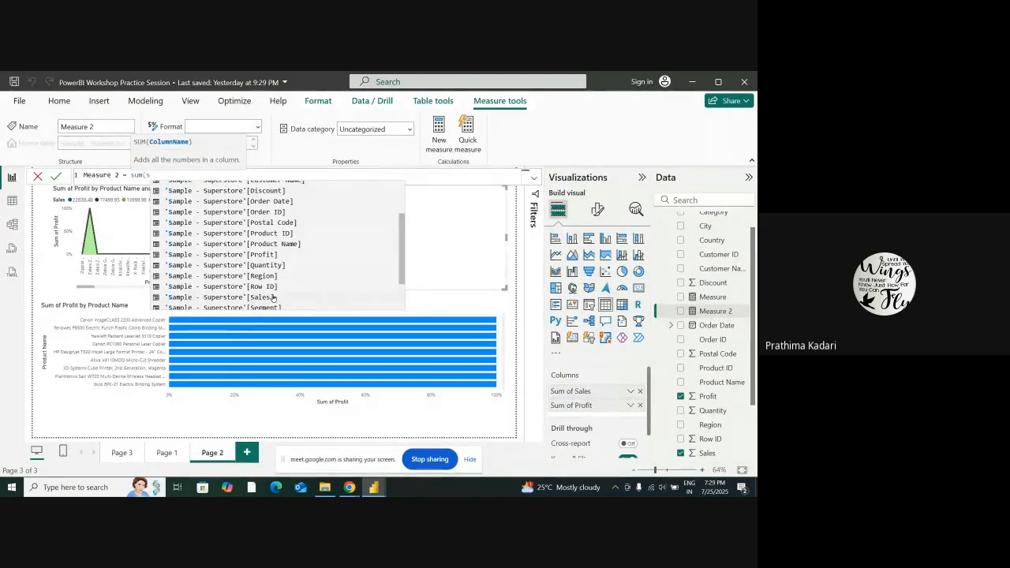
{"action": "left_click", "coordinate": [272, 297]}
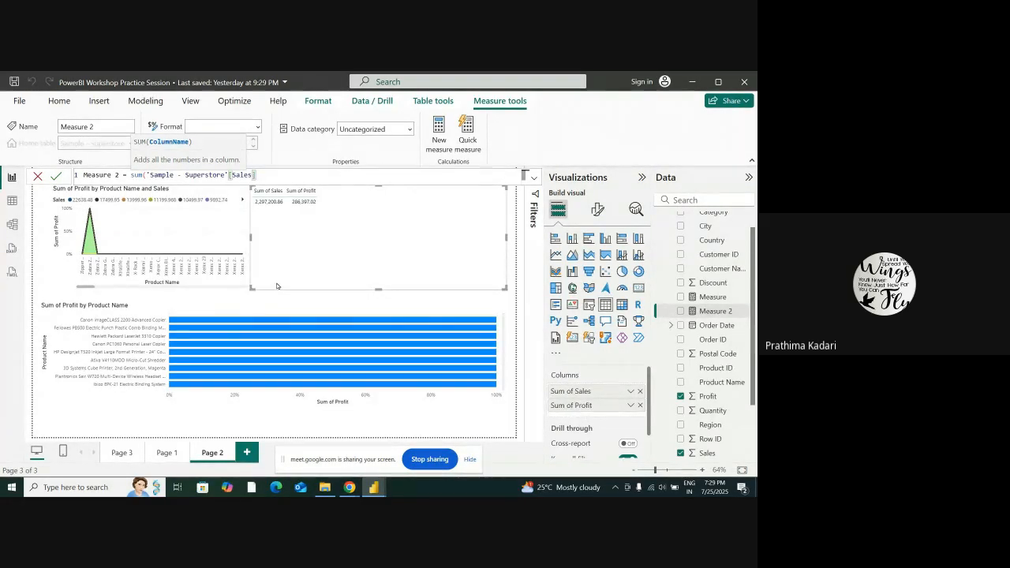
{"action": "type", "text": ")"}
{"action": "key", "text": "Return"}
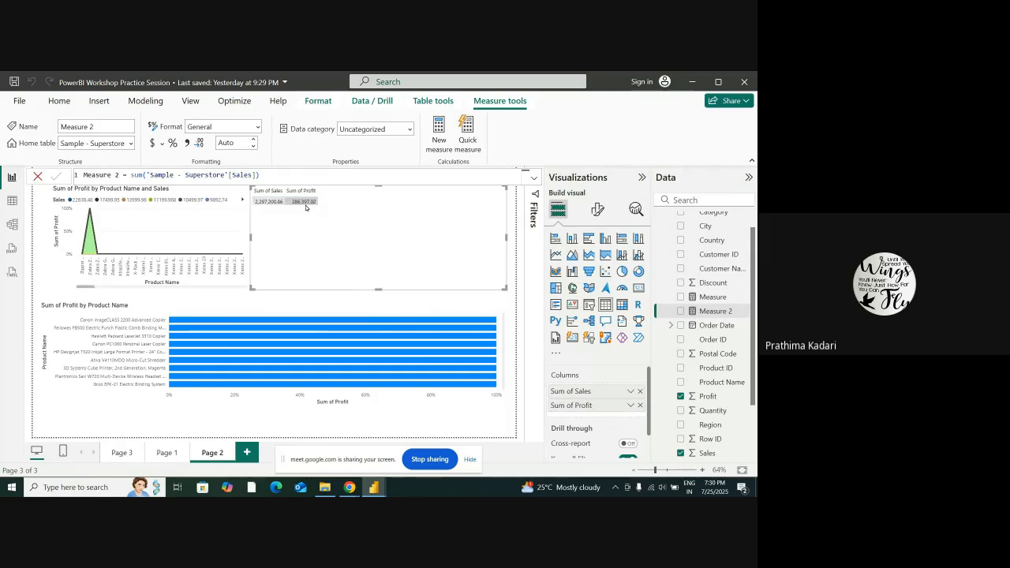
Change the Measure 2 formula to sum('Sample - Superstore'[Product Name]) and commit it
{"action": "left_click", "coordinate": [253, 174]}
{"action": "key", "text": "BackSpace"}
{"action": "key", "text": "BackSpace"}
{"action": "key", "text": "BackSpace"}
{"action": "key", "text": "BackSpace"}
{"action": "key", "text": "BackSpace"}
{"action": "key", "text": "BackSpace"}
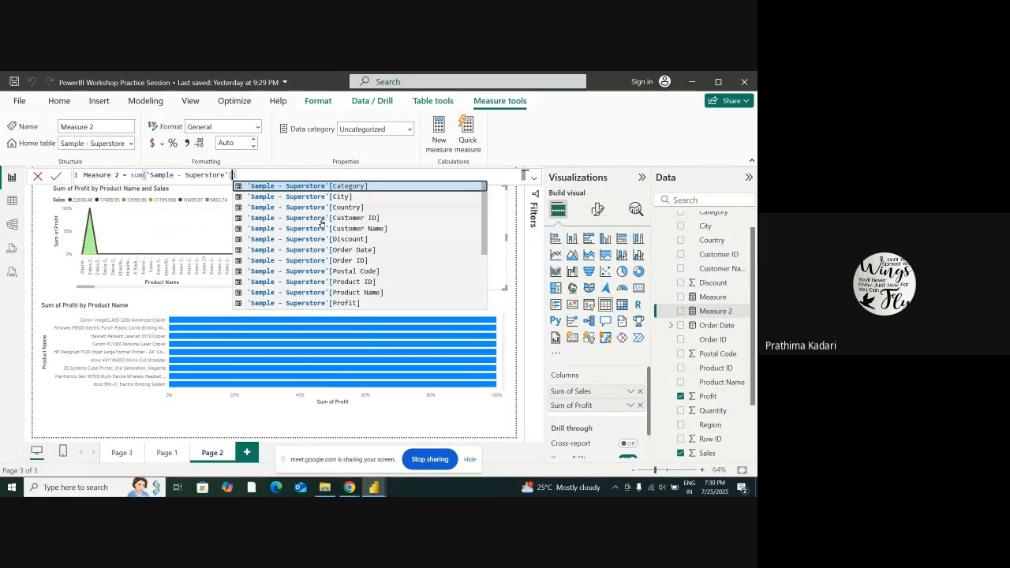
{"action": "left_click", "coordinate": [374, 292]}
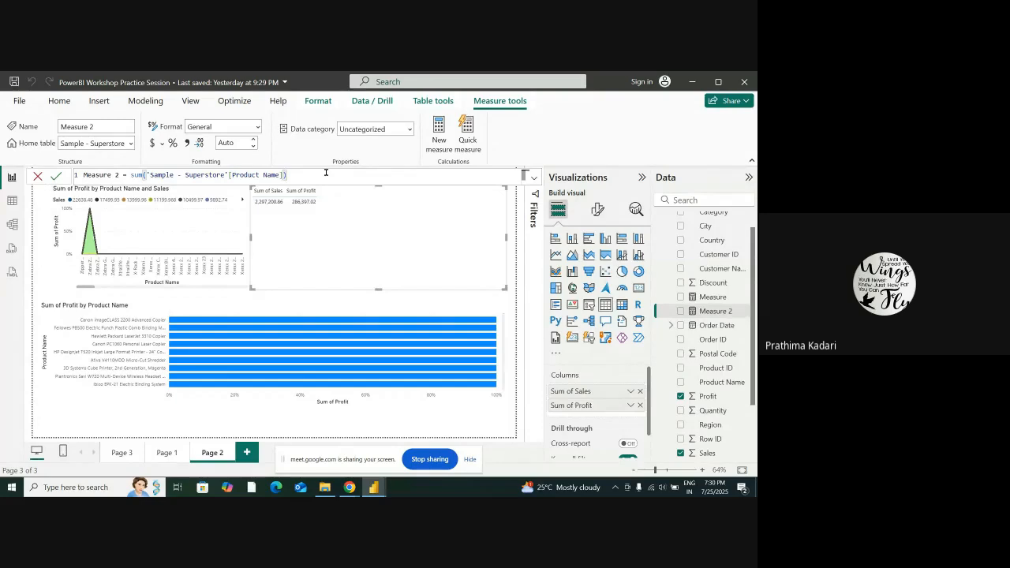
{"action": "key", "text": "Return"}
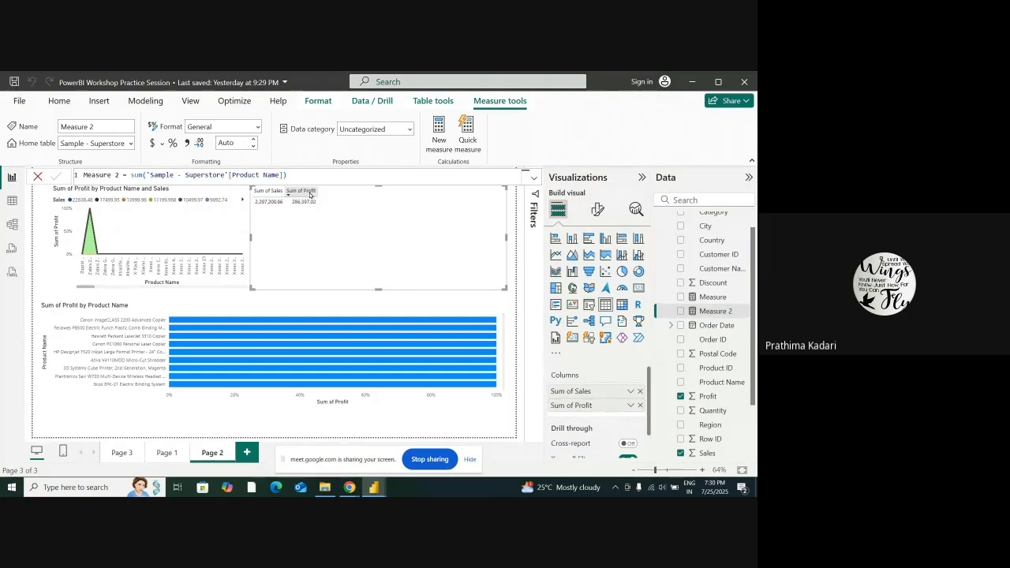
Remove the Product Name column reference from the Measure 2 formula and look through the suggested Sample - Superstore columns
{"action": "double_click", "coordinate": [265, 177]}
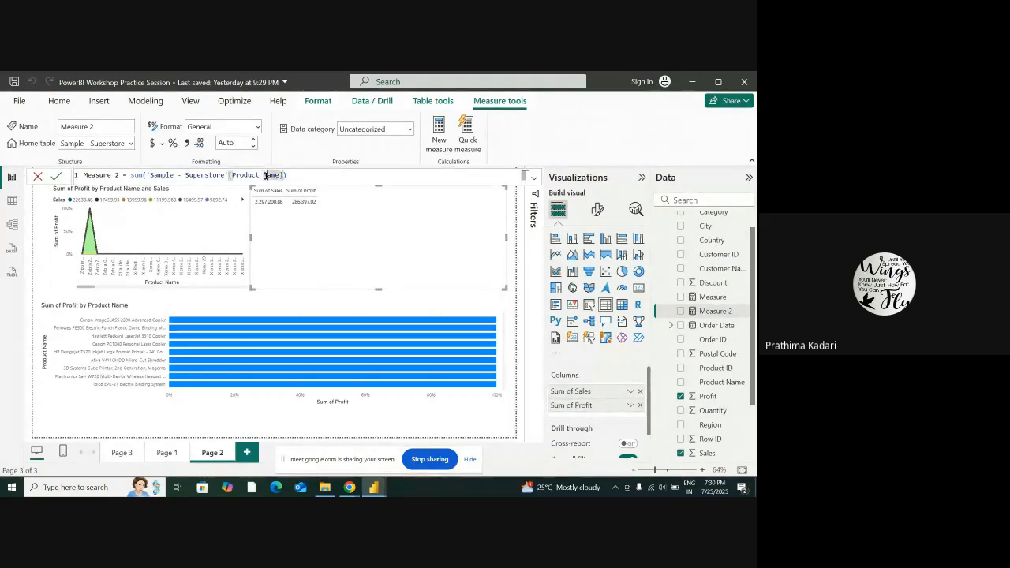
{"action": "left_click", "coordinate": [284, 177]}
{"action": "key", "text": "BackSpace"}
{"action": "key", "text": "BackSpace"}
{"action": "key", "text": "BackSpace"}
{"action": "key", "text": "BackSpace"}
{"action": "key", "text": "BackSpace"}
{"action": "key", "text": "BackSpace"}
{"action": "key", "text": "BackSpace"}
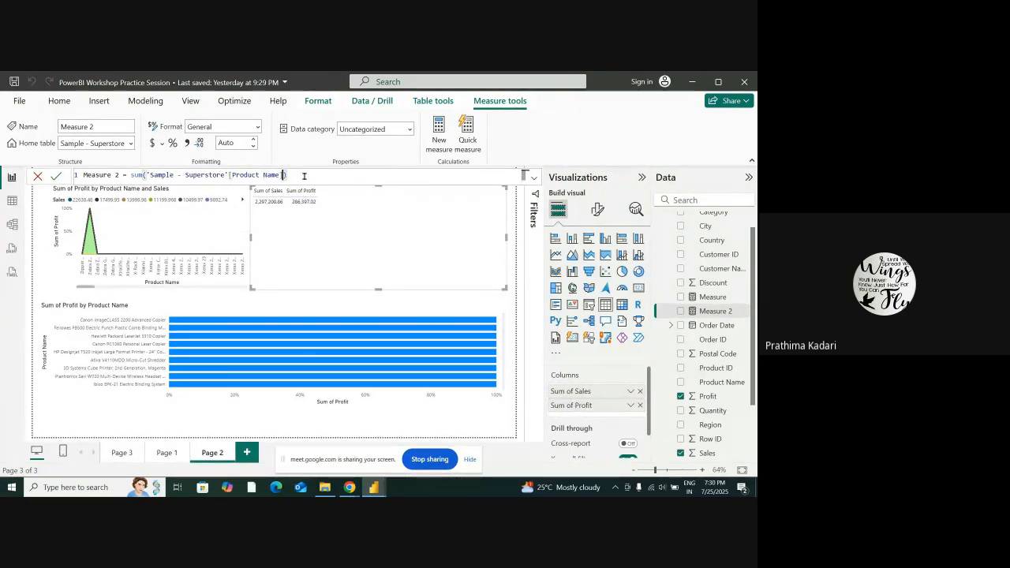
{"action": "key", "text": "BackSpace"}
{"action": "key", "text": "BackSpace"}
{"action": "key", "text": "BackSpace"}
{"action": "key", "text": "BackSpace"}
{"action": "key", "text": "BackSpace"}
{"action": "key", "text": "BackSpace"}
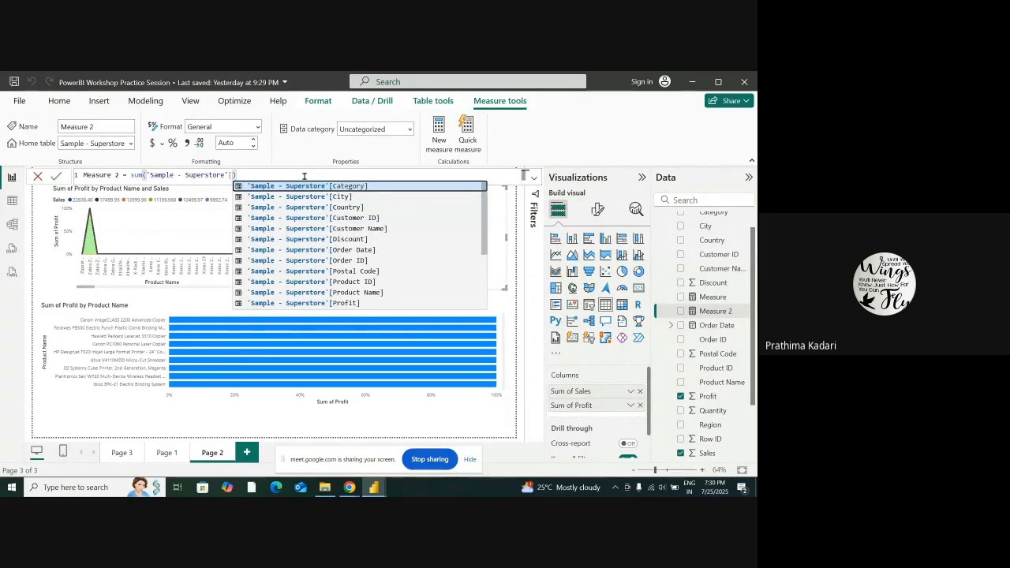
{"action": "scroll", "coordinate": [383, 230], "scroll_direction": "down", "scroll_amount": 1}
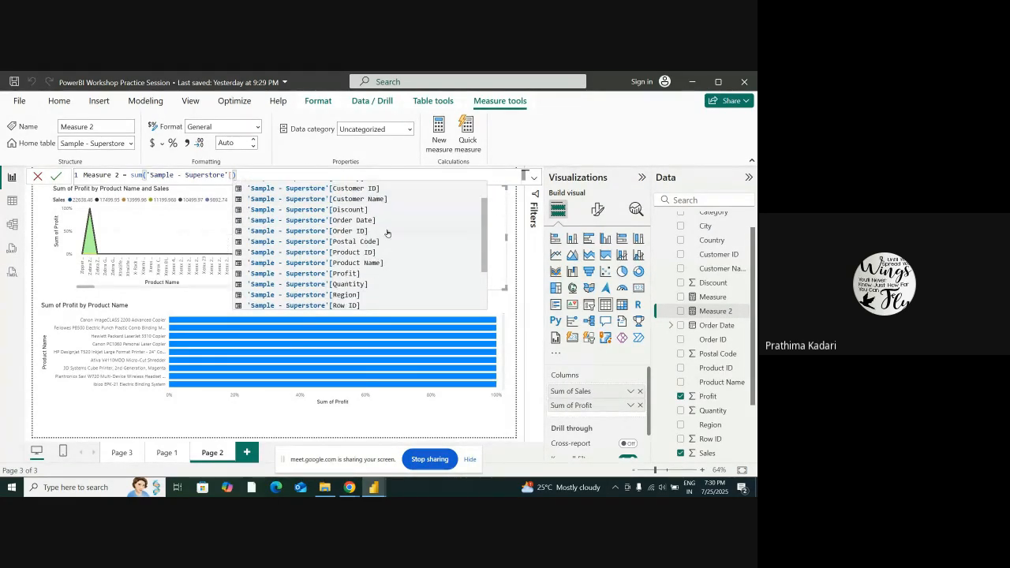
{"action": "scroll", "coordinate": [387, 288], "scroll_direction": "down", "scroll_amount": 2}
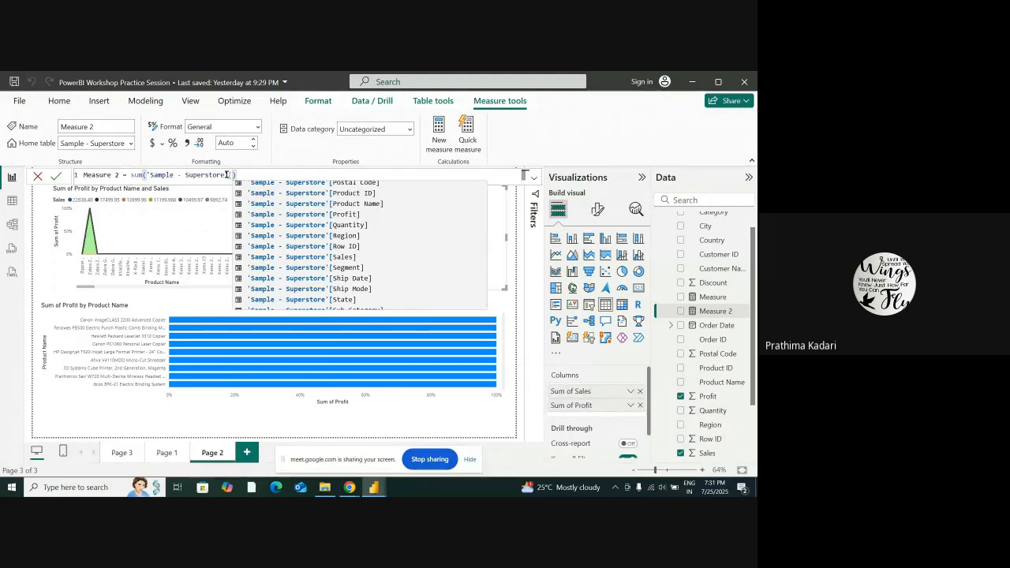
{"action": "scroll", "coordinate": [394, 257], "scroll_direction": "up", "scroll_amount": 2}
{"action": "scroll", "coordinate": [395, 258], "scroll_direction": "up", "scroll_amount": 1}
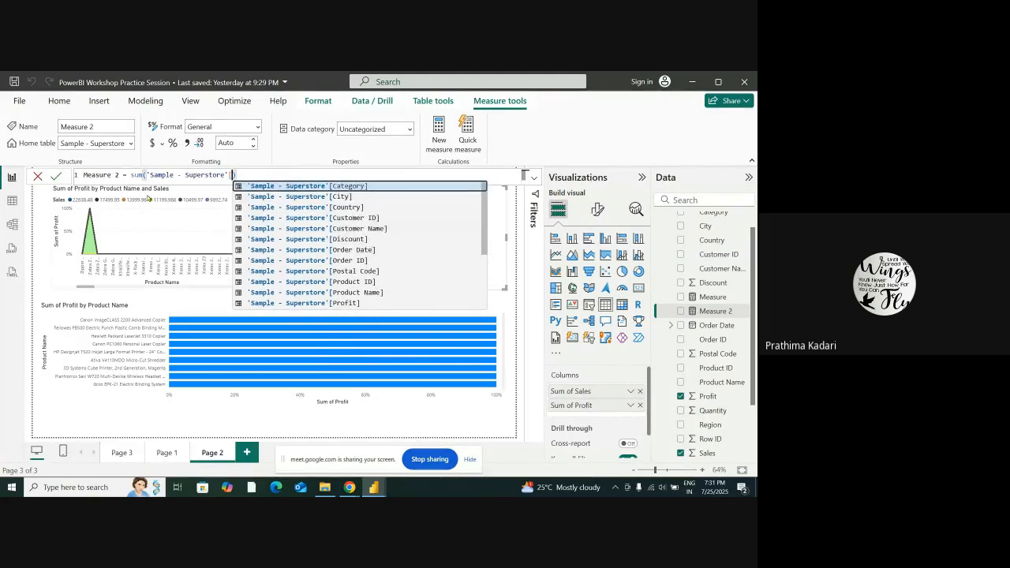
Replace the sum function in the Measure 2 formula with AVERAGE
{"action": "left_click", "coordinate": [146, 175]}
{"action": "double_click", "coordinate": [141, 175]}
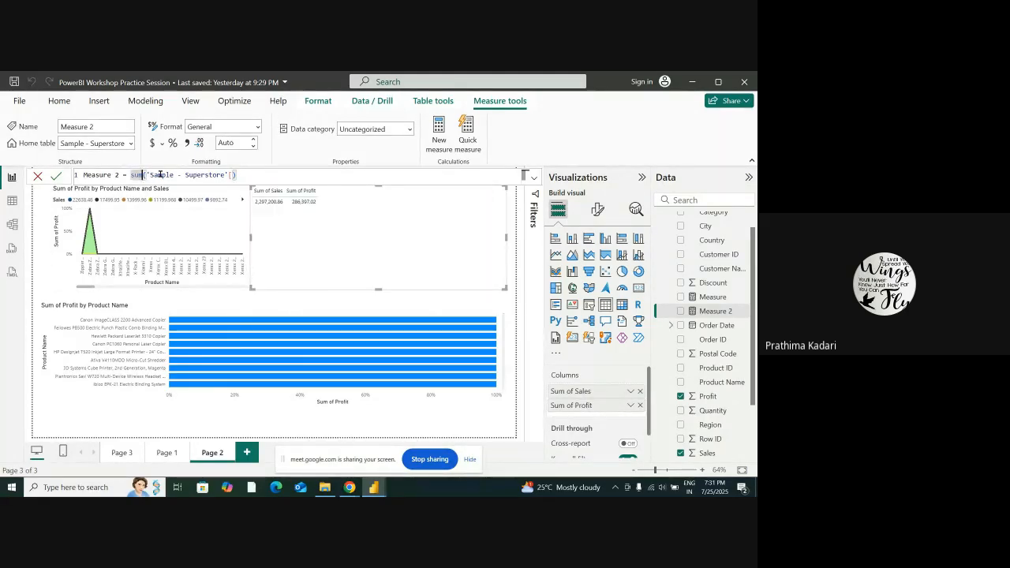
{"action": "key", "text": "BackSpace"}
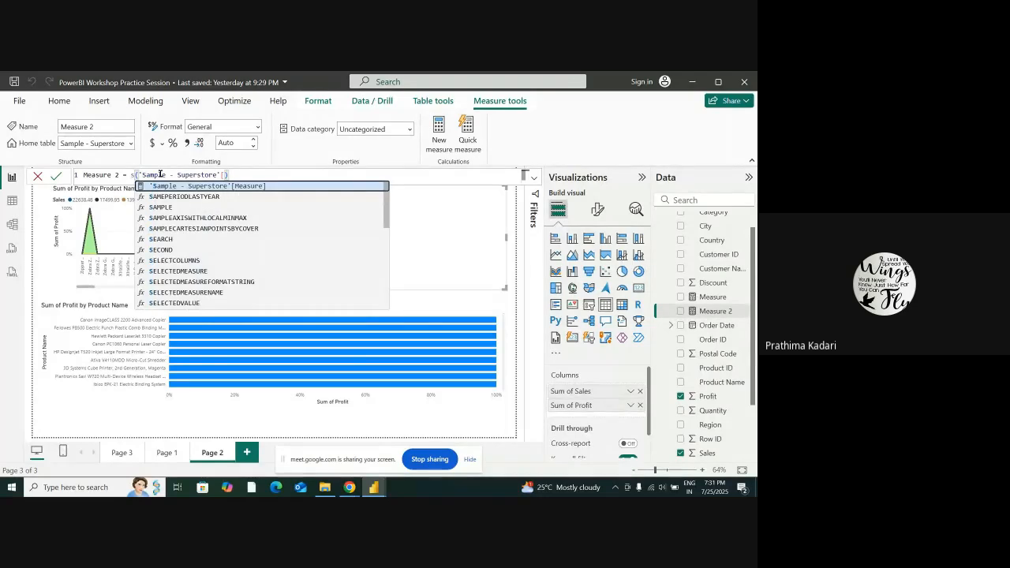
{"action": "key", "text": "Escape"}
{"action": "type", "text": "avera"}
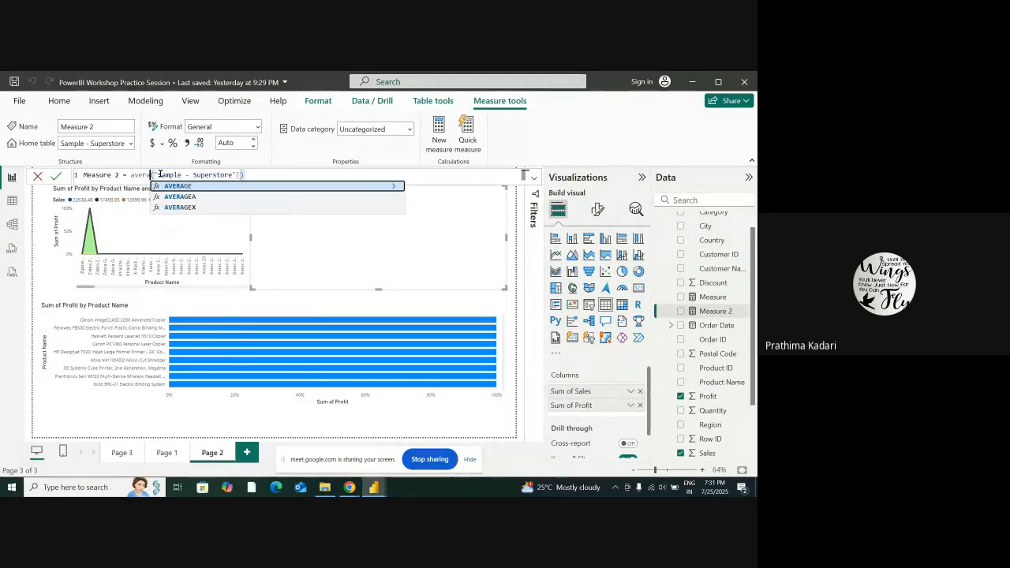
{"action": "left_click", "coordinate": [175, 186]}
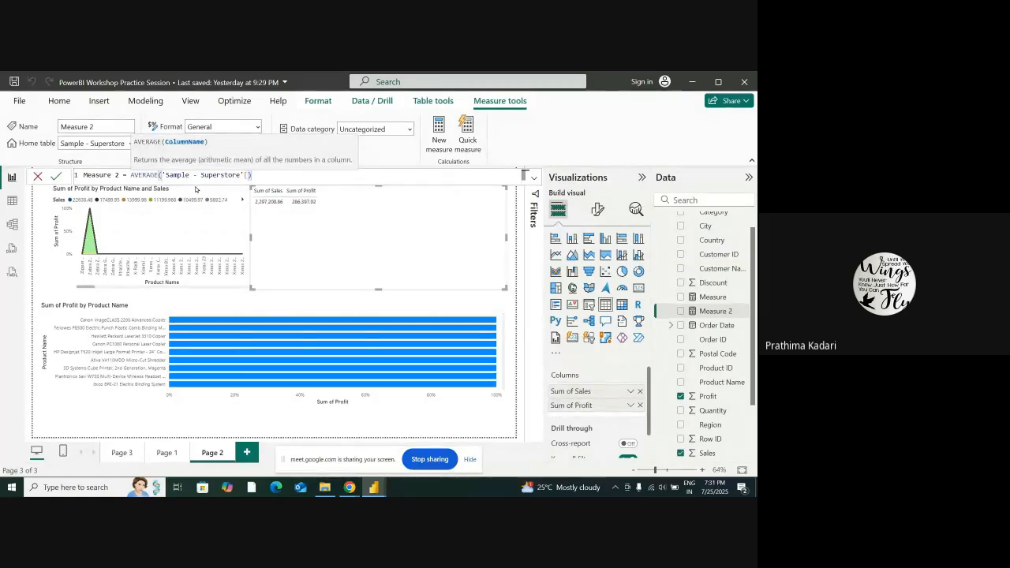
Complete Measure 2 as AVERAGE('Sample - Superstore'[Profit]) and commit the formula
{"action": "scroll", "coordinate": [714, 350], "scroll_direction": "up", "scroll_amount": 1}
{"action": "scroll", "coordinate": [714, 351], "scroll_direction": "down", "scroll_amount": 3}
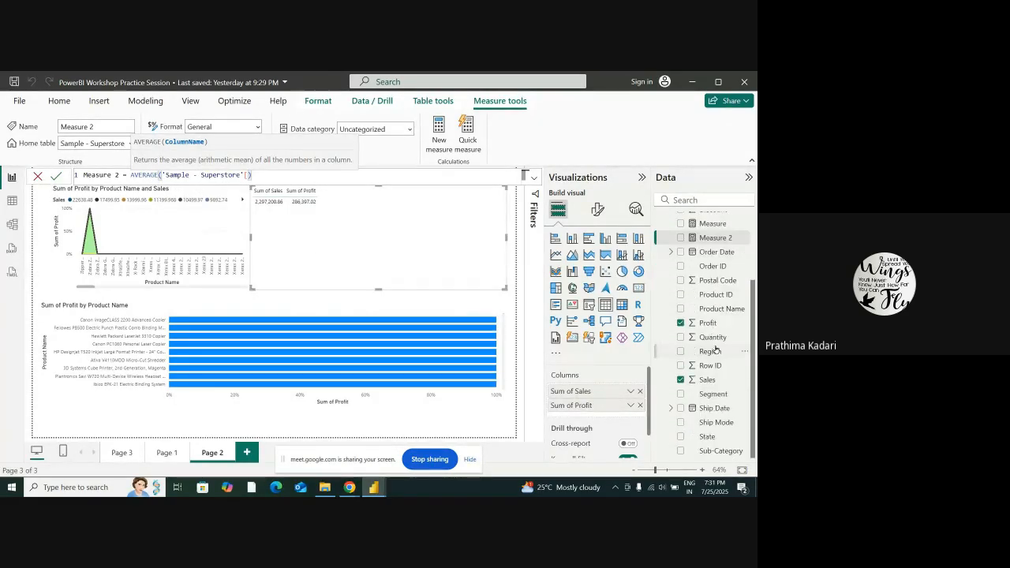
{"action": "scroll", "coordinate": [716, 349], "scroll_direction": "up", "scroll_amount": 2}
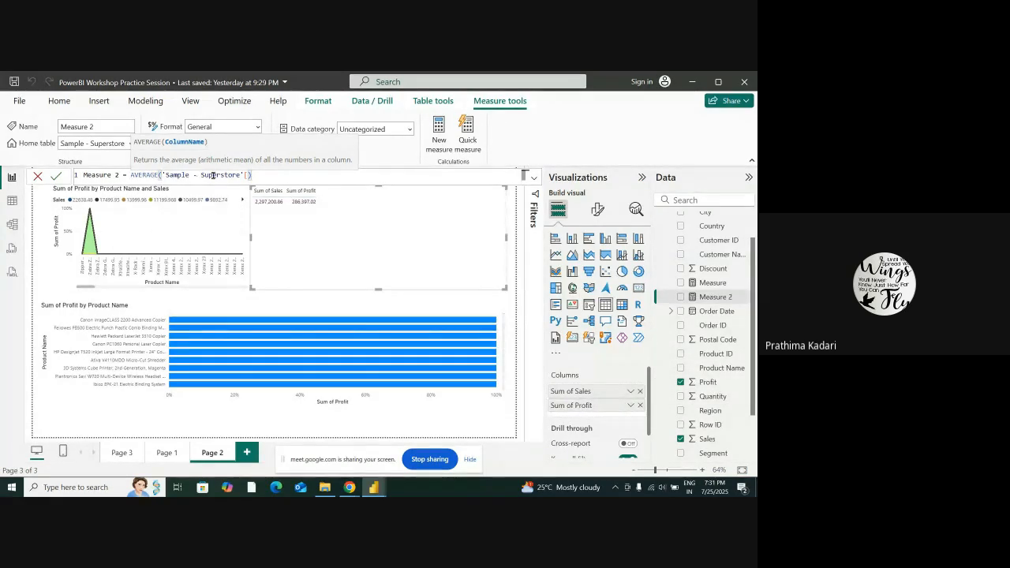
{"action": "left_click", "coordinate": [216, 174]}
{"action": "left_click", "coordinate": [248, 174]}
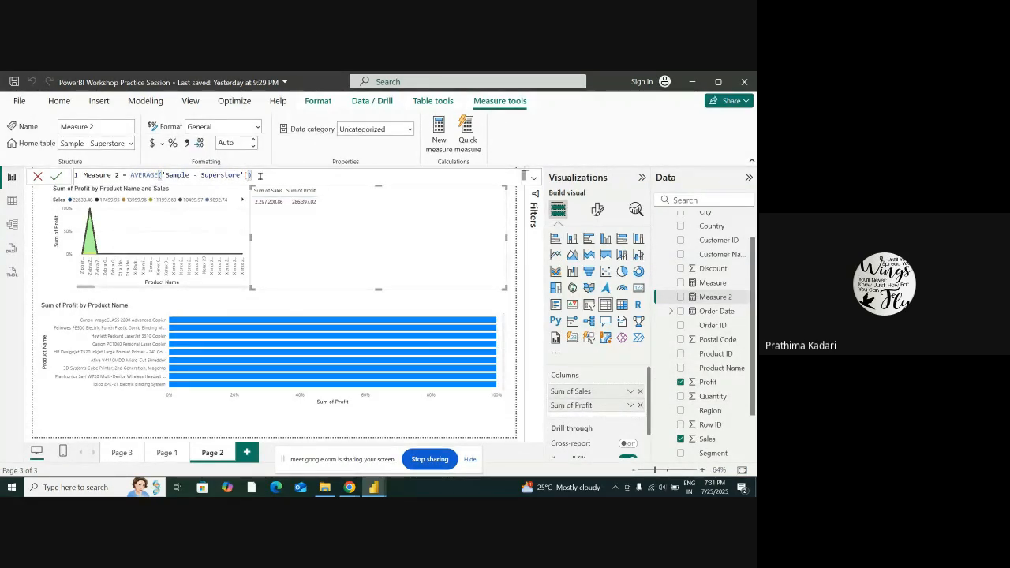
{"action": "key", "text": "BackSpace"}
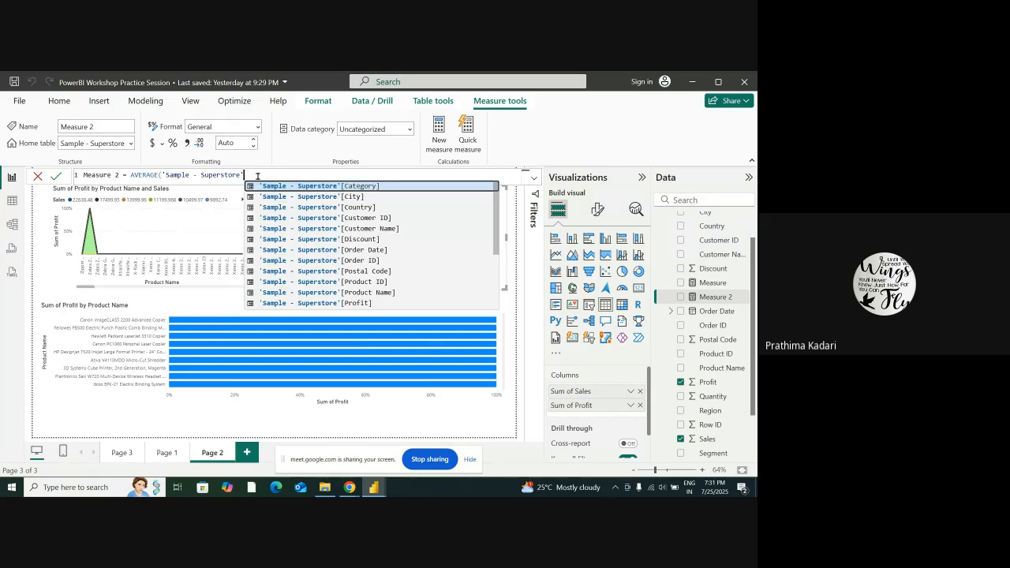
{"action": "scroll", "coordinate": [380, 261], "scroll_direction": "down", "scroll_amount": 1}
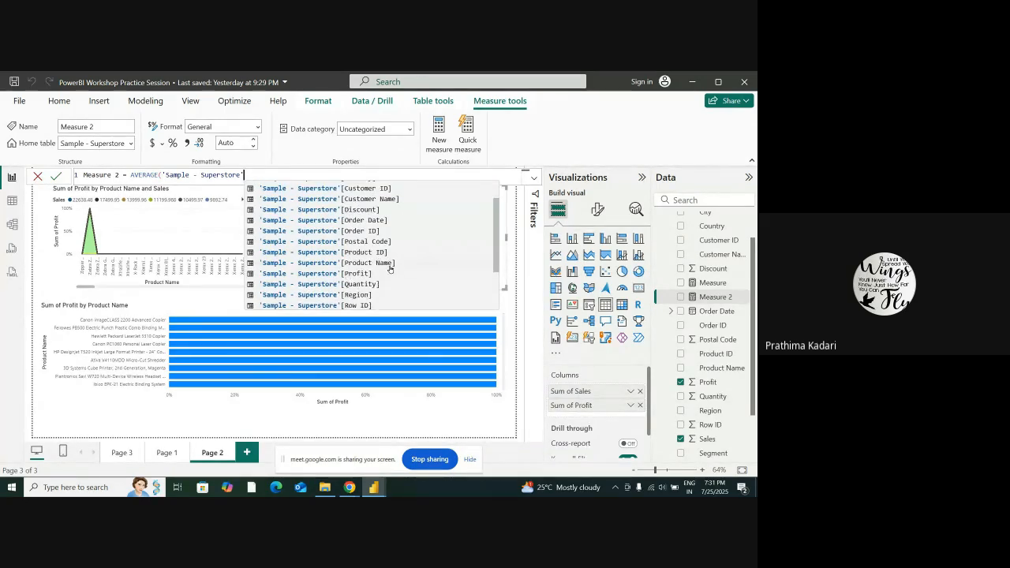
{"action": "left_click", "coordinate": [376, 274]}
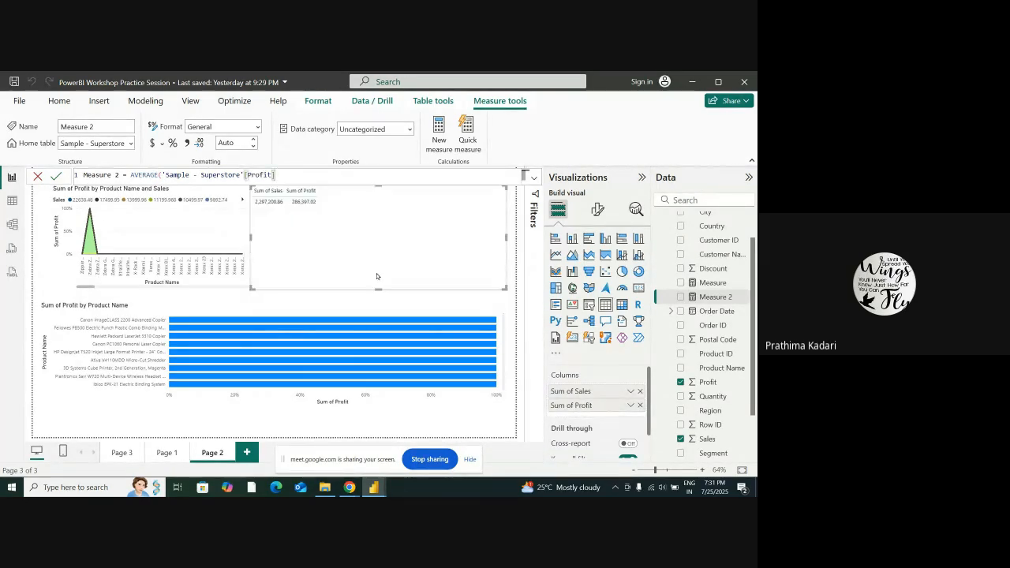
{"action": "type", "text": ")"}
{"action": "key", "text": "Return"}
Delete the table visual of Sales and Profit from the page, and start a new measure but discard it
{"action": "triple_click", "coordinate": [297, 179]}
{"action": "left_click", "coordinate": [336, 237]}
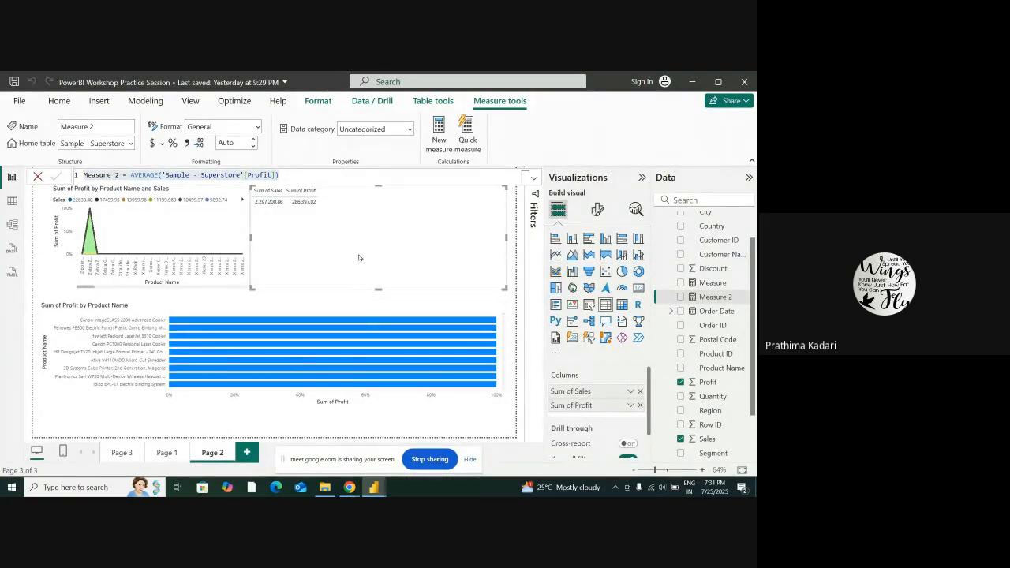
{"action": "key", "text": "Delete"}
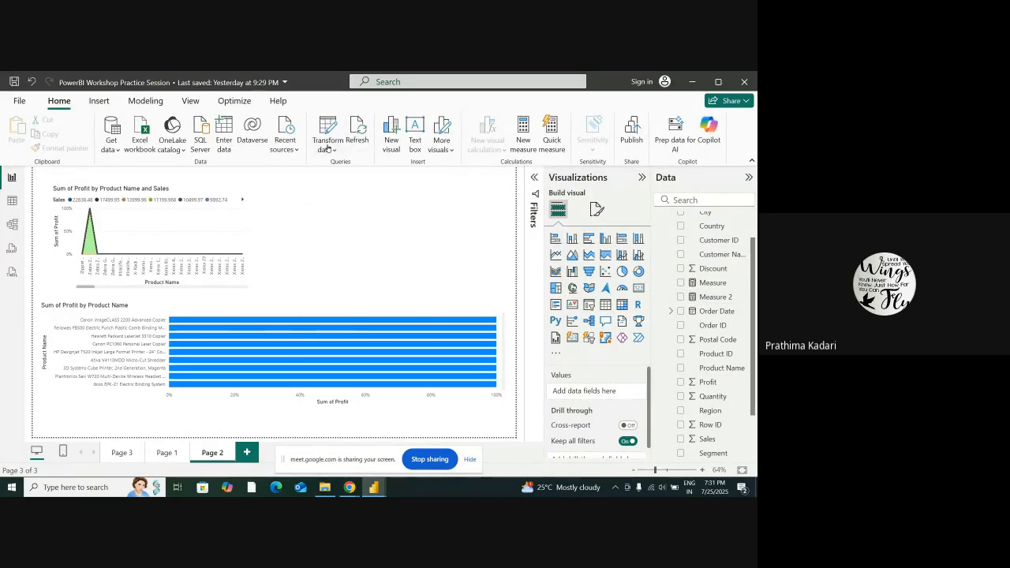
{"action": "left_click", "coordinate": [525, 141]}
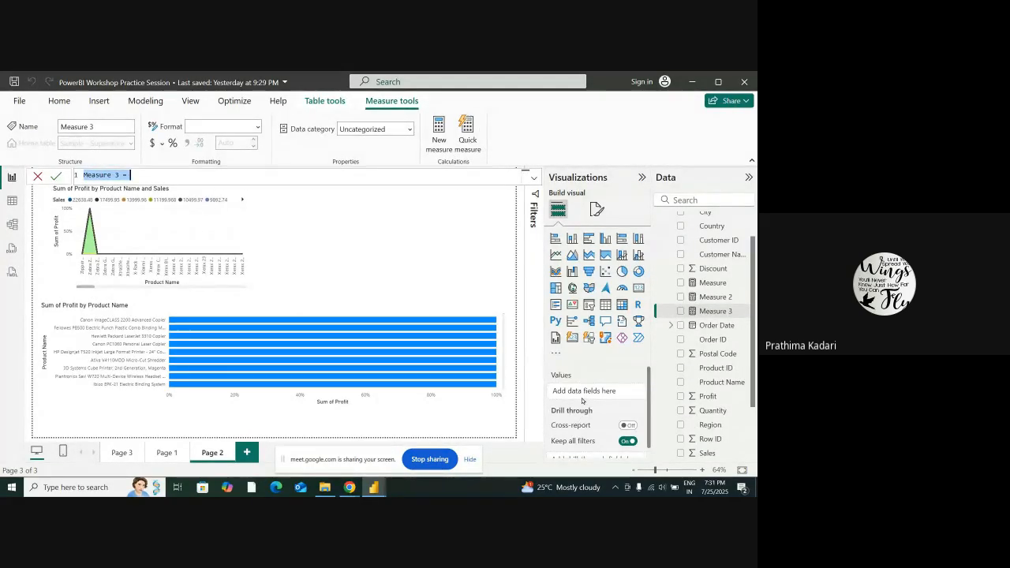
{"action": "key", "text": "Escape"}
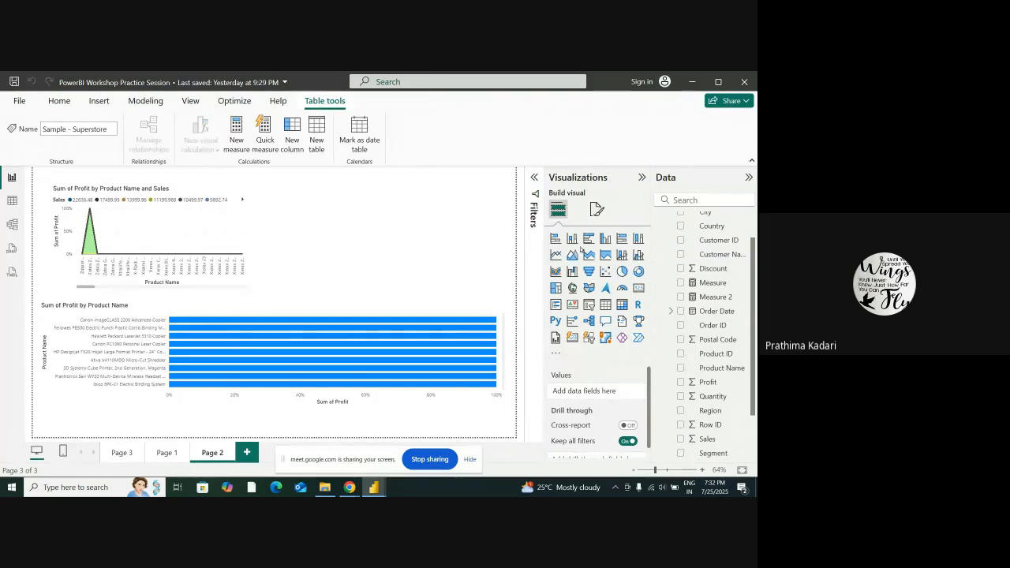
Add a stacked bar chart with the count of Customer Name on the X-axis and Sales on the Y-axis
{"action": "left_click", "coordinate": [555, 238]}
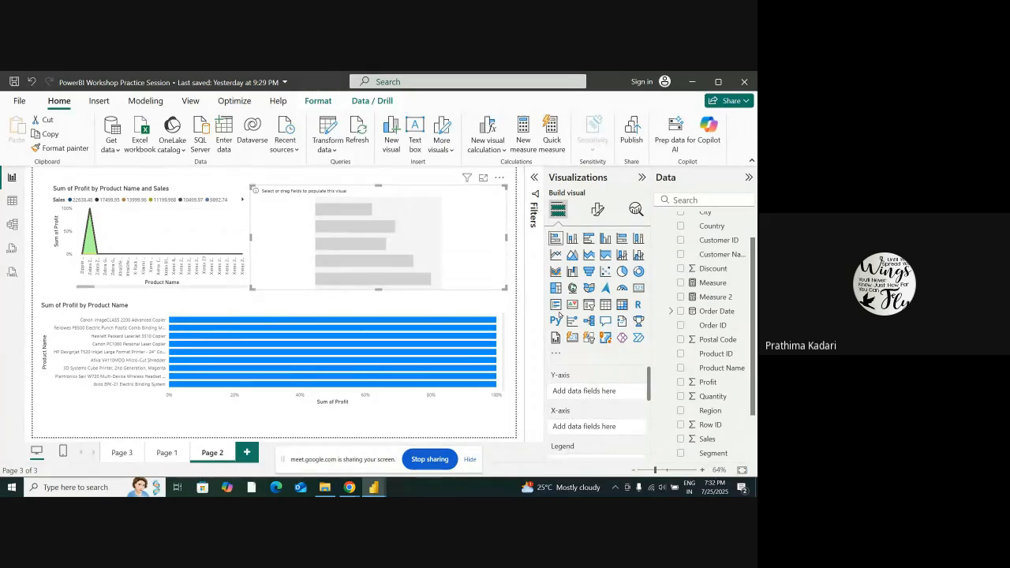
{"action": "scroll", "coordinate": [750, 356], "scroll_direction": "up", "scroll_amount": 1}
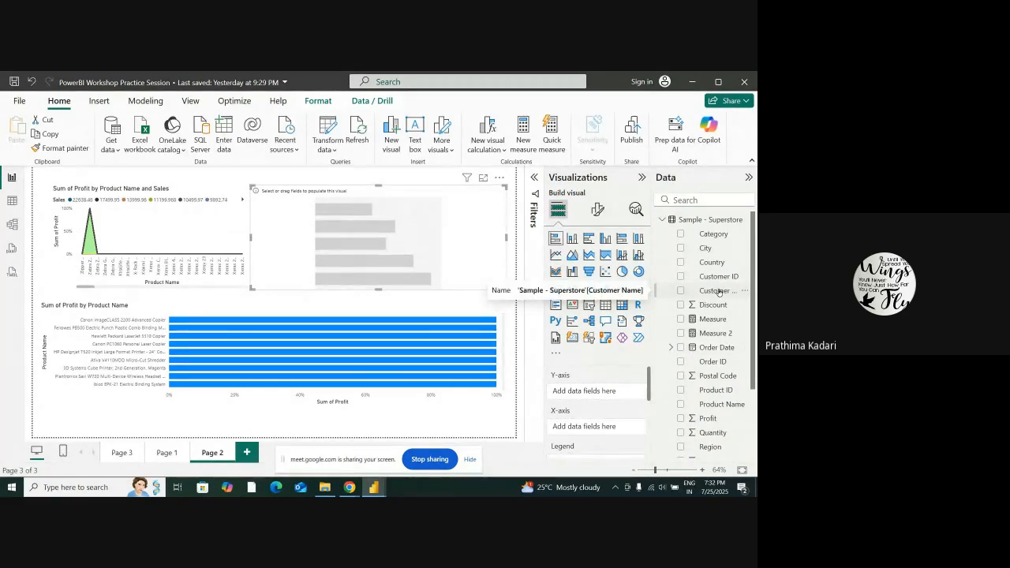
{"action": "left_click_drag", "start_coordinate": [718, 292], "coordinate": [618, 420]}
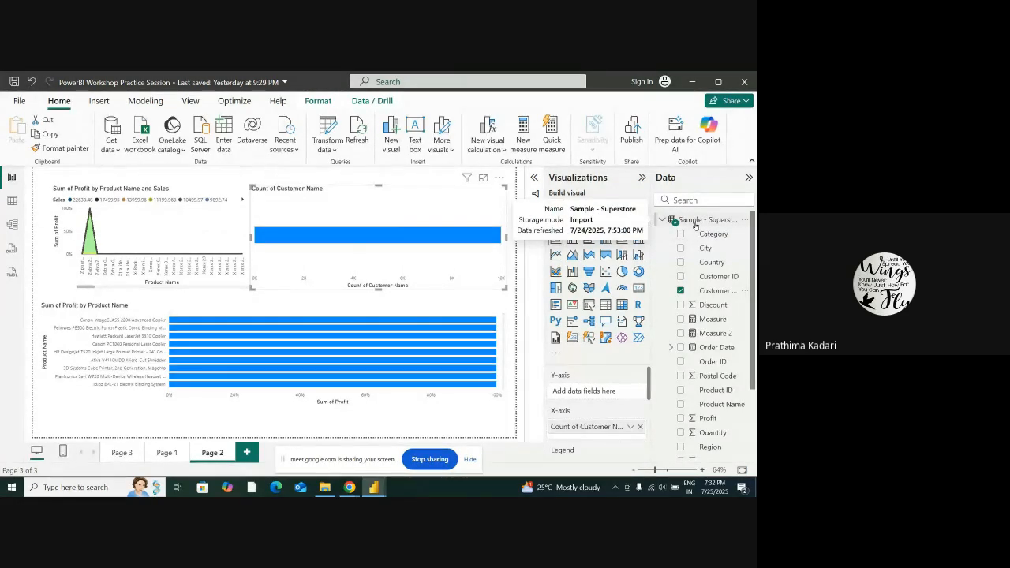
{"action": "scroll", "coordinate": [710, 339], "scroll_direction": "down", "scroll_amount": 3}
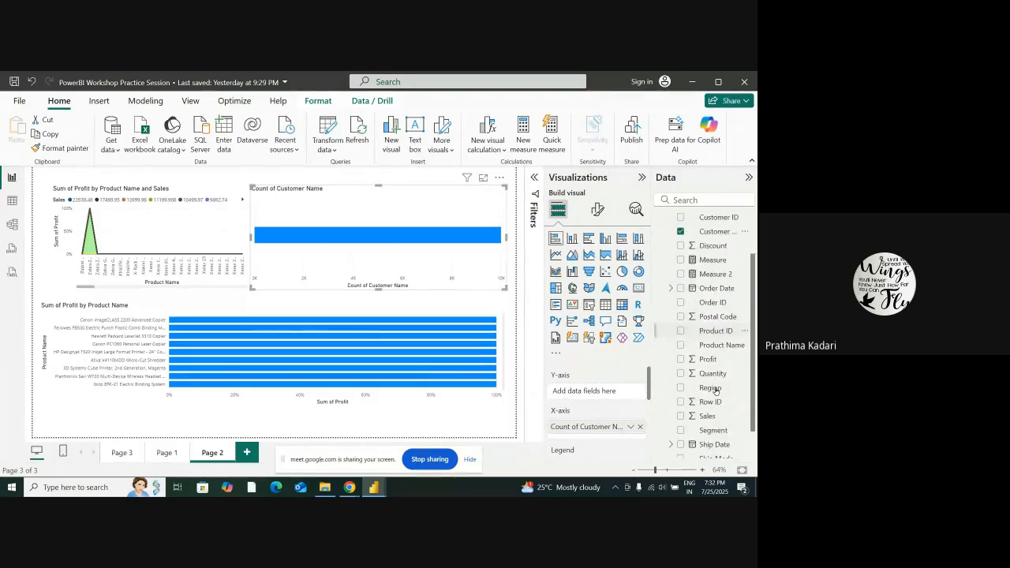
{"action": "left_click_drag", "start_coordinate": [715, 384], "coordinate": [573, 383]}
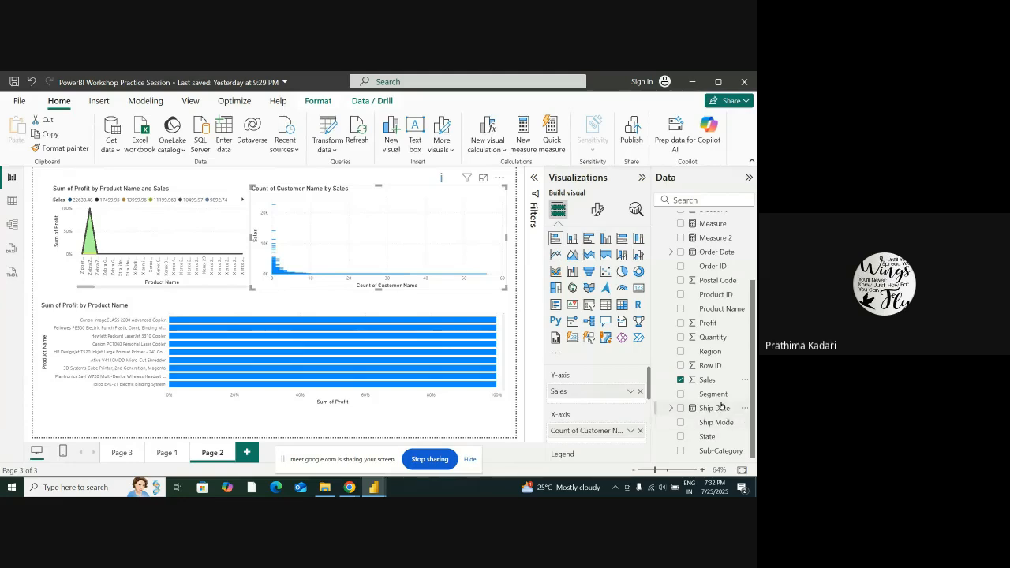
Add Segment to the new bar chart's Y-axis below Sales
{"action": "scroll", "coordinate": [601, 412], "scroll_direction": "down", "scroll_amount": 1}
{"action": "scroll", "coordinate": [597, 407], "scroll_direction": "up", "scroll_amount": 1}
{"action": "scroll", "coordinate": [595, 405], "scroll_direction": "down", "scroll_amount": 1}
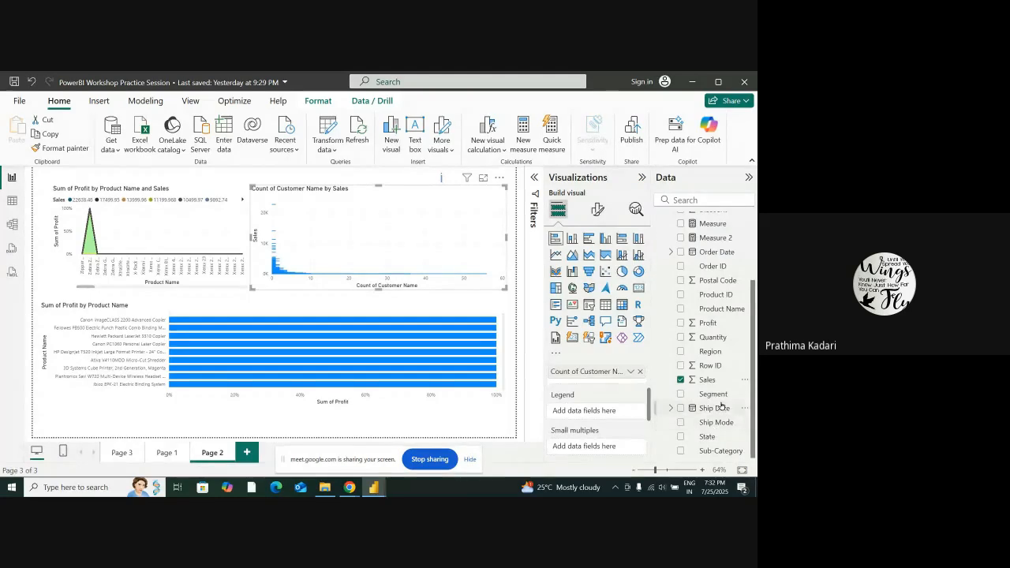
{"action": "scroll", "coordinate": [677, 421], "scroll_direction": "up", "scroll_amount": 2}
{"action": "scroll", "coordinate": [645, 426], "scroll_direction": "up", "scroll_amount": 1}
{"action": "scroll", "coordinate": [645, 424], "scroll_direction": "down", "scroll_amount": 1}
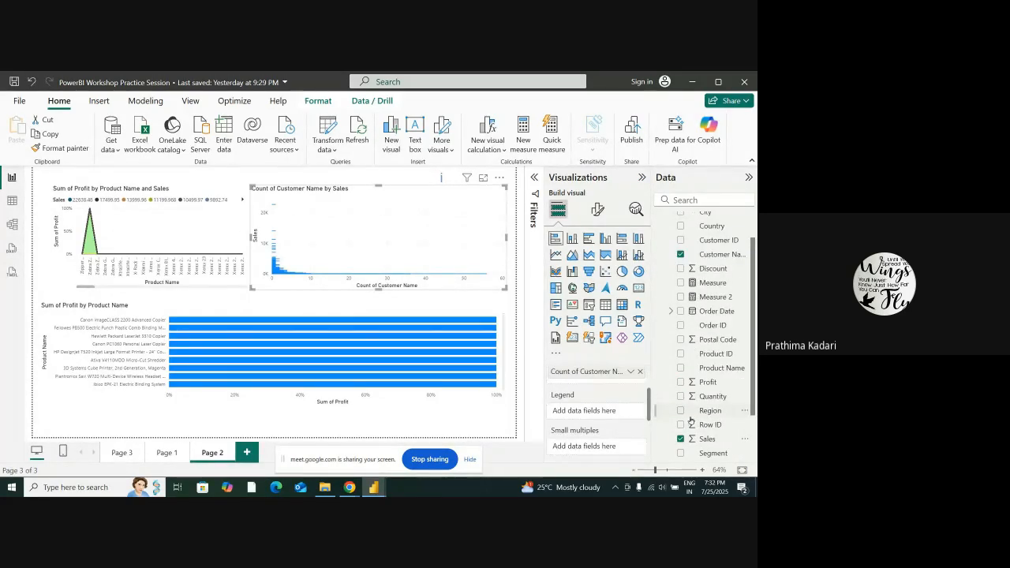
{"action": "left_click", "coordinate": [713, 453]}
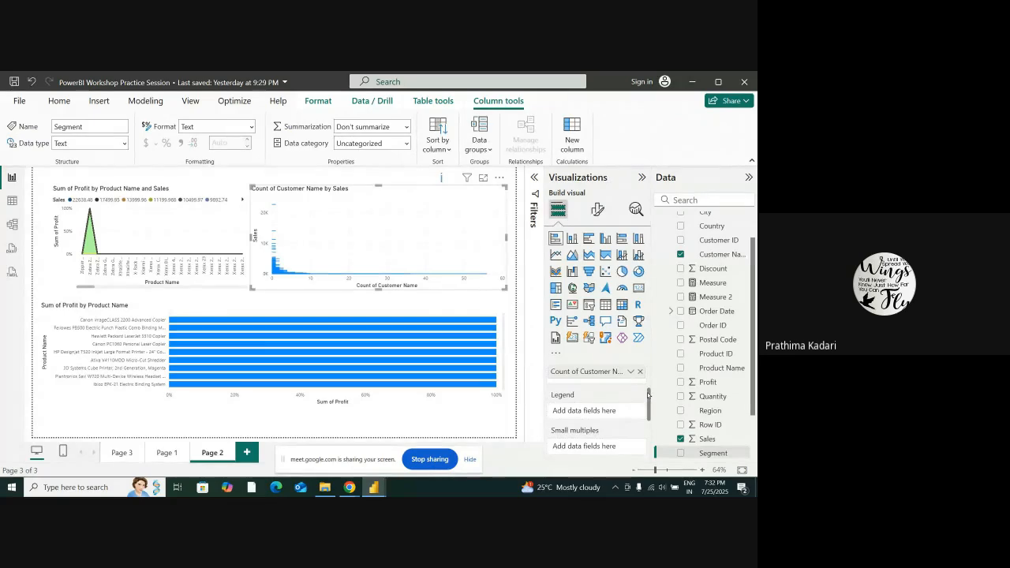
{"action": "scroll", "coordinate": [647, 406], "scroll_direction": "up", "scroll_amount": 2}
{"action": "left_click_drag", "start_coordinate": [719, 453], "coordinate": [599, 395]}
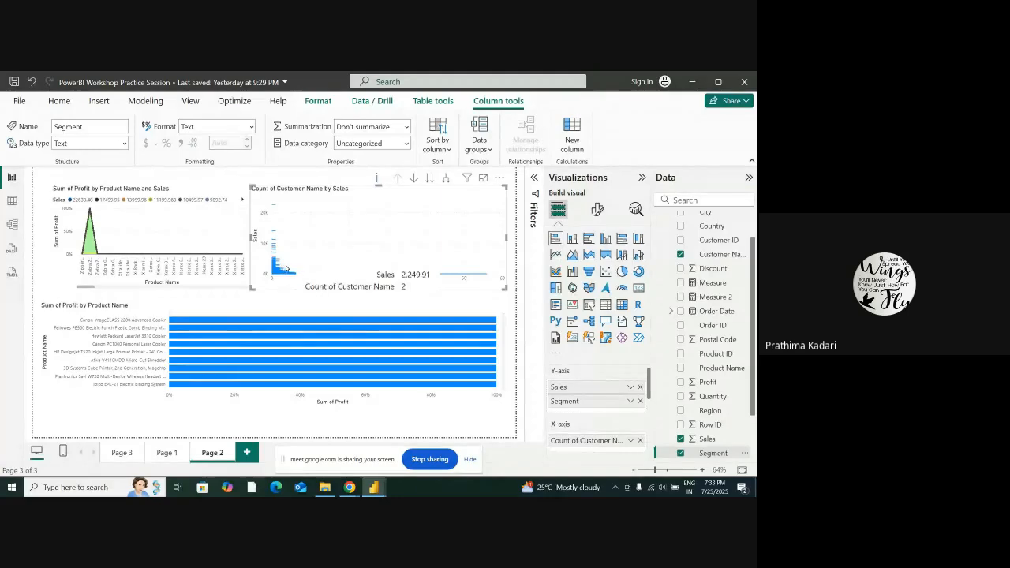
Convert the customer count chart to a clustered bar chart and show its data as a table
{"action": "left_click", "coordinate": [588, 239]}
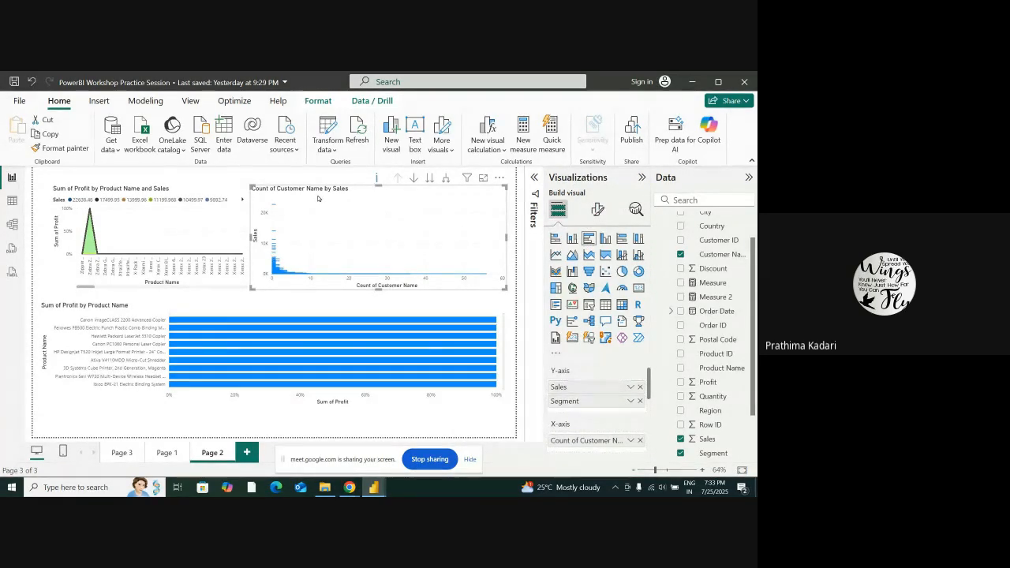
{"action": "left_click", "coordinate": [500, 179]}
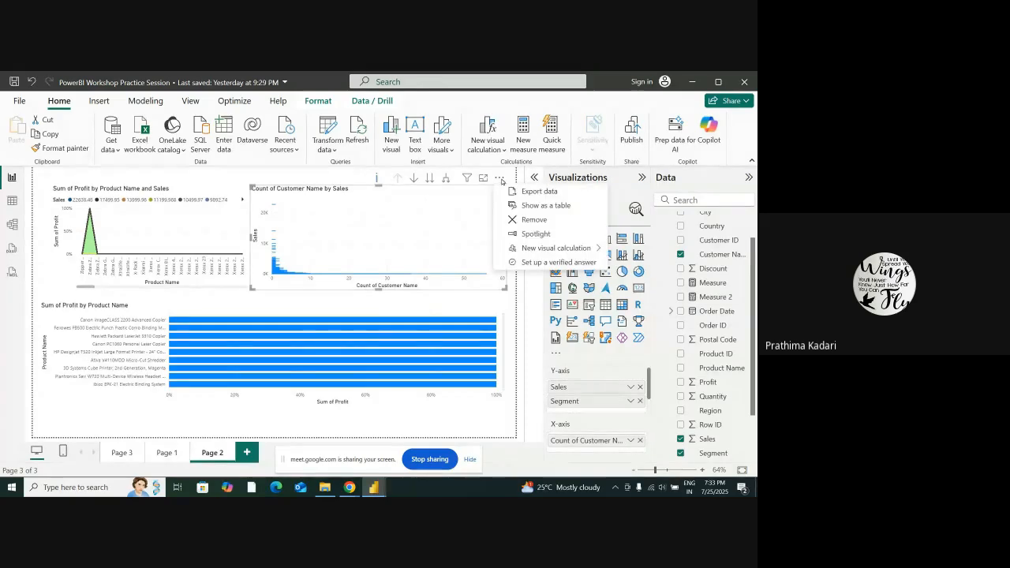
{"action": "left_click", "coordinate": [553, 206]}
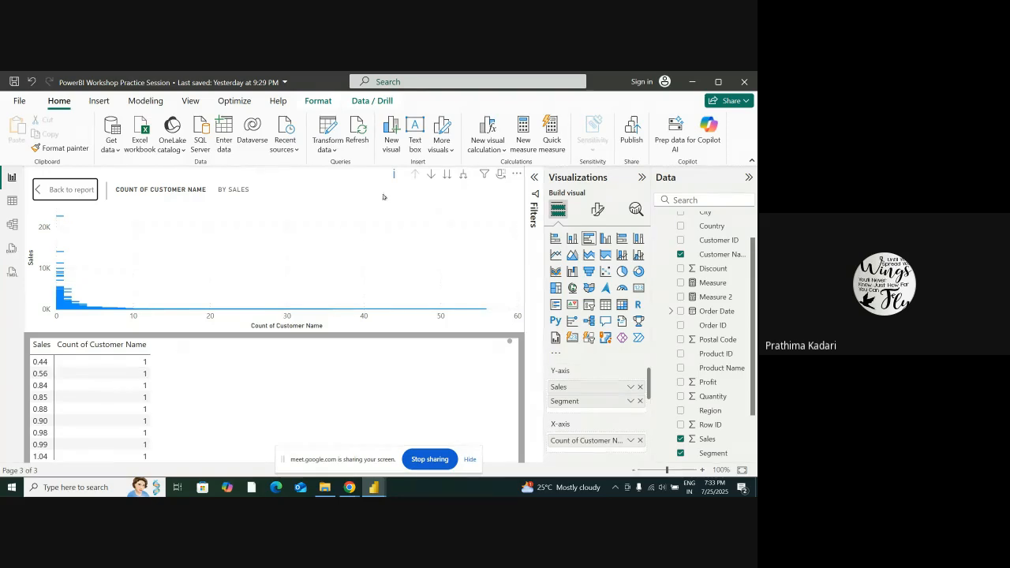
Start a Percent of grand total visual calculation on the customer count chart and return to the report without filling in its fields
{"action": "left_click", "coordinate": [506, 150]}
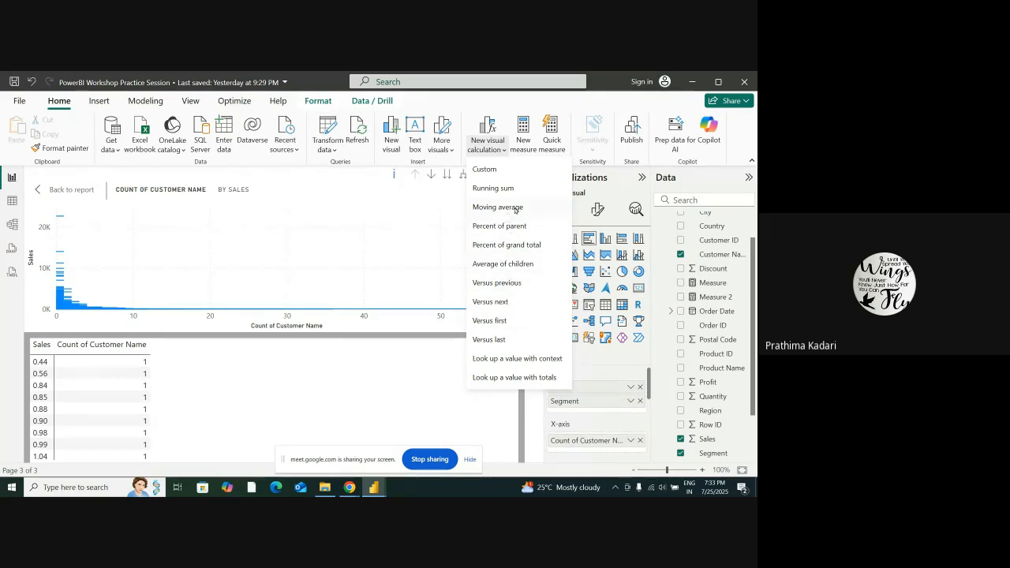
{"action": "left_click", "coordinate": [515, 246]}
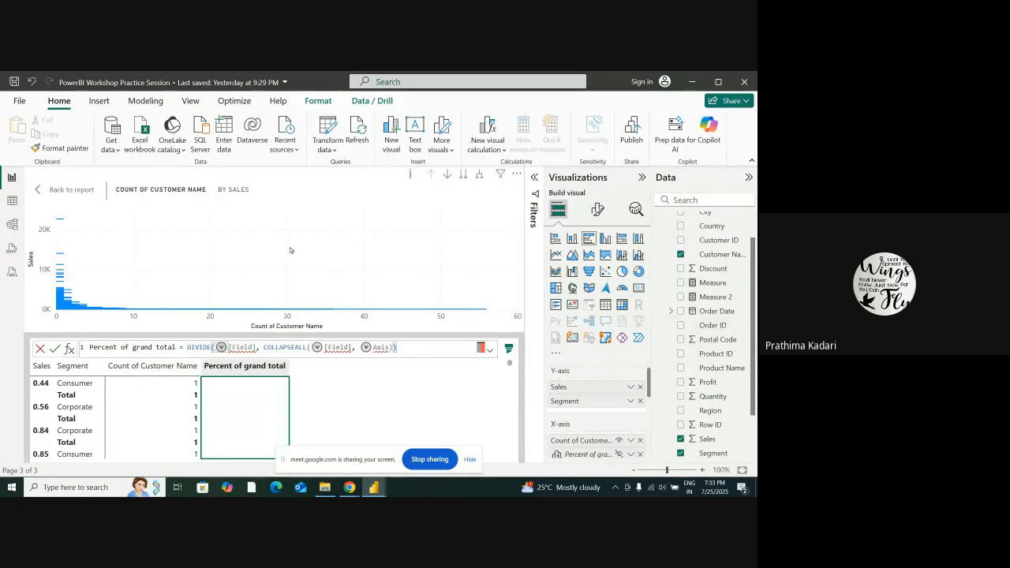
{"action": "left_click", "coordinate": [40, 190]}
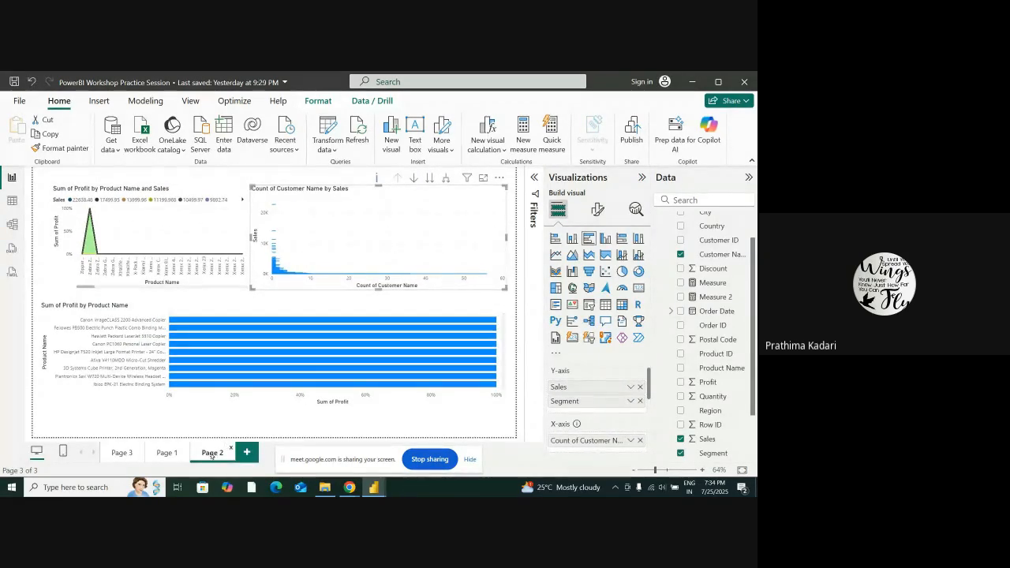
Add a new blank page to the report
{"action": "left_click", "coordinate": [246, 452]}
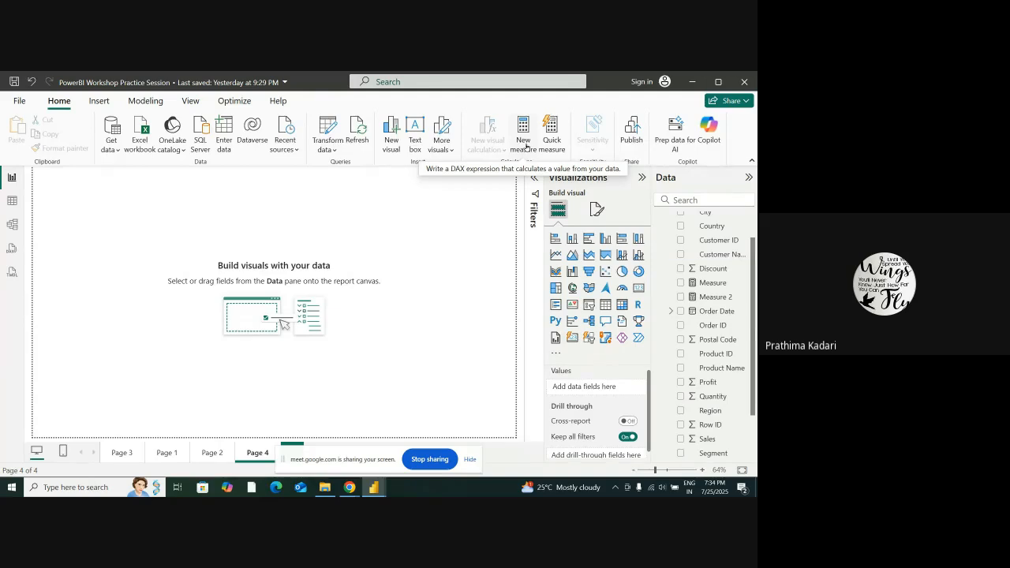
{"action": "left_click", "coordinate": [446, 148]}
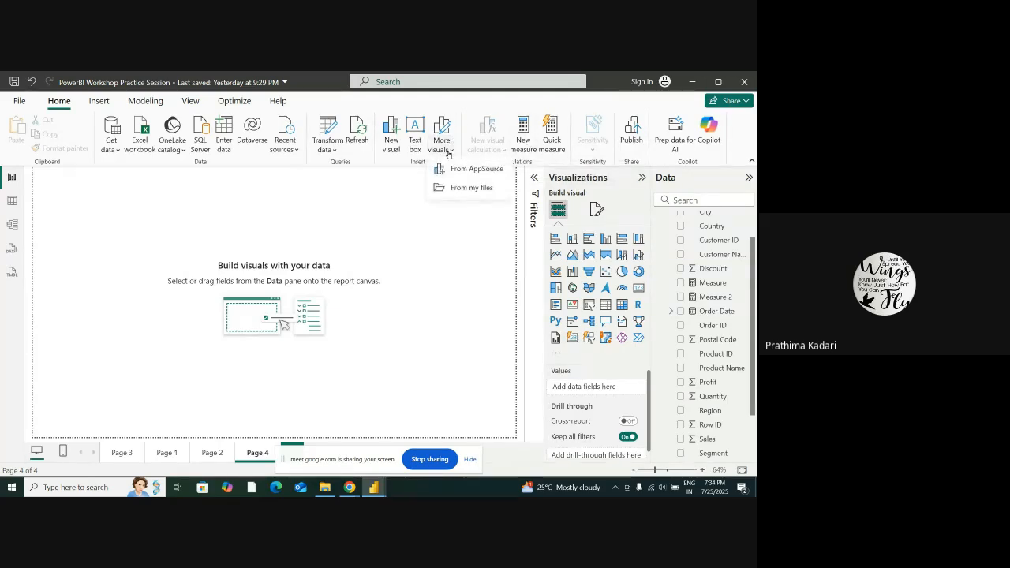
{"action": "left_click", "coordinate": [328, 145]}
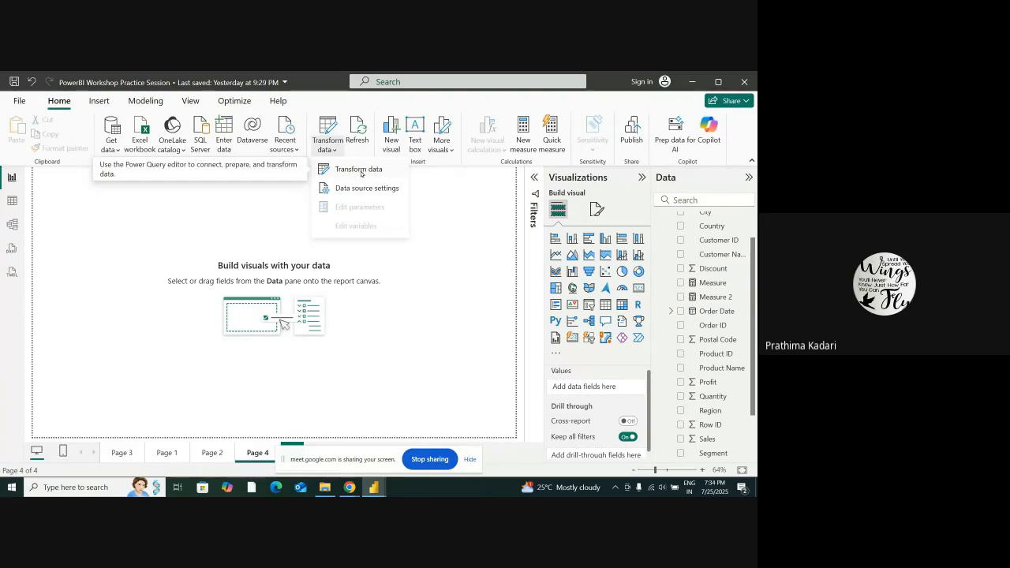
Look through the Sample - Superstore table's data and return to the report page
{"action": "left_click", "coordinate": [11, 203]}
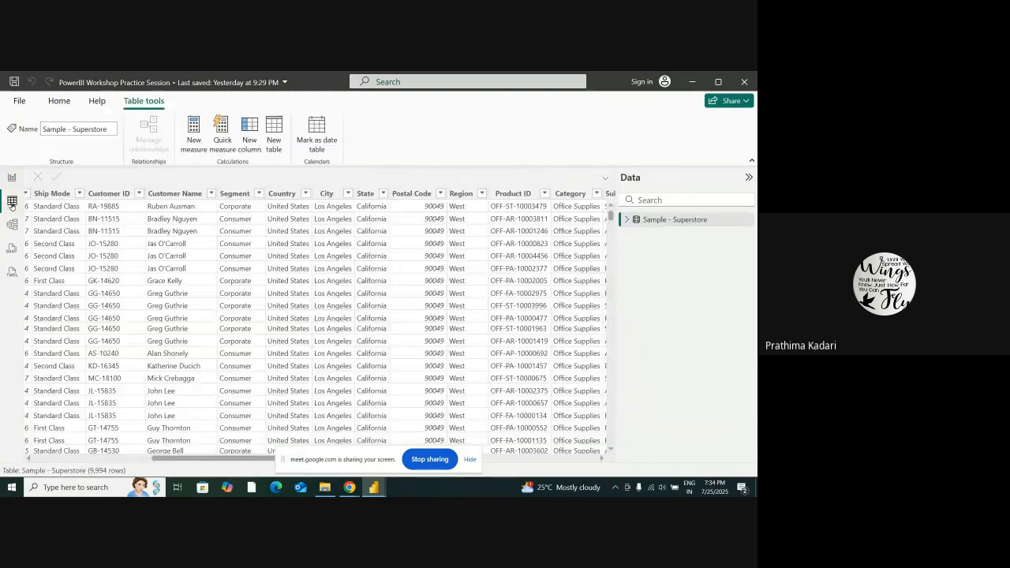
{"action": "scroll", "coordinate": [268, 276], "scroll_direction": "down", "scroll_amount": 10}
{"action": "scroll", "coordinate": [268, 276], "scroll_direction": "up", "scroll_amount": 10}
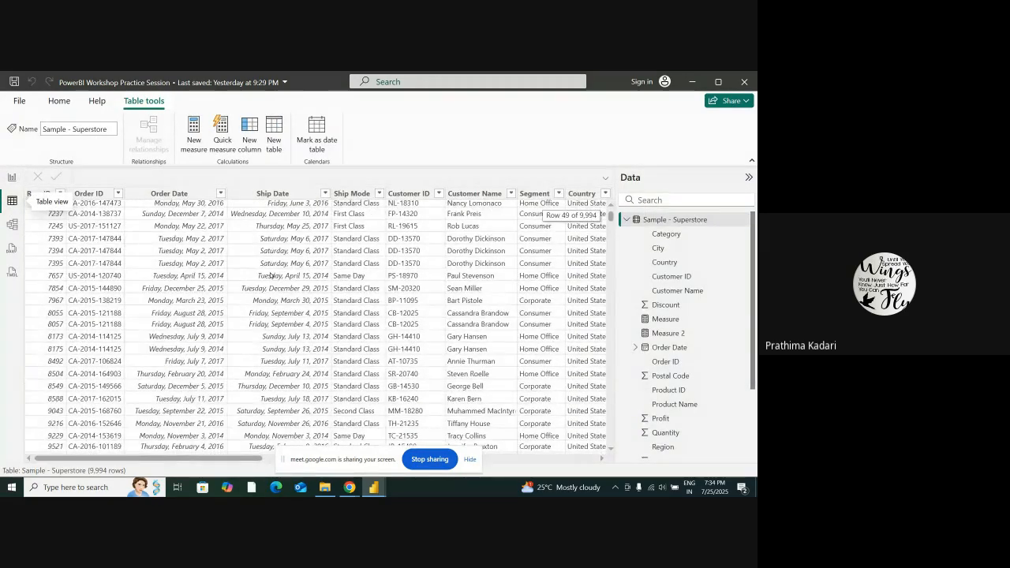
{"action": "left_click", "coordinate": [12, 178]}
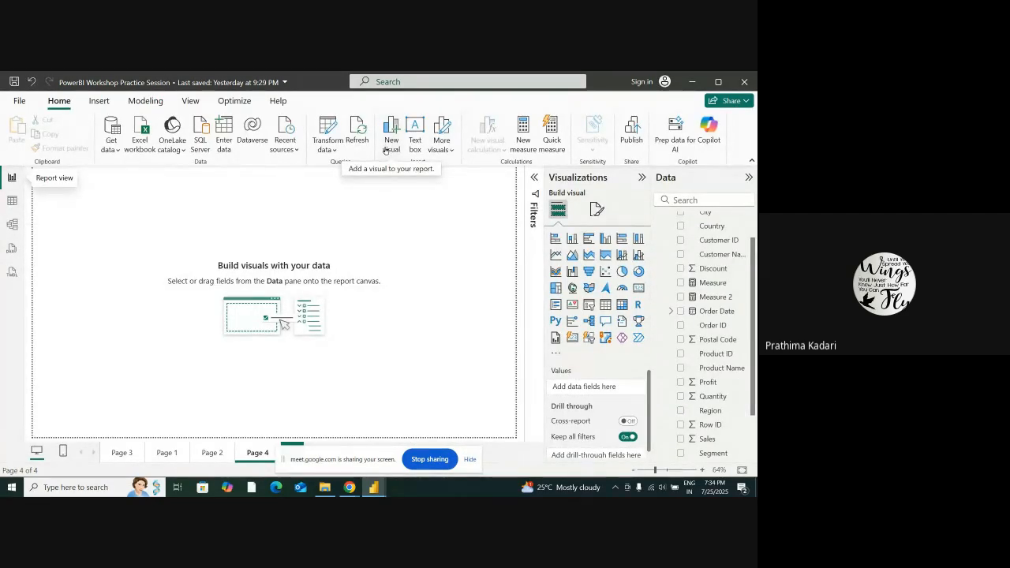
Open the Superstore query in Power Query Editor and look through its rows and columns from Row ID to Profit
{"action": "left_click", "coordinate": [327, 146]}
{"action": "left_click", "coordinate": [353, 172]}
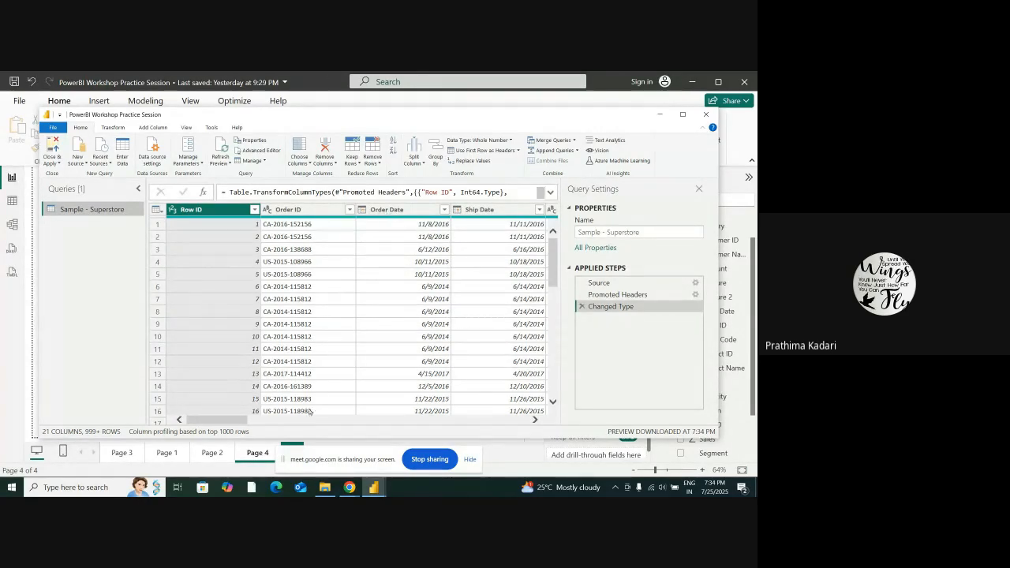
{"action": "left_click_drag", "start_coordinate": [214, 422], "coordinate": [508, 440]}
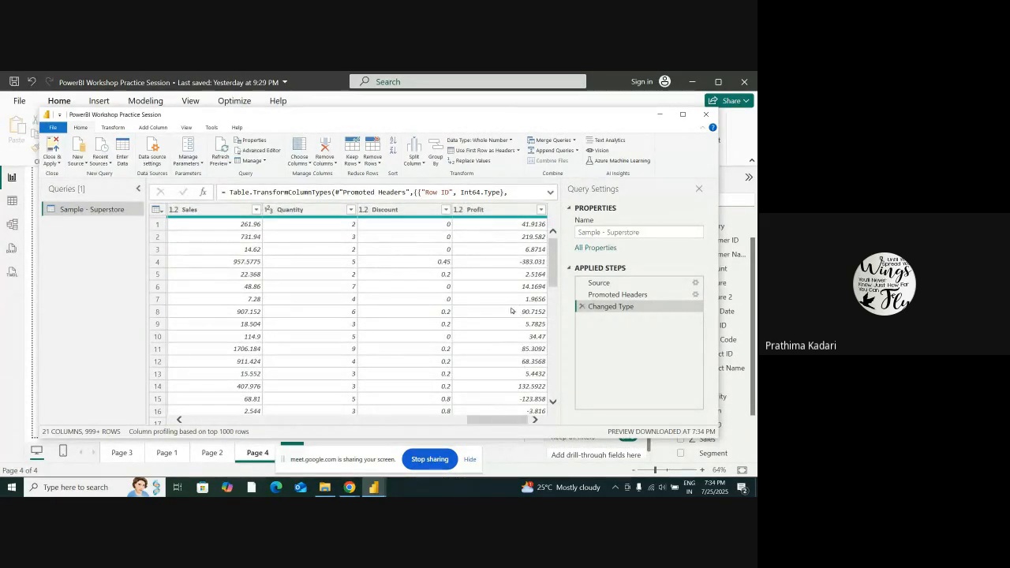
{"action": "left_click_drag", "start_coordinate": [554, 267], "coordinate": [570, 400]}
{"action": "scroll", "coordinate": [491, 410], "scroll_direction": "down", "scroll_amount": 20}
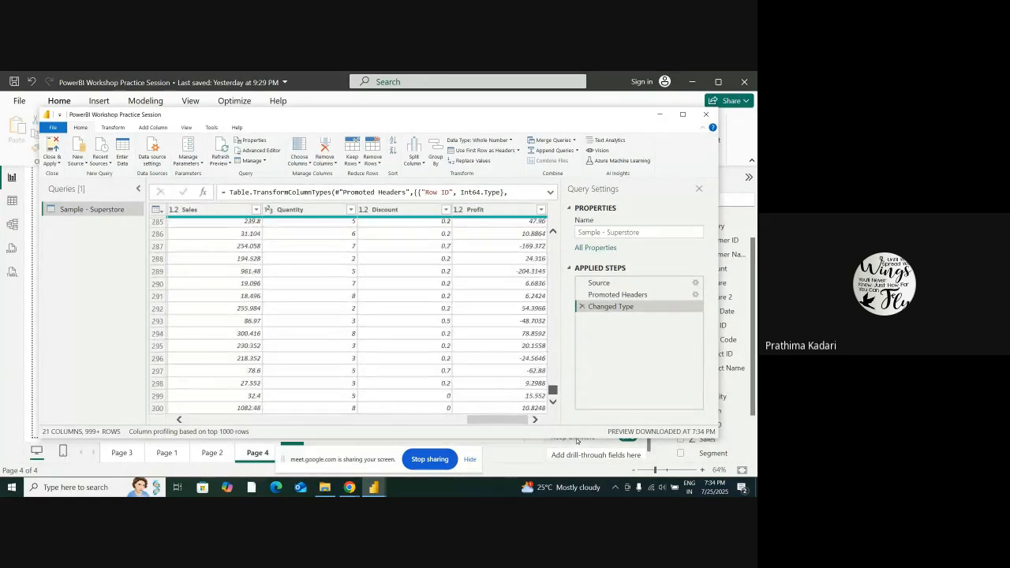
{"action": "left_click_drag", "start_coordinate": [491, 420], "coordinate": [210, 421]}
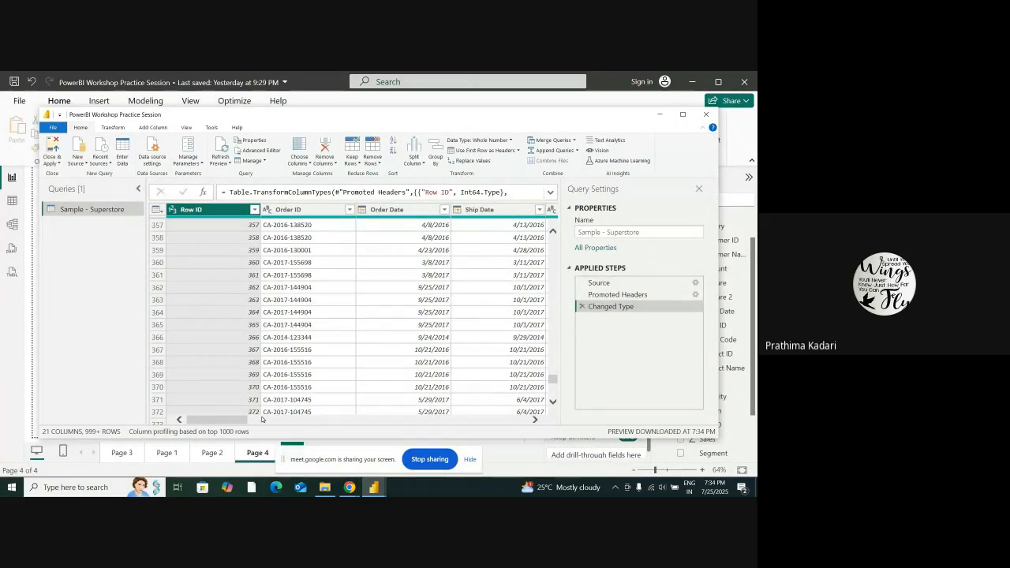
{"action": "left_click_drag", "start_coordinate": [239, 421], "coordinate": [518, 425]}
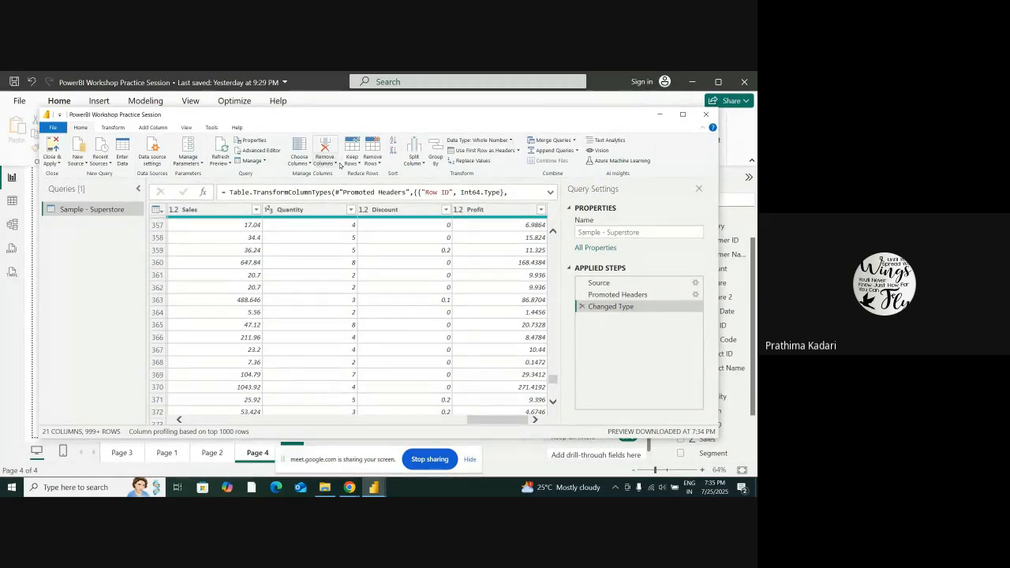
Review the split-column and remove-rows options, inspect the list of columns available to keep, and leave the selection unapplied
{"action": "left_click", "coordinate": [424, 163]}
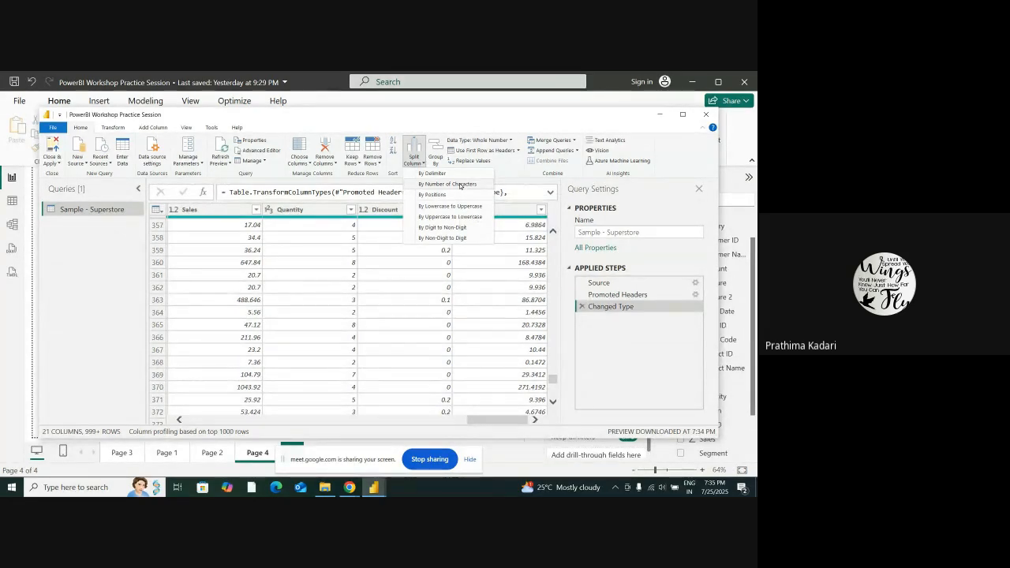
{"action": "left_click", "coordinate": [380, 163]}
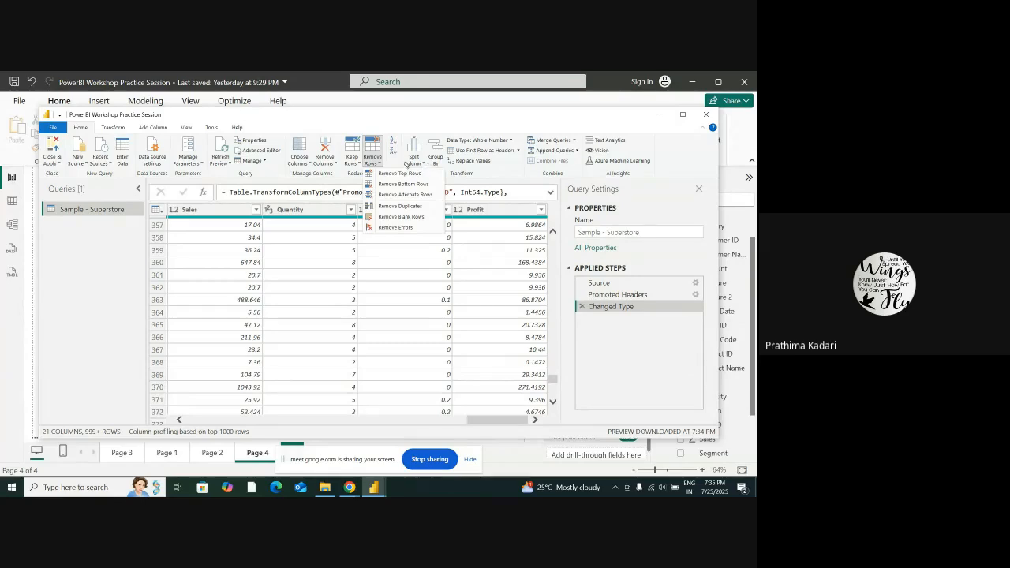
{"action": "left_click", "coordinate": [308, 165]}
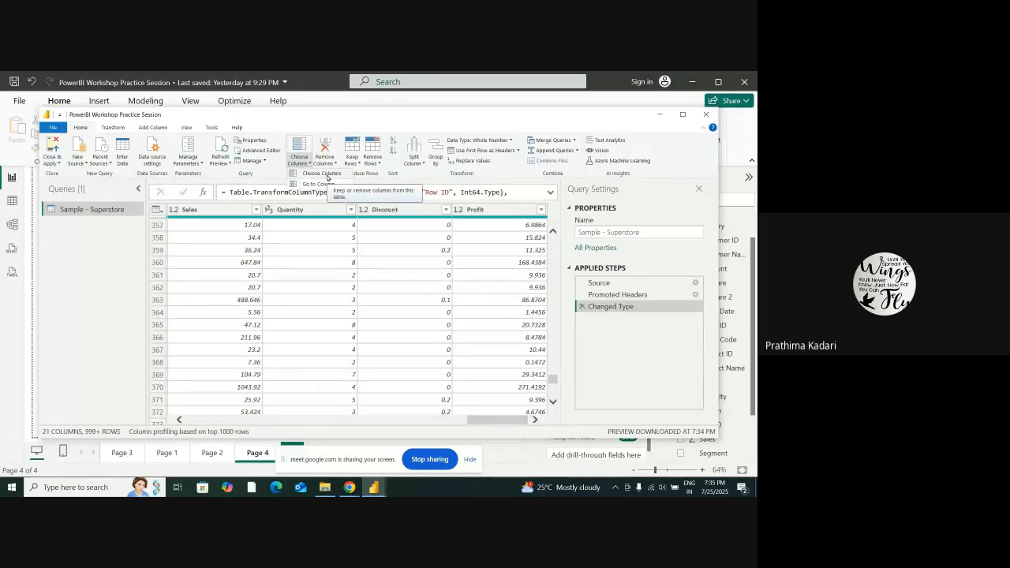
{"action": "left_click", "coordinate": [327, 175]}
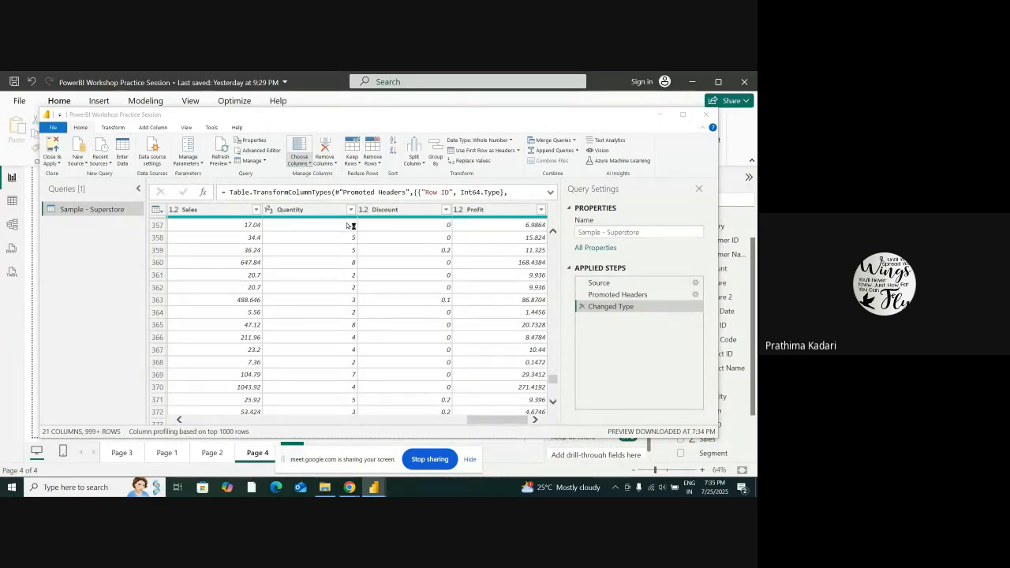
{"action": "scroll", "coordinate": [338, 304], "scroll_direction": "down", "scroll_amount": 1}
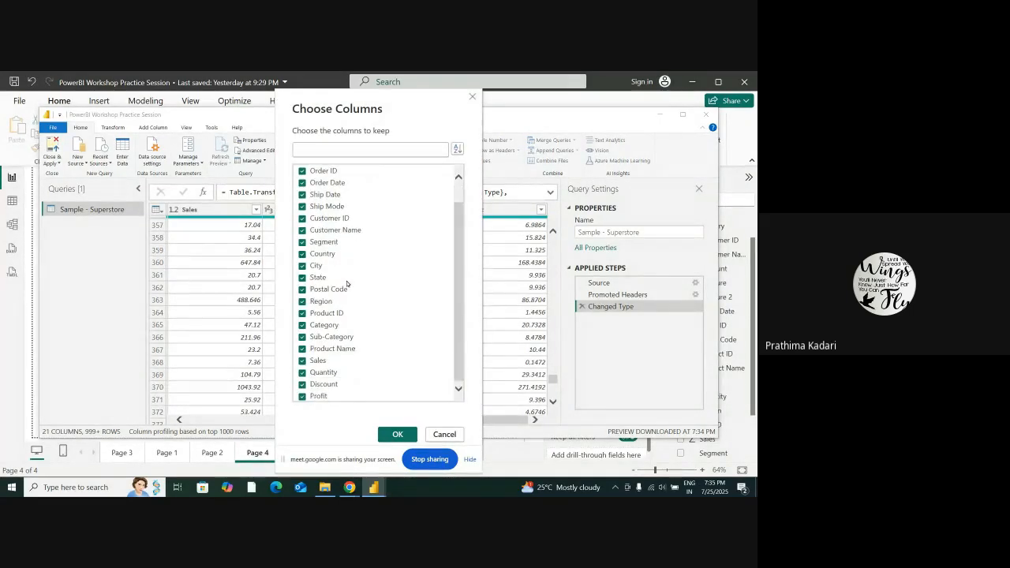
{"action": "scroll", "coordinate": [346, 283], "scroll_direction": "up", "scroll_amount": 1}
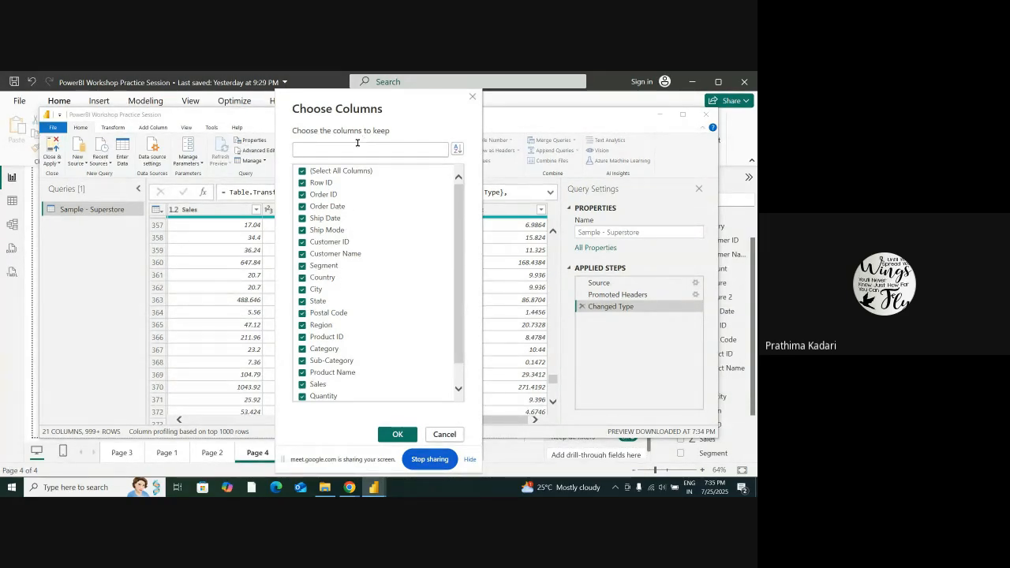
{"action": "scroll", "coordinate": [361, 361], "scroll_direction": "down", "scroll_amount": 1}
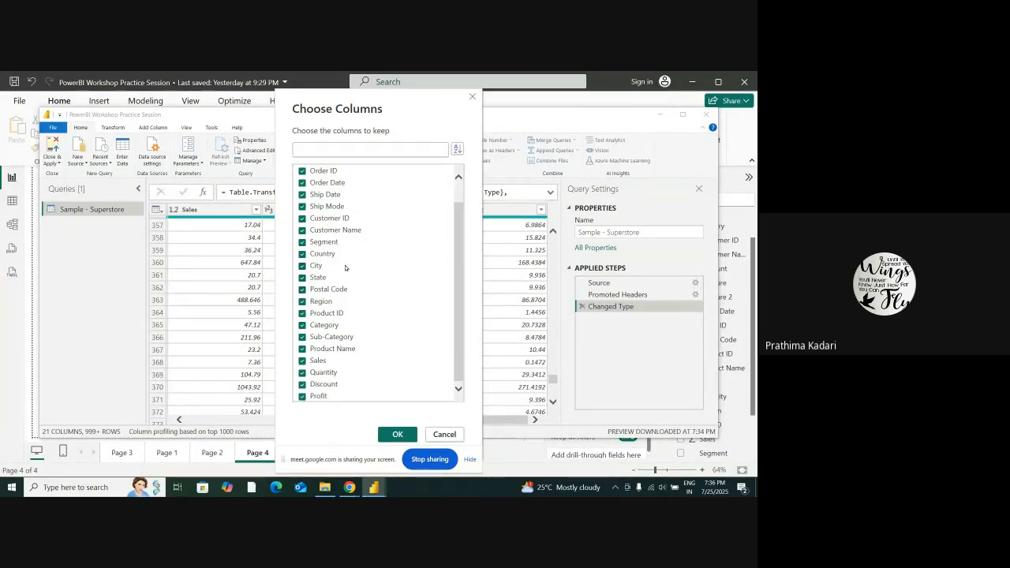
{"action": "left_click", "coordinate": [446, 436]}
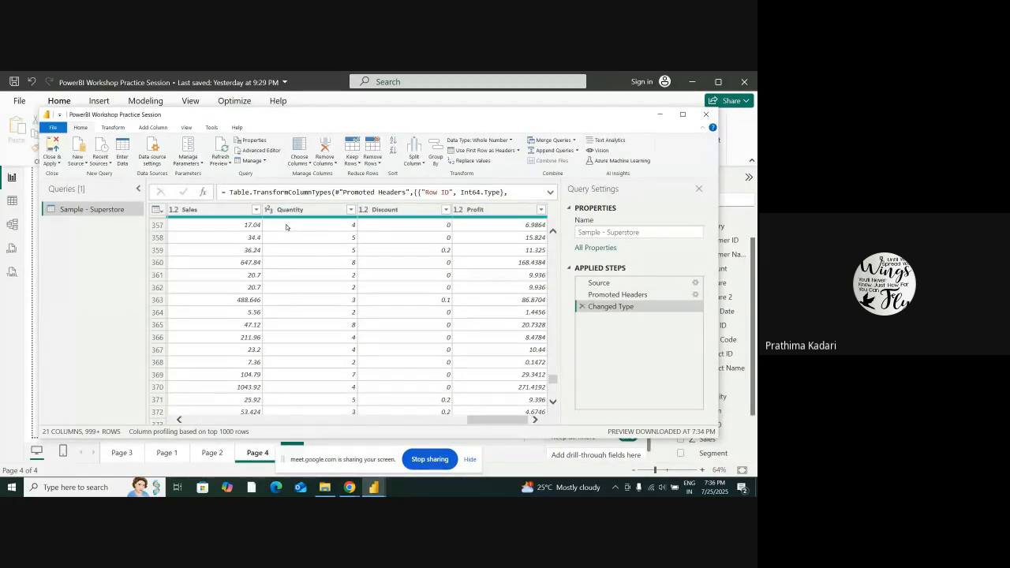
Inspect a few Quantity values in the query preview and select the whole Quantity column
{"action": "left_click", "coordinate": [307, 251]}
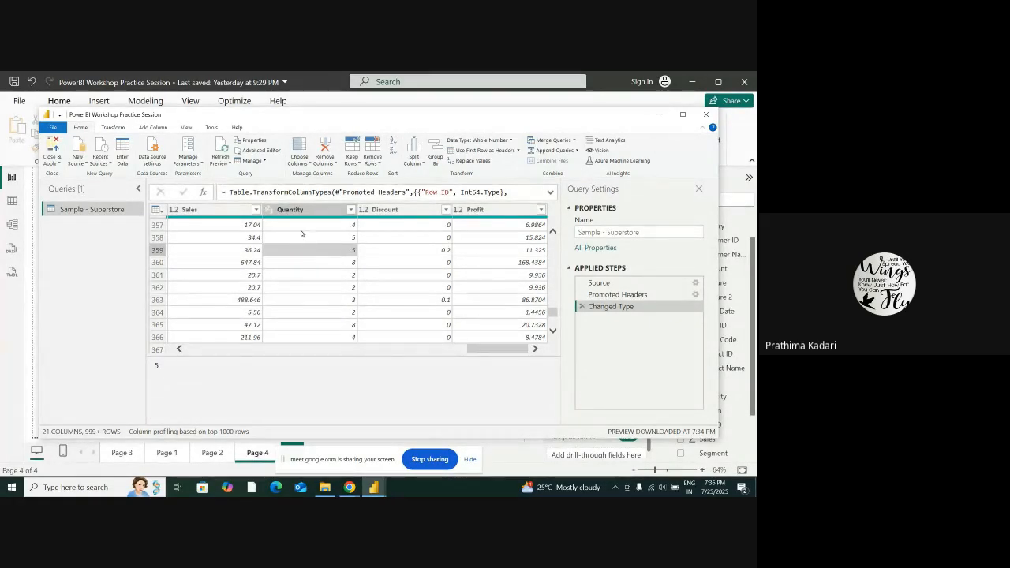
{"action": "left_click", "coordinate": [300, 226]}
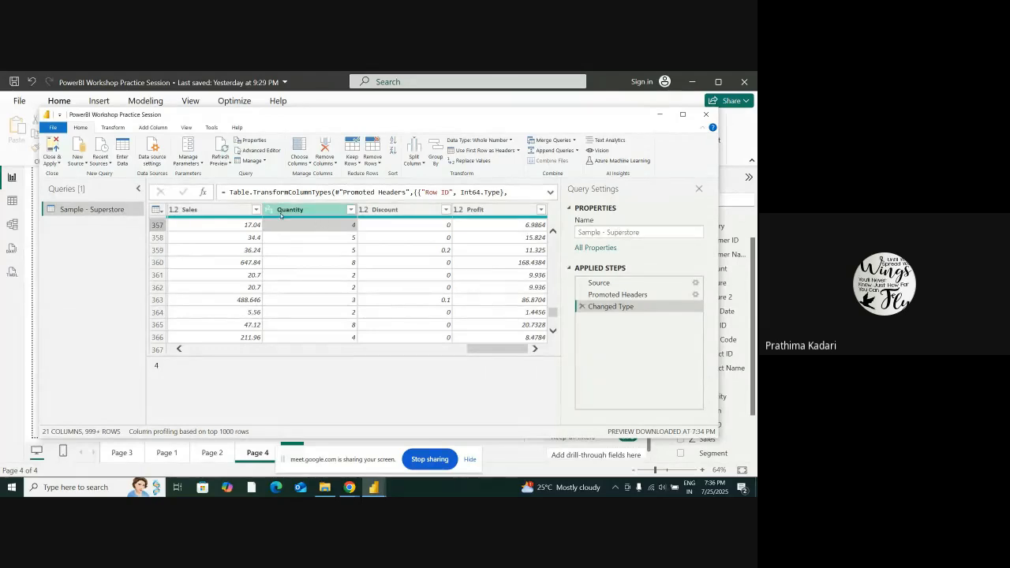
{"action": "left_click", "coordinate": [329, 238]}
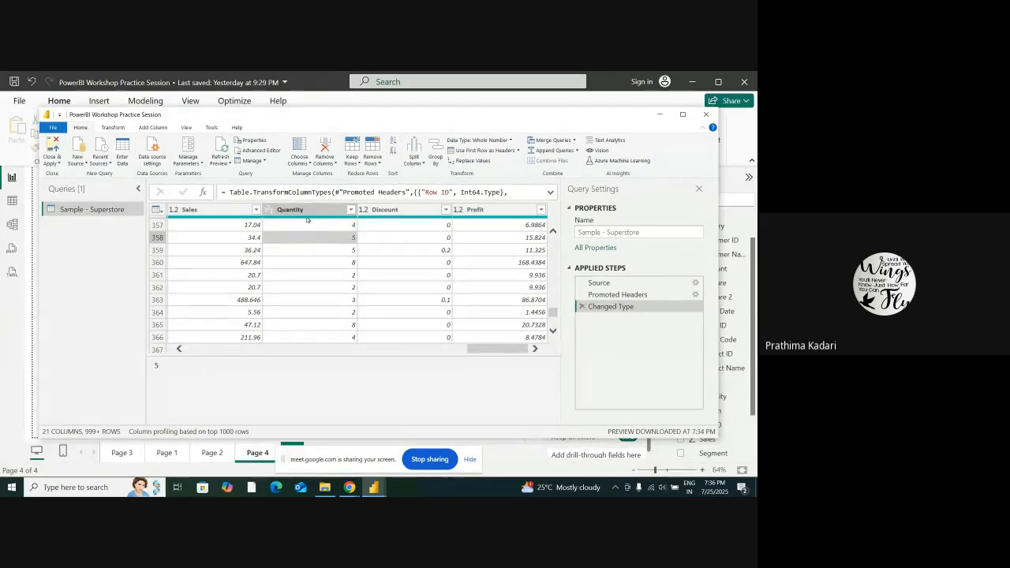
{"action": "left_click", "coordinate": [321, 211]}
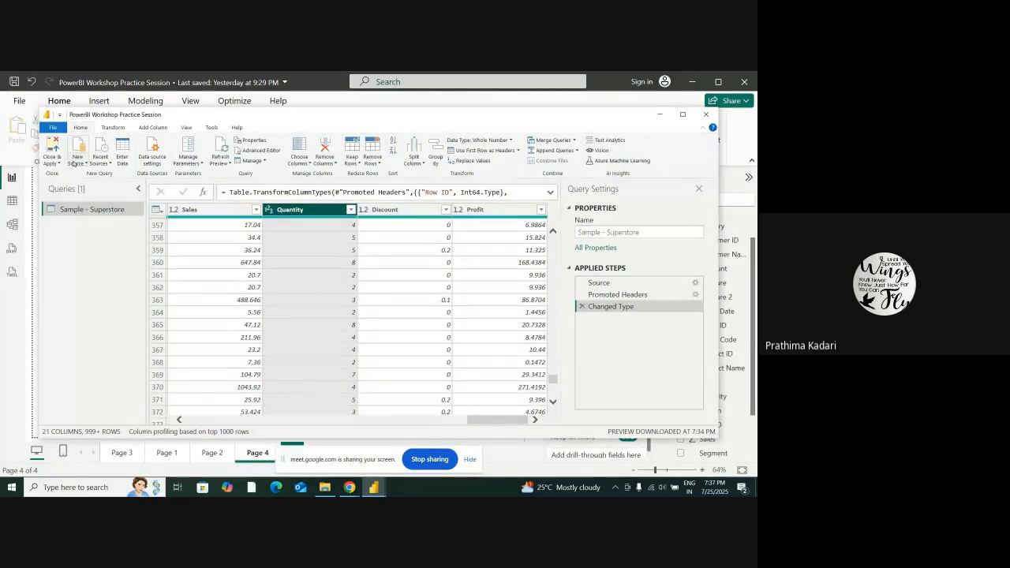
Go back to the report, show the charts on Page 2, and briefly check the underlying data table
{"action": "left_click", "coordinate": [14, 179]}
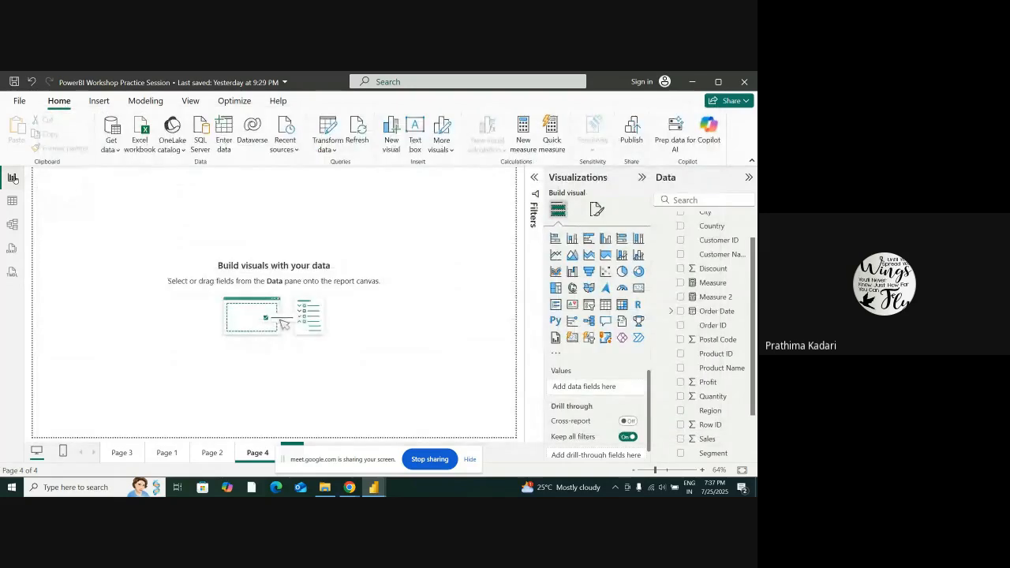
{"action": "left_click", "coordinate": [206, 455]}
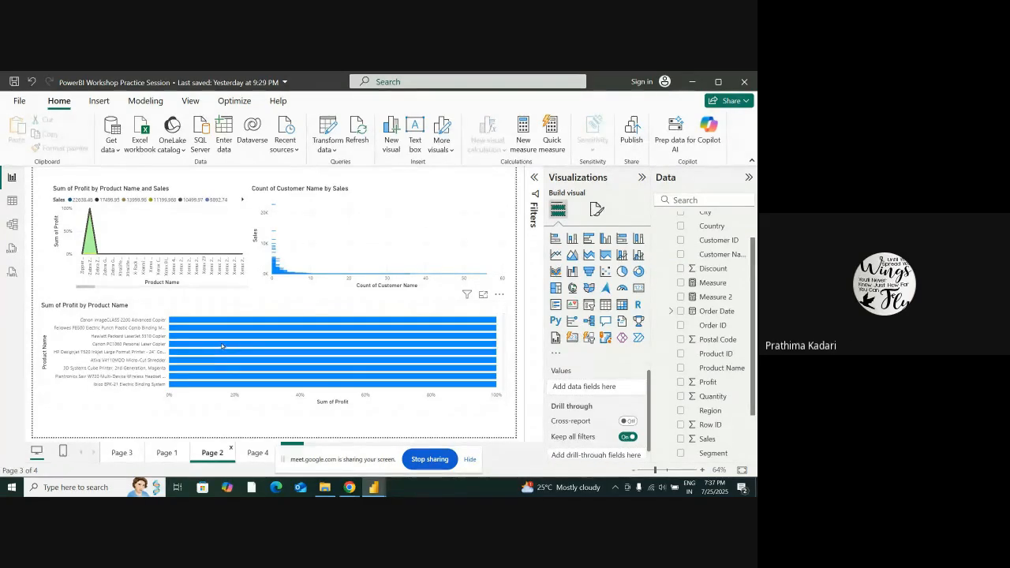
{"action": "mouse_move", "coordinate": [233, 334]}
{"action": "left_click", "coordinate": [12, 202]}
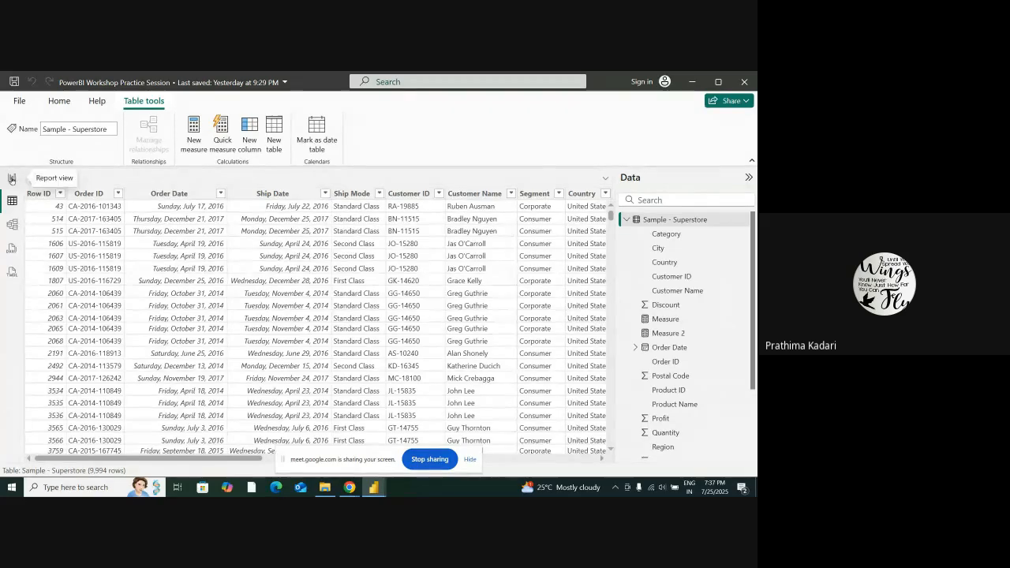
{"action": "left_click", "coordinate": [12, 177]}
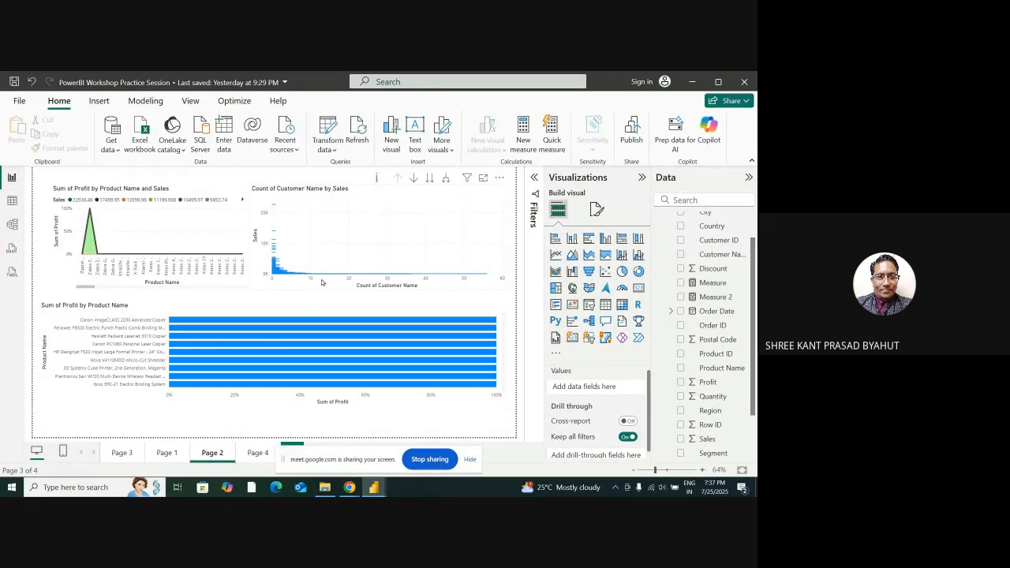
Show the Superstore data in the table view and select the whole Postal Code column
{"action": "left_click", "coordinate": [12, 200]}
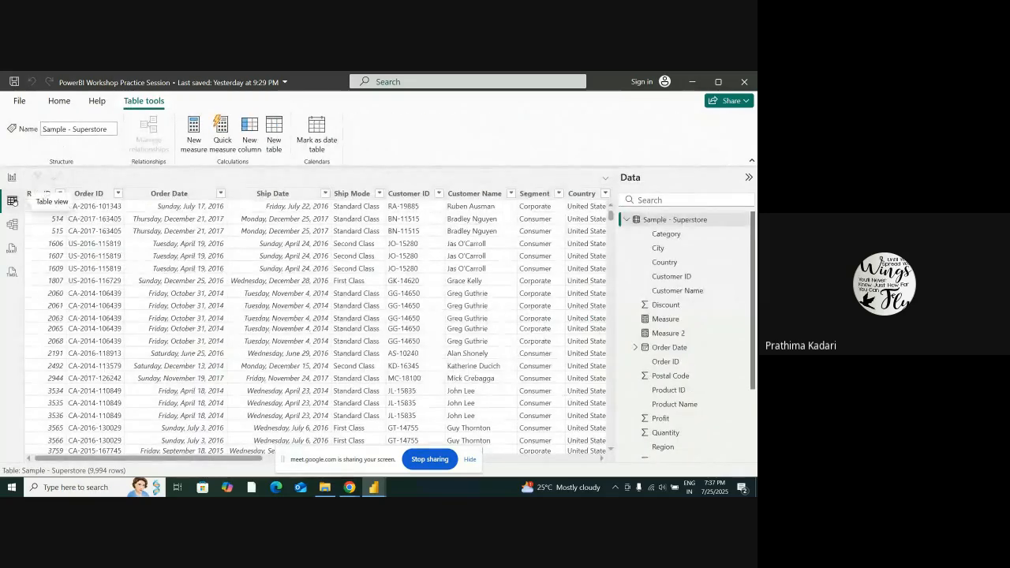
{"action": "left_click_drag", "start_coordinate": [245, 458], "coordinate": [409, 454]}
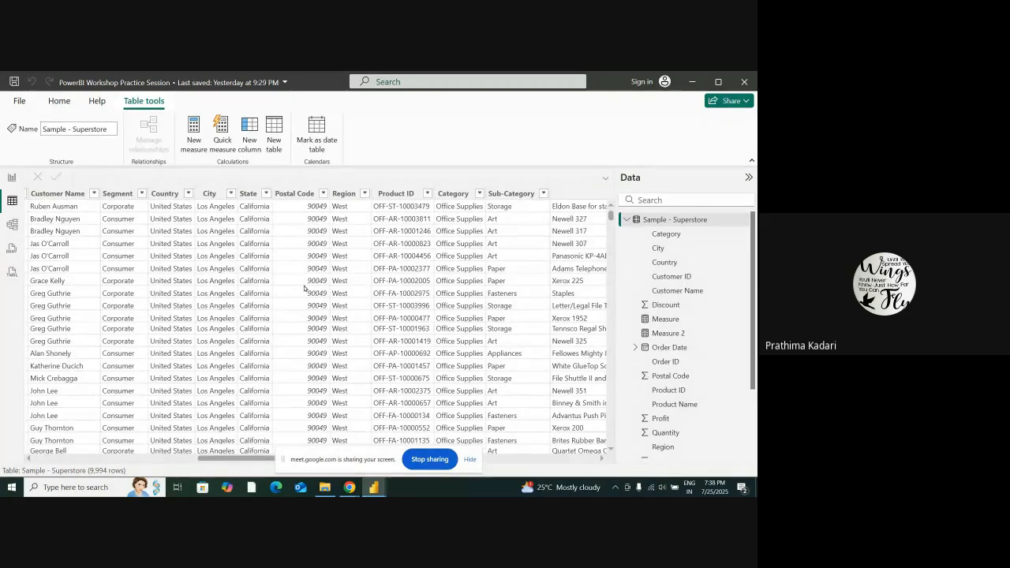
{"action": "scroll", "coordinate": [311, 284], "scroll_direction": "down", "scroll_amount": 10}
{"action": "scroll", "coordinate": [310, 283], "scroll_direction": "up", "scroll_amount": 10}
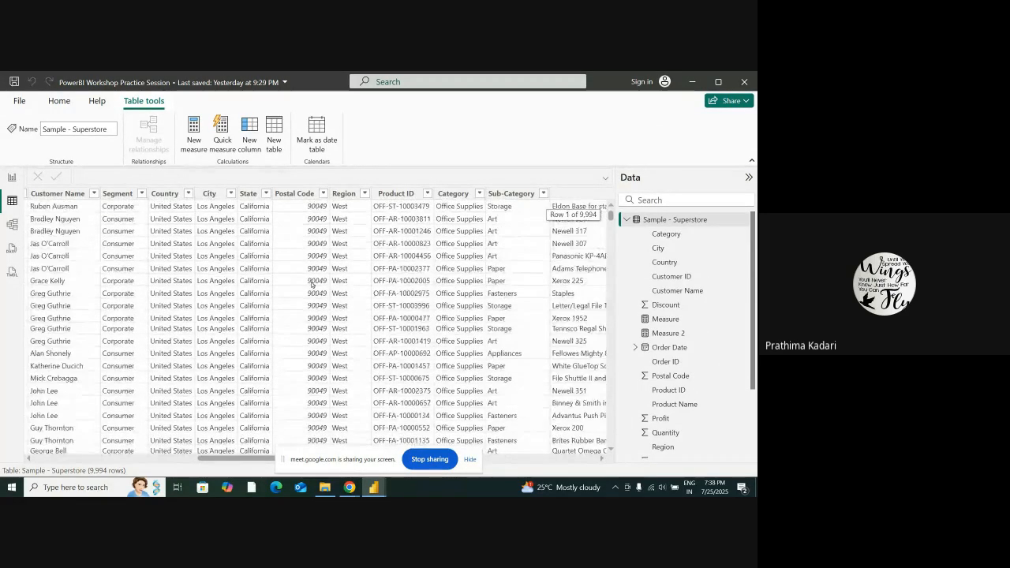
{"action": "left_click", "coordinate": [300, 197]}
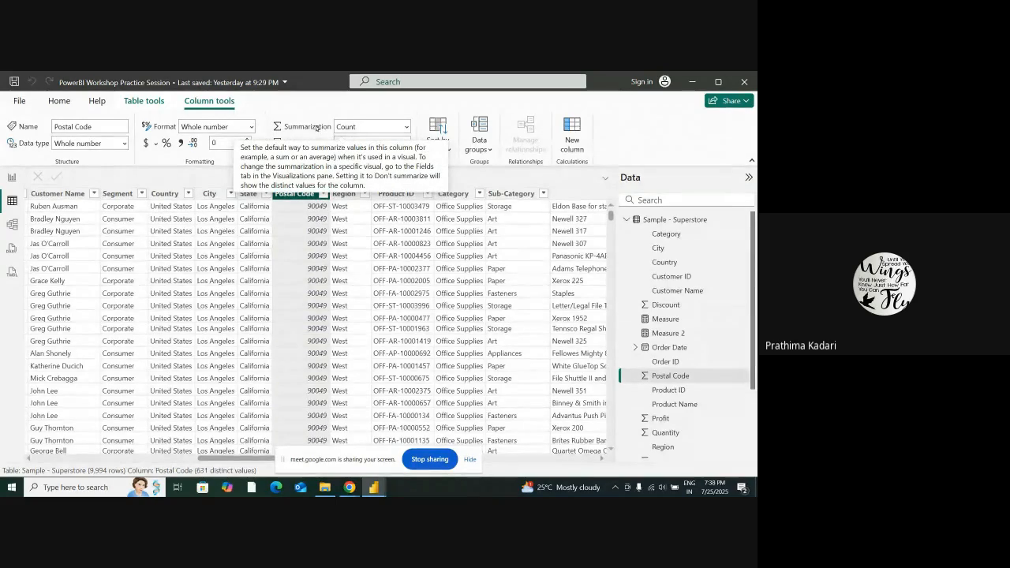
Review the Postal Code column's summarization options without changing them, and set the column's format to Decimal number
{"action": "left_click", "coordinate": [385, 126]}
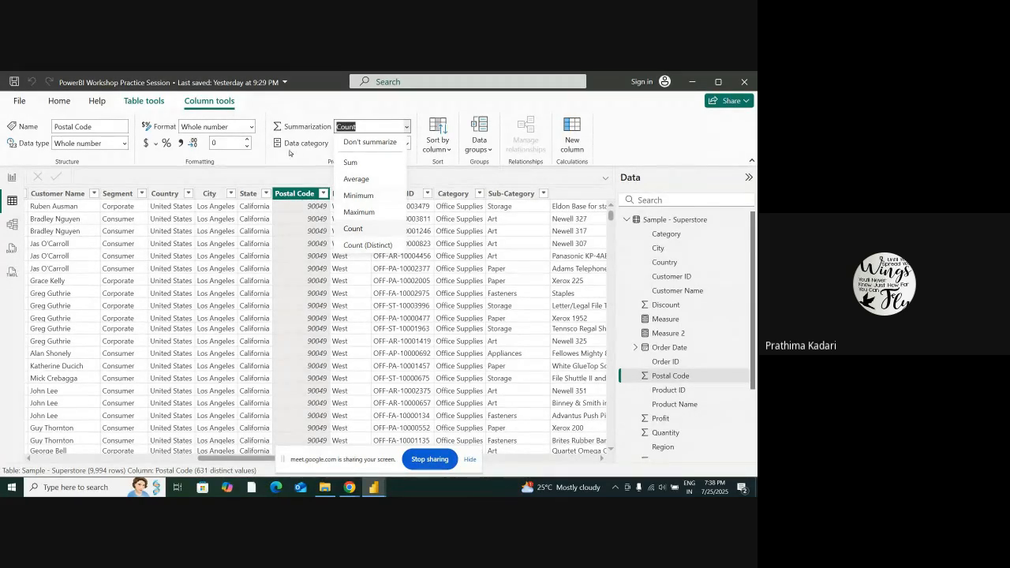
{"action": "left_click", "coordinate": [237, 127]}
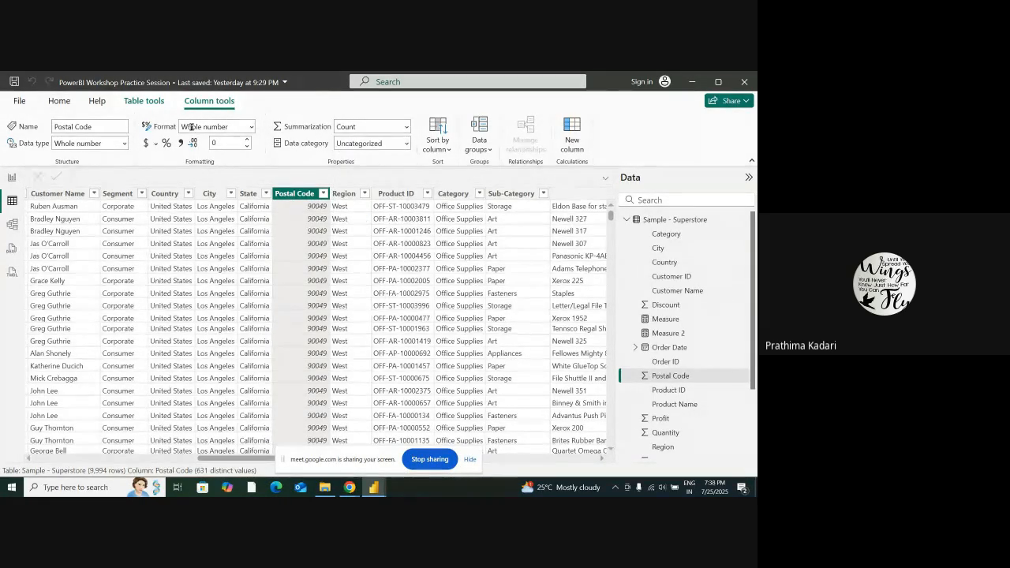
{"action": "left_click", "coordinate": [252, 127]}
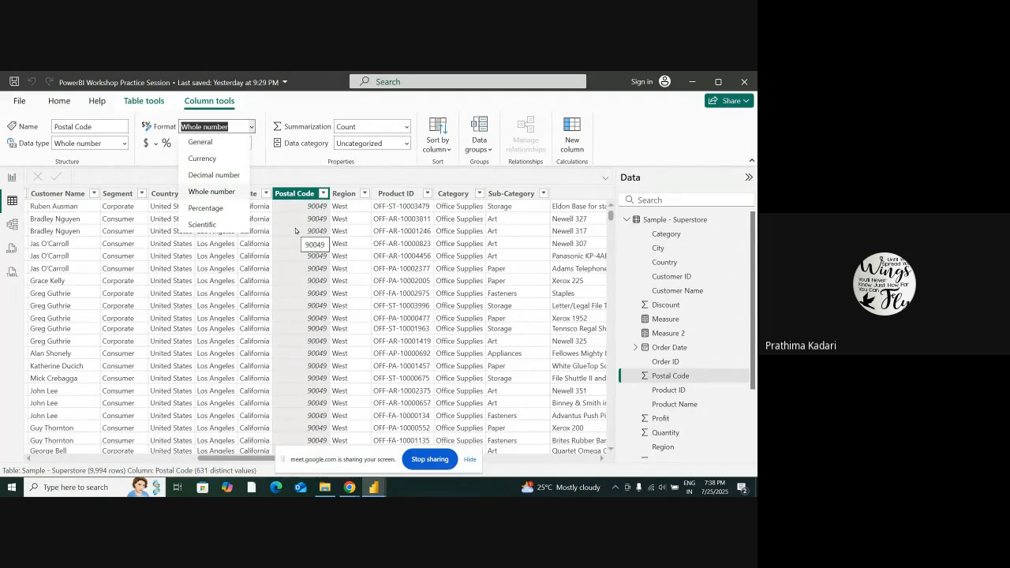
{"action": "left_click", "coordinate": [227, 177]}
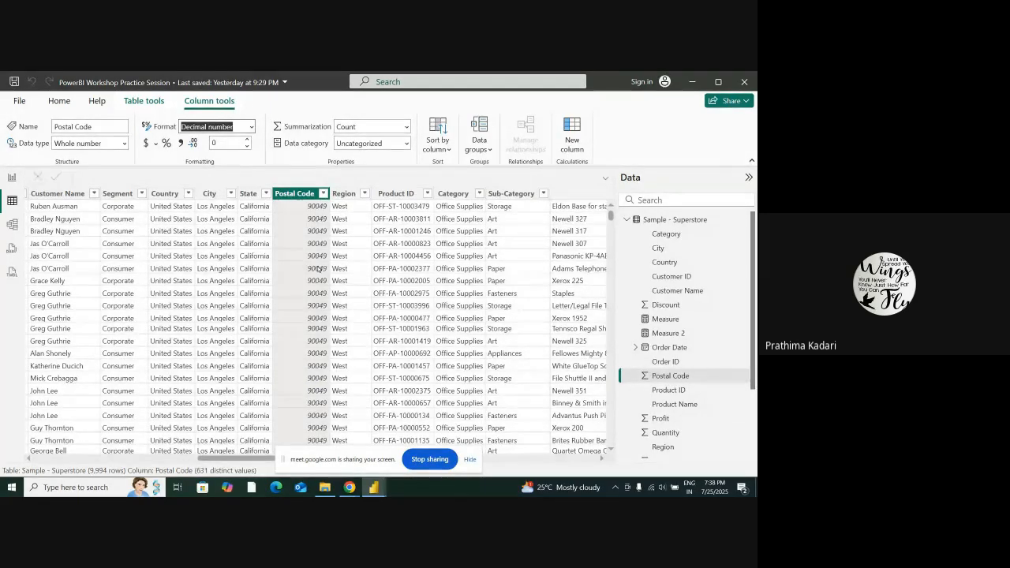
{"action": "scroll", "coordinate": [316, 252], "scroll_direction": "down", "scroll_amount": 3}
{"action": "scroll", "coordinate": [311, 229], "scroll_direction": "up", "scroll_amount": 5}
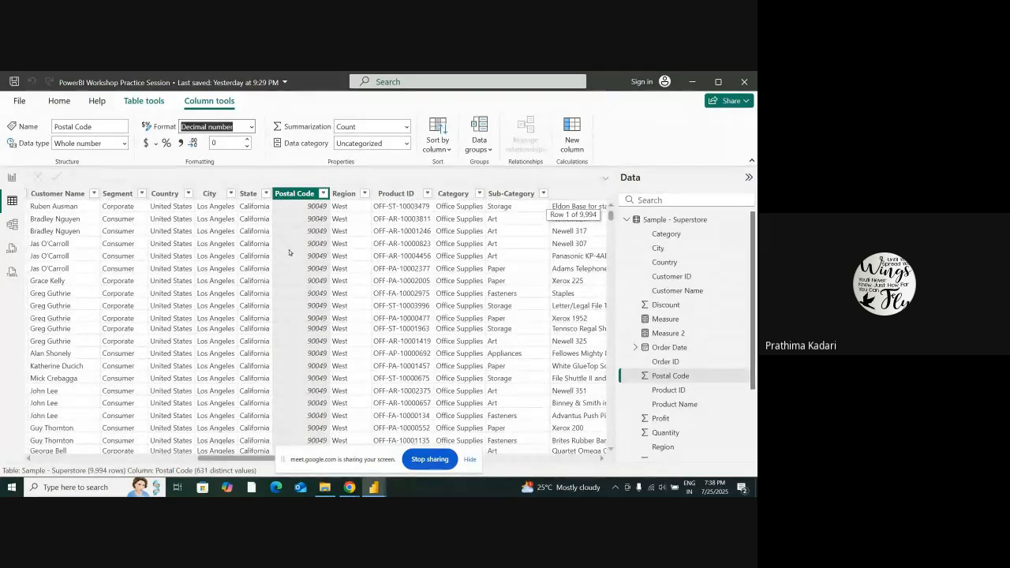
{"action": "scroll", "coordinate": [288, 251], "scroll_direction": "down", "scroll_amount": 20}
{"action": "scroll", "coordinate": [316, 247], "scroll_direction": "up", "scroll_amount": 15}
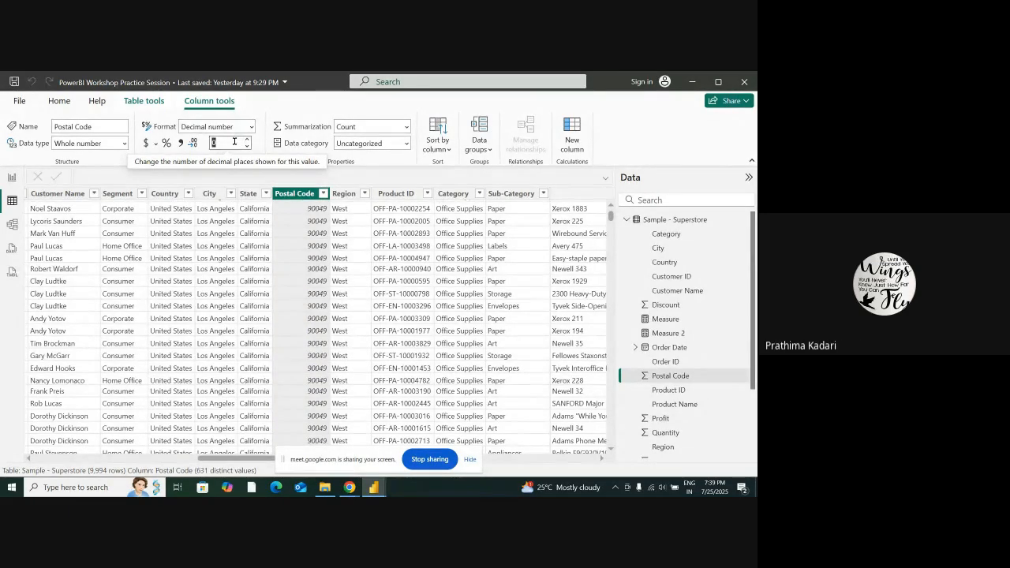
Keep the Decimal number format for the Postal Code column and set its decimal places to 2
{"action": "left_click", "coordinate": [251, 127]}
{"action": "left_click", "coordinate": [207, 170]}
{"action": "left_click", "coordinate": [220, 144]}
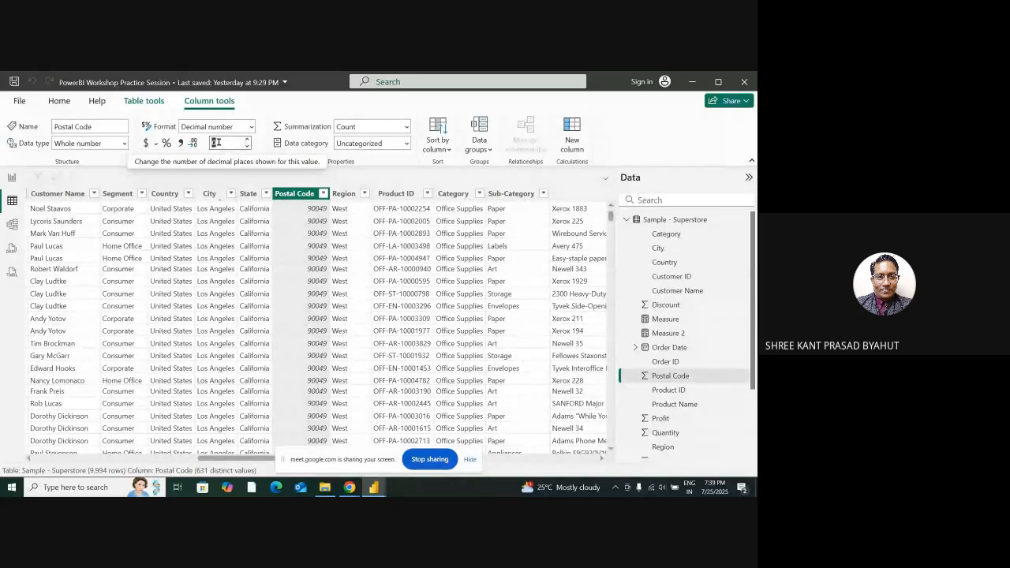
{"action": "type", "text": "0"}
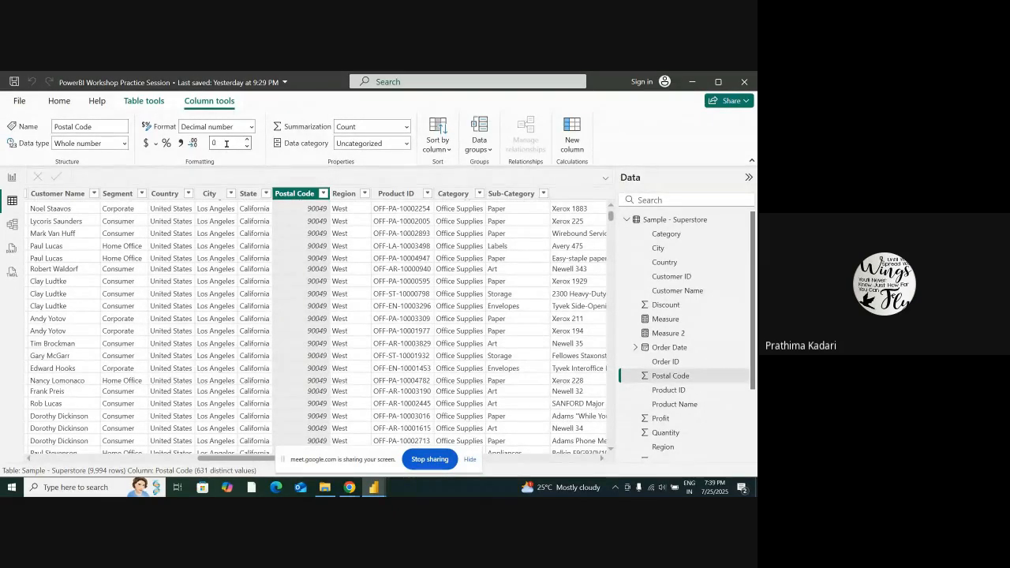
{"action": "type", "text": "2"}
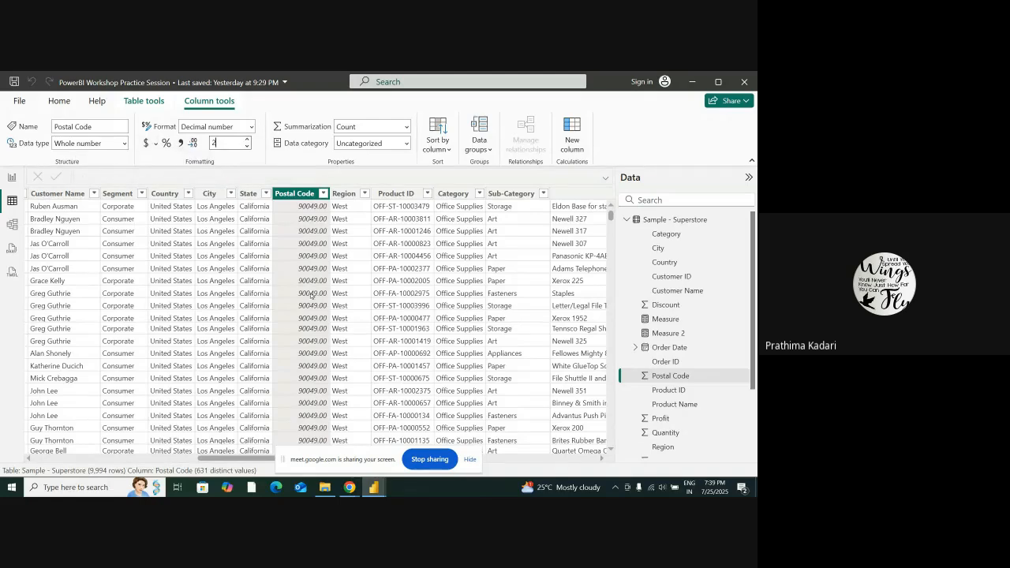
Select the Sales column in the Superstore table and format its values as dollar currency
{"action": "scroll", "coordinate": [358, 448], "scroll_direction": "right", "scroll_amount": 5}
{"action": "scroll", "coordinate": [358, 448], "scroll_direction": "right", "scroll_amount": 3}
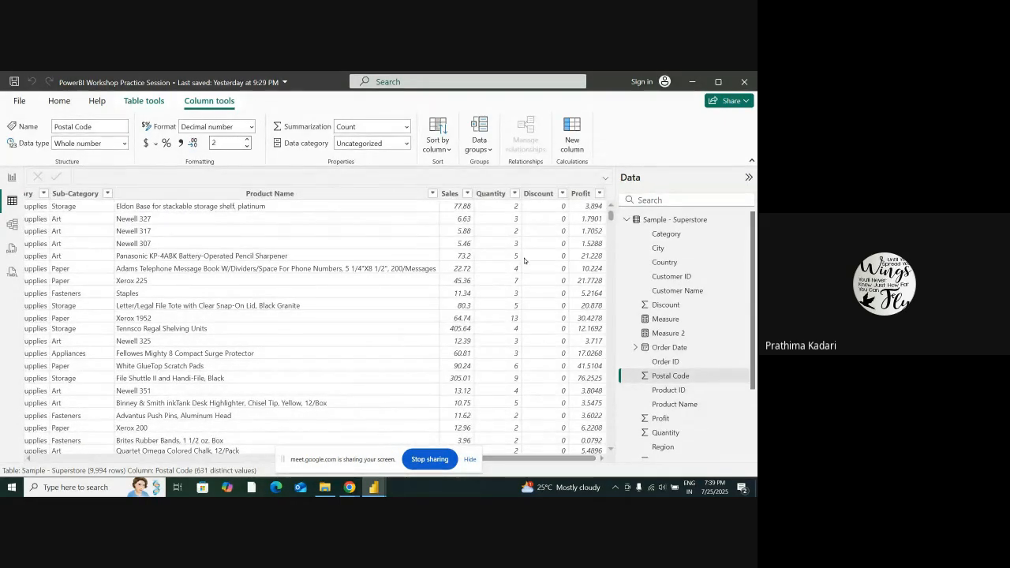
{"action": "left_click", "coordinate": [452, 194]}
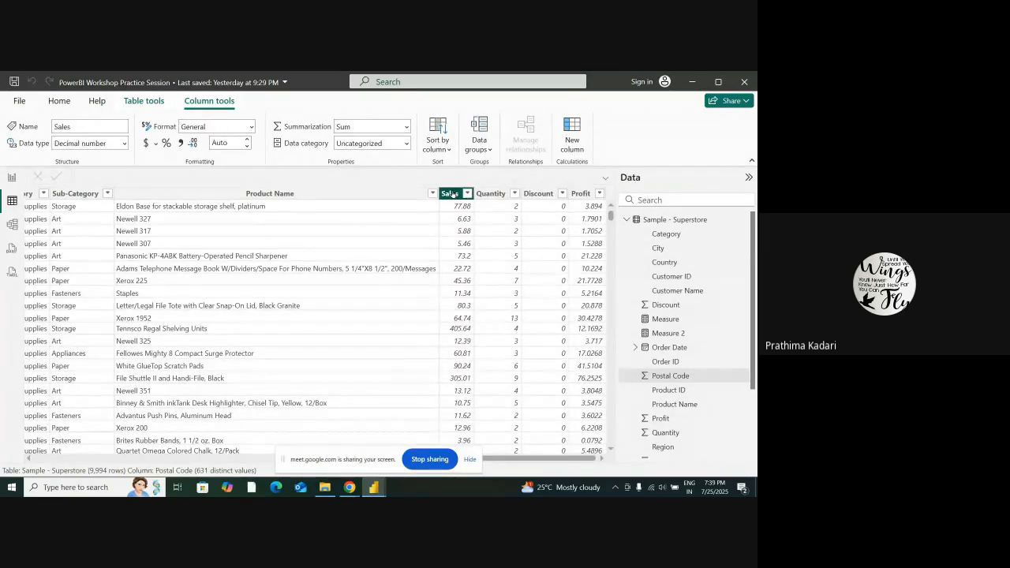
{"action": "left_click", "coordinate": [146, 143]}
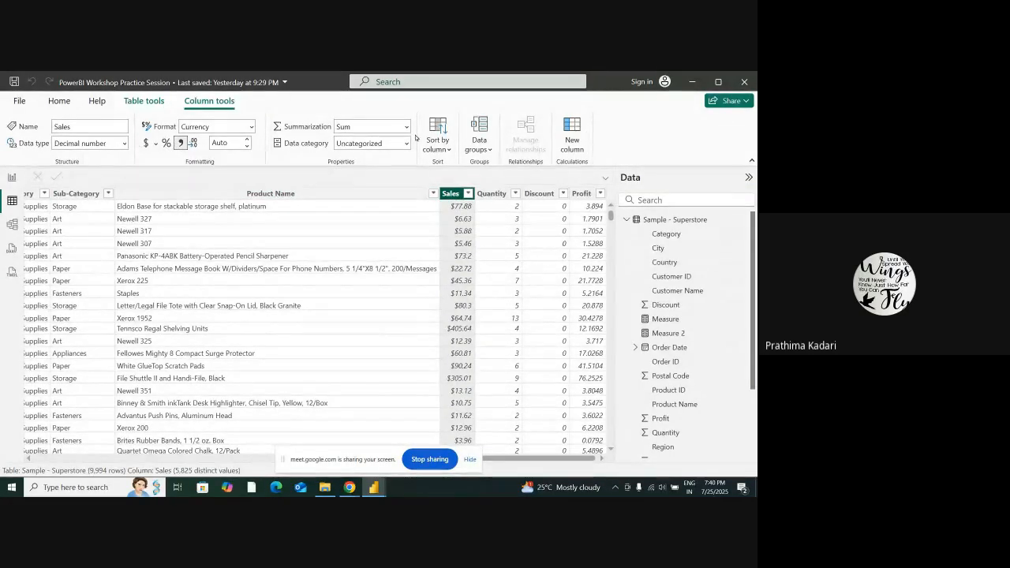
Review the data category options available for the Sales and Postal Code columns without changing either one
{"action": "left_click", "coordinate": [396, 140]}
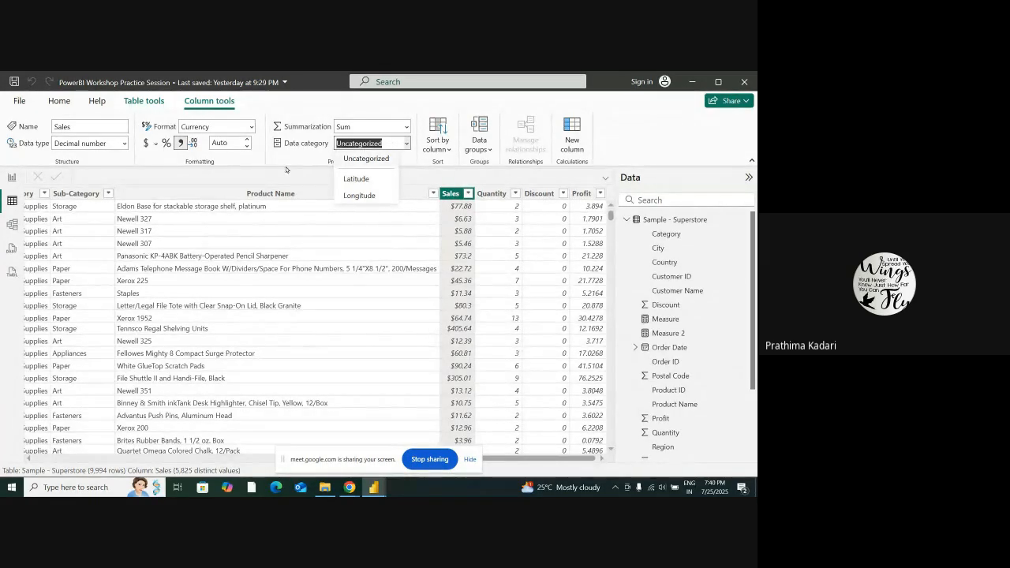
{"action": "left_click", "coordinate": [262, 174]}
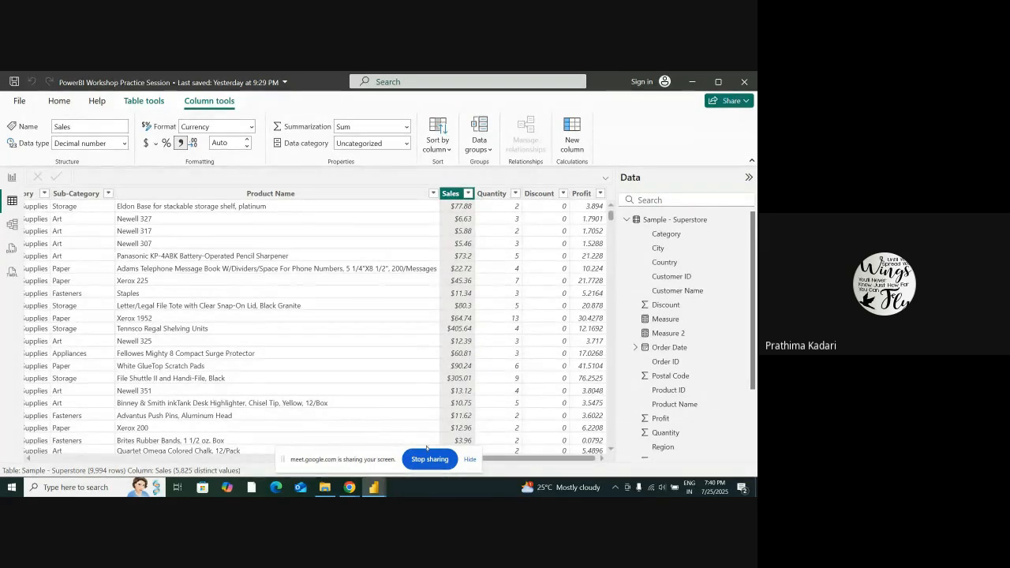
{"action": "left_click_drag", "start_coordinate": [528, 460], "coordinate": [232, 461]}
{"action": "left_click", "coordinate": [323, 194]}
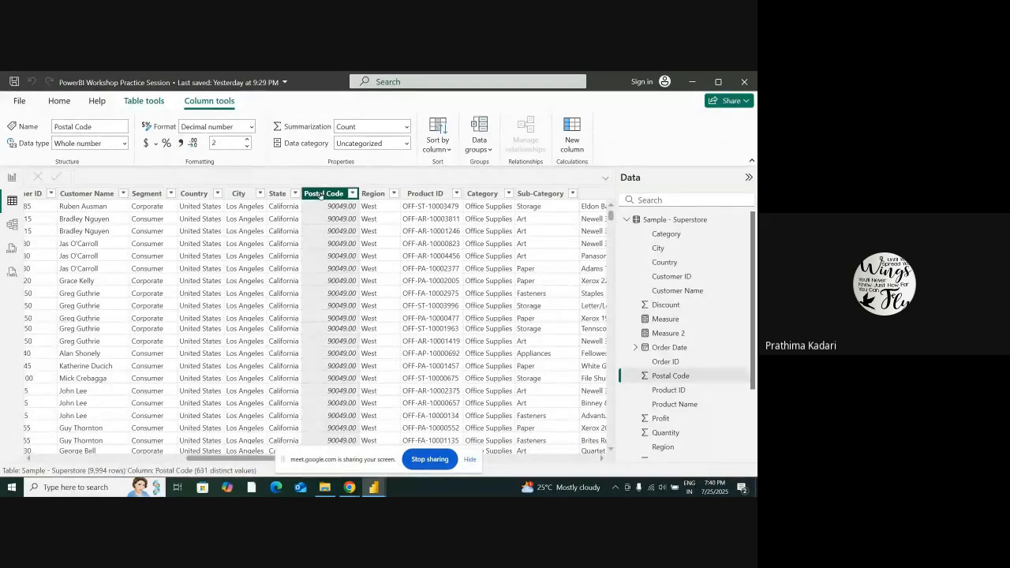
{"action": "left_click", "coordinate": [407, 143]}
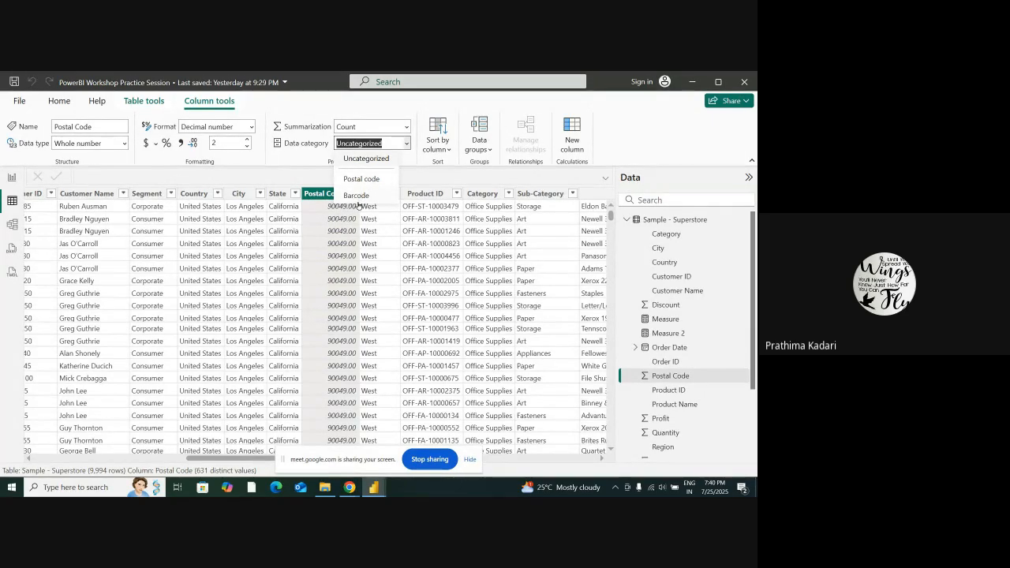
{"action": "left_click", "coordinate": [294, 165]}
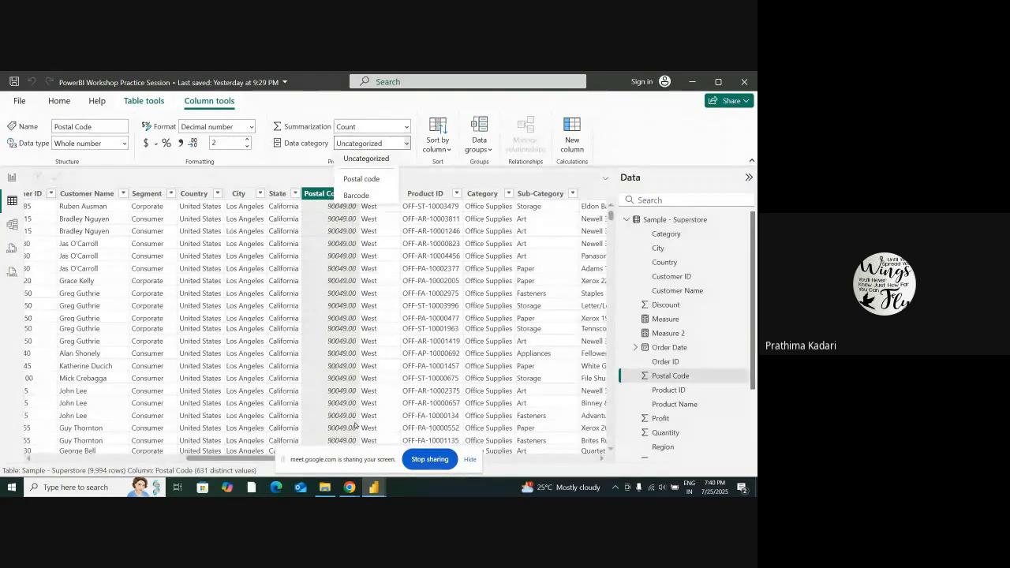
Select the Sales column again and set its data category to Latitude
{"action": "left_click_drag", "start_coordinate": [273, 459], "coordinate": [568, 459]}
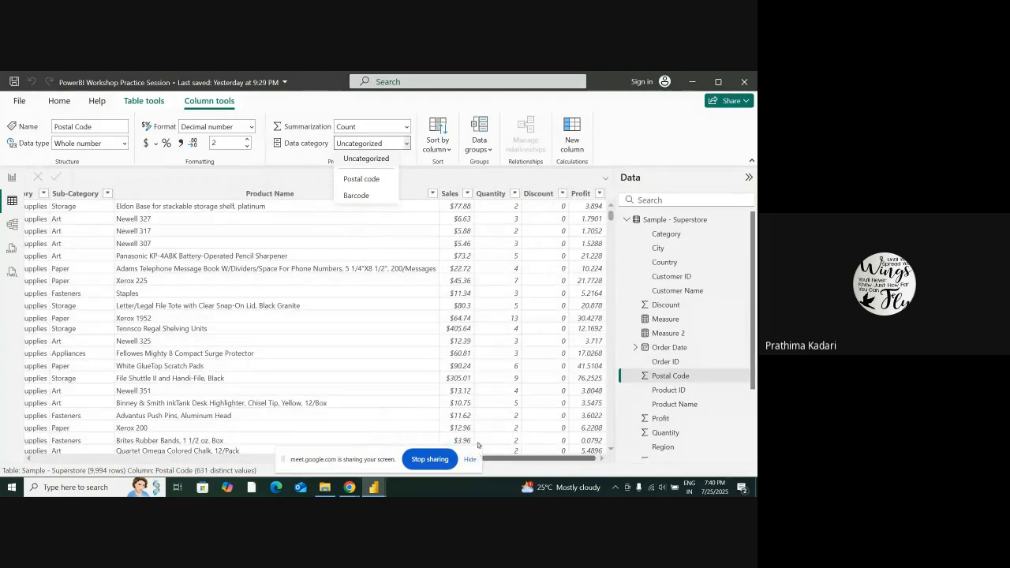
{"action": "left_click", "coordinate": [454, 193]}
{"action": "left_click", "coordinate": [454, 193]}
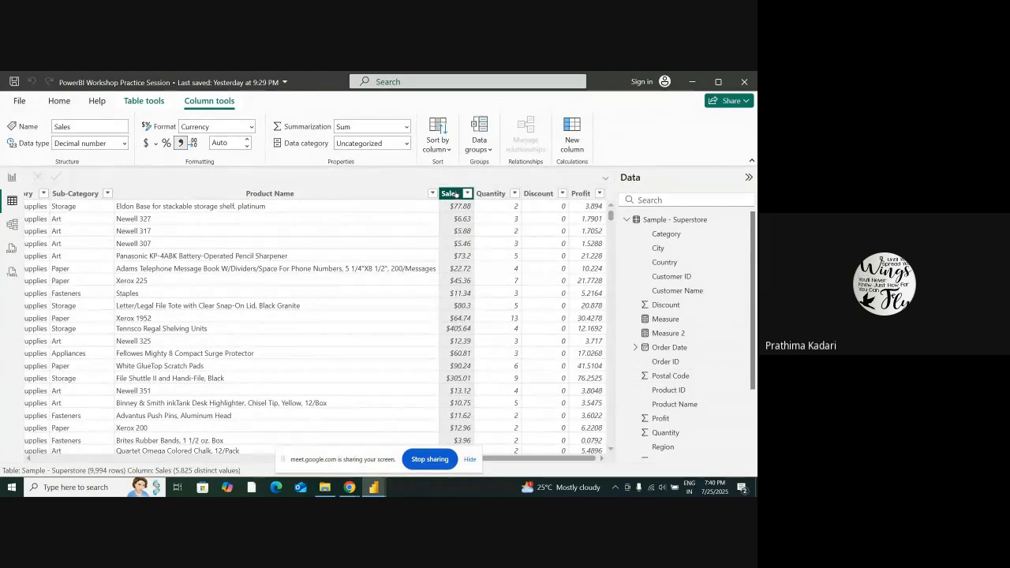
{"action": "left_click", "coordinate": [406, 145]}
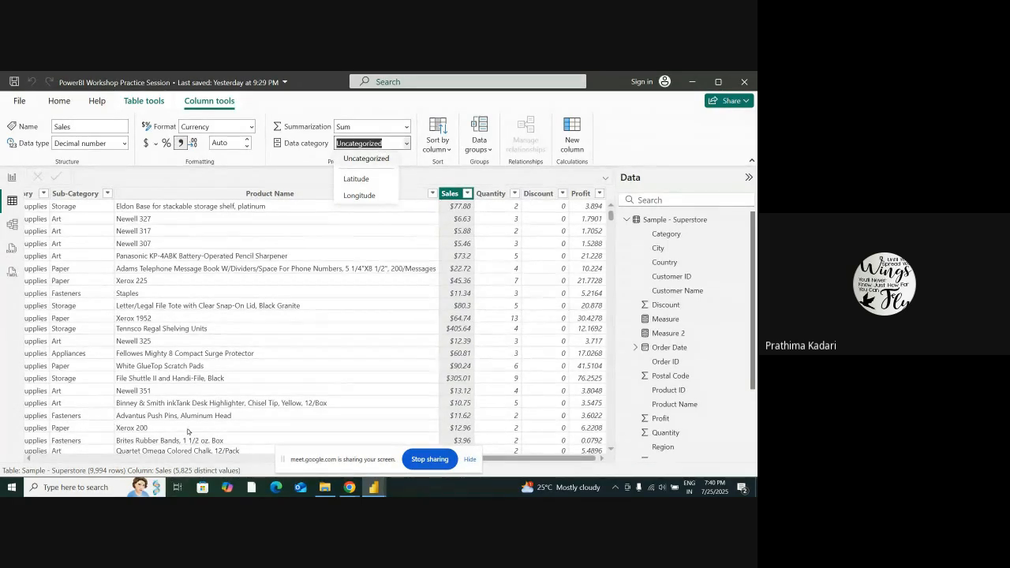
{"action": "left_click", "coordinate": [365, 180]}
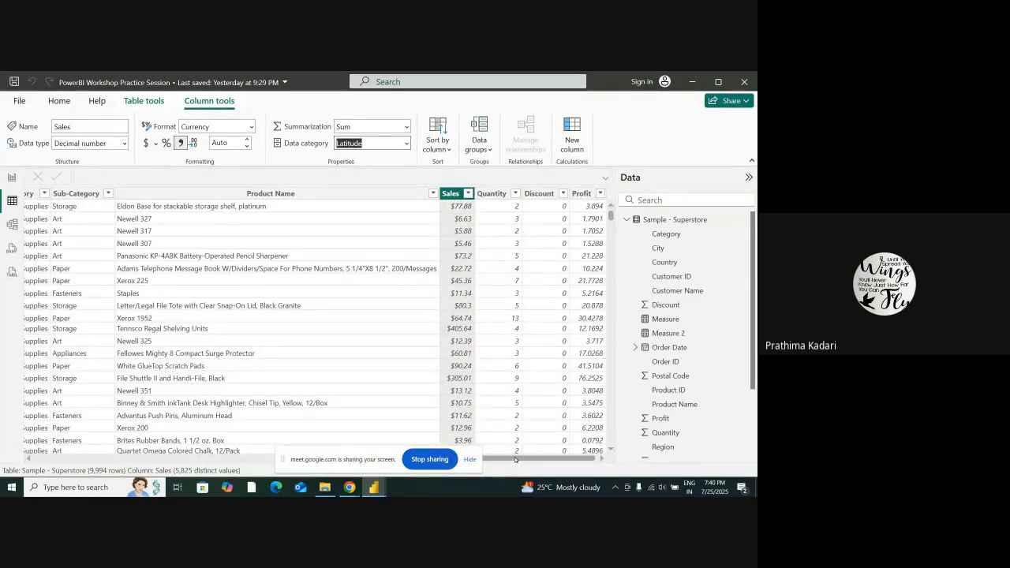
Examine the customer and location columns in the Superstore table, and briefly check the charts on report Page 2
{"action": "left_click_drag", "start_coordinate": [517, 459], "coordinate": [555, 420]}
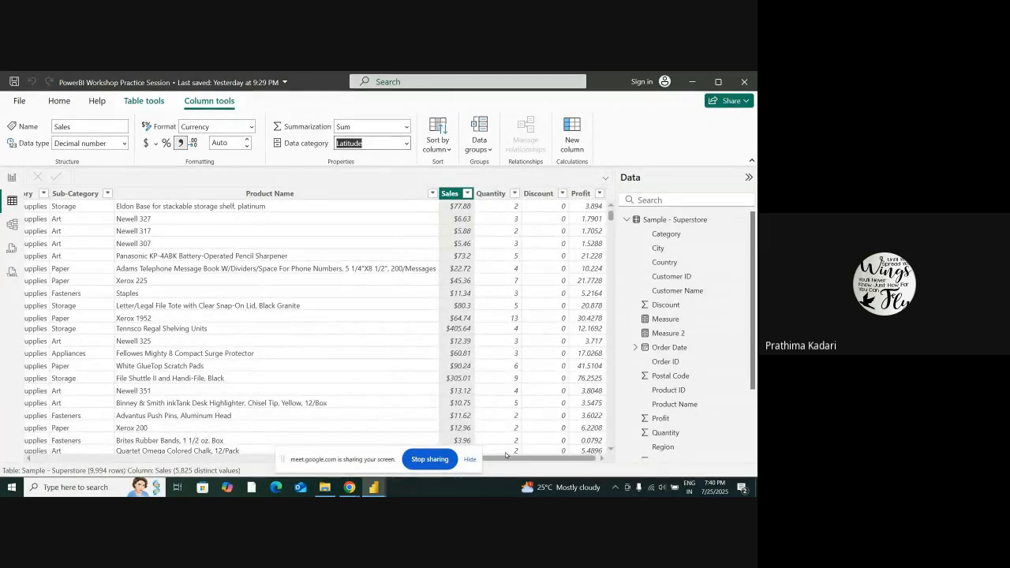
{"action": "left_click_drag", "start_coordinate": [508, 459], "coordinate": [276, 391]}
{"action": "scroll", "coordinate": [325, 342], "scroll_direction": "down", "scroll_amount": 10}
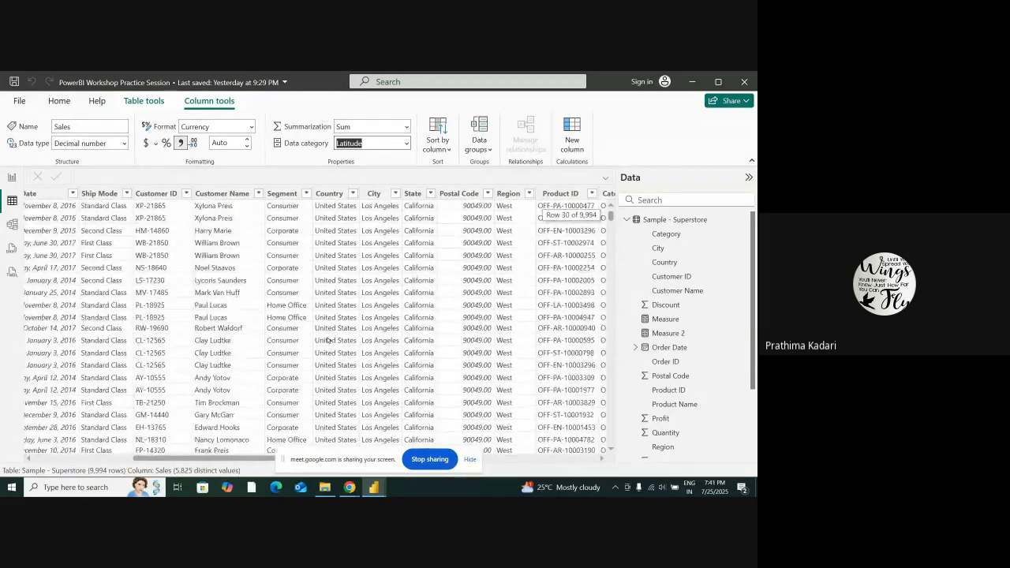
{"action": "scroll", "coordinate": [327, 339], "scroll_direction": "down", "scroll_amount": 5}
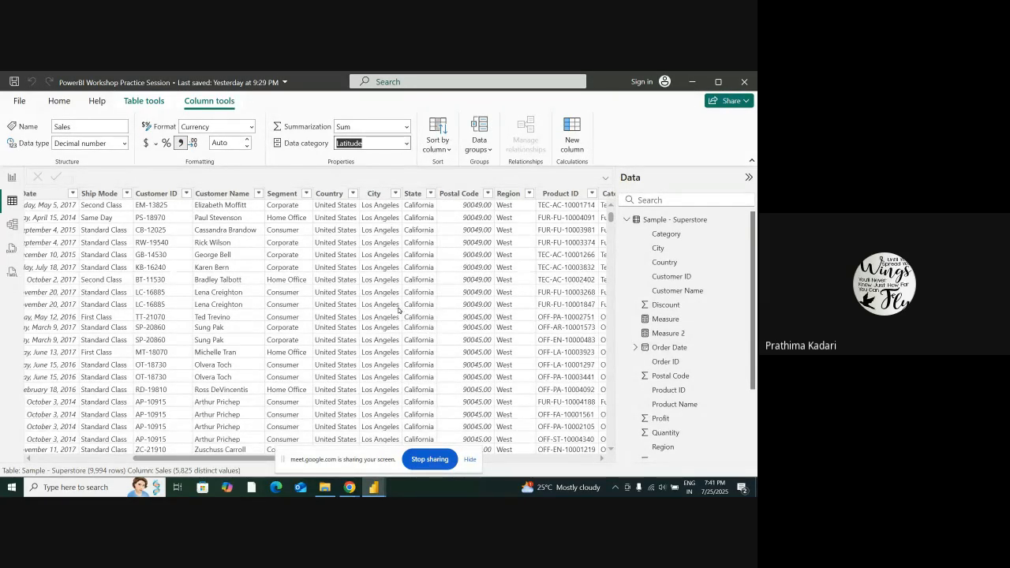
{"action": "left_click", "coordinate": [12, 176]}
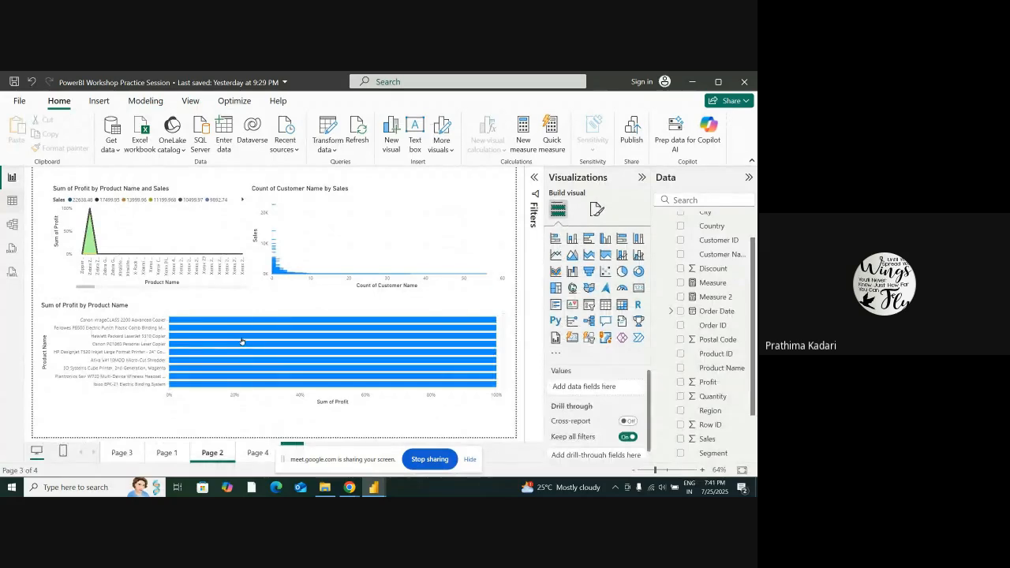
{"action": "left_click", "coordinate": [12, 200]}
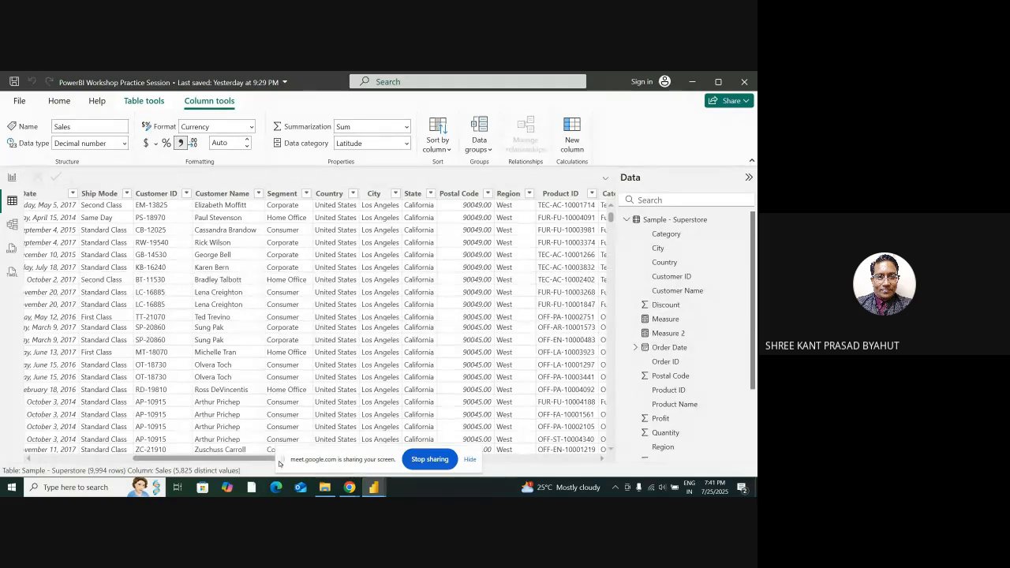
{"action": "left_click_drag", "start_coordinate": [255, 460], "coordinate": [306, 463]}
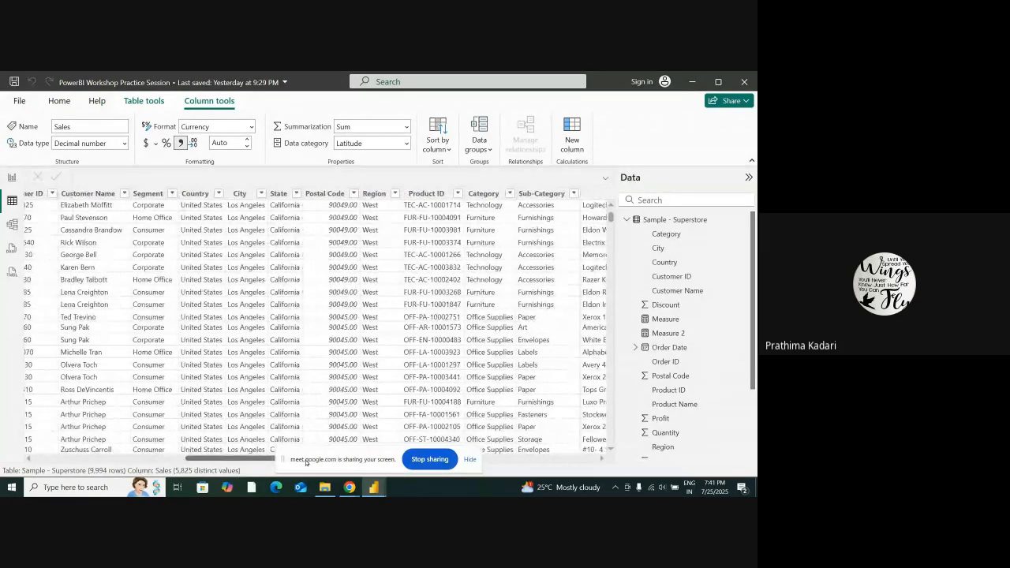
{"action": "scroll", "coordinate": [260, 343], "scroll_direction": "down", "scroll_amount": 15}
{"action": "mouse_move", "coordinate": [610, 218]}
{"action": "left_mouse_down"}
{"action": "mouse_move", "coordinate": [616, 339]}
{"action": "mouse_move", "coordinate": [612, 215]}
{"action": "left_mouse_up"}
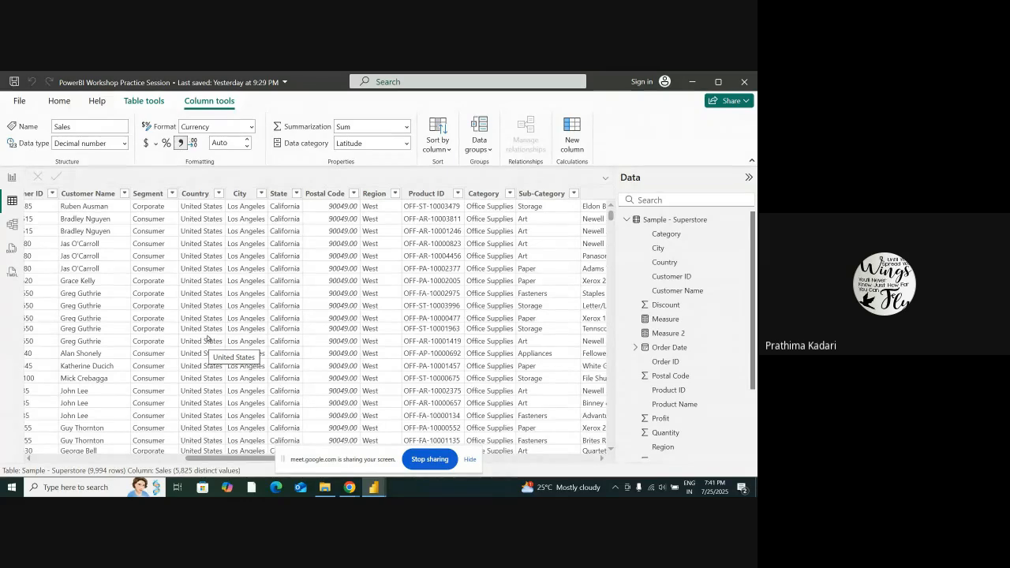
{"action": "left_click_drag", "start_coordinate": [244, 460], "coordinate": [222, 460]}
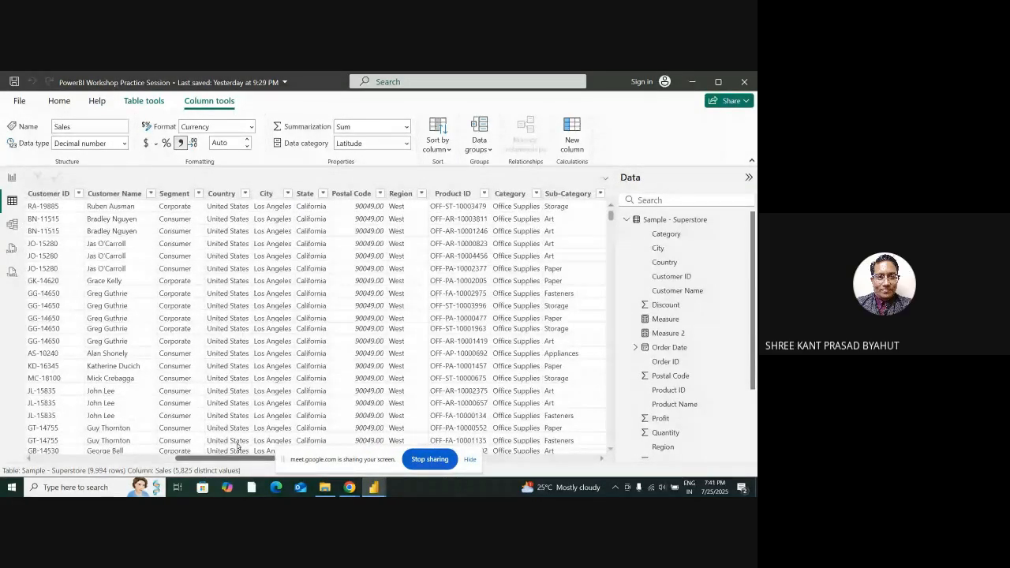
Try to sort the Sales column by the Profit column
{"action": "left_click", "coordinate": [450, 150]}
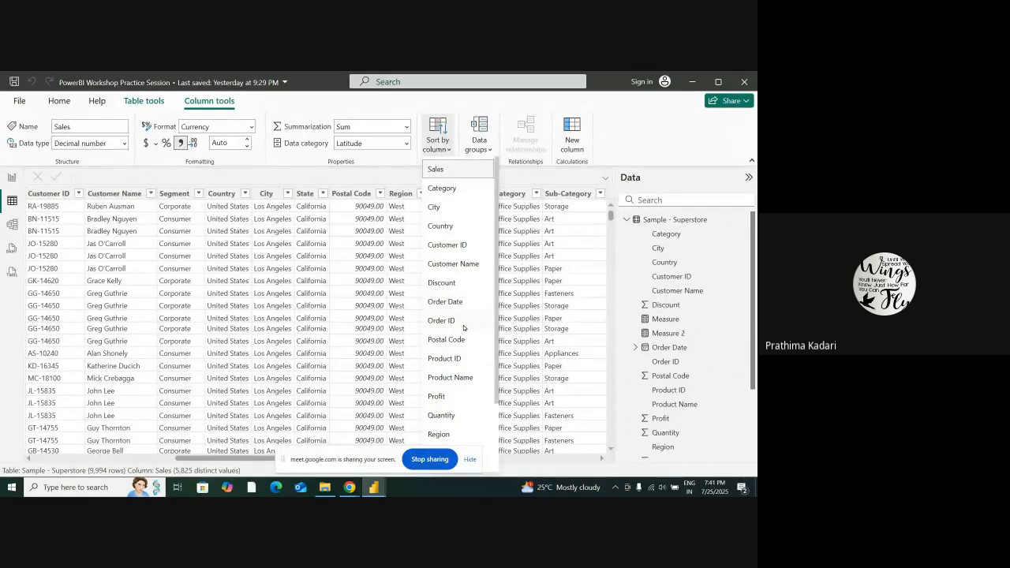
{"action": "scroll", "coordinate": [463, 327], "scroll_direction": "down", "scroll_amount": 2}
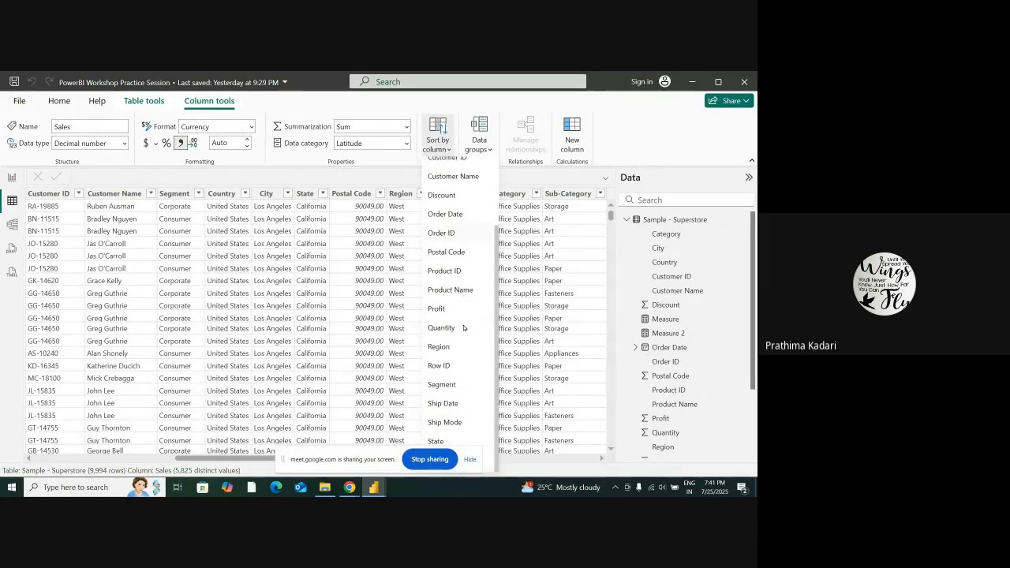
{"action": "left_click", "coordinate": [447, 308]}
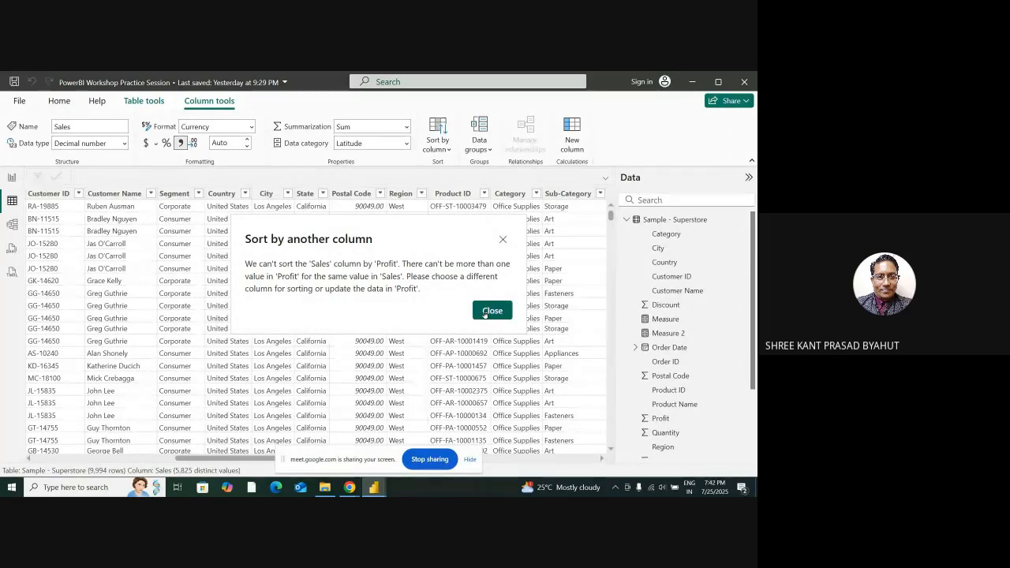
{"action": "left_click", "coordinate": [489, 311]}
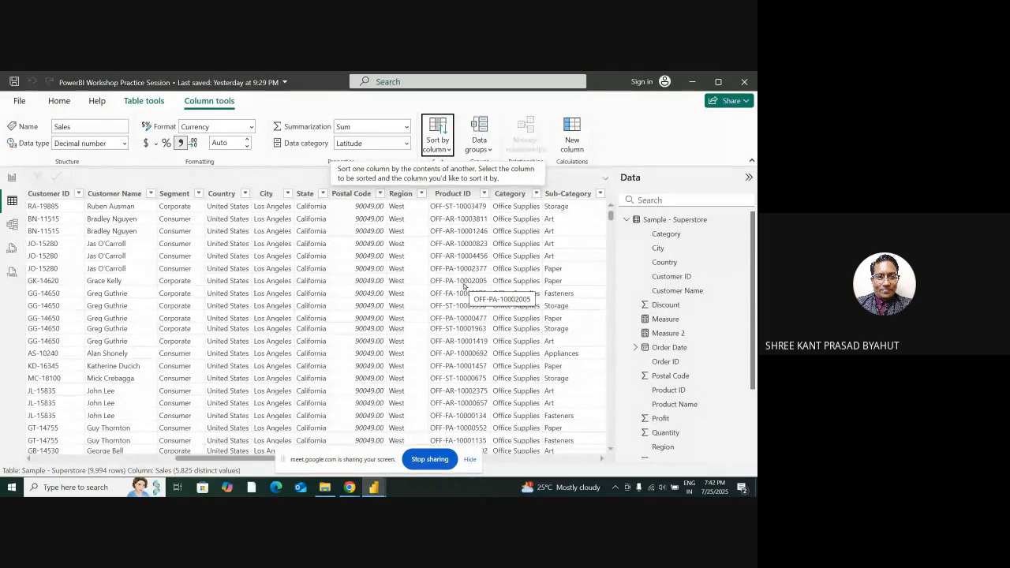
Look through the Superstore table's columns from the shipping details to Sales and Quantity
{"action": "left_click_drag", "start_coordinate": [236, 461], "coordinate": [344, 403]}
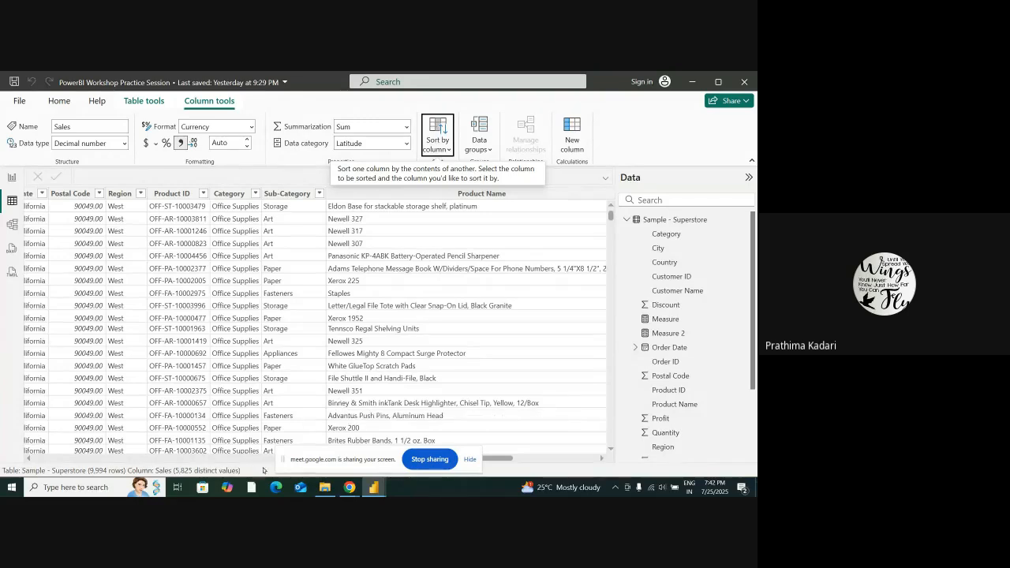
{"action": "scroll", "coordinate": [402, 459], "scroll_direction": "left", "scroll_amount": 5}
{"action": "scroll", "coordinate": [350, 459], "scroll_direction": "left", "scroll_amount": 3}
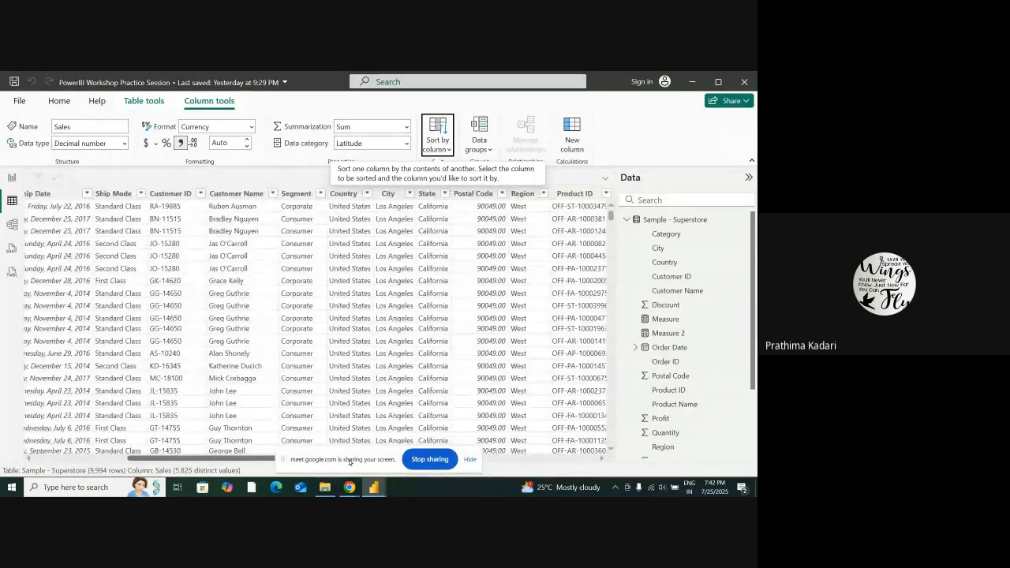
{"action": "scroll", "coordinate": [349, 460], "scroll_direction": "right", "scroll_amount": 10}
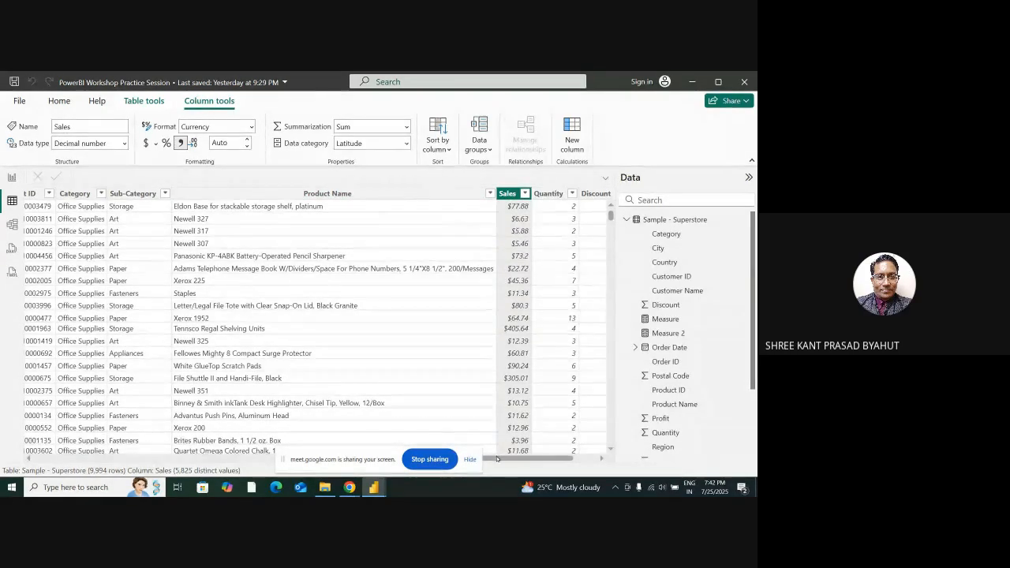
{"action": "scroll", "coordinate": [497, 458], "scroll_direction": "left", "scroll_amount": 3}
{"action": "scroll", "coordinate": [497, 458], "scroll_direction": "right", "scroll_amount": 3}
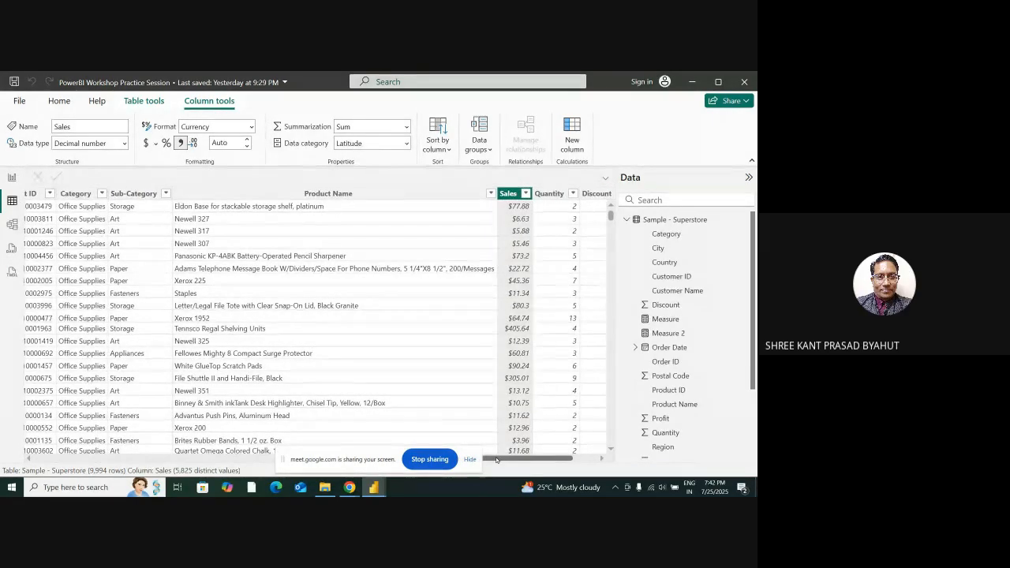
{"action": "scroll", "coordinate": [497, 458], "scroll_direction": "left", "scroll_amount": 3}
{"action": "scroll", "coordinate": [418, 458], "scroll_direction": "left", "scroll_amount": 3}
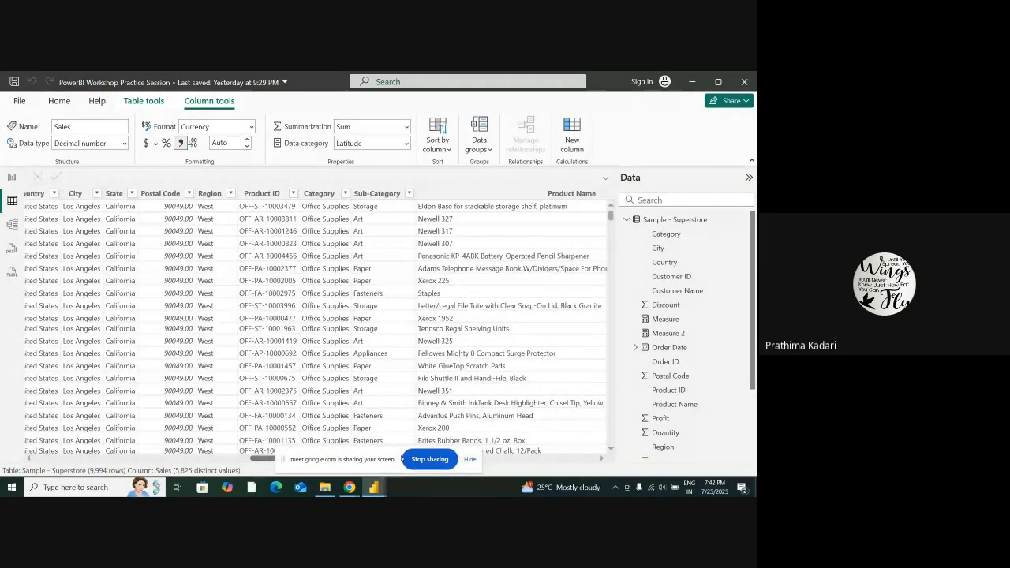
{"action": "scroll", "coordinate": [399, 457], "scroll_direction": "left", "scroll_amount": 1}
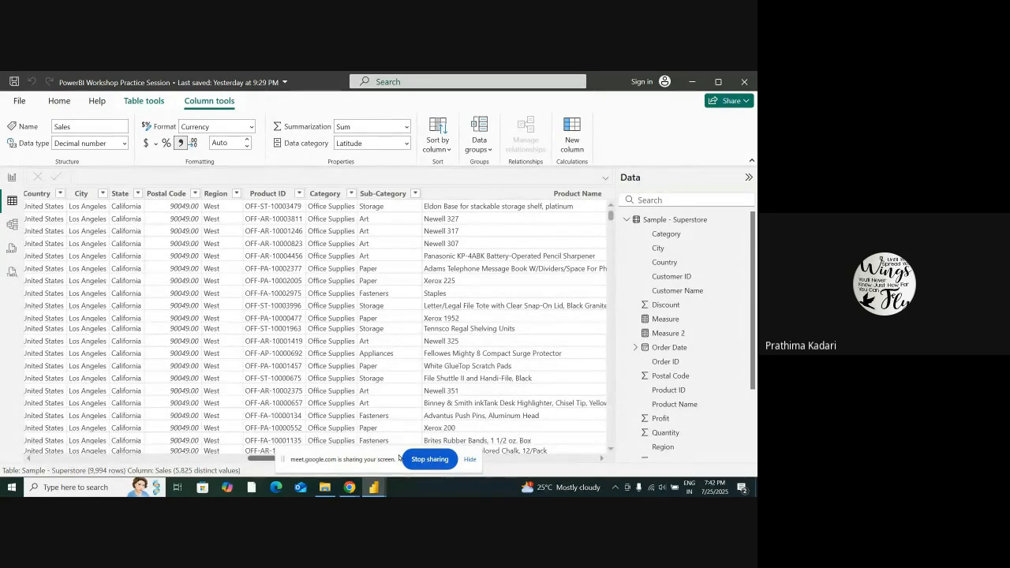
{"action": "scroll", "coordinate": [399, 458], "scroll_direction": "left", "scroll_amount": 1}
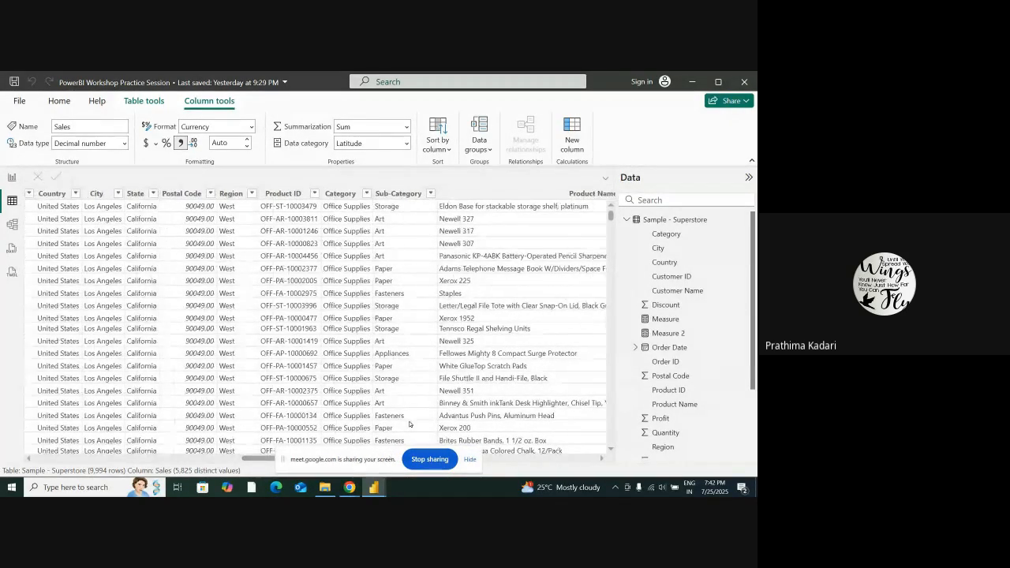
Review the sort-by-column choices for Sales and the Profit column's sort and filter options, keeping all Profit values selected
{"action": "left_click", "coordinate": [448, 150]}
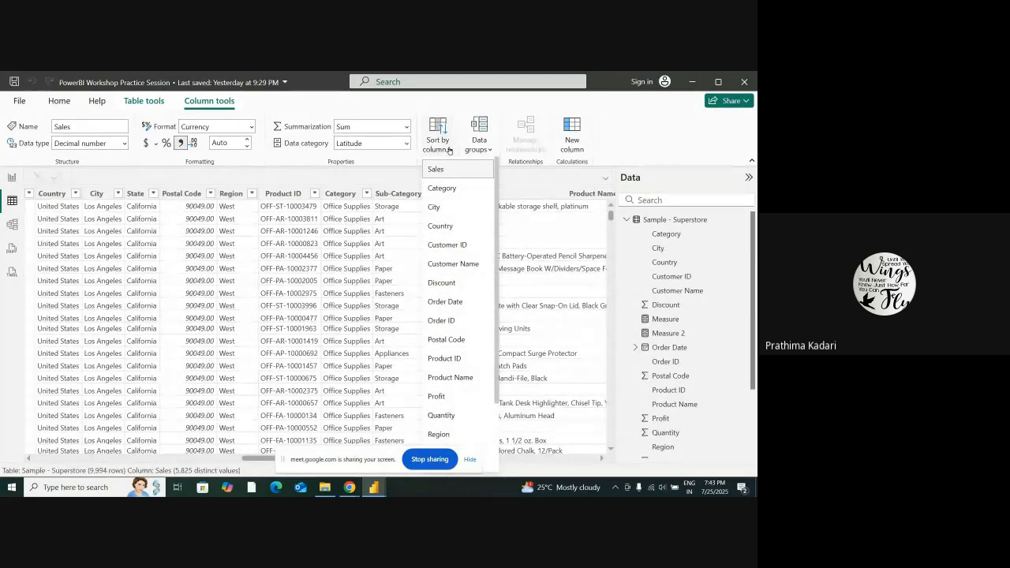
{"action": "left_click", "coordinate": [287, 181]}
{"action": "left_click_drag", "start_coordinate": [254, 458], "coordinate": [499, 496]}
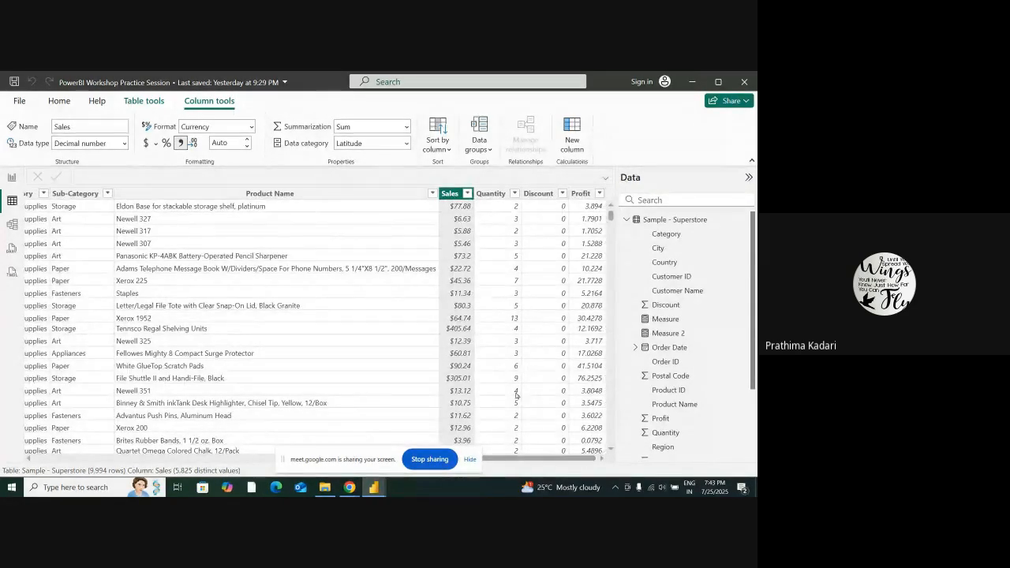
{"action": "left_click", "coordinate": [600, 193]}
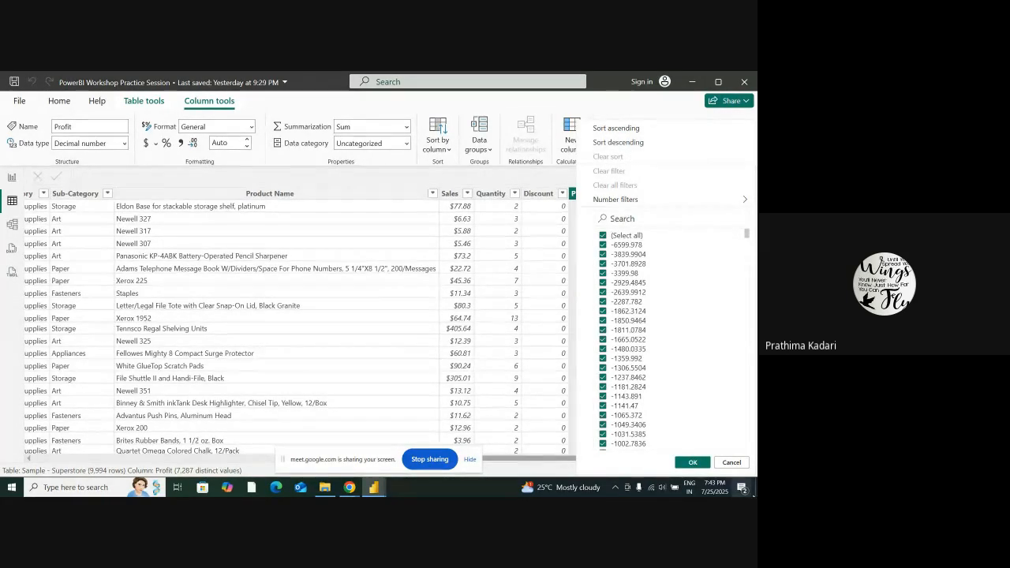
{"action": "left_click", "coordinate": [693, 462]}
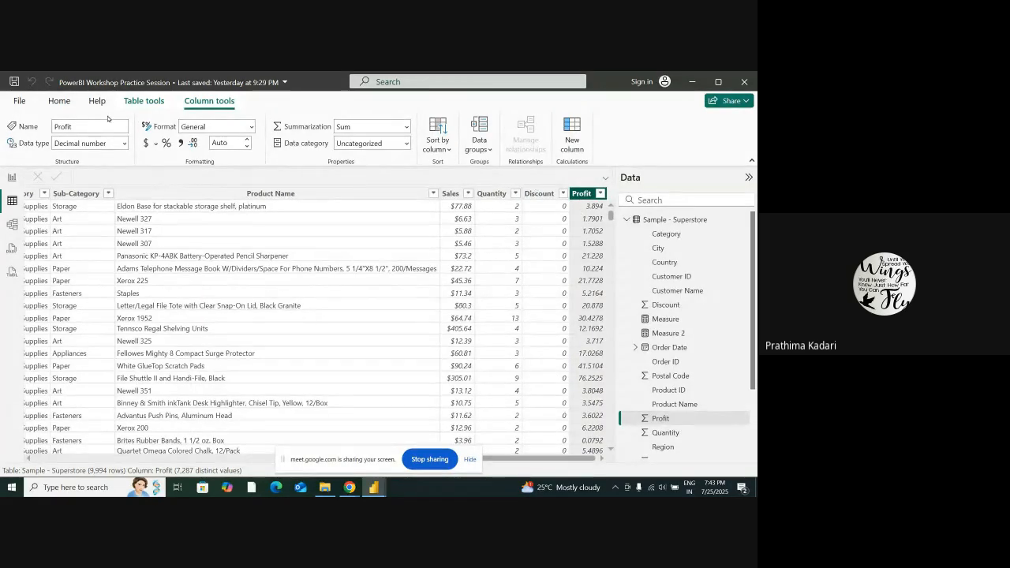
Set the Profit column's default summarization to Maximum, leaving its data category uncategorized
{"action": "left_click", "coordinate": [405, 128]}
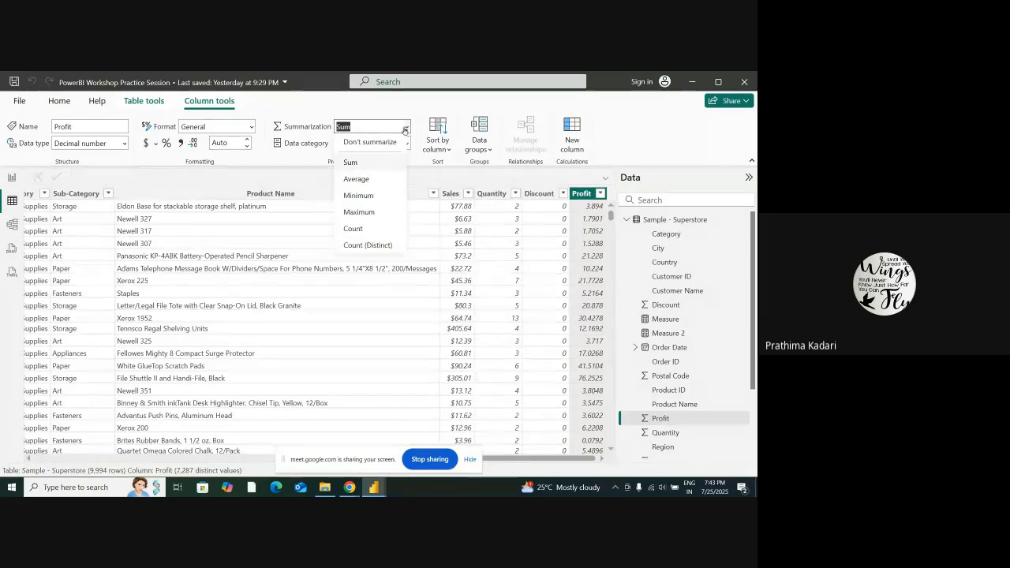
{"action": "left_click", "coordinate": [368, 214]}
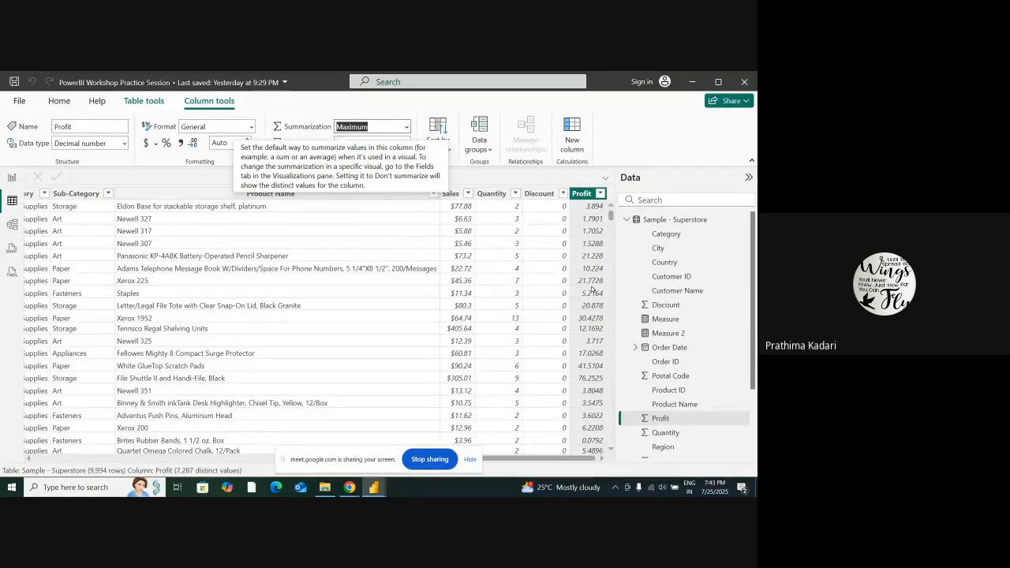
{"action": "left_click", "coordinate": [198, 178]}
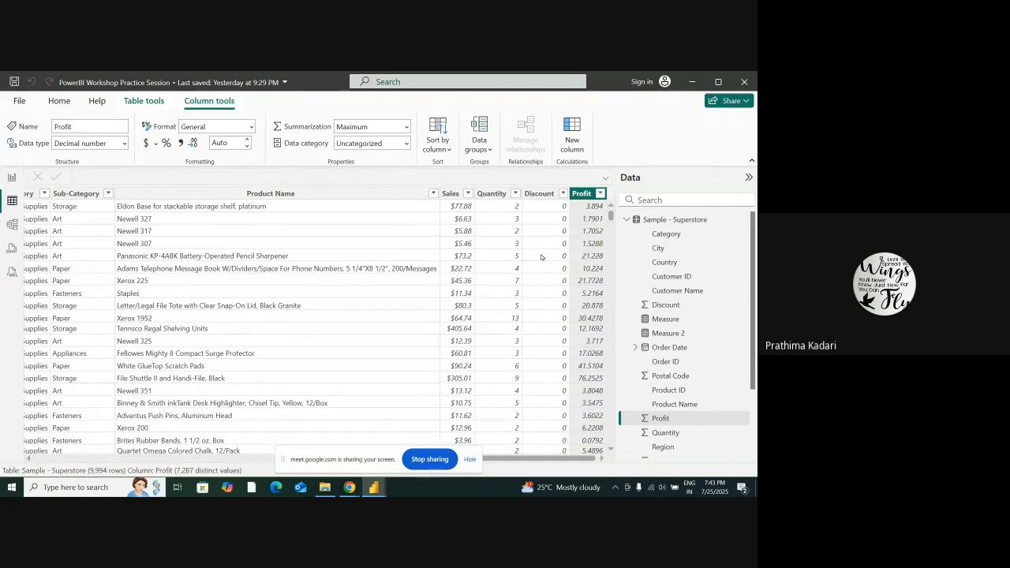
{"action": "left_click", "coordinate": [232, 141]}
{"action": "left_click", "coordinate": [366, 143]}
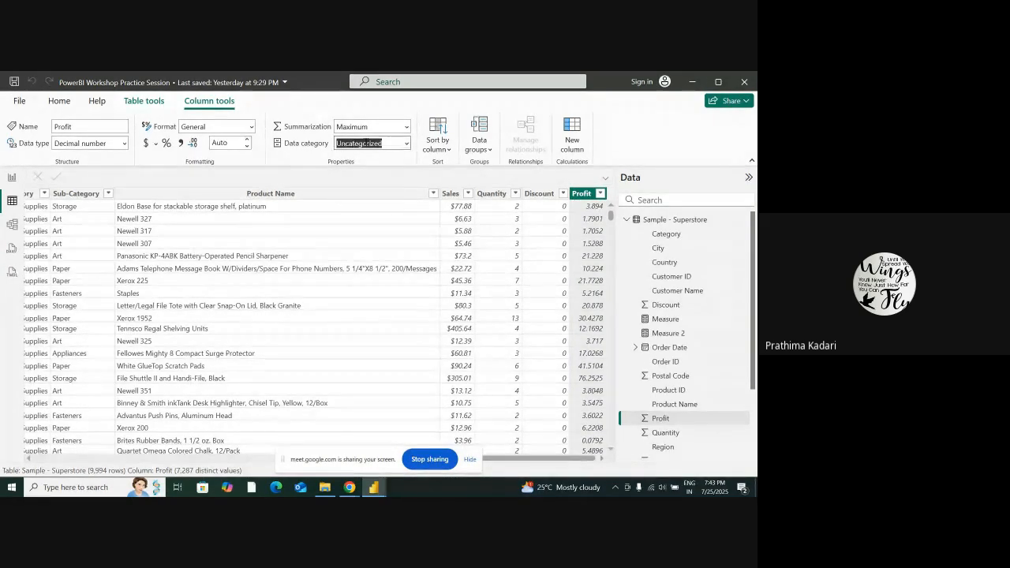
{"action": "left_click", "coordinate": [232, 142]}
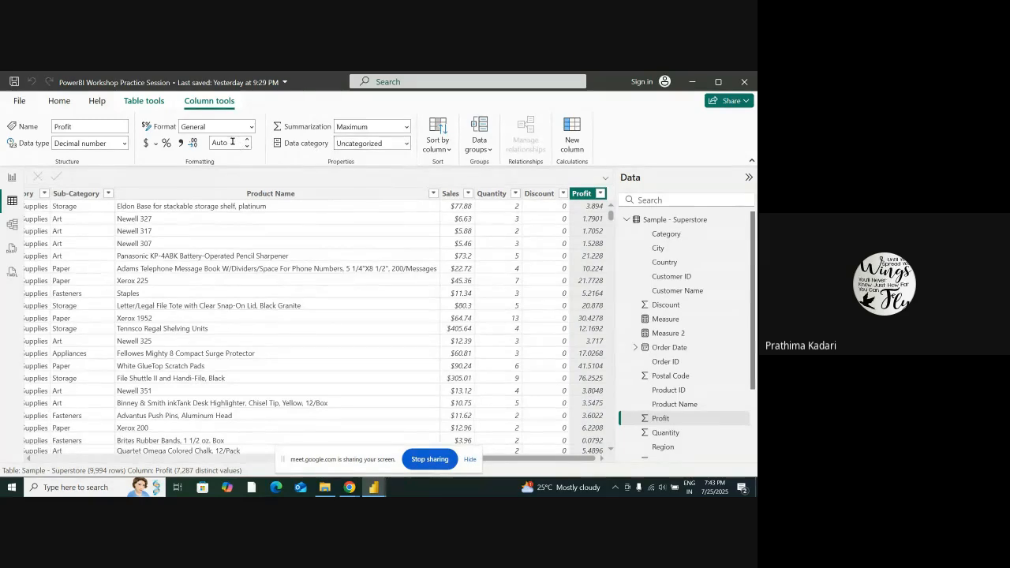
Try a decimal-number format with 4 decimal places on the Profit column, and set its format to Currency with automatic decimals
{"action": "left_click", "coordinate": [147, 145]}
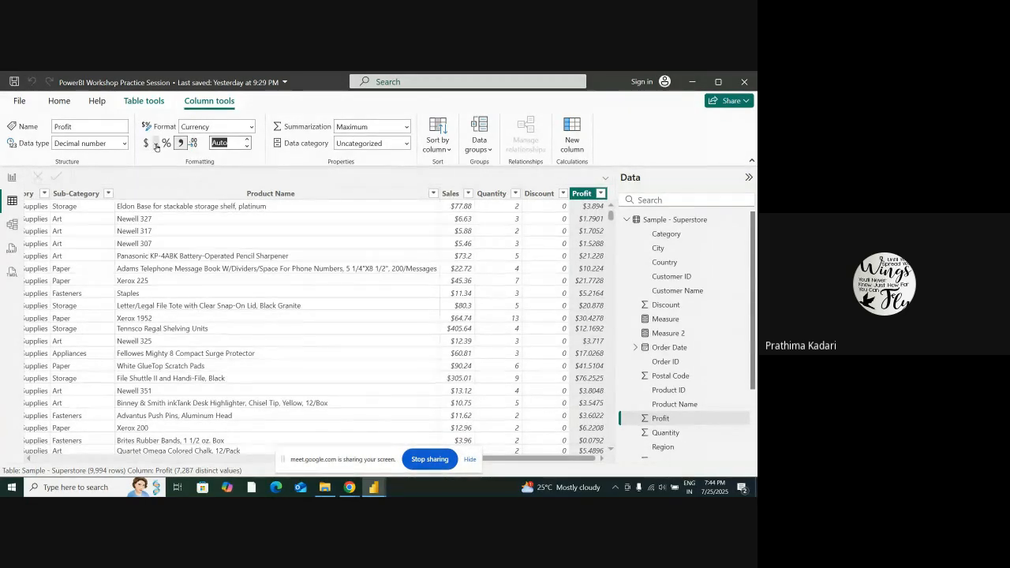
{"action": "left_click", "coordinate": [157, 145]}
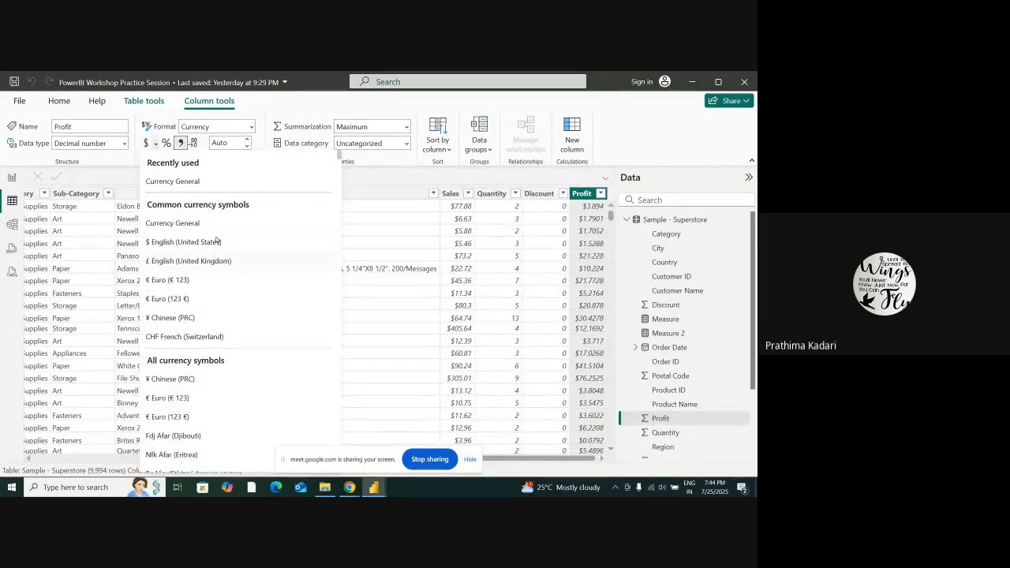
{"action": "left_click", "coordinate": [182, 144]}
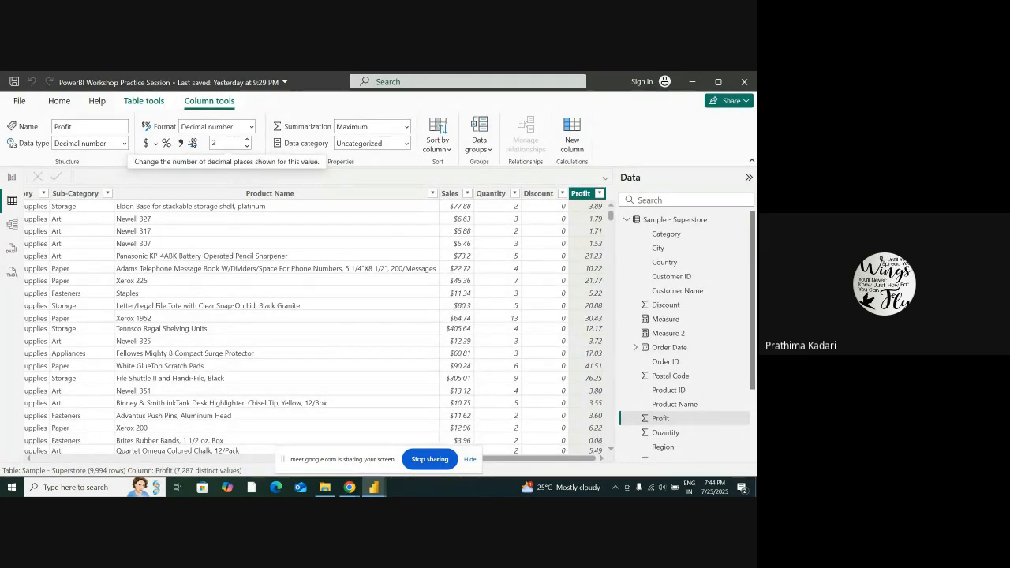
{"action": "left_click", "coordinate": [231, 143]}
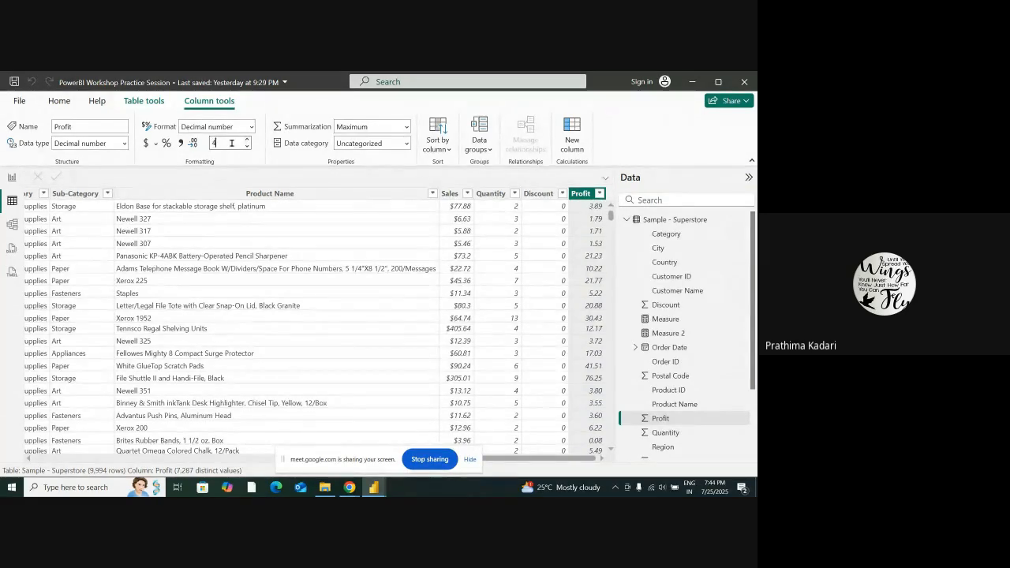
{"action": "type", "text": "4"}
{"action": "key", "text": "Return"}
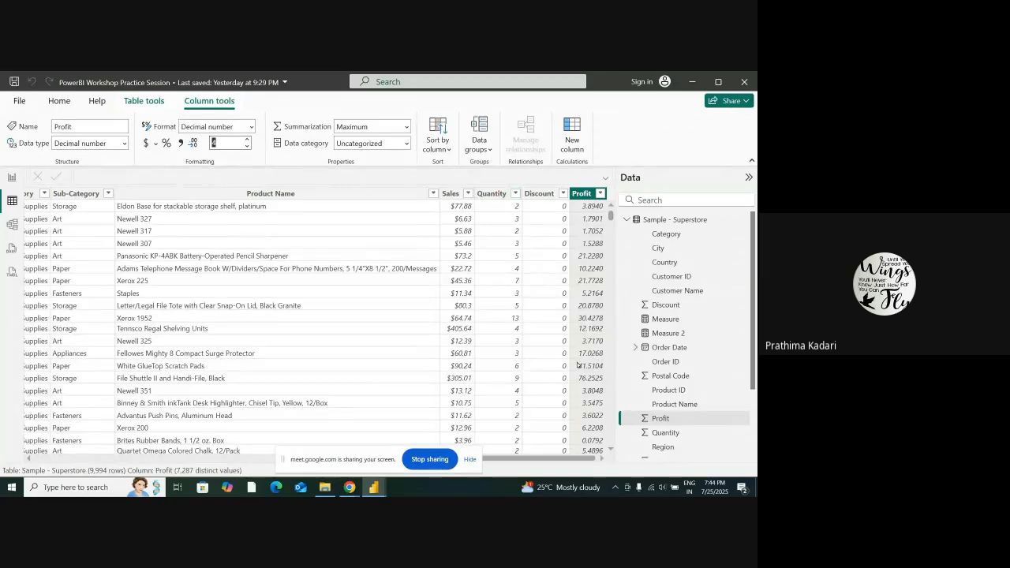
{"action": "left_click", "coordinate": [146, 143]}
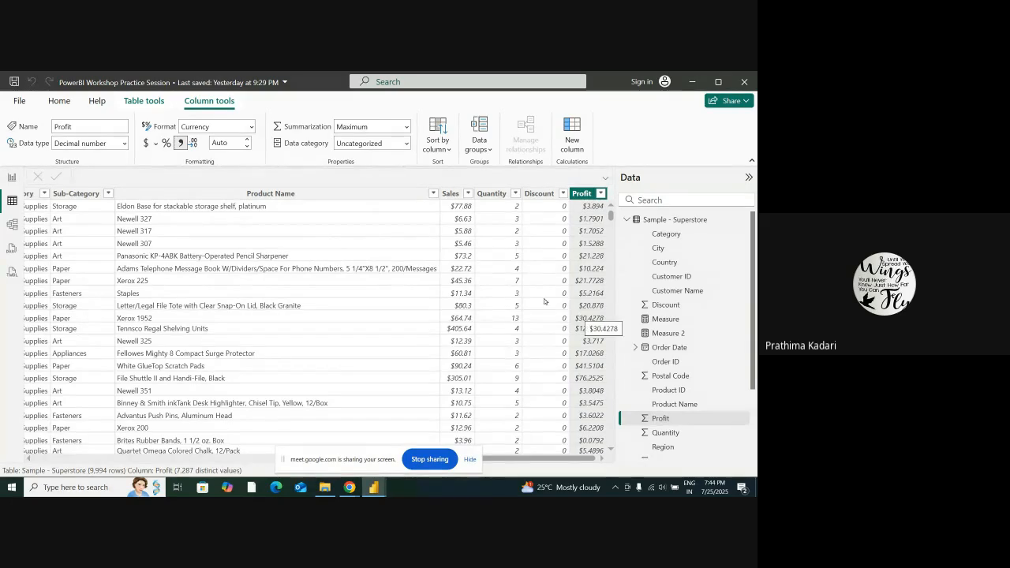
Add a slicer to report Page 4 and assign the Profit field to it
{"action": "left_click", "coordinate": [11, 177]}
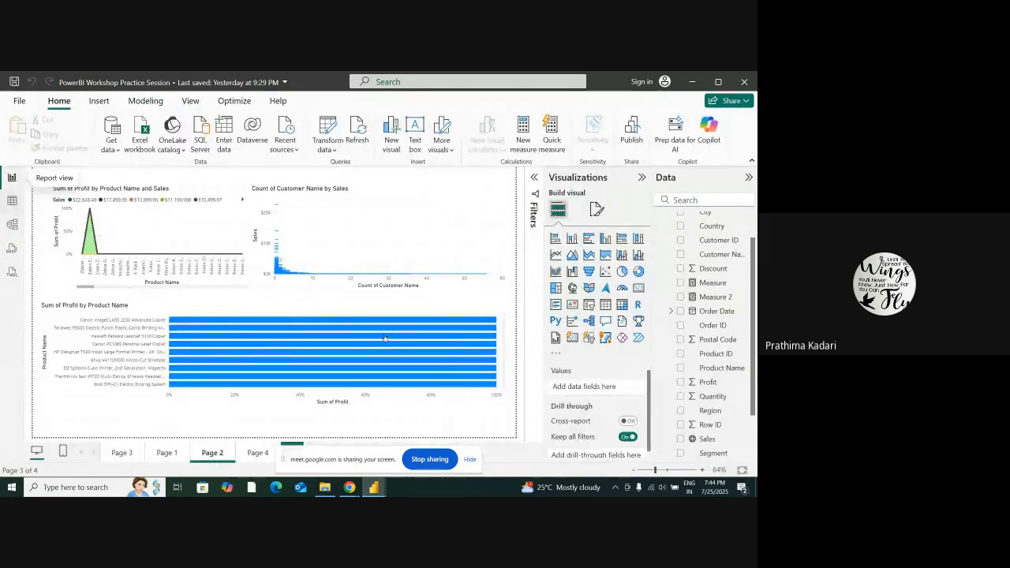
{"action": "left_click", "coordinate": [258, 453]}
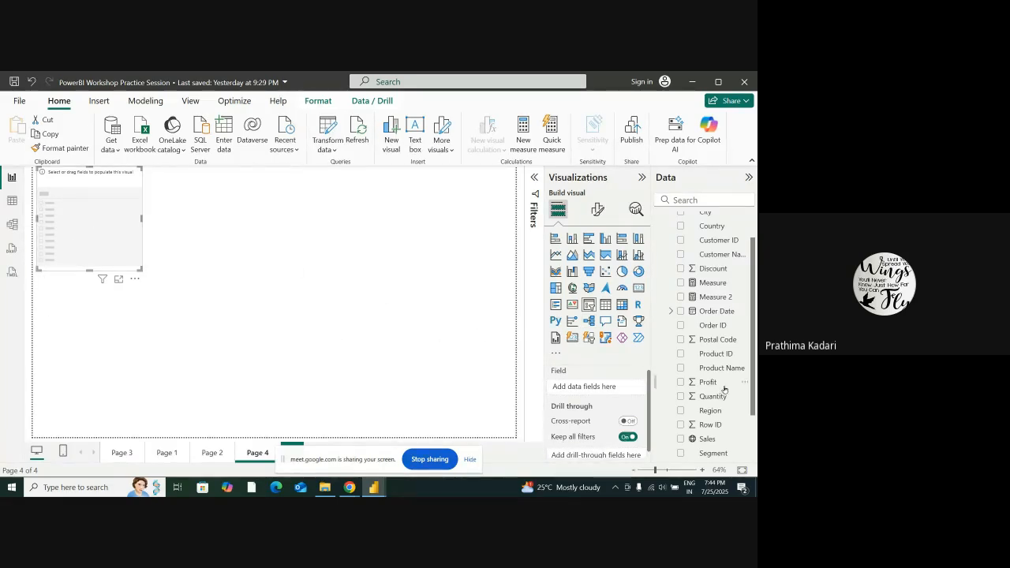
{"action": "left_click", "coordinate": [12, 201]}
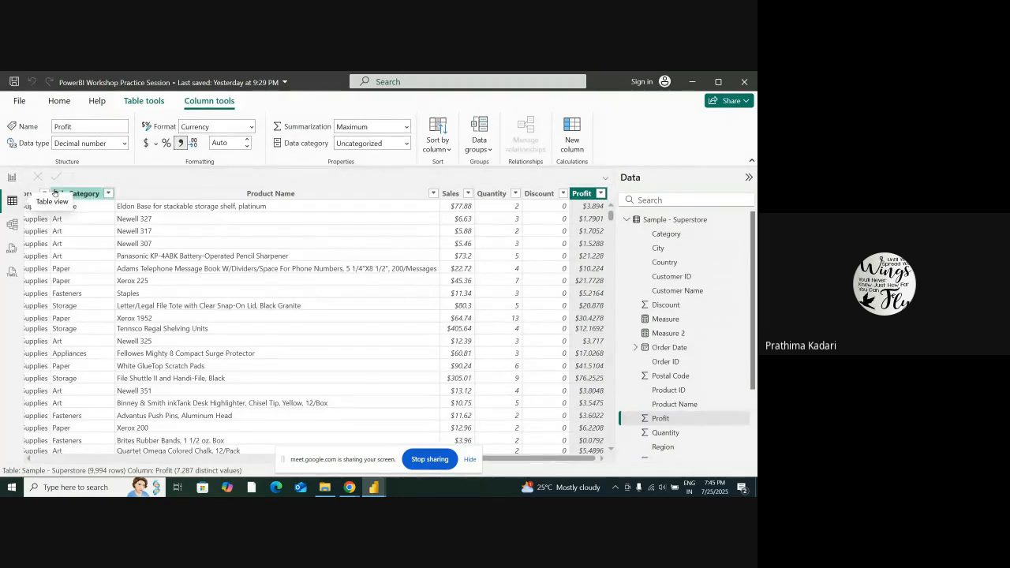
{"action": "left_click", "coordinate": [11, 178]}
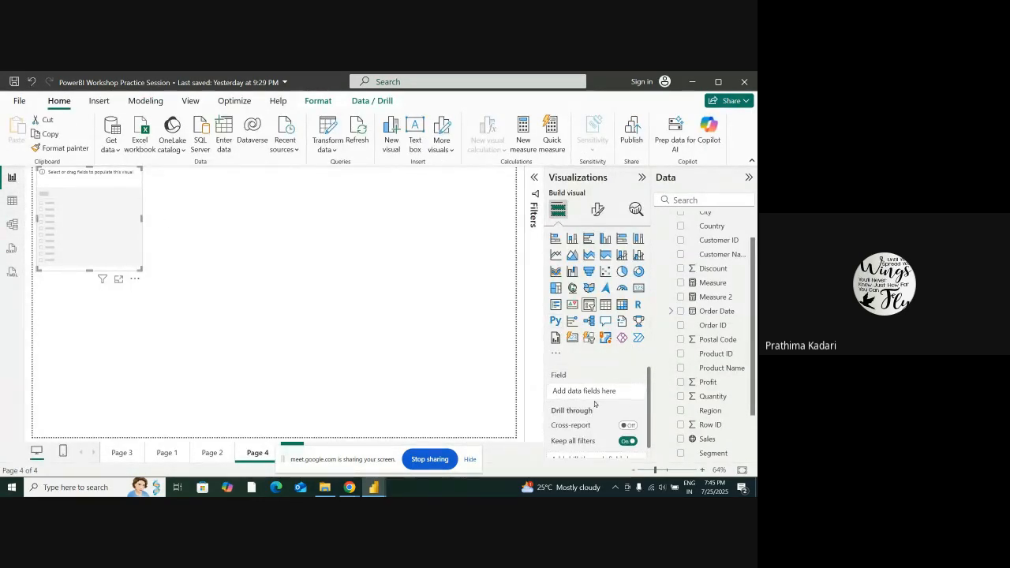
{"action": "scroll", "coordinate": [725, 306], "scroll_direction": "up", "scroll_amount": 1}
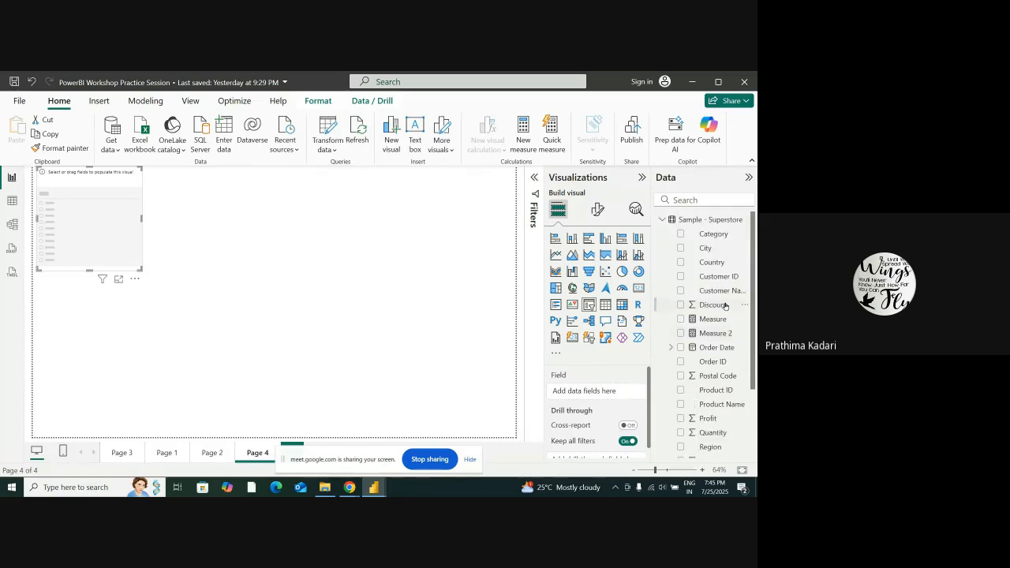
{"action": "scroll", "coordinate": [725, 306], "scroll_direction": "down", "scroll_amount": 3}
{"action": "left_click_drag", "start_coordinate": [708, 322], "coordinate": [591, 391]}
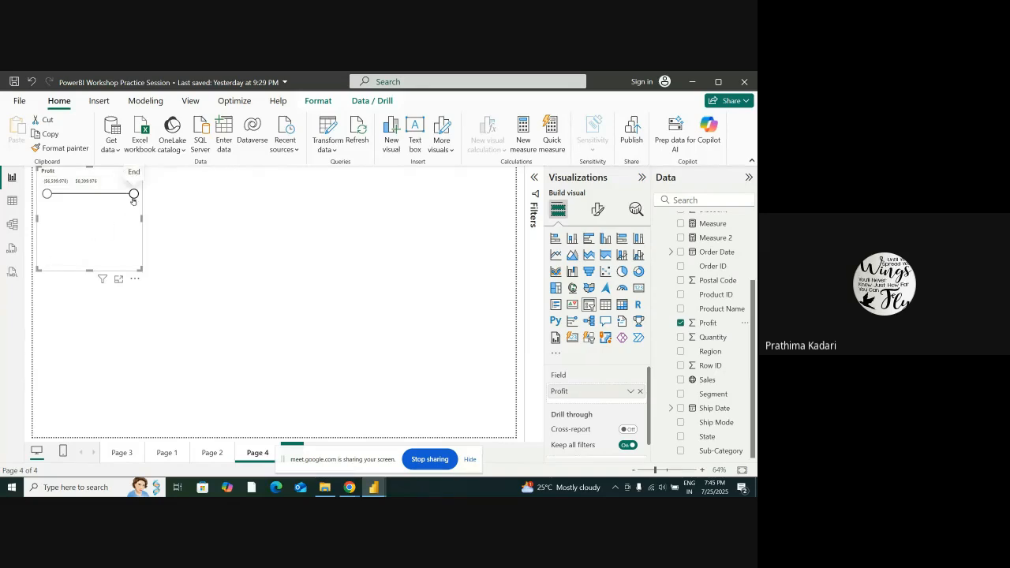
Lower the Profit slicer's upper limit to about -$4,267, and move and enlarge the slicer to cover most of the page
{"action": "left_click_drag", "start_coordinate": [134, 194], "coordinate": [60, 201]}
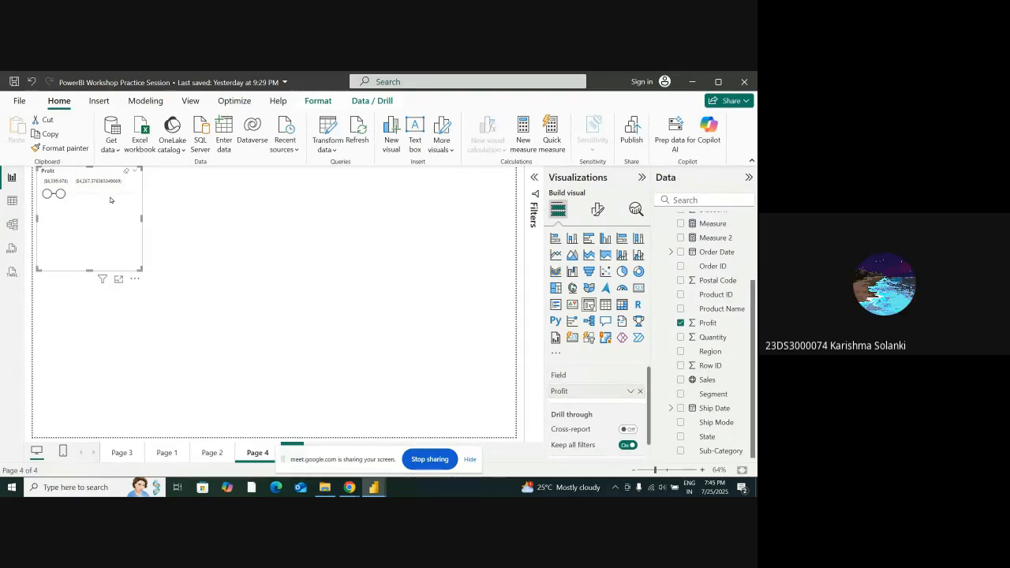
{"action": "left_click_drag", "start_coordinate": [97, 220], "coordinate": [288, 244]}
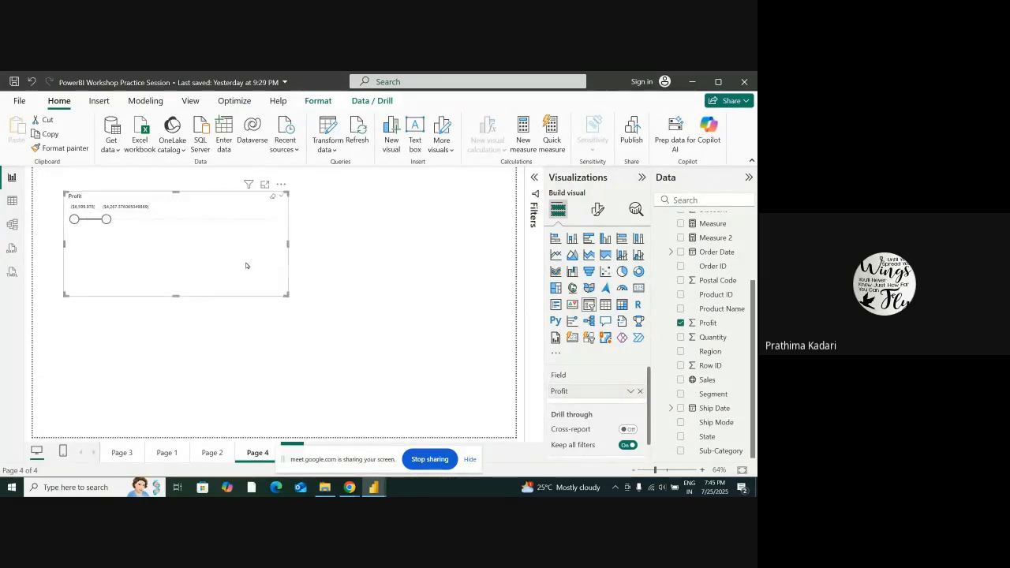
{"action": "left_click_drag", "start_coordinate": [180, 304], "coordinate": [181, 328]}
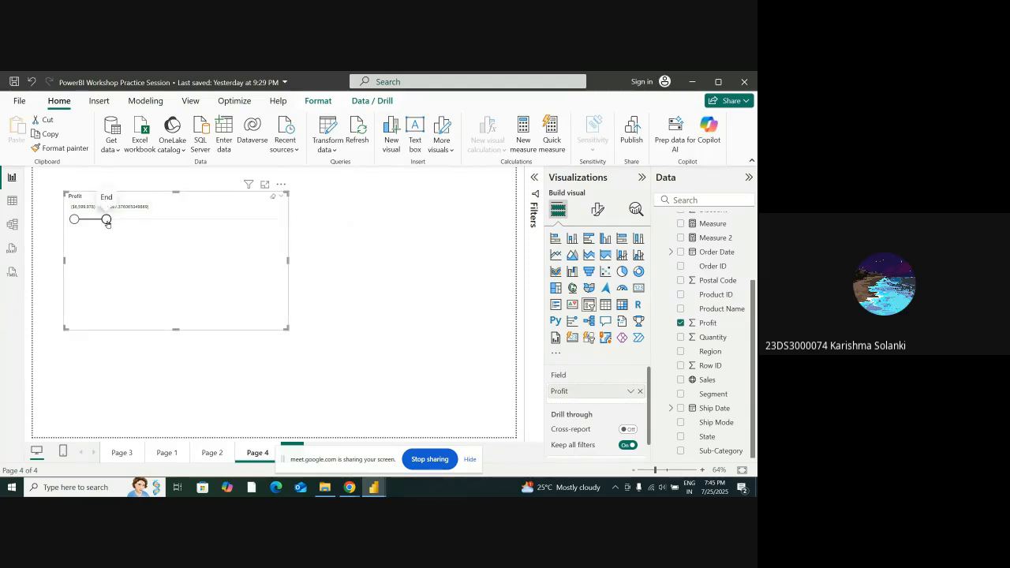
{"action": "left_click_drag", "start_coordinate": [175, 329], "coordinate": [175, 411]}
{"action": "left_click_drag", "start_coordinate": [286, 300], "coordinate": [452, 313]}
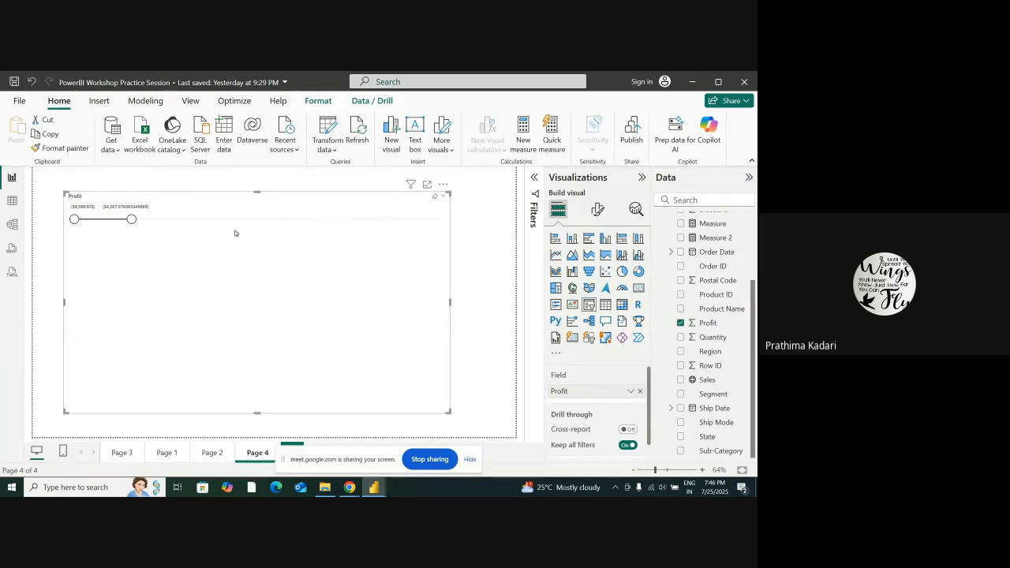
{"action": "left_click", "coordinate": [421, 149]}
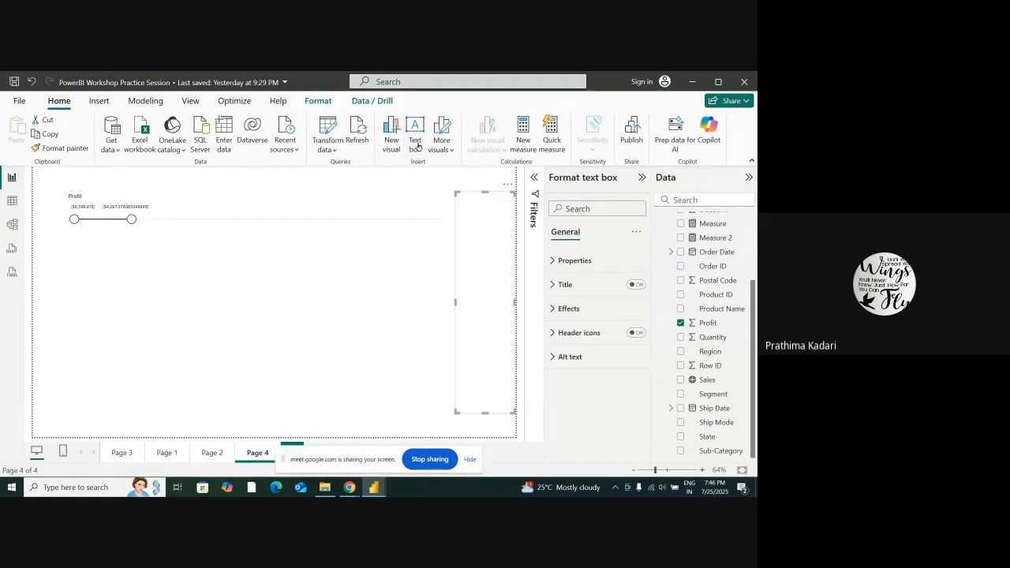
{"action": "left_click", "coordinate": [473, 217]}
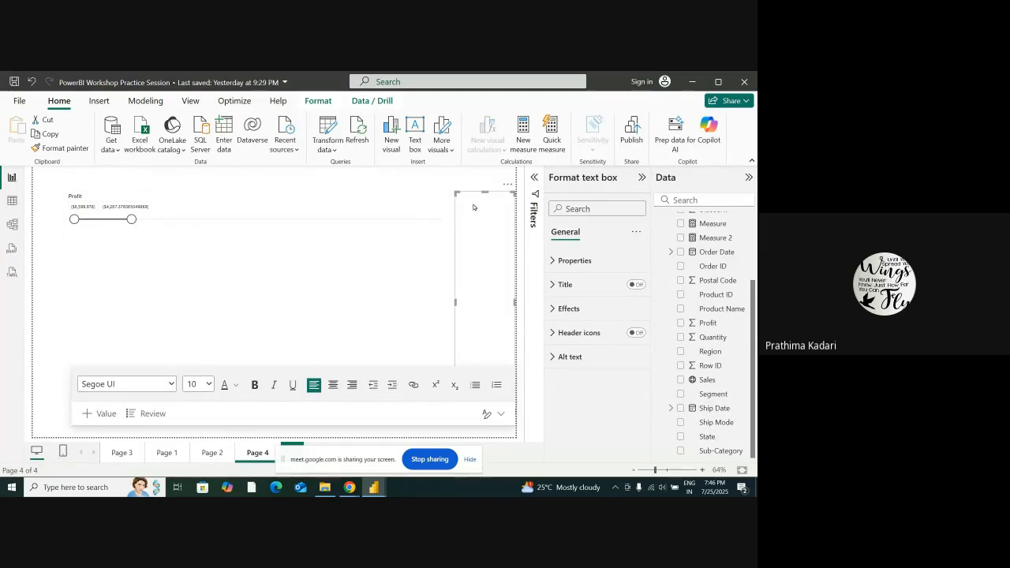
{"action": "left_click_drag", "start_coordinate": [484, 193], "coordinate": [497, 394]}
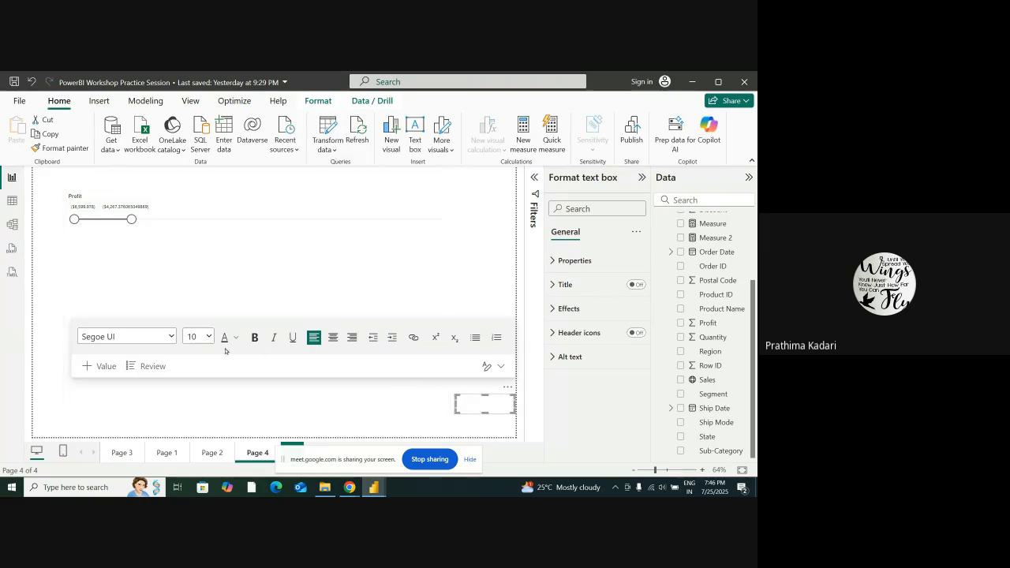
{"action": "left_click", "coordinate": [100, 366]}
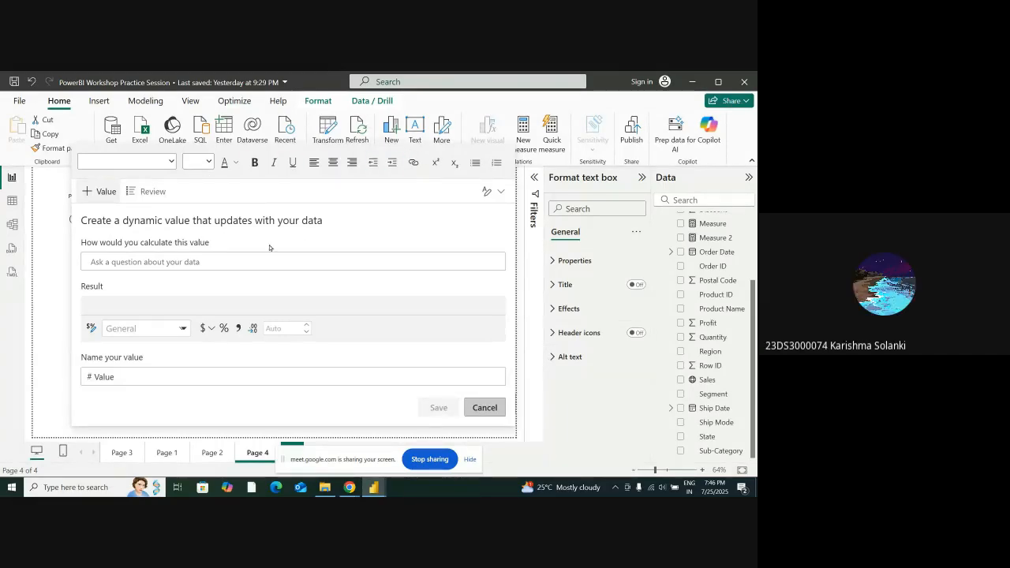
{"action": "left_click", "coordinate": [56, 363]}
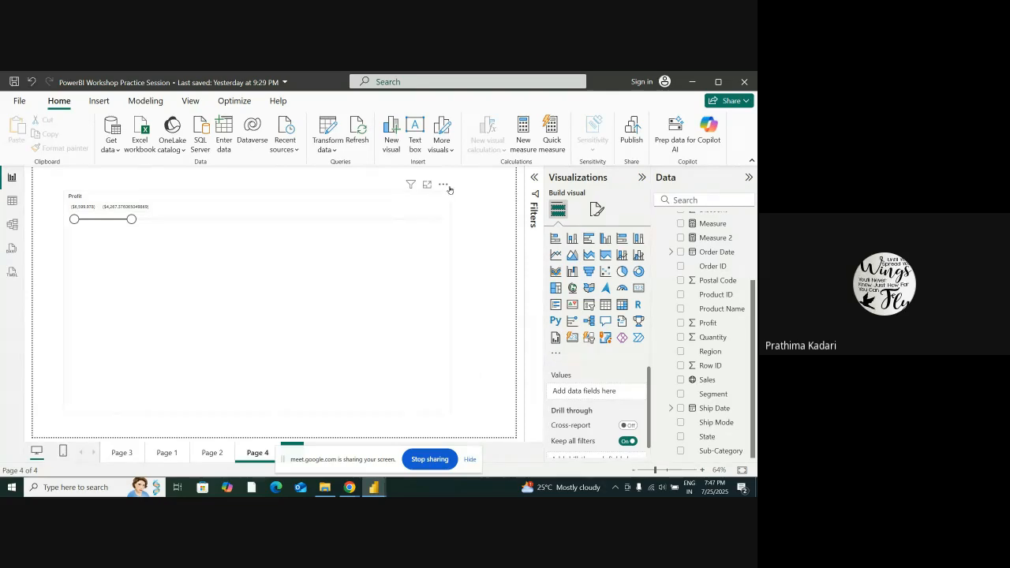
Insert a text box beside the Profit slicer and keep its narrative type as Custom
{"action": "left_click", "coordinate": [419, 140]}
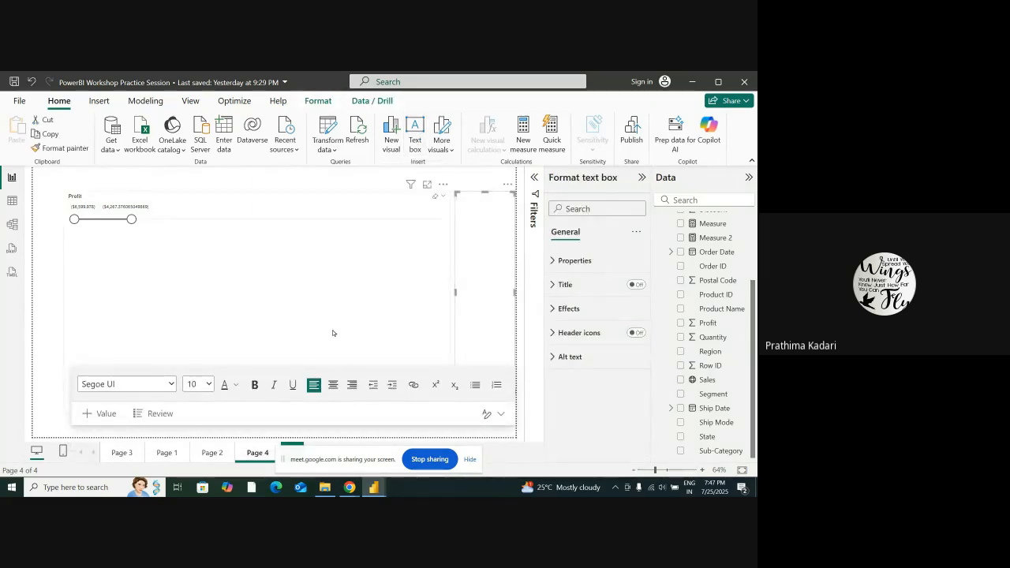
{"action": "left_click", "coordinate": [488, 415]}
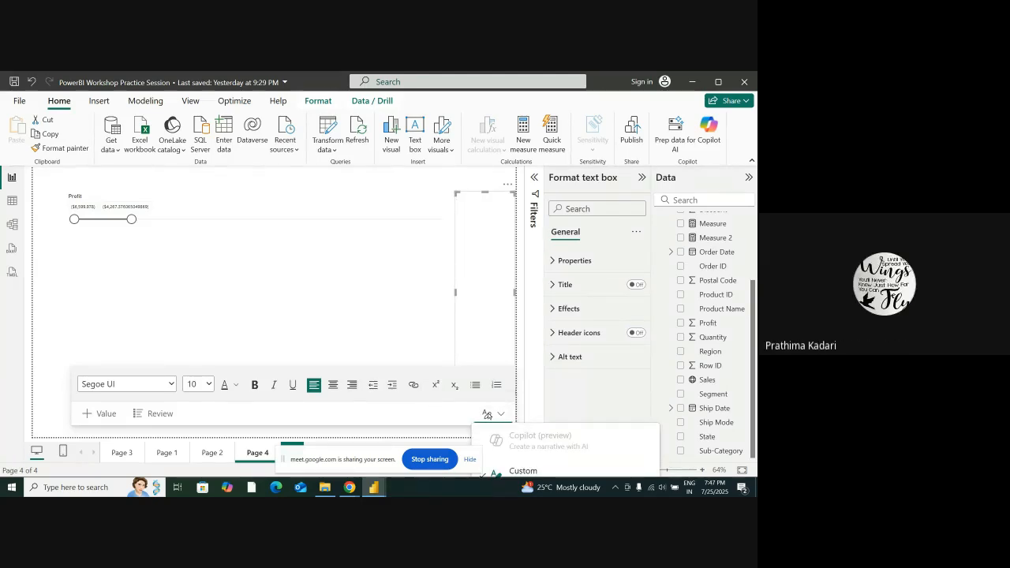
{"action": "left_click", "coordinate": [523, 470]}
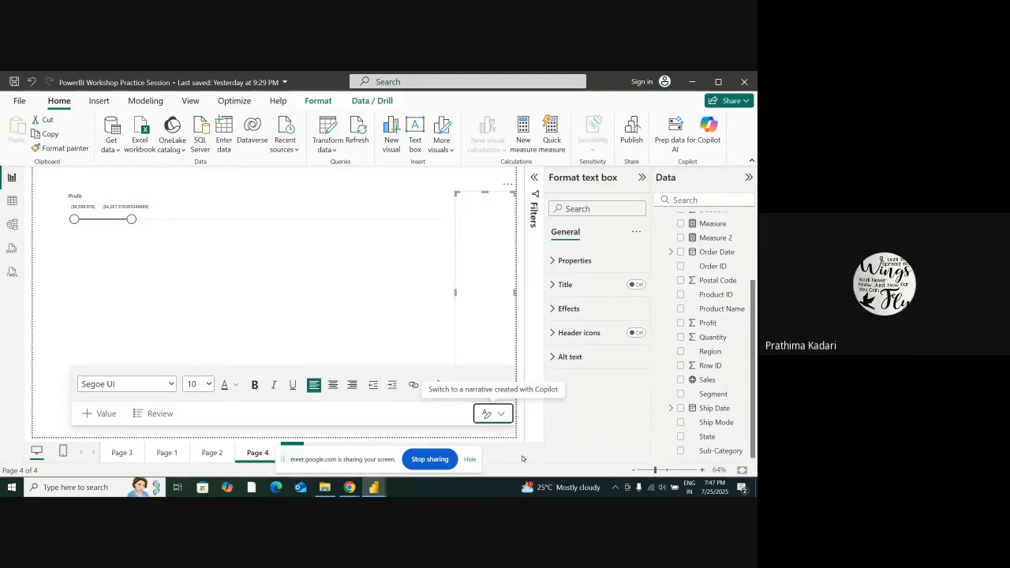
{"action": "left_click", "coordinate": [501, 415]}
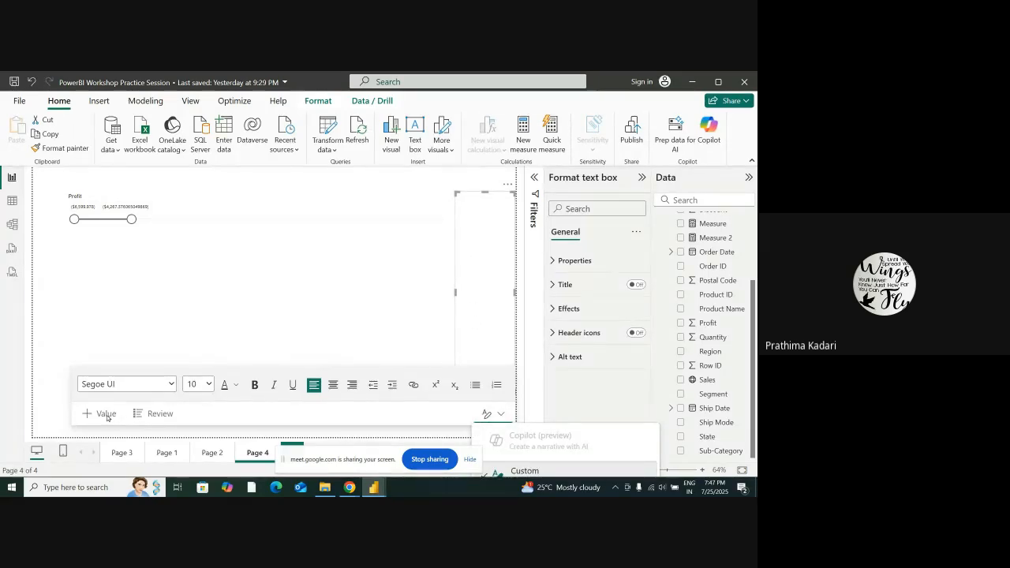
{"action": "key", "text": "Escape"}
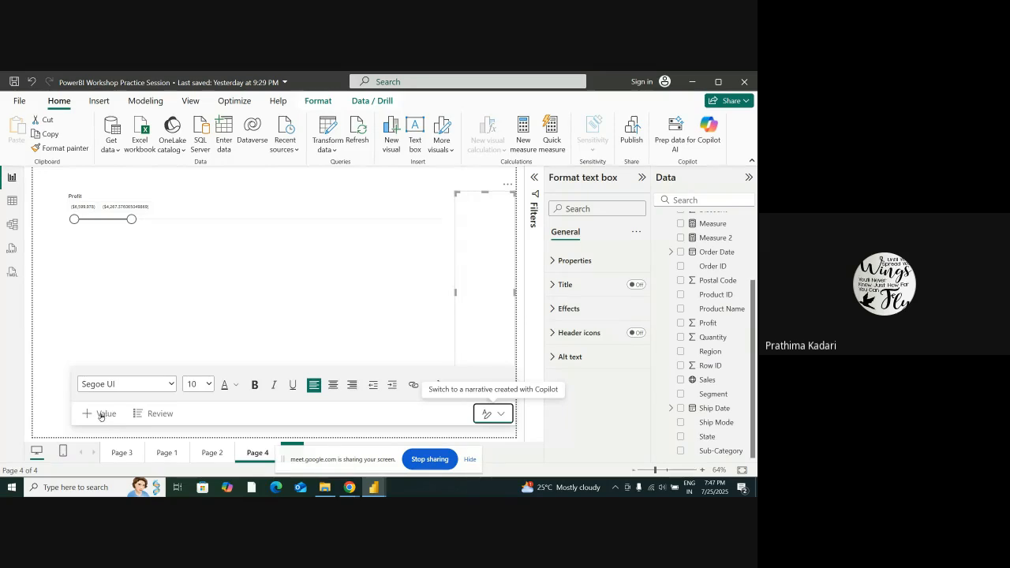
Start a new dynamic value in the text box and name it Profit
{"action": "left_click", "coordinate": [102, 413]}
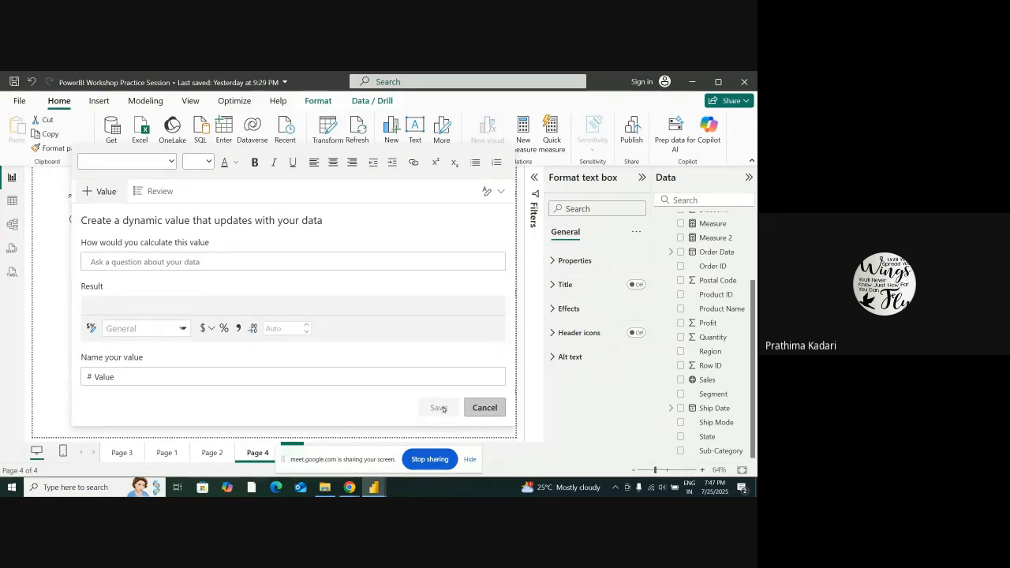
{"action": "double_click", "coordinate": [124, 377]}
{"action": "type", "text": "Profich"}
{"action": "key", "text": "BackSpace"}
{"action": "key", "text": "BackSpace"}
Define the dynamic value's calculation as "Adding a maximum buffer to profits" and save it into the text box
{"action": "type", "text": "Addin"}
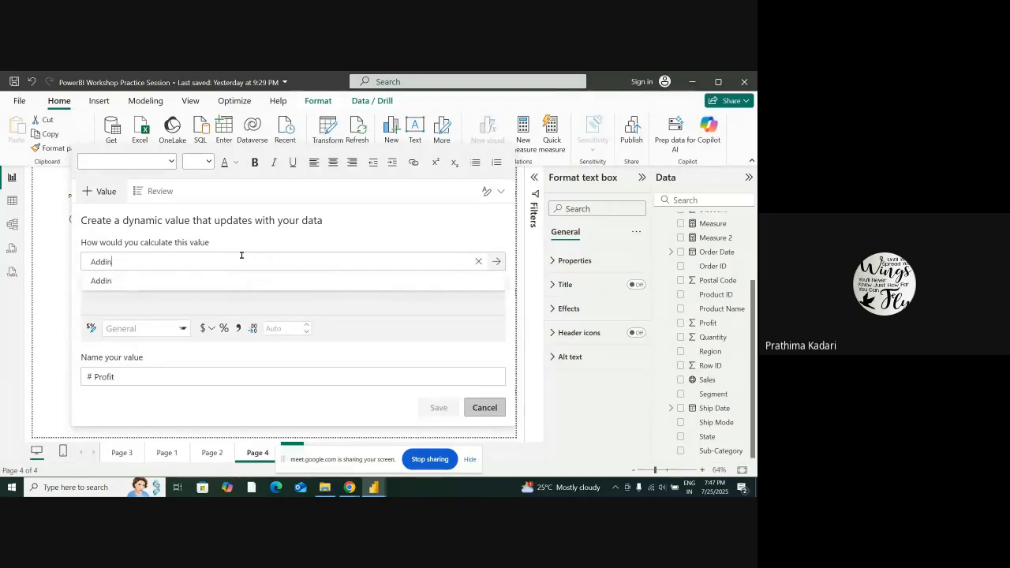
{"action": "type", "text": "g a "}
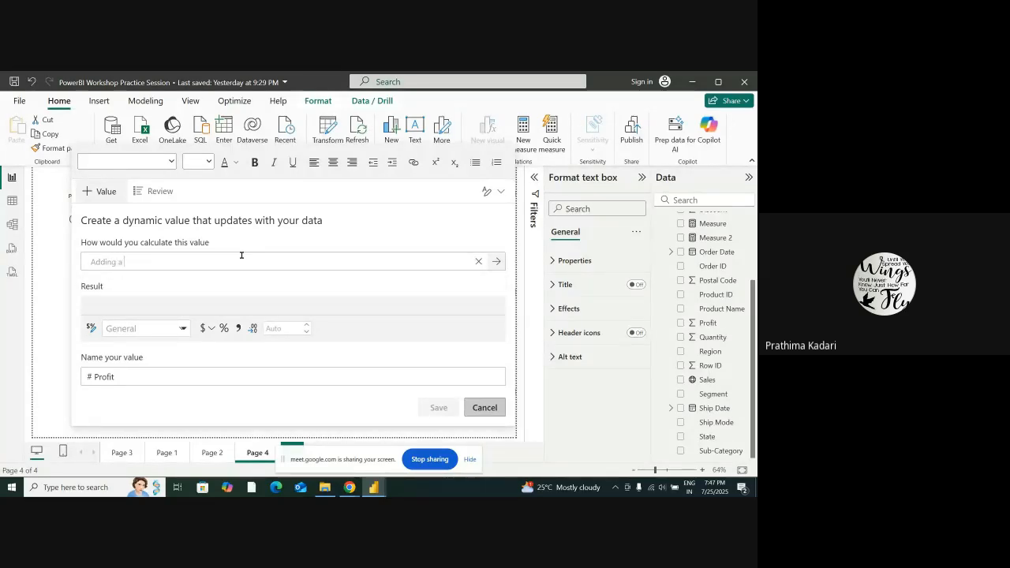
{"action": "type", "text": "buffe"}
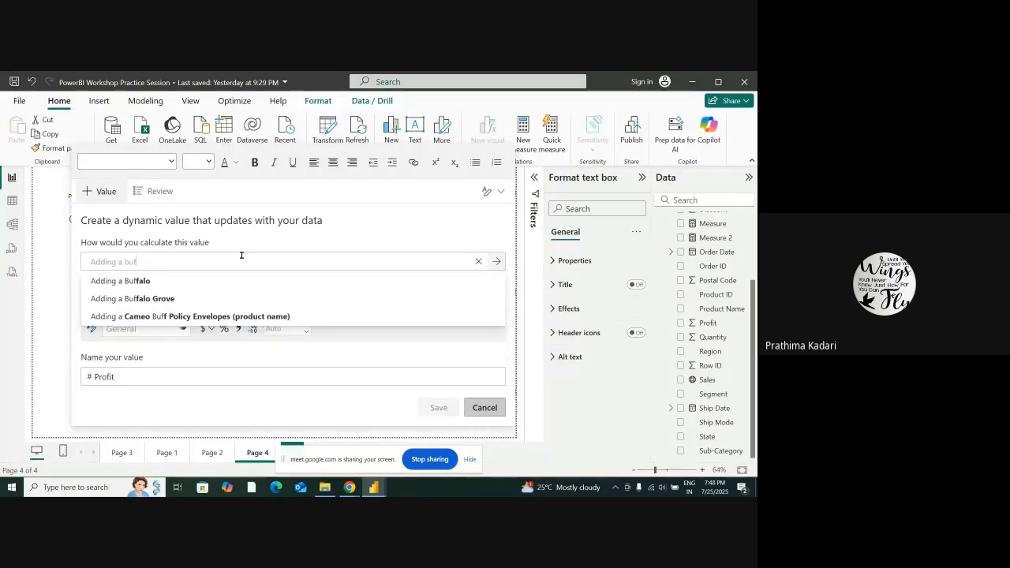
{"action": "key", "text": "BackSpace"}
{"action": "key", "text": "BackSpace"}
{"action": "key", "text": "BackSpace"}
{"action": "key", "text": "BackSpace"}
{"action": "key", "text": "BackSpace"}
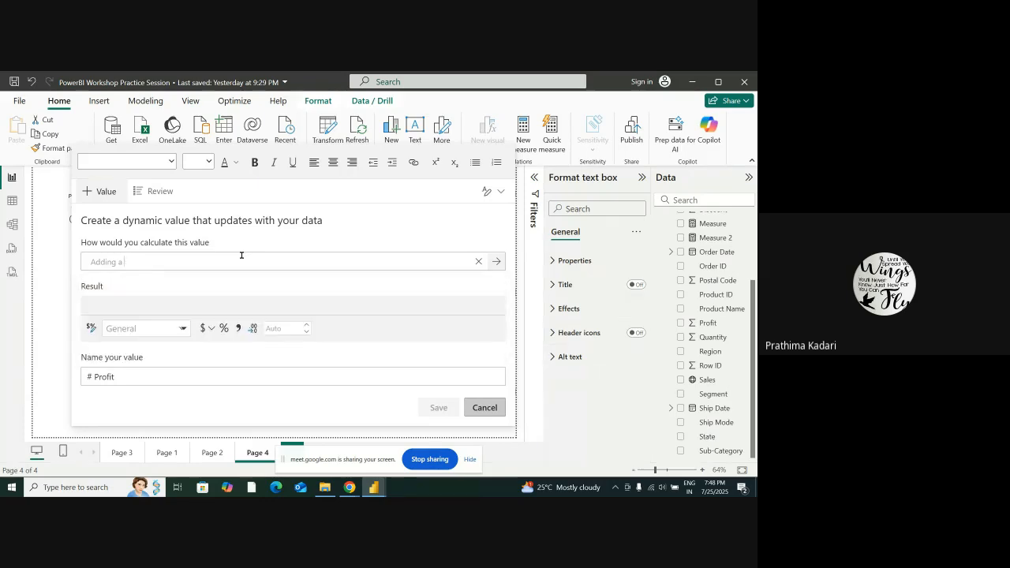
{"action": "type", "text": "maximum b"}
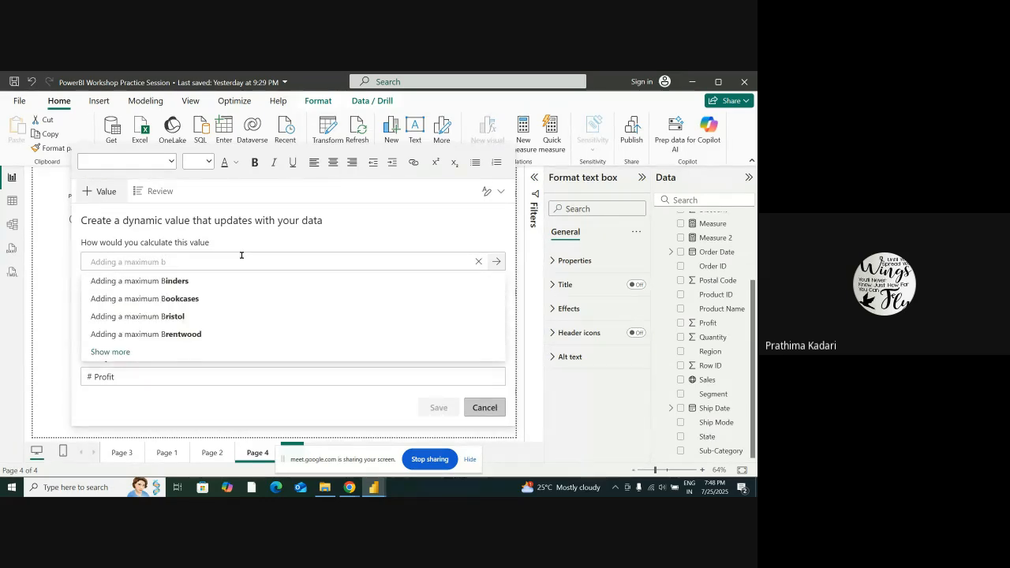
{"action": "type", "text": "uff"}
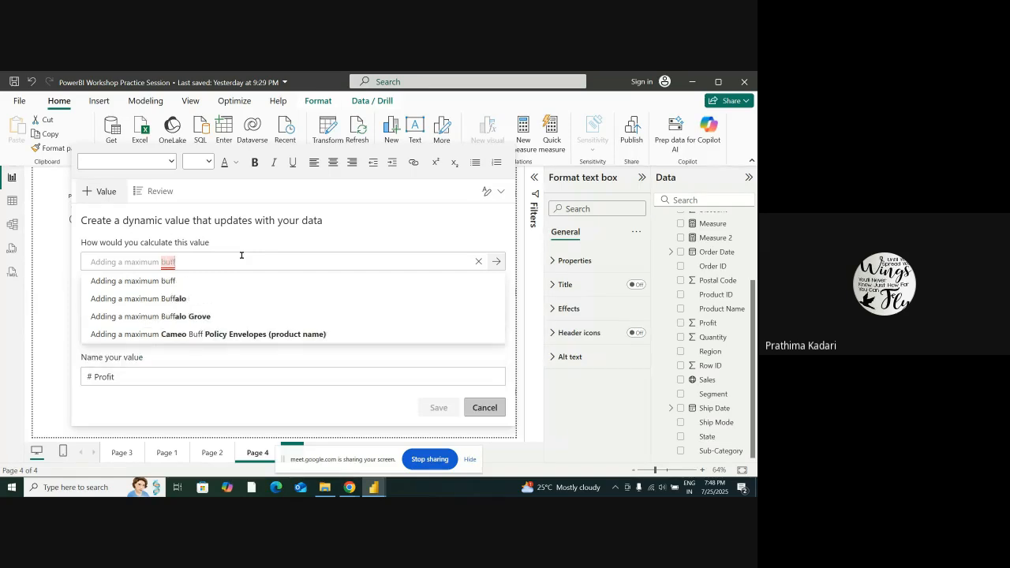
{"action": "type", "text": "we"}
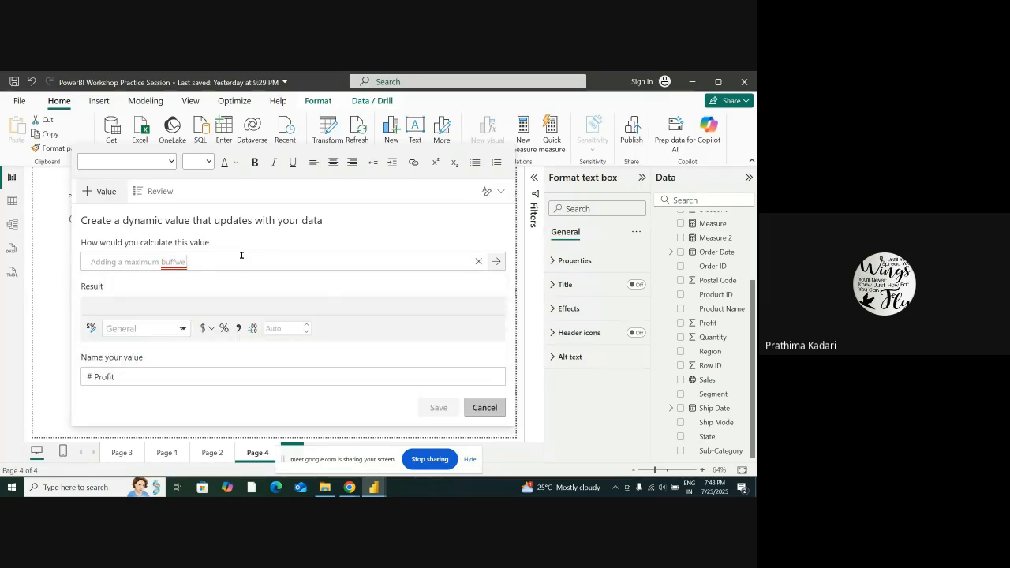
{"action": "key", "text": "BackSpace"}
{"action": "key", "text": "BackSpace"}
{"action": "type", "text": "to profitsa"}
{"action": "key", "text": "BackSpace"}
{"action": "left_click", "coordinate": [218, 286]}
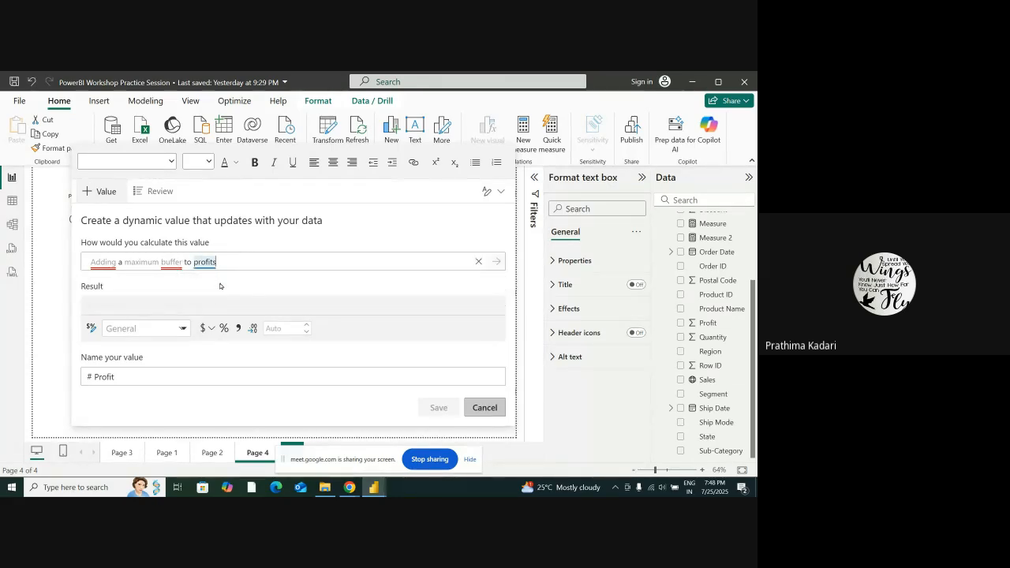
{"action": "left_click", "coordinate": [444, 407]}
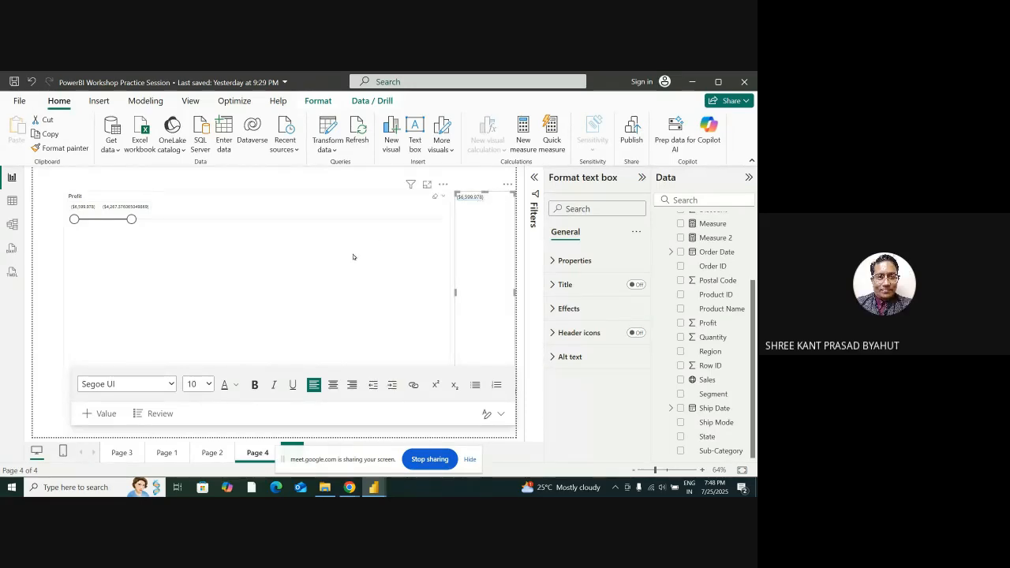
Lower the Profit slicer's upper limit to about -$4,388
{"action": "mouse_move", "coordinate": [131, 219]}
{"action": "left_mouse_down"}
{"action": "mouse_move", "coordinate": [112, 224]}
{"action": "mouse_move", "coordinate": [131, 225]}
{"action": "left_mouse_up"}
{"action": "left_click", "coordinate": [131, 224]}
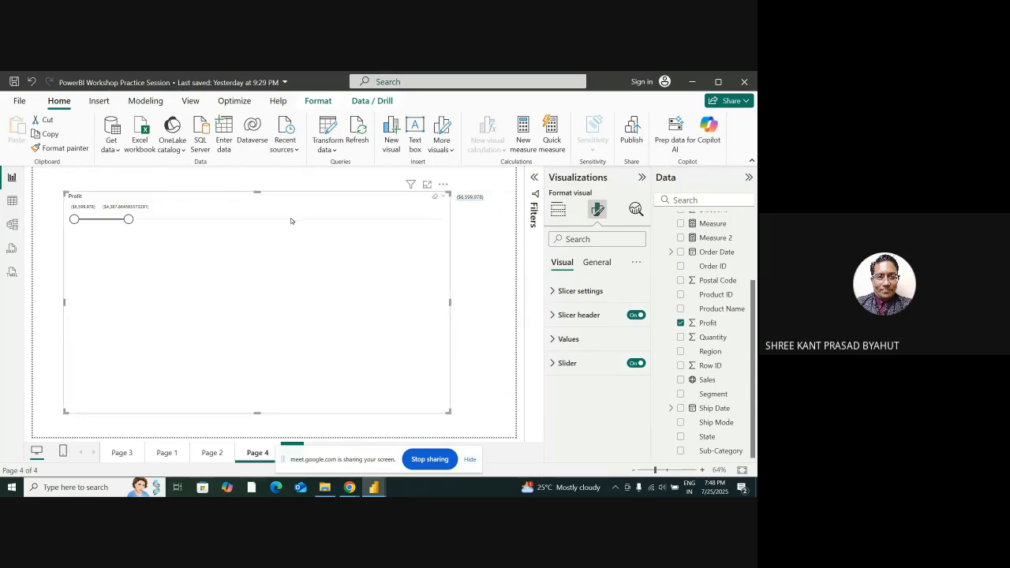
Examine the Profit column's values in the Superstore data table and return to report Page 4
{"action": "left_click", "coordinate": [13, 203]}
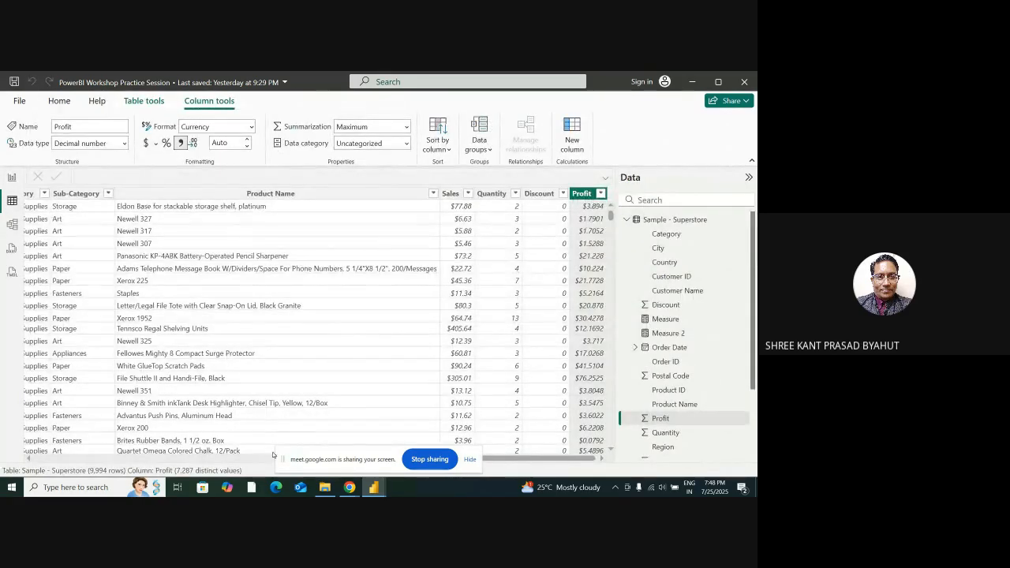
{"action": "left_click_drag", "start_coordinate": [344, 456], "coordinate": [399, 496]}
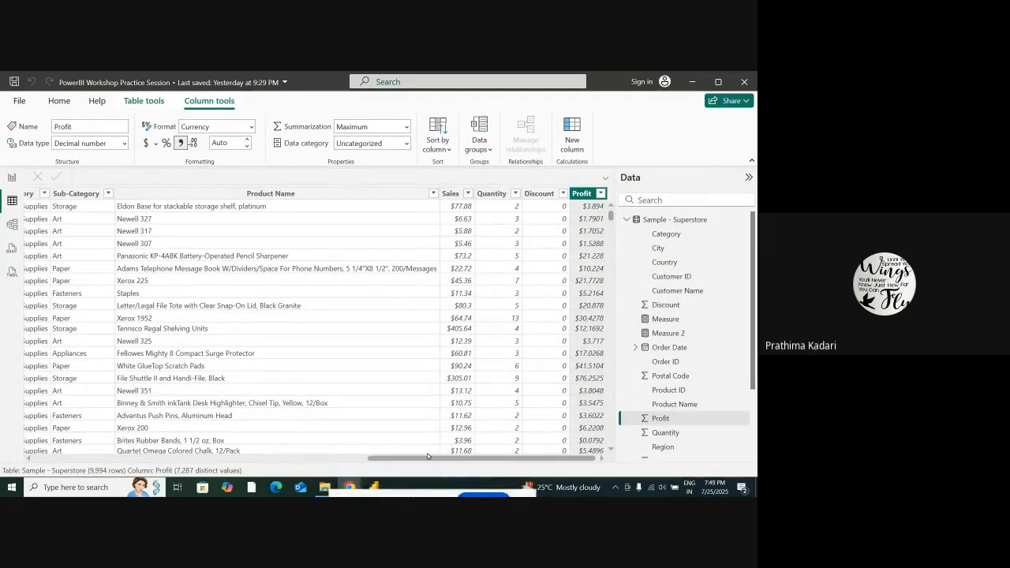
{"action": "scroll", "coordinate": [612, 332], "scroll_direction": "down", "scroll_amount": 6}
{"action": "scroll", "coordinate": [591, 329], "scroll_direction": "up", "scroll_amount": 6}
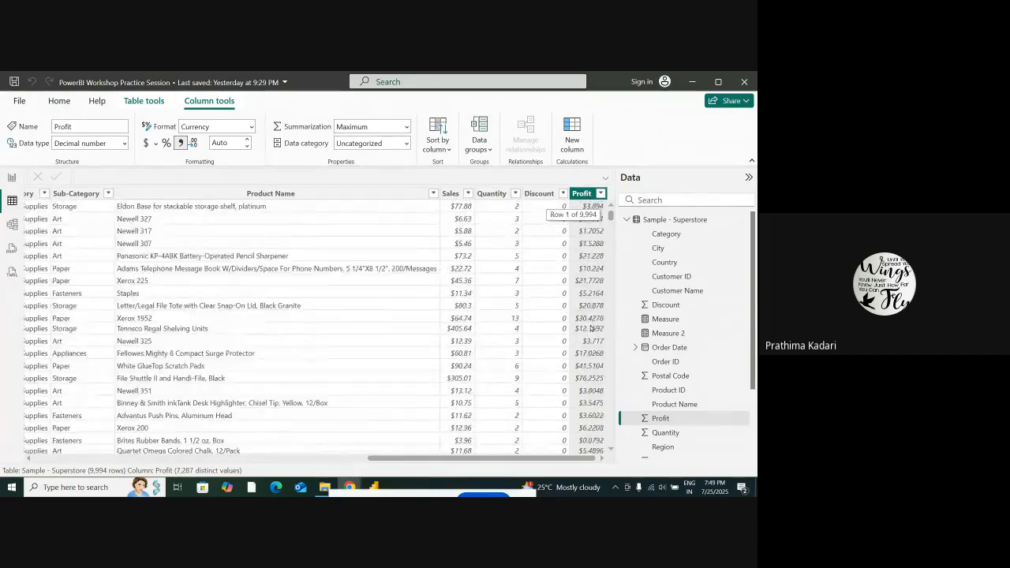
{"action": "scroll", "coordinate": [592, 330], "scroll_direction": "down", "scroll_amount": 20}
{"action": "scroll", "coordinate": [593, 322], "scroll_direction": "down", "scroll_amount": 20}
{"action": "scroll", "coordinate": [593, 322], "scroll_direction": "down", "scroll_amount": 20}
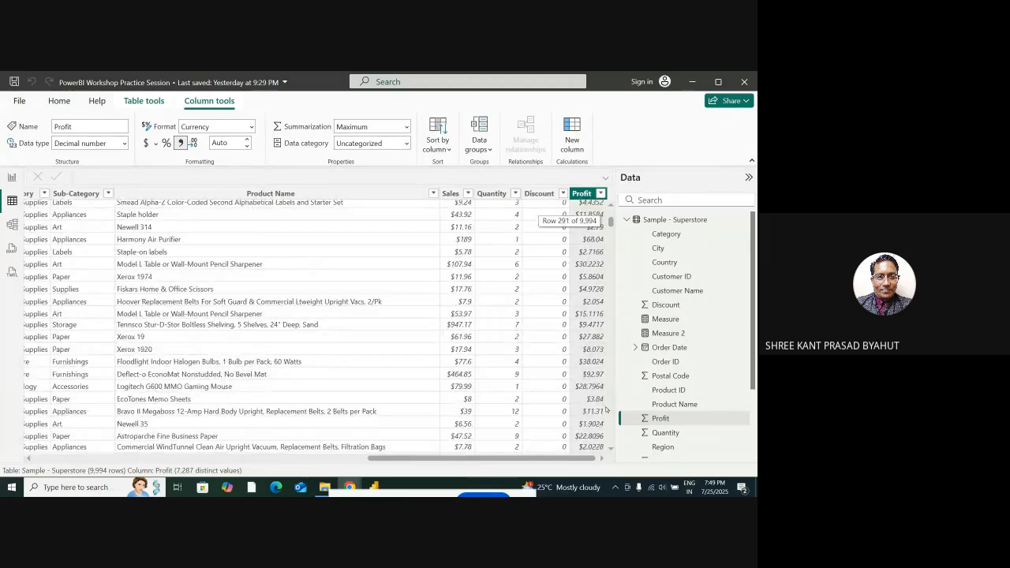
{"action": "scroll", "coordinate": [604, 394], "scroll_direction": "up", "scroll_amount": 20}
{"action": "scroll", "coordinate": [600, 378], "scroll_direction": "up", "scroll_amount": 20}
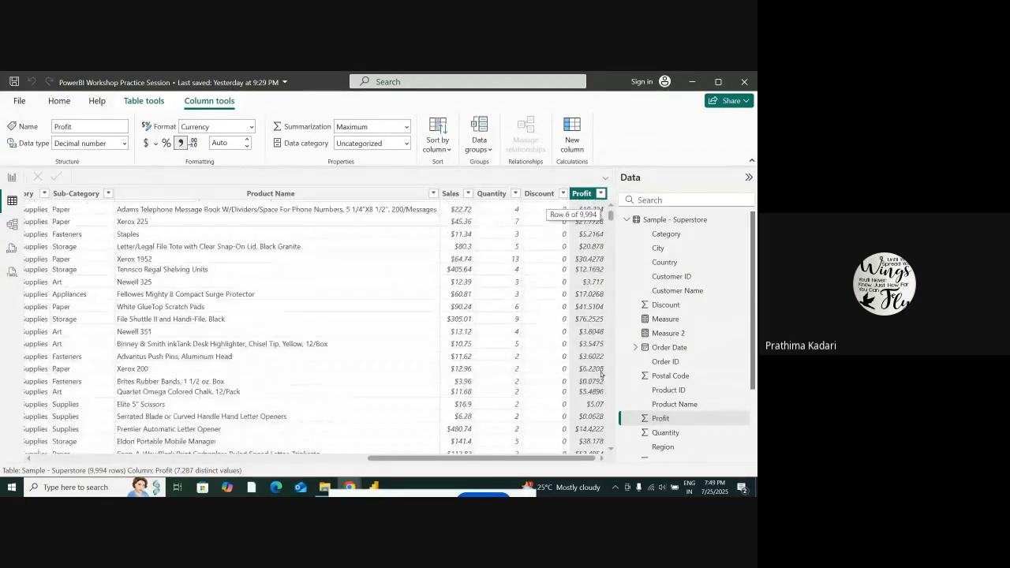
{"action": "scroll", "coordinate": [601, 376], "scroll_direction": "up", "scroll_amount": 3}
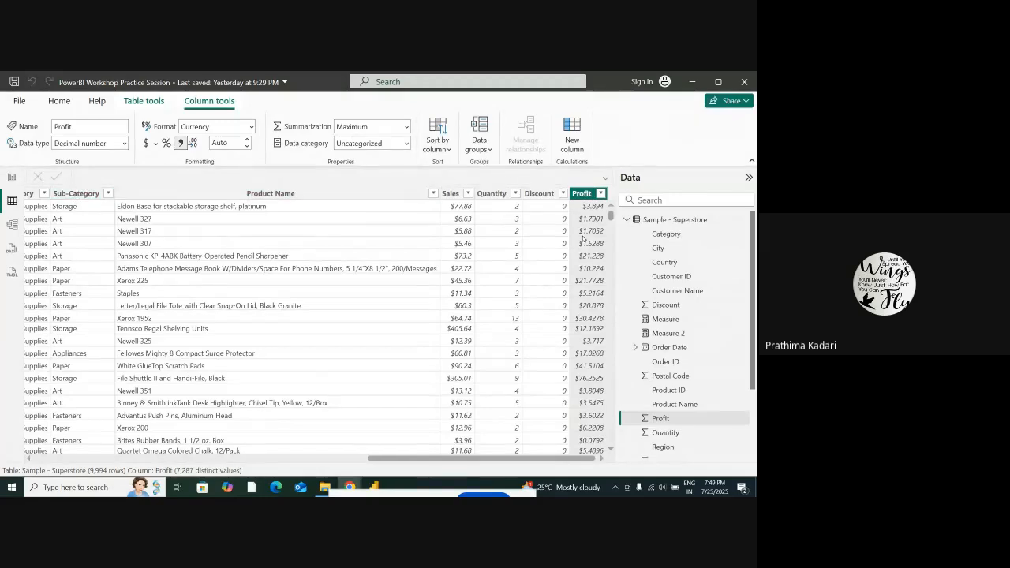
{"action": "scroll", "coordinate": [590, 344], "scroll_direction": "down", "scroll_amount": 2}
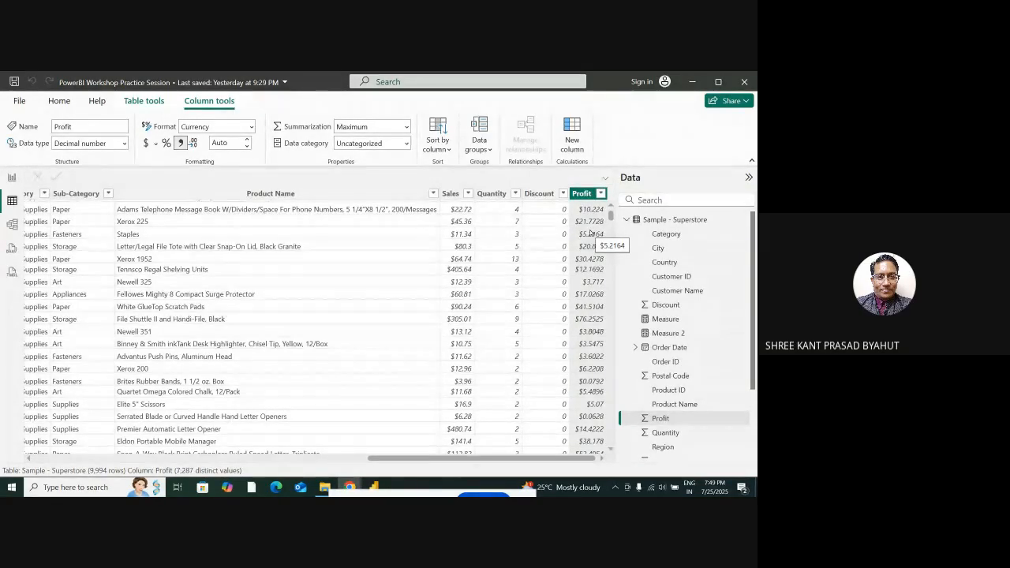
{"action": "scroll", "coordinate": [588, 340], "scroll_direction": "down", "scroll_amount": 5}
{"action": "scroll", "coordinate": [586, 341], "scroll_direction": "down", "scroll_amount": 2}
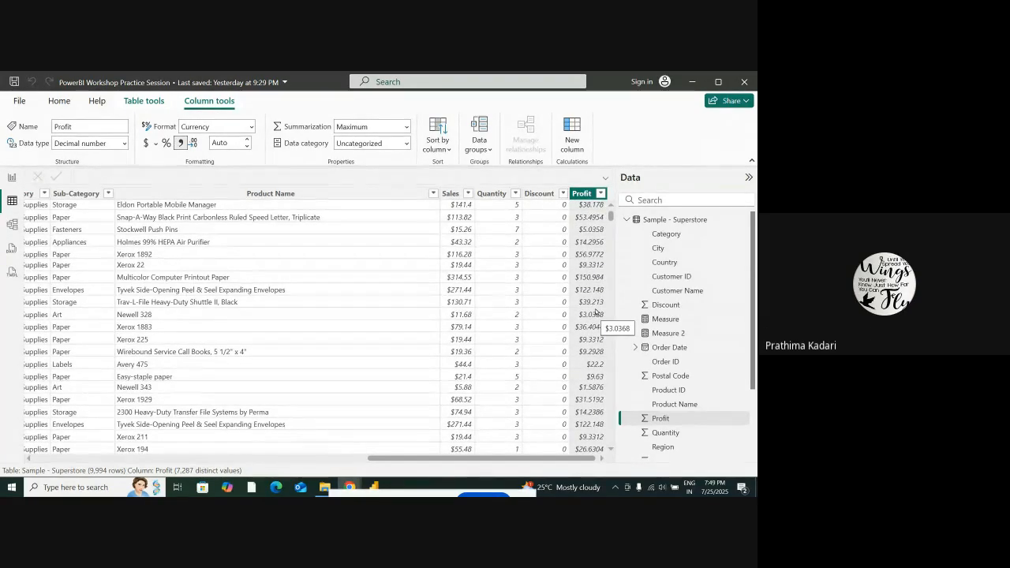
{"action": "left_click", "coordinate": [12, 177]}
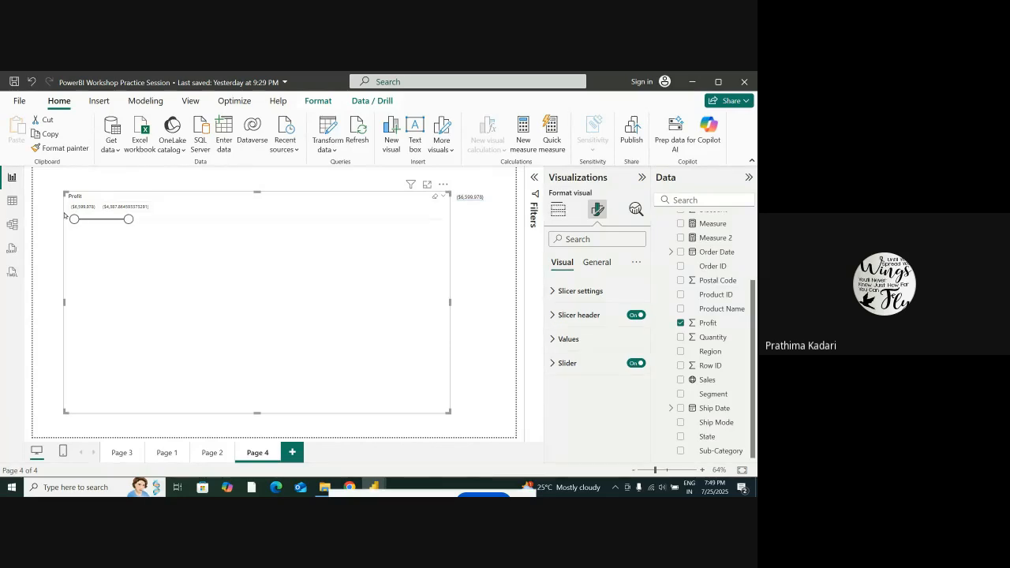
{"action": "left_click", "coordinate": [12, 201]}
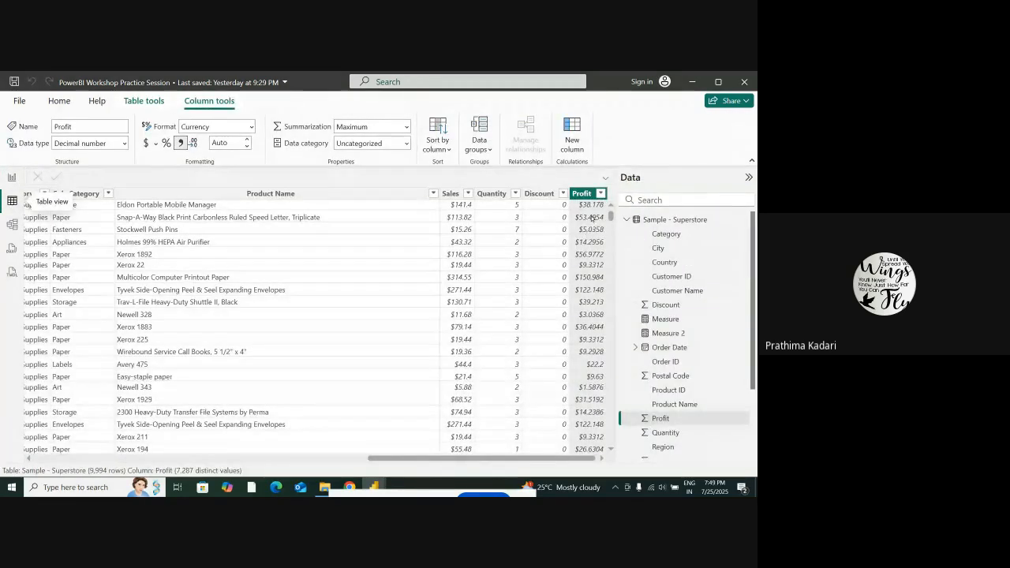
{"action": "left_click", "coordinate": [12, 177]}
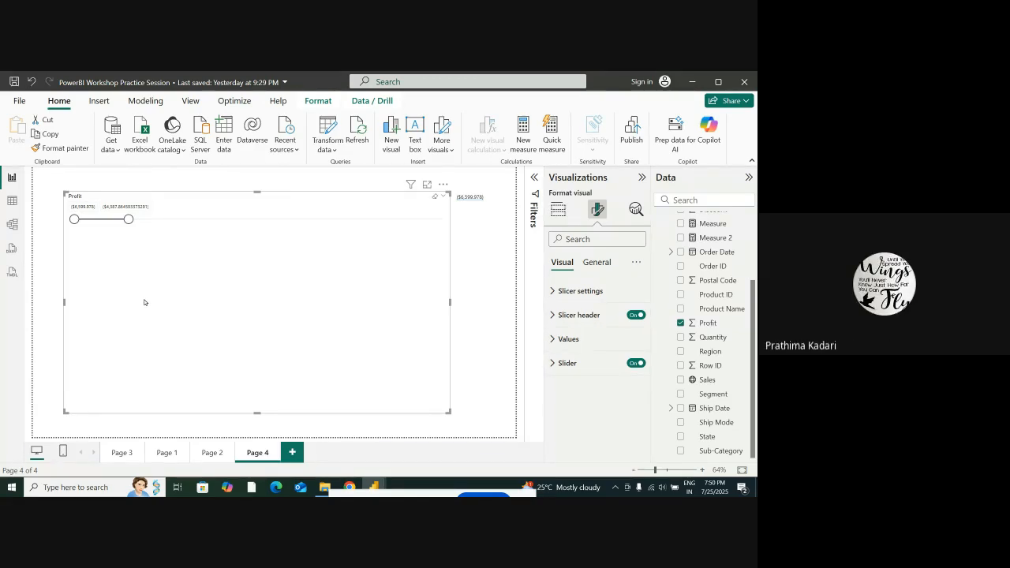
Lower the Profit slicer's upper limit to about -$4,700
{"action": "mouse_move", "coordinate": [128, 225]}
{"action": "left_mouse_down"}
{"action": "mouse_move", "coordinate": [304, 220]}
{"action": "mouse_move", "coordinate": [123, 221]}
{"action": "left_mouse_up"}
{"action": "key", "text": "super+s"}
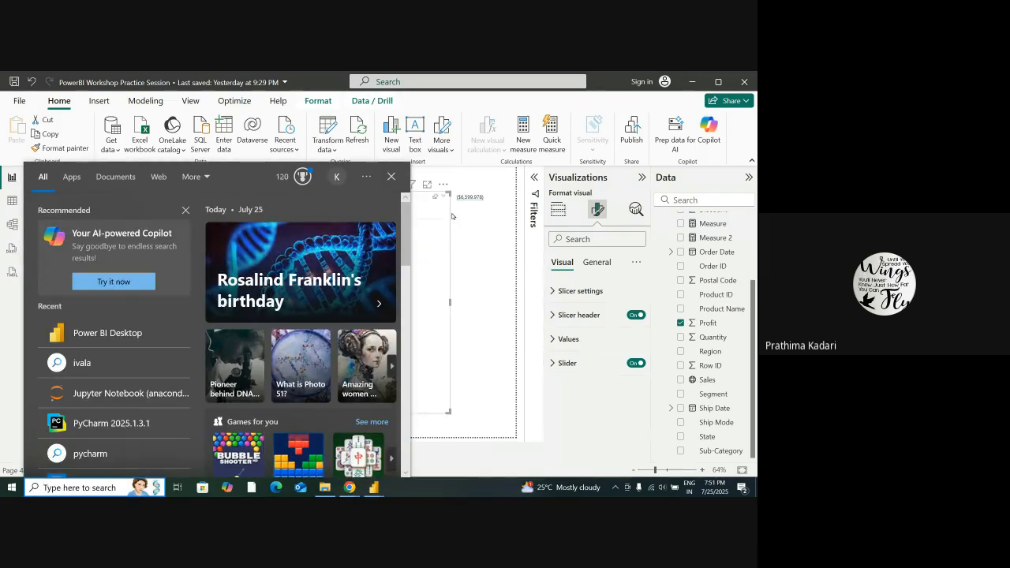
{"action": "left_click", "coordinate": [2, 330]}
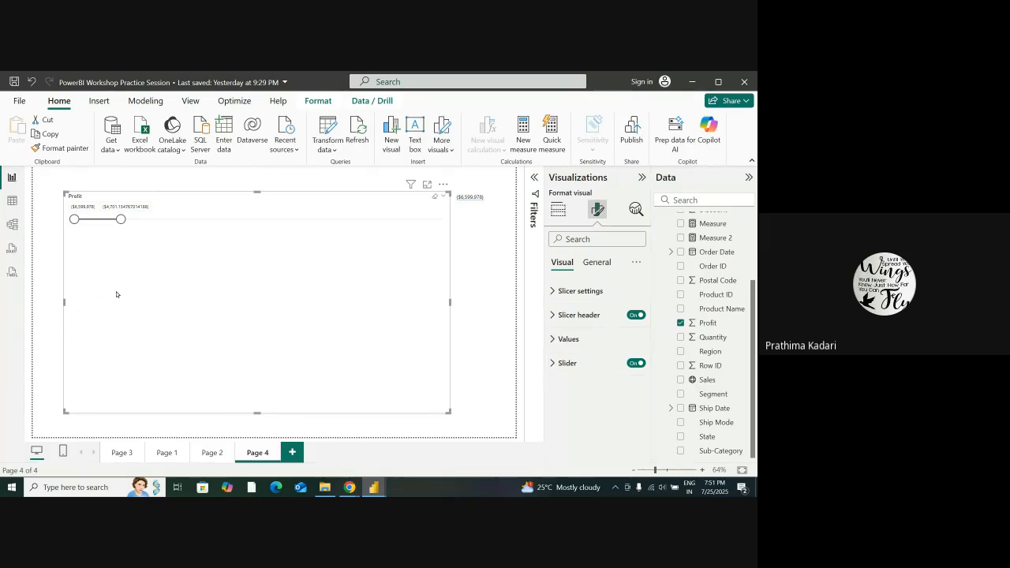
{"action": "key", "text": "super+s"}
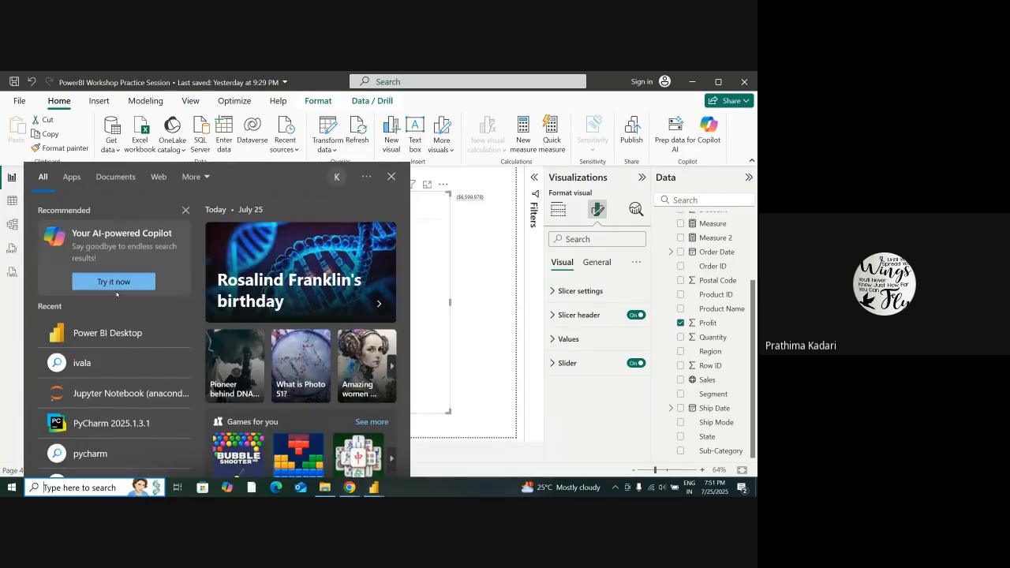
{"action": "key", "text": "Escape"}
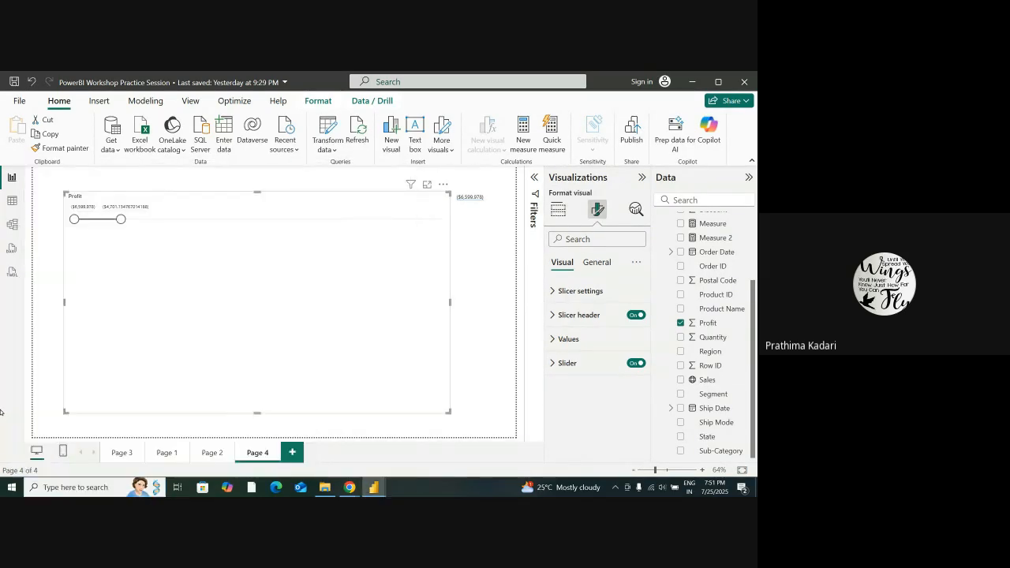
{"action": "key", "text": "super+s"}
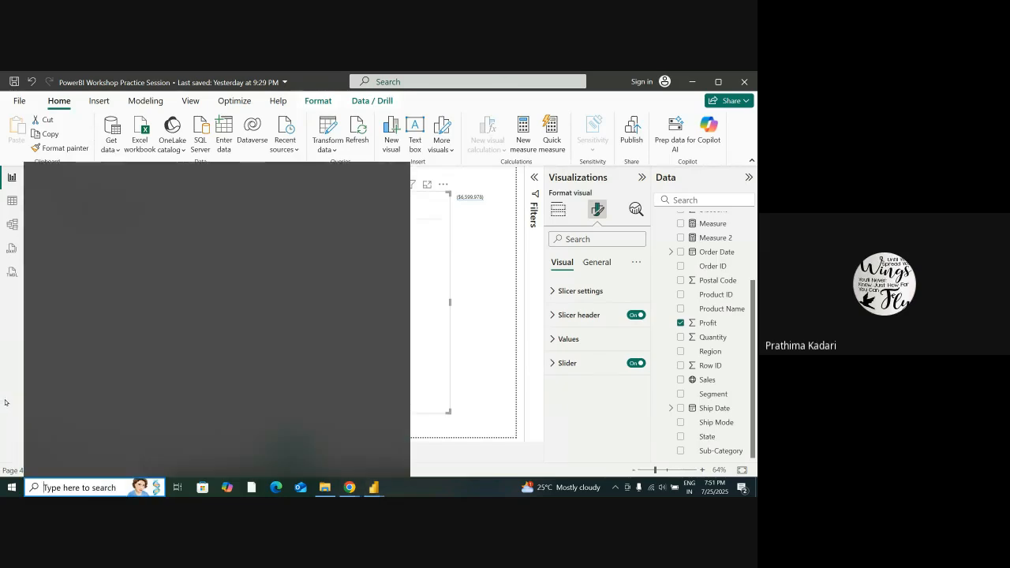
{"action": "left_click", "coordinate": [464, 335]}
{"action": "key", "text": "super+s"}
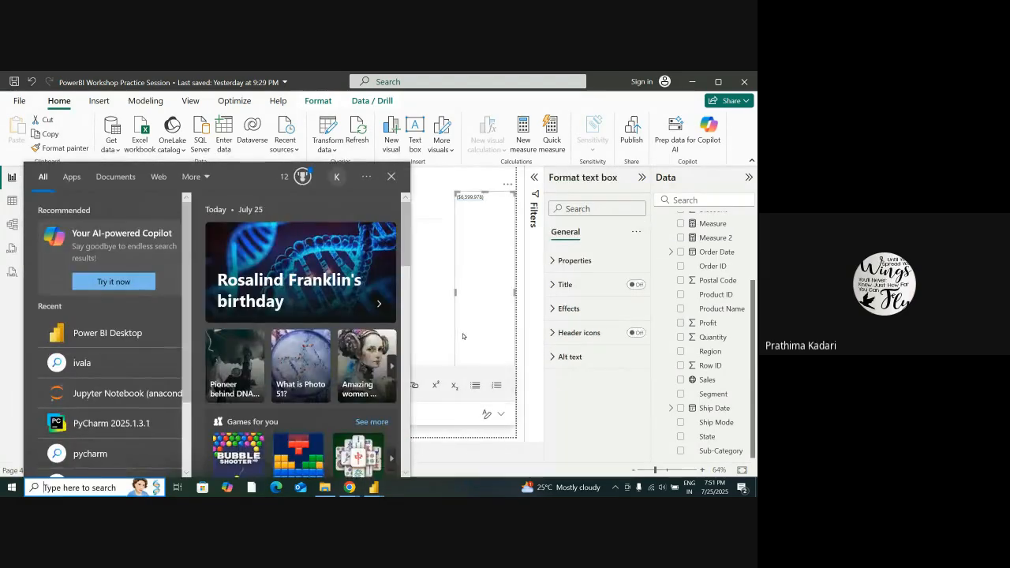
{"action": "left_click", "coordinate": [441, 328]}
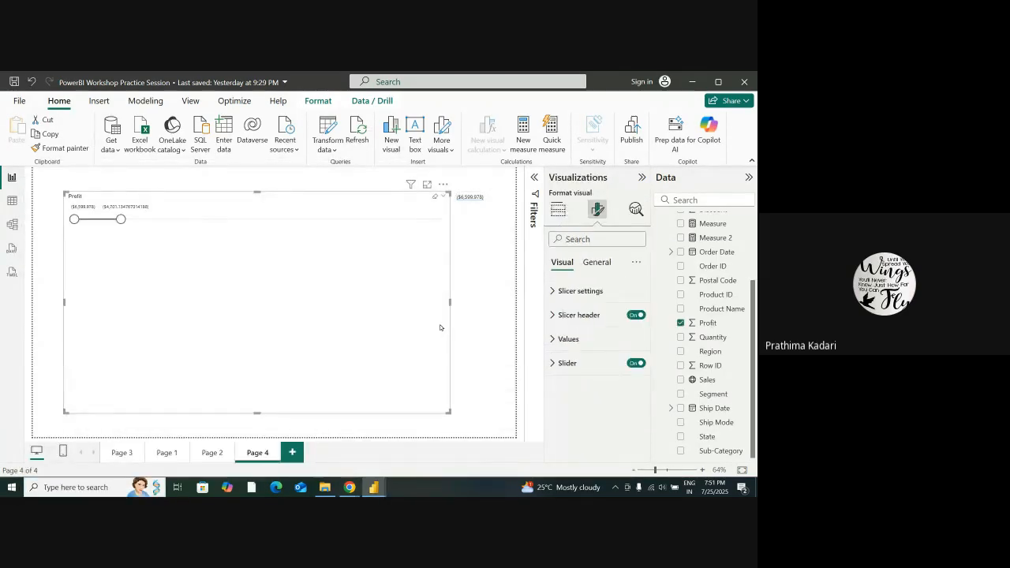
{"action": "key", "text": "super+s"}
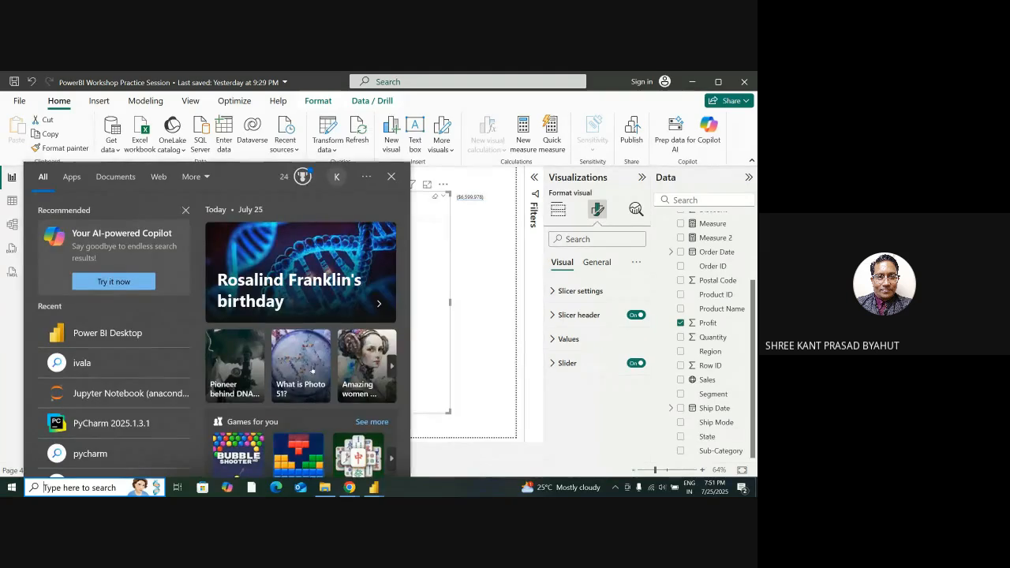
{"action": "key", "text": "Escape"}
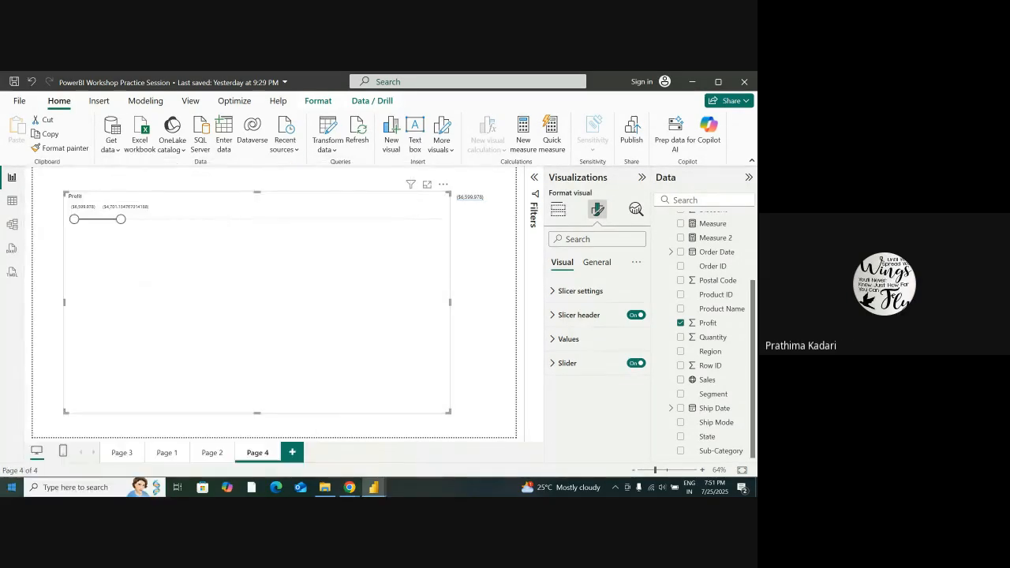
{"action": "left_click", "coordinate": [567, 363]}
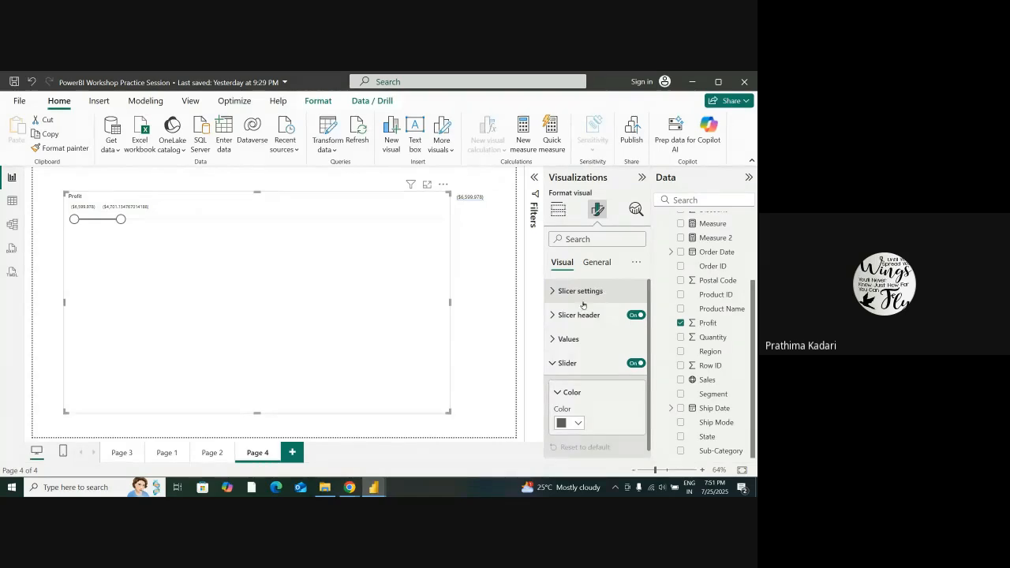
{"action": "key", "text": "super+s"}
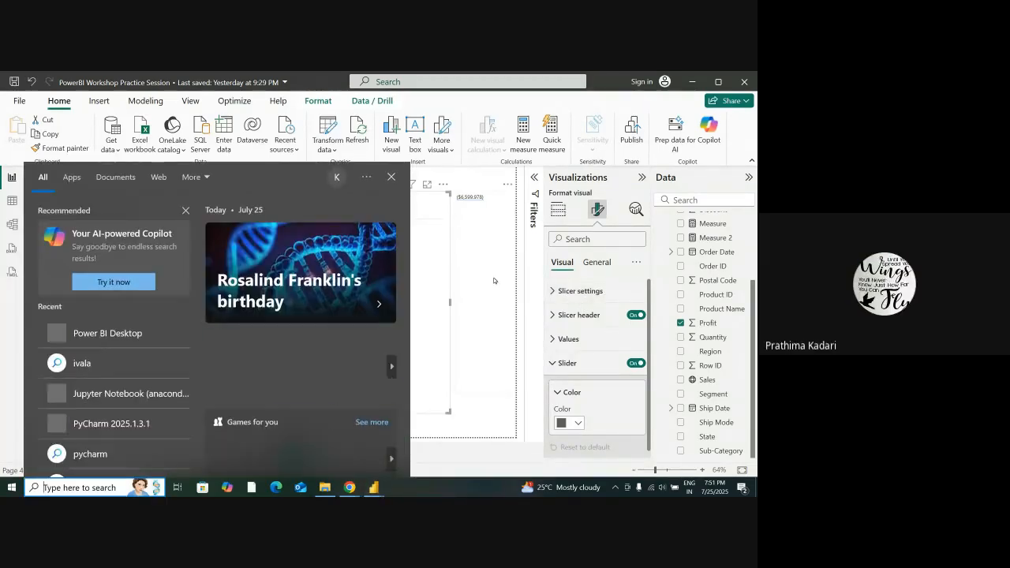
{"action": "left_click", "coordinate": [2, 333]}
{"action": "key", "text": "super+s"}
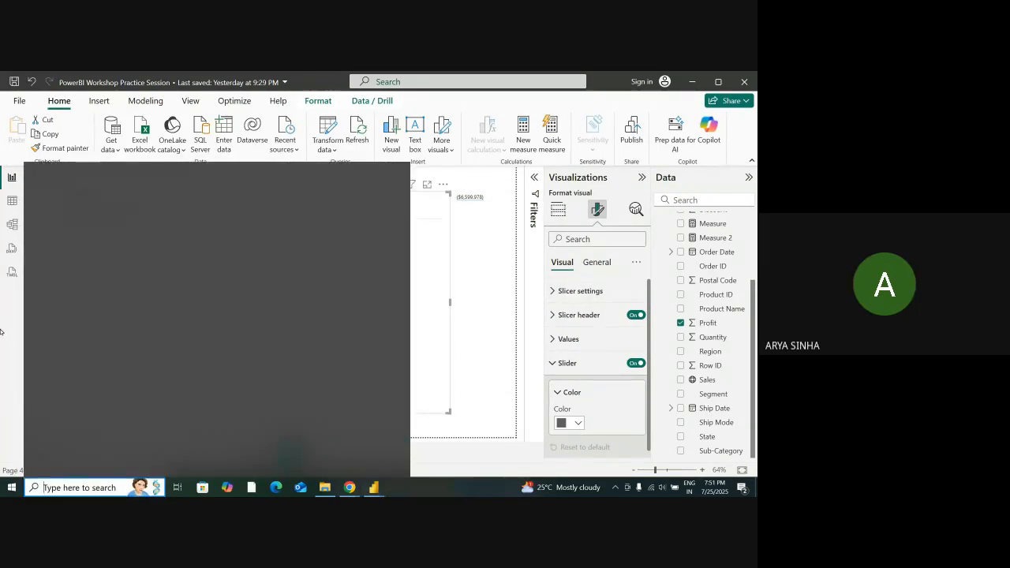
{"action": "key", "text": "super+s"}
{"action": "key", "text": "super+s"}
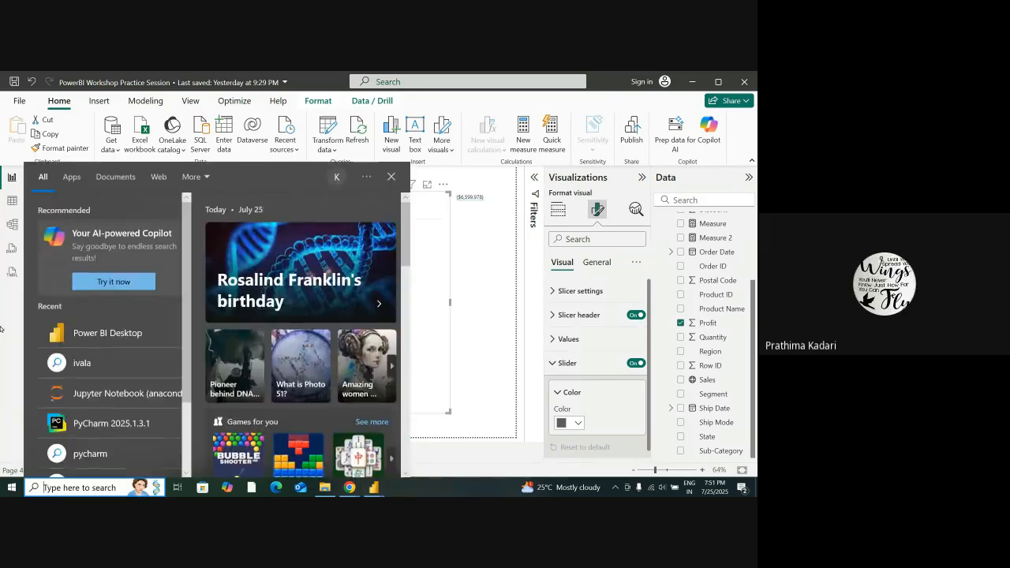
{"action": "left_click", "coordinate": [469, 302]}
{"action": "left_click", "coordinate": [468, 306]}
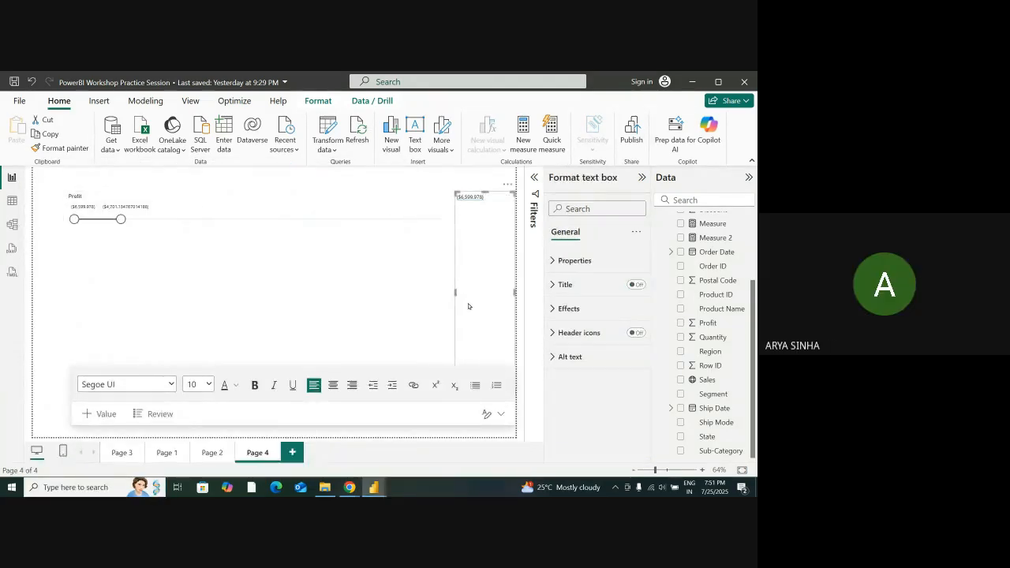
{"action": "key", "text": "super+s"}
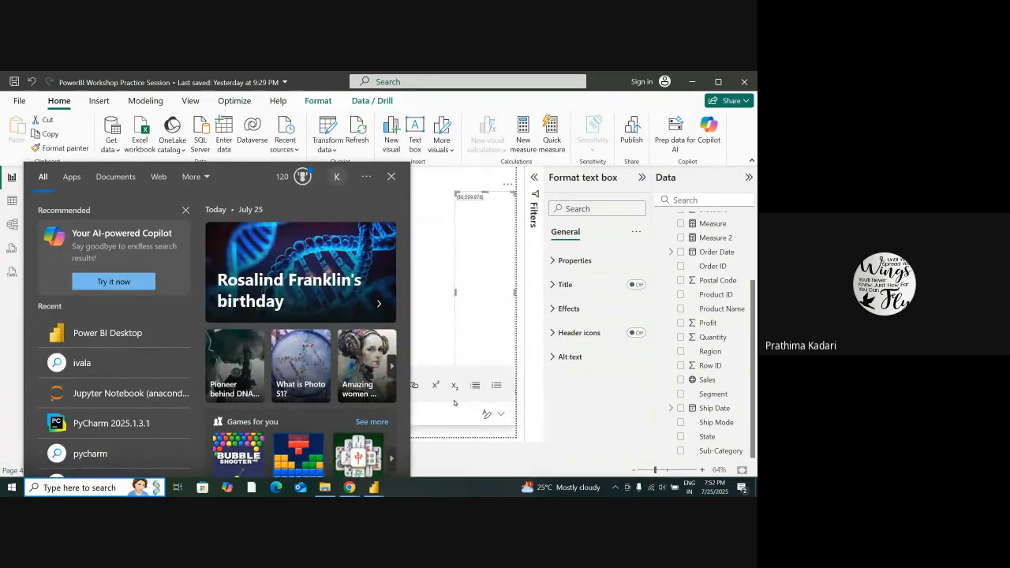
{"action": "left_click", "coordinate": [451, 356]}
{"action": "left_click", "coordinate": [451, 355]}
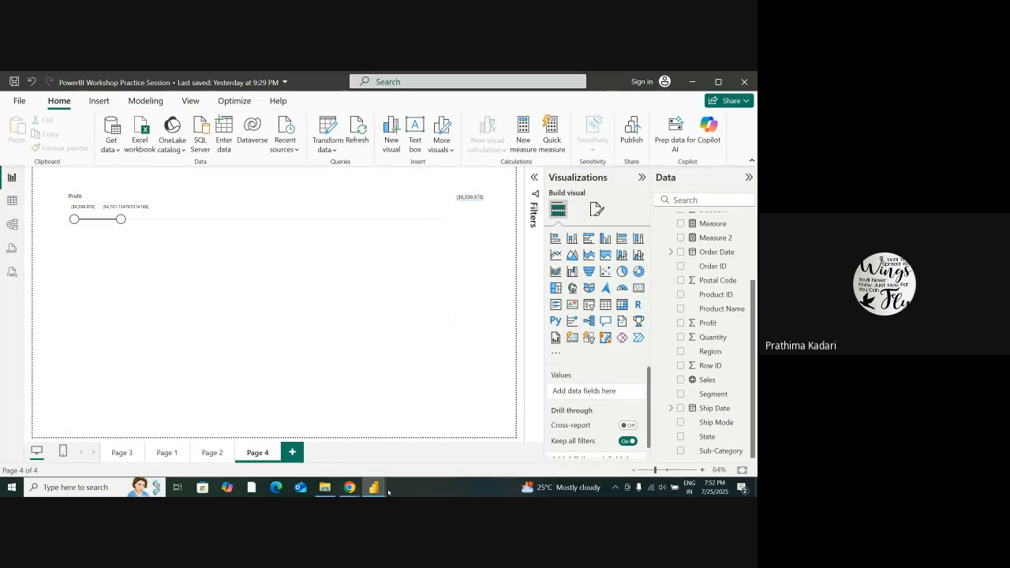
{"action": "key", "text": "super+s"}
{"action": "left_click", "coordinate": [456, 357]}
{"action": "left_click", "coordinate": [456, 356]}
{"action": "key", "text": "super+s"}
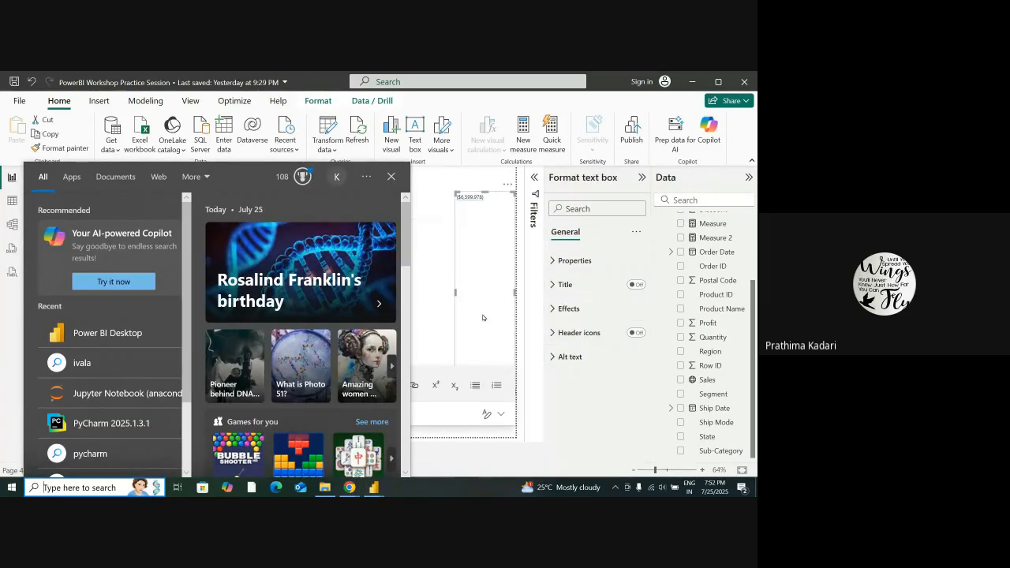
{"action": "left_click", "coordinate": [442, 275]}
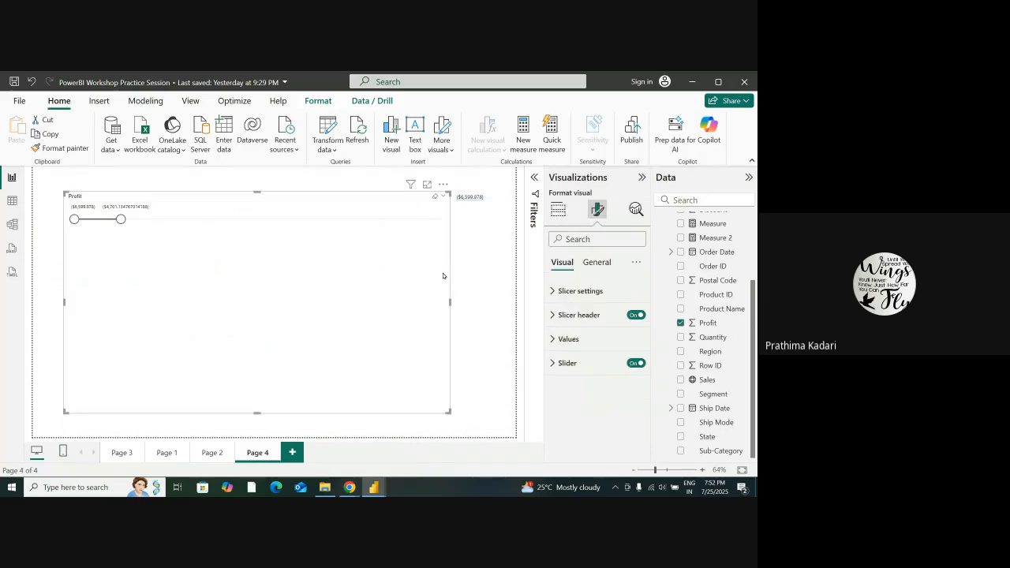
{"action": "key", "text": "super+s"}
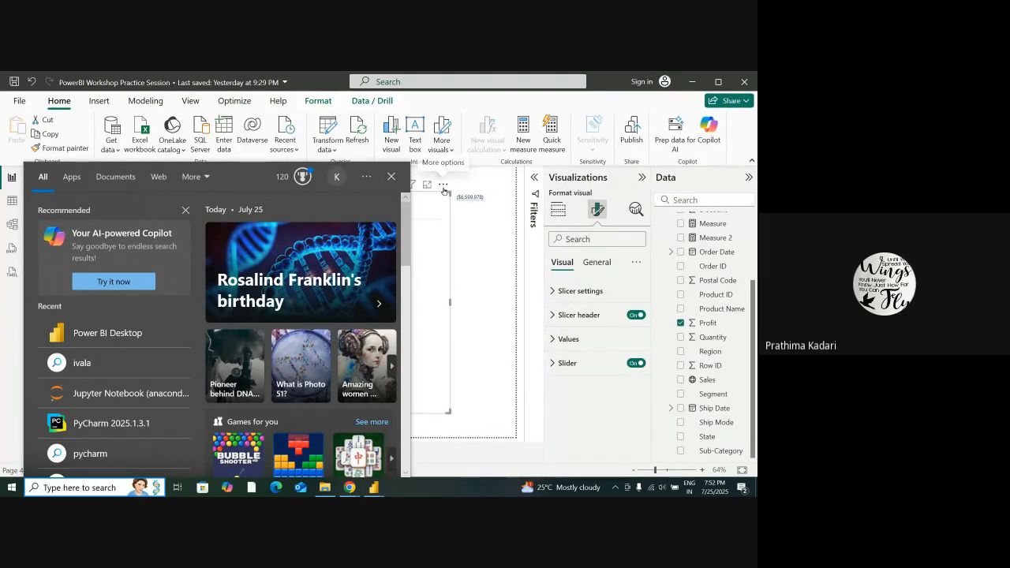
{"action": "left_click", "coordinate": [407, 424]}
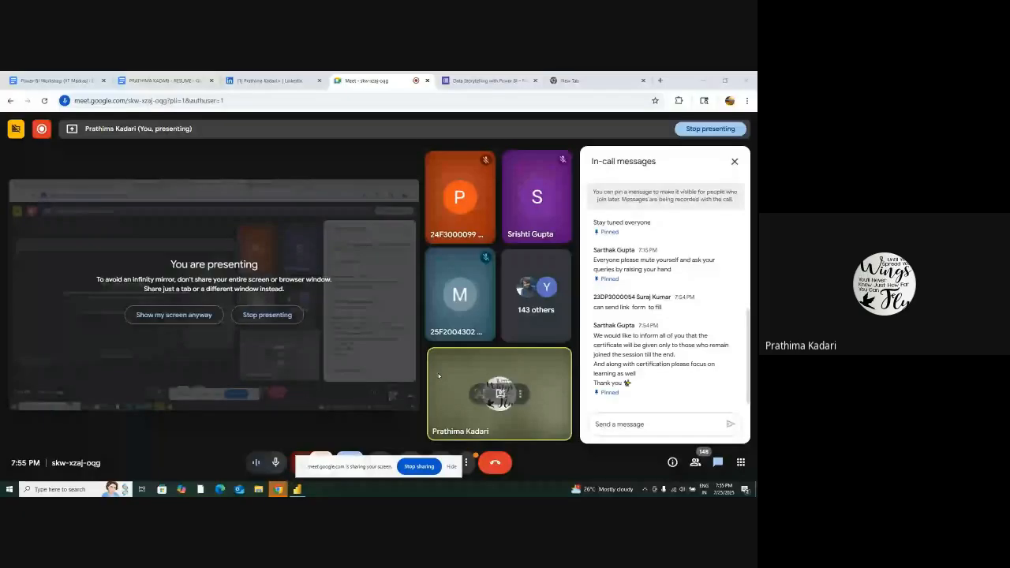
Switch to Power BI Desktop, open the recent PowerBI Workshop Practice Session report and add a blank page to it
{"action": "left_click", "coordinate": [297, 490]}
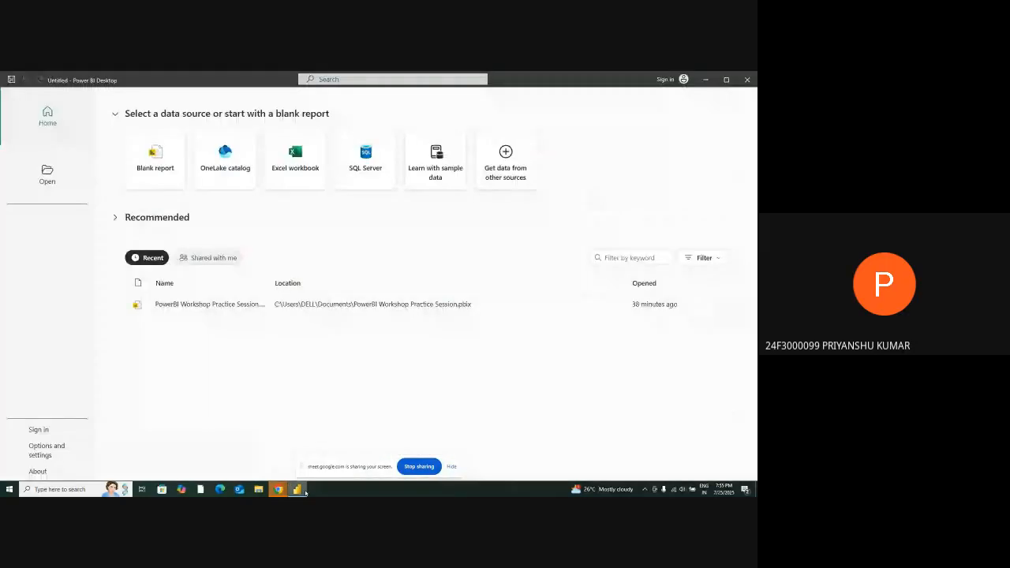
{"action": "left_click", "coordinate": [229, 310]}
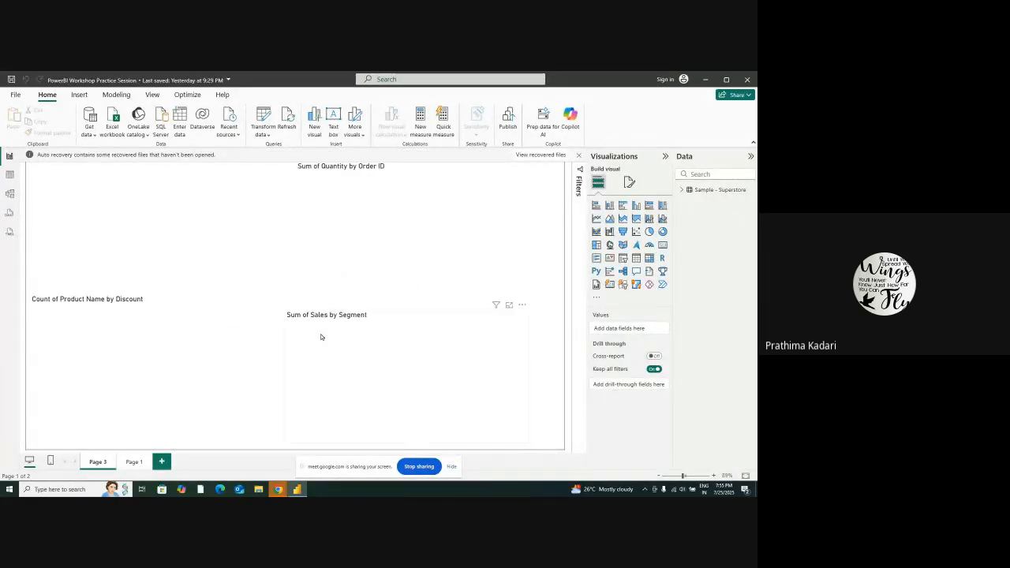
{"action": "left_click", "coordinate": [162, 461]}
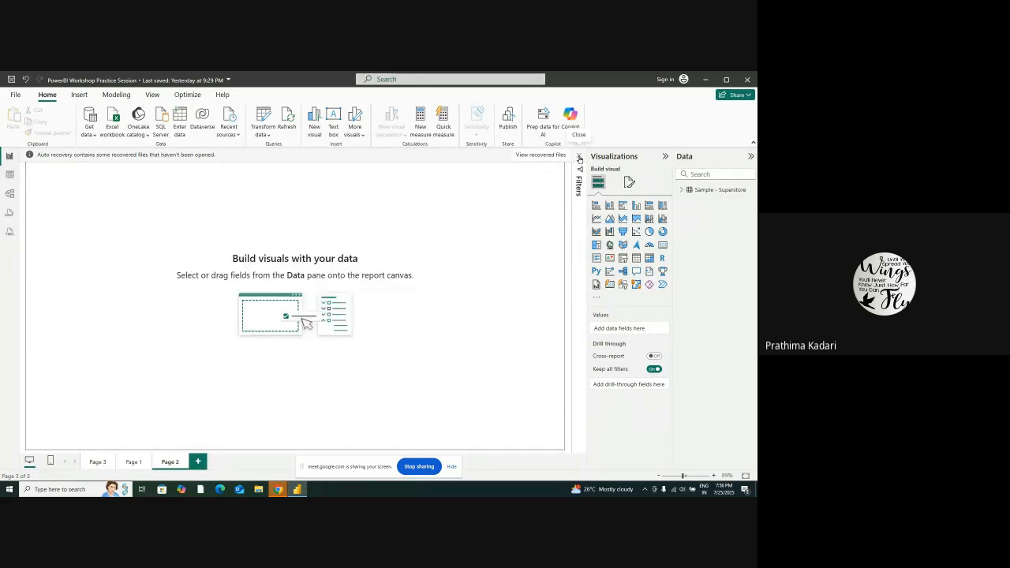
Dismiss the auto-recovery notice and choose to remove the recovered files
{"action": "left_click", "coordinate": [579, 157]}
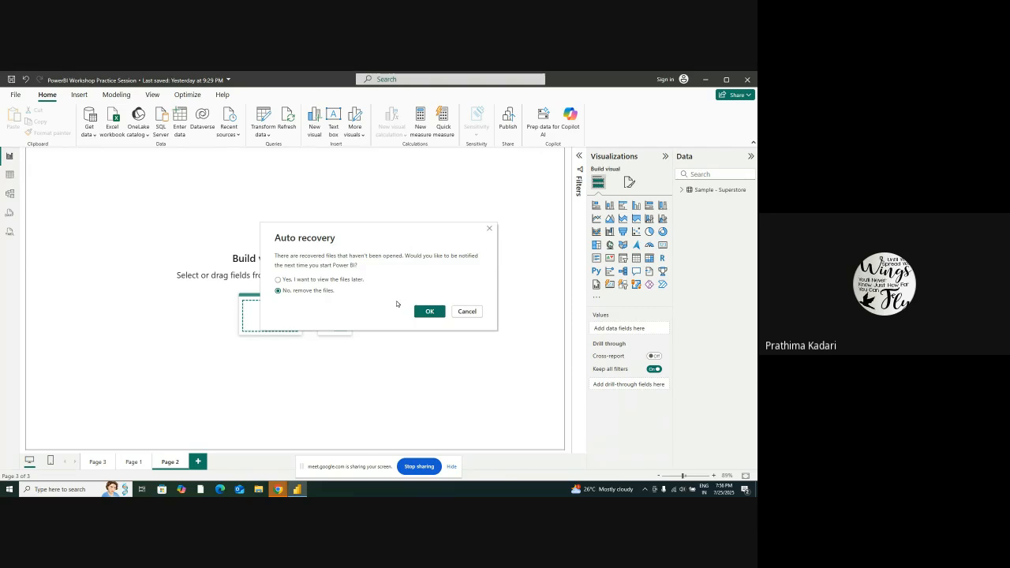
{"action": "left_click", "coordinate": [425, 311]}
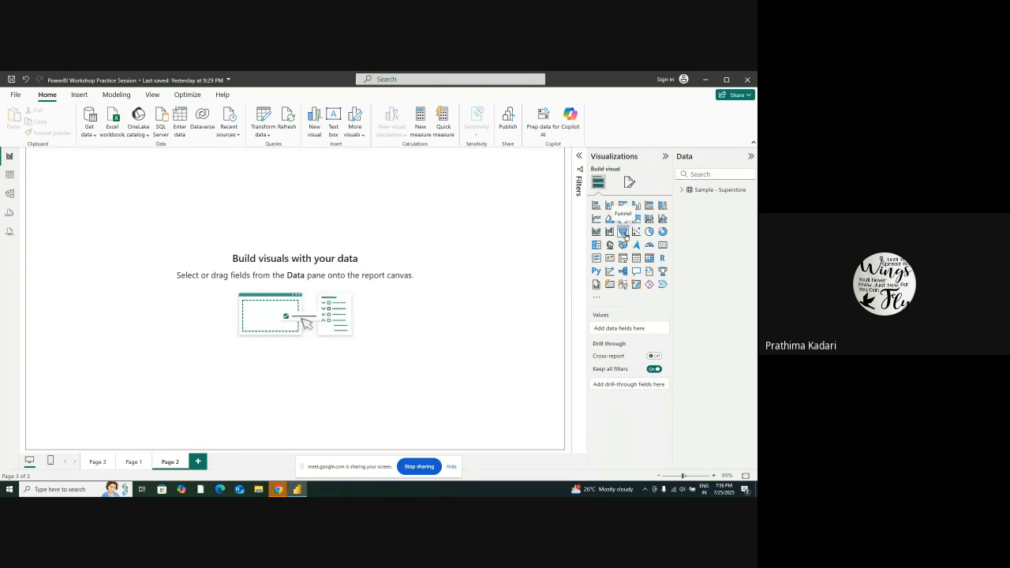
Place a slicer in the upper part of the blank page and assign the Profit field from Sample - Superstore to it
{"action": "left_click", "coordinate": [623, 258]}
{"action": "left_click_drag", "start_coordinate": [103, 221], "coordinate": [150, 244]}
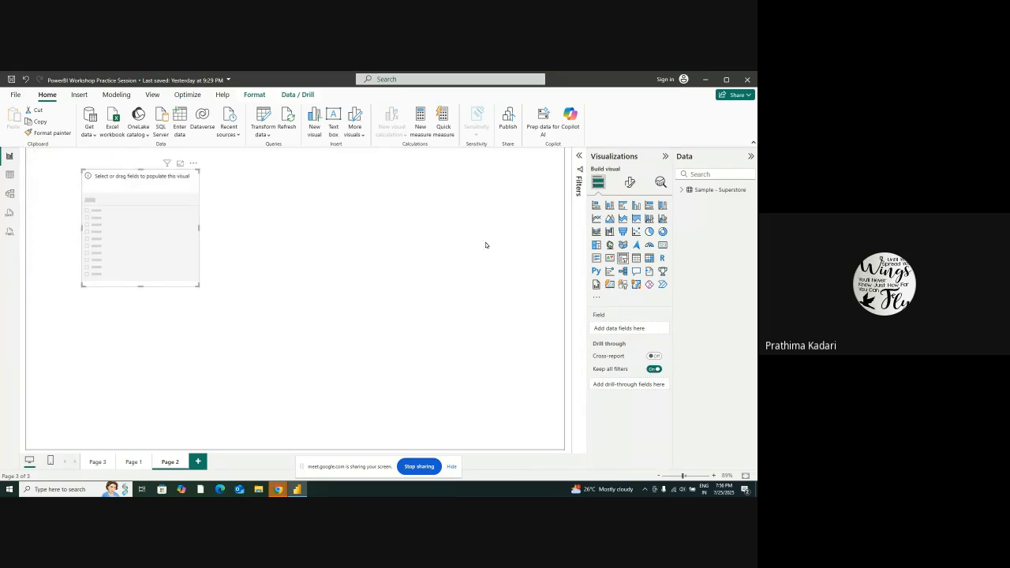
{"action": "left_click", "coordinate": [705, 190]}
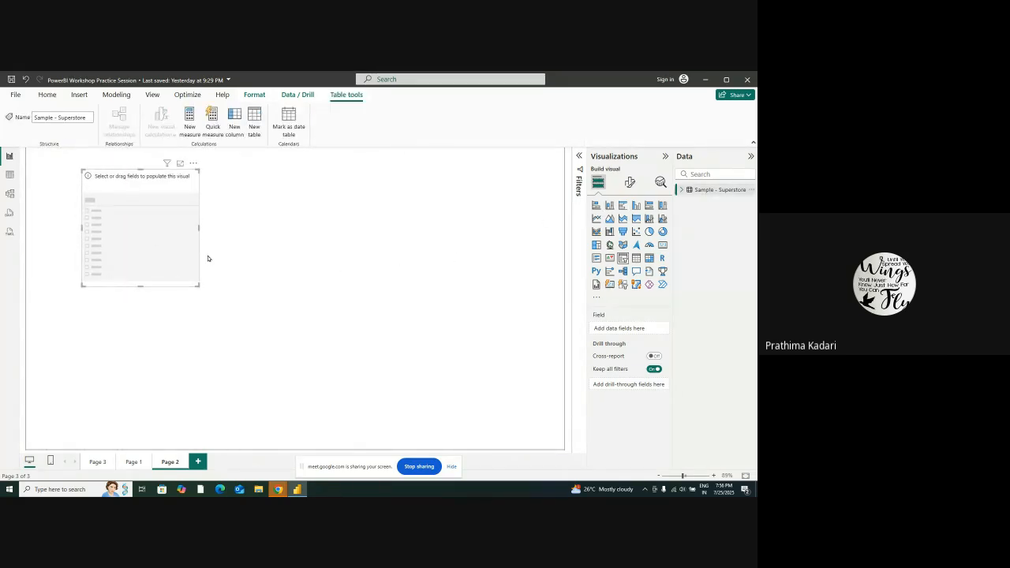
{"action": "left_click", "coordinate": [682, 189]}
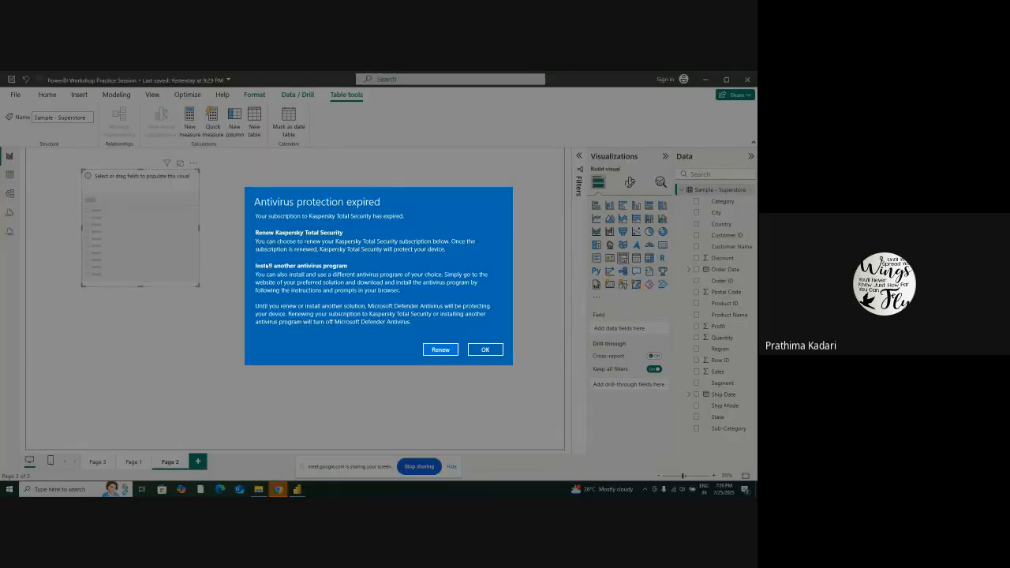
{"action": "left_click", "coordinate": [497, 349]}
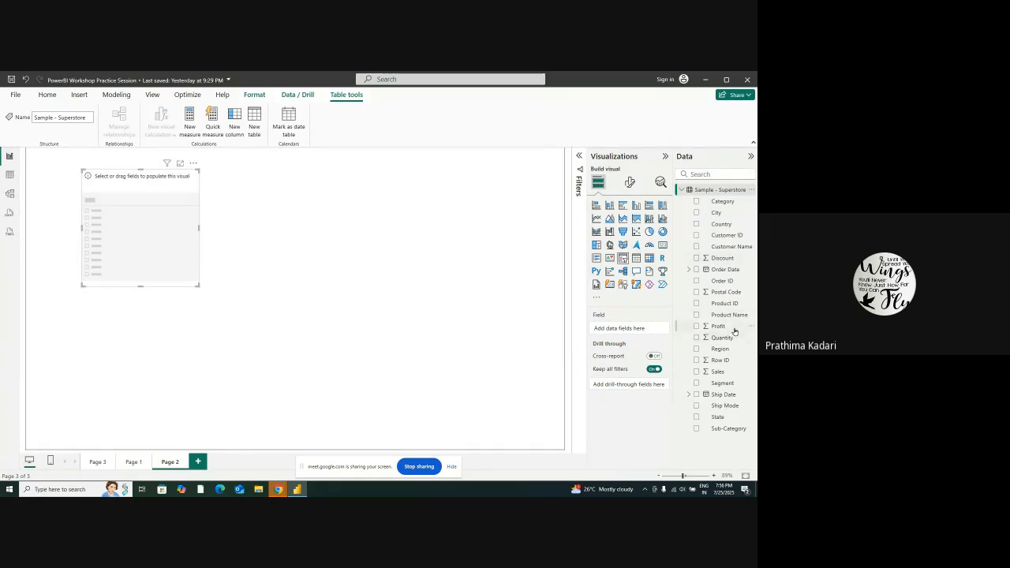
{"action": "left_click_drag", "start_coordinate": [734, 331], "coordinate": [604, 327]}
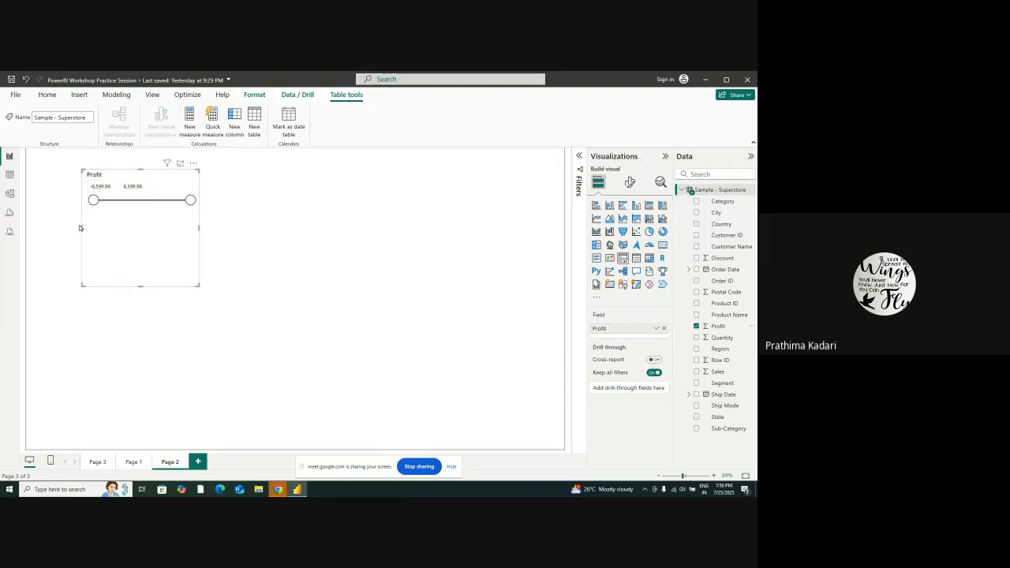
Widen the Profit slicer on both sides and lower its upper limit to about -3,871
{"action": "left_click_drag", "start_coordinate": [82, 229], "coordinate": [42, 228]}
{"action": "left_click_drag", "start_coordinate": [199, 229], "coordinate": [276, 240]}
{"action": "left_click_drag", "start_coordinate": [268, 200], "coordinate": [92, 200]}
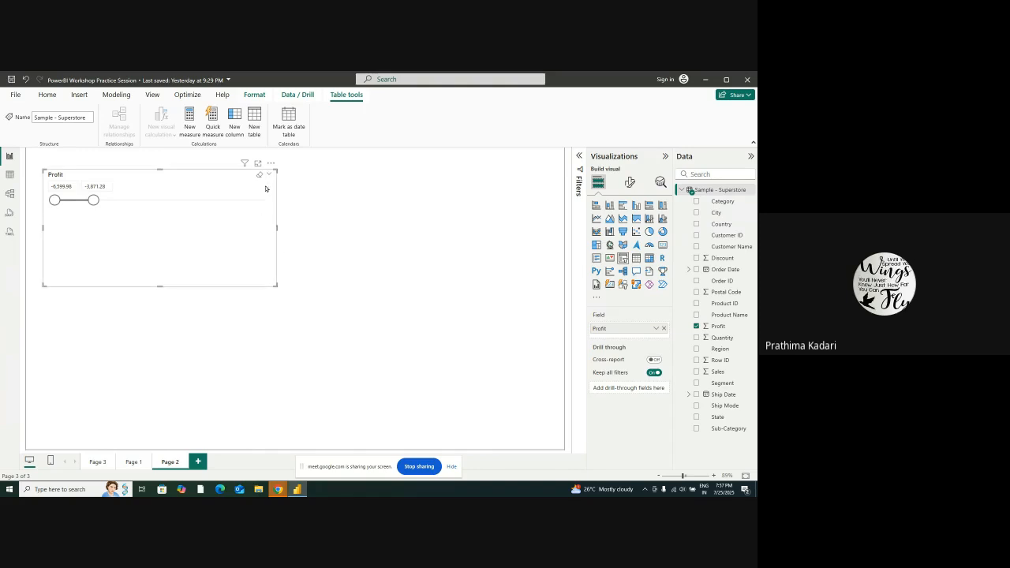
Enlarge the Profit slicer further in width and height so that it covers most of the page's upper half
{"action": "left_click", "coordinate": [271, 163]}
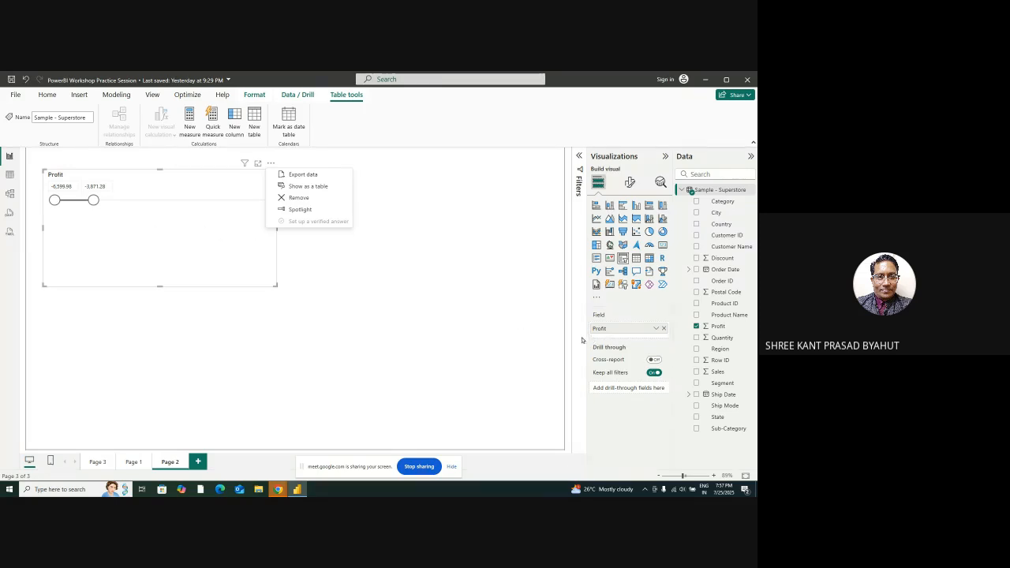
{"action": "left_click", "coordinate": [155, 213]}
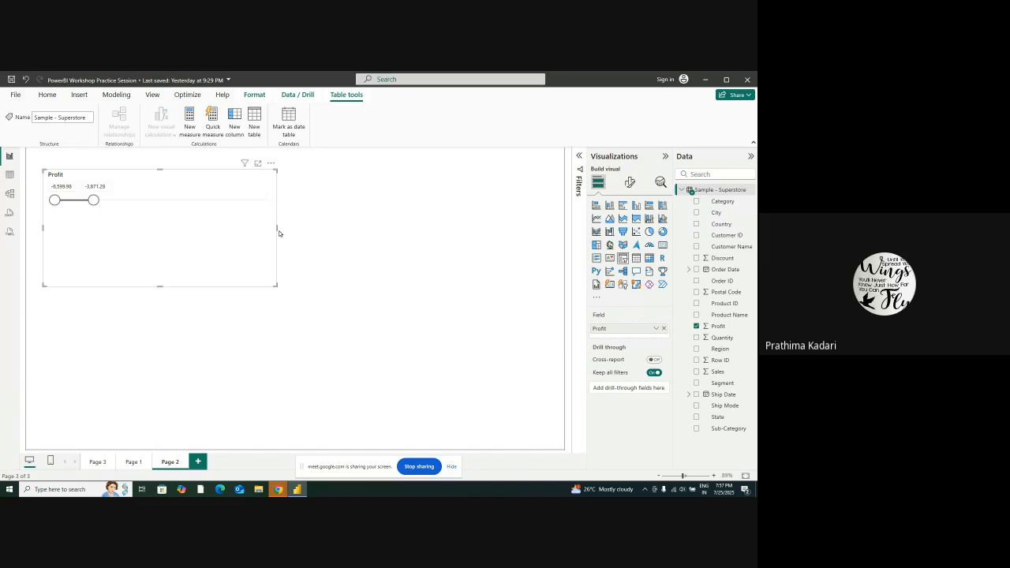
{"action": "left_click_drag", "start_coordinate": [277, 228], "coordinate": [377, 237]}
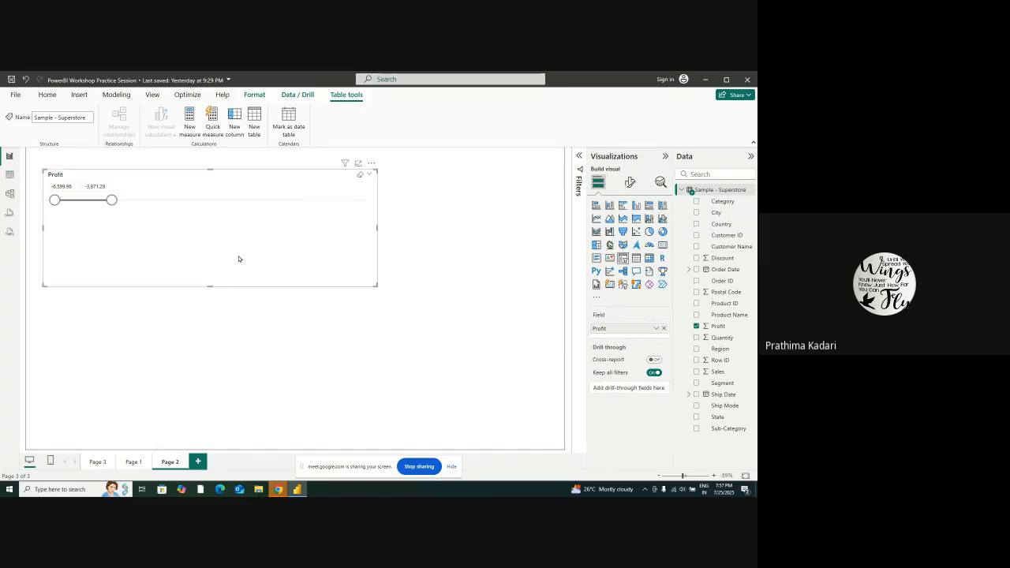
{"action": "left_click_drag", "start_coordinate": [209, 294], "coordinate": [210, 332]}
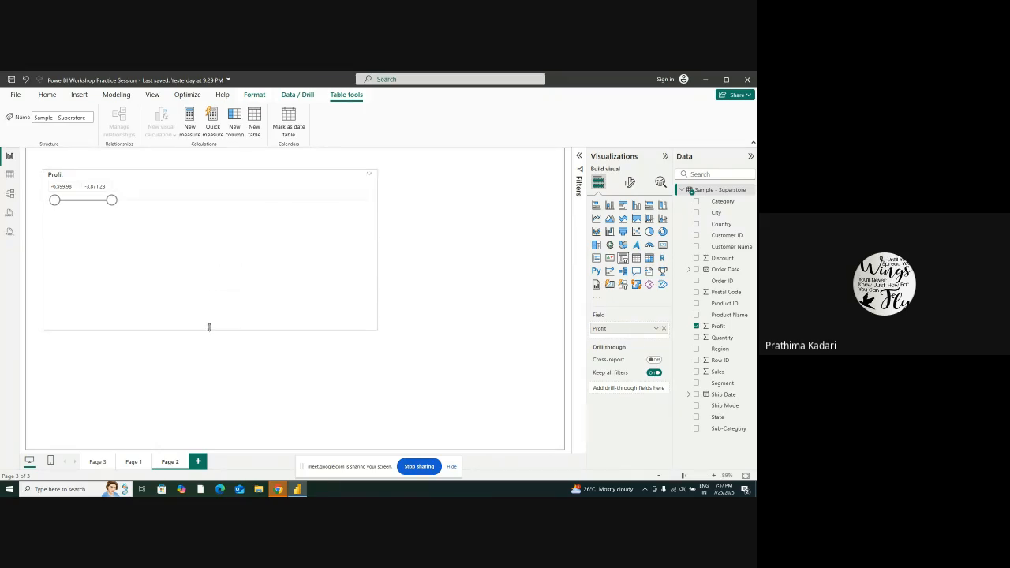
{"action": "left_click_drag", "start_coordinate": [377, 248], "coordinate": [398, 252]}
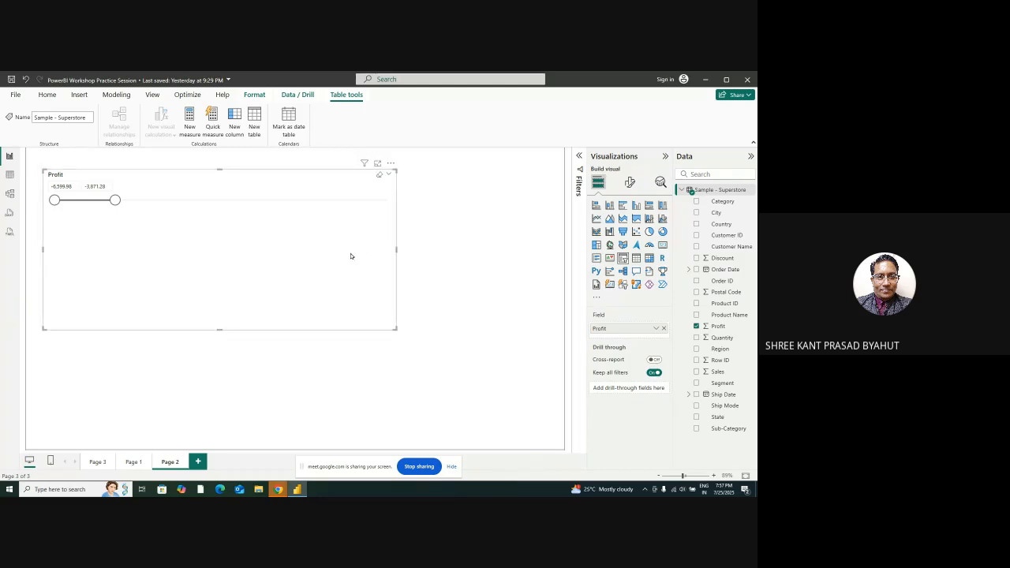
{"action": "left_click", "coordinate": [110, 187]}
{"action": "left_click", "coordinate": [177, 229]}
{"action": "left_click", "coordinate": [68, 187]}
{"action": "left_click_drag", "start_coordinate": [220, 330], "coordinate": [223, 344]}
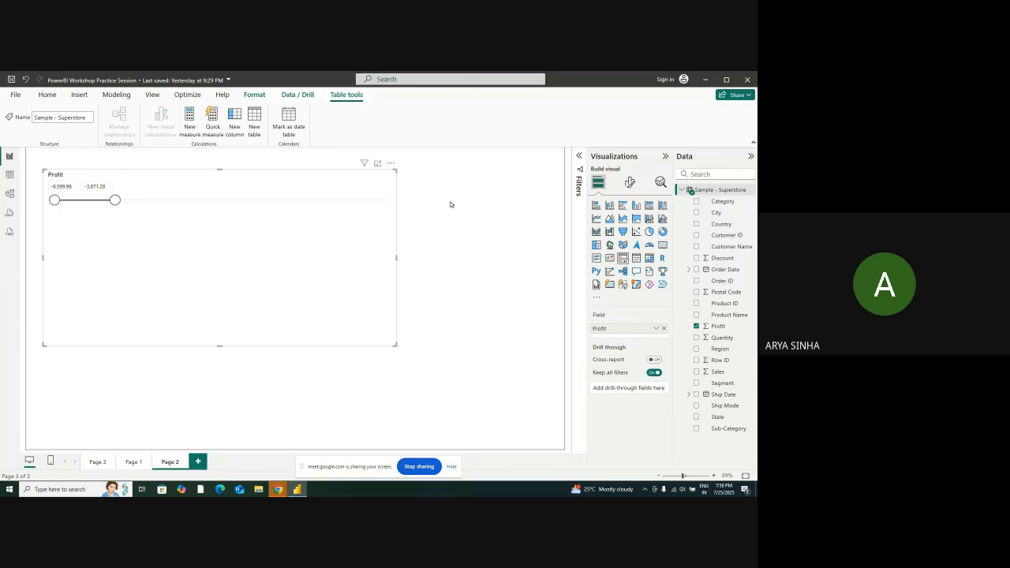
Examine the Profit column in the Sample - Superstore data table and return to the report page
{"action": "left_click", "coordinate": [9, 175]}
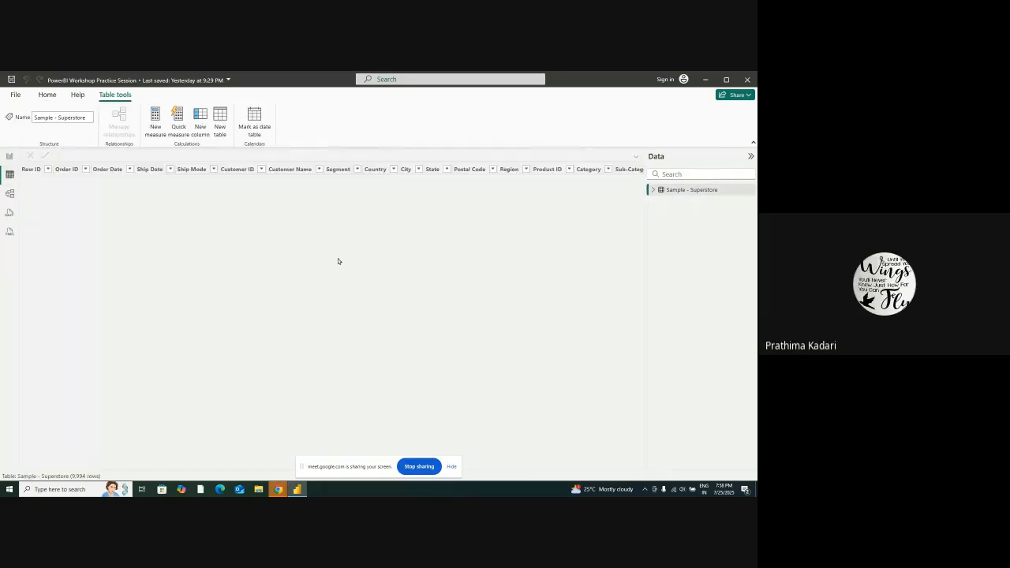
{"action": "left_click_drag", "start_coordinate": [274, 466], "coordinate": [687, 489]}
{"action": "left_click_drag", "start_coordinate": [374, 467], "coordinate": [396, 495]}
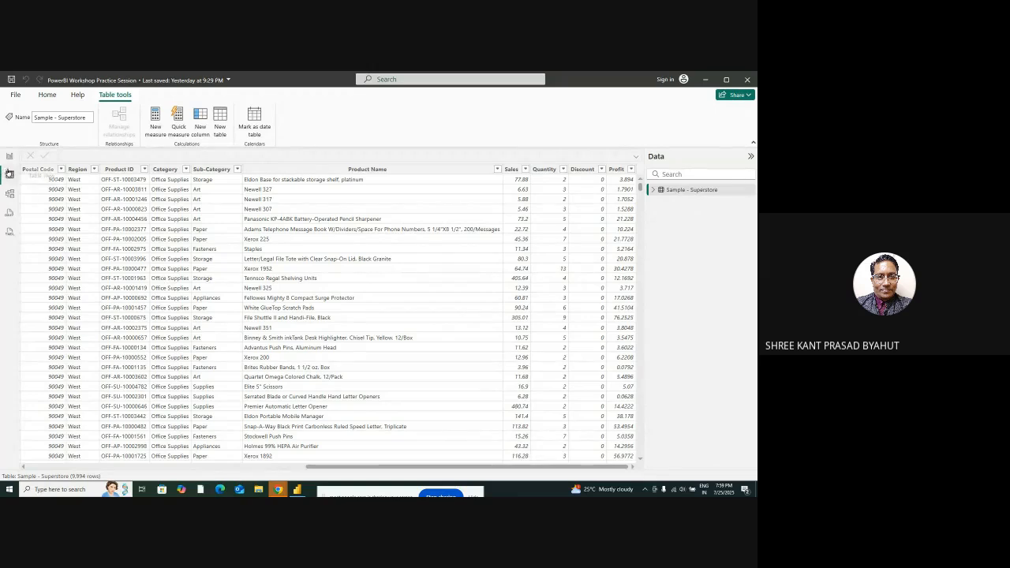
{"action": "left_click", "coordinate": [9, 155]}
Move the Profit slicer's upper limit through about -5,086 and 5,034, ending with a range of about -6,557 to 8,399.98
{"action": "left_click_drag", "start_coordinate": [117, 201], "coordinate": [386, 217]}
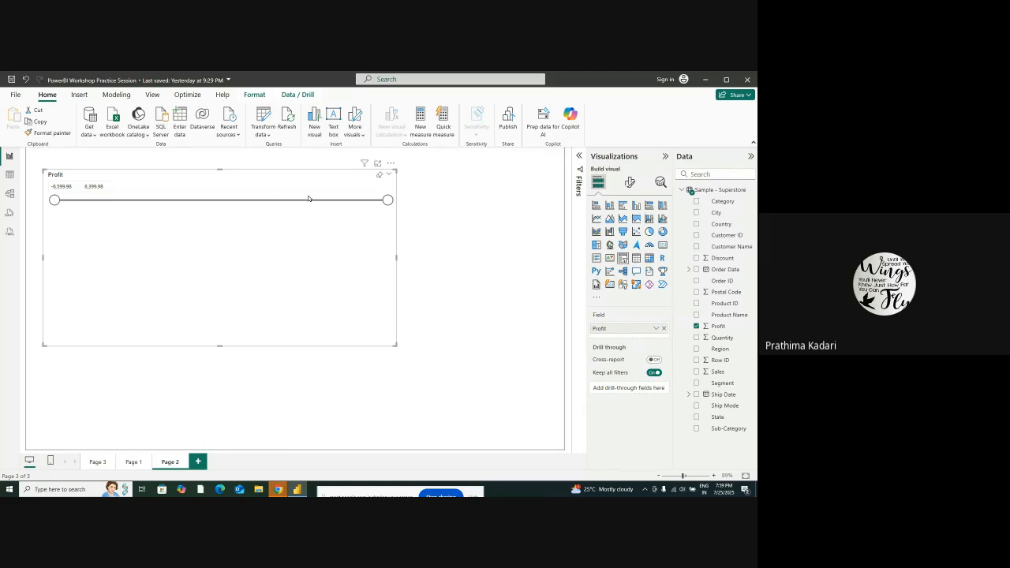
{"action": "left_click_drag", "start_coordinate": [387, 200], "coordinate": [87, 206]}
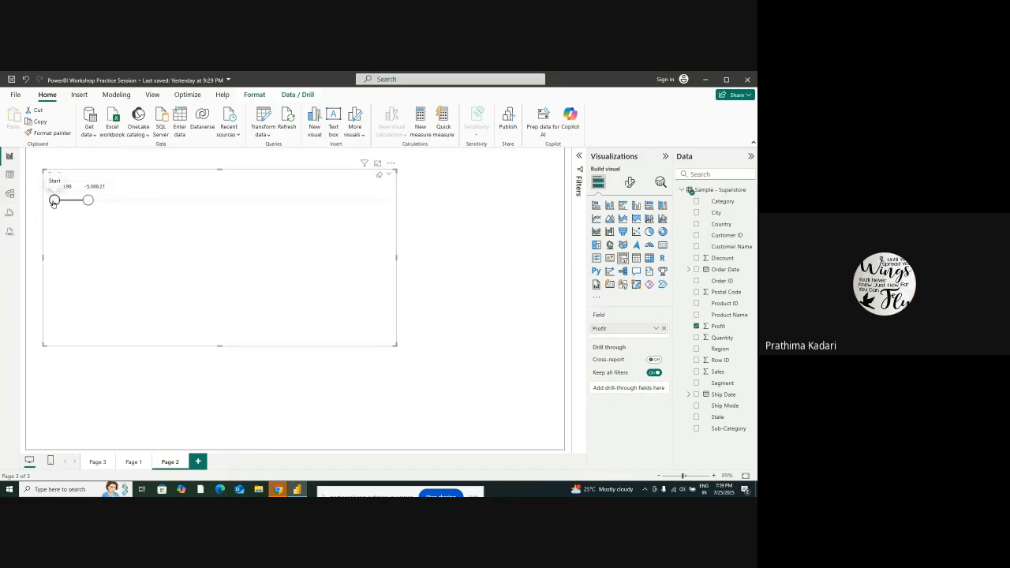
{"action": "left_click_drag", "start_coordinate": [88, 201], "coordinate": [313, 207]}
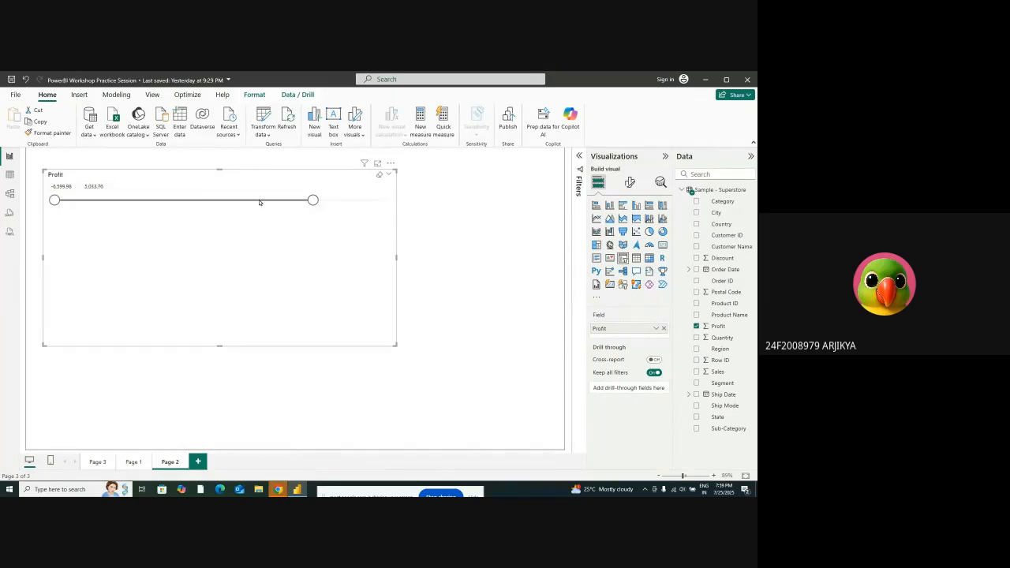
{"action": "left_click_drag", "start_coordinate": [313, 200], "coordinate": [390, 200]}
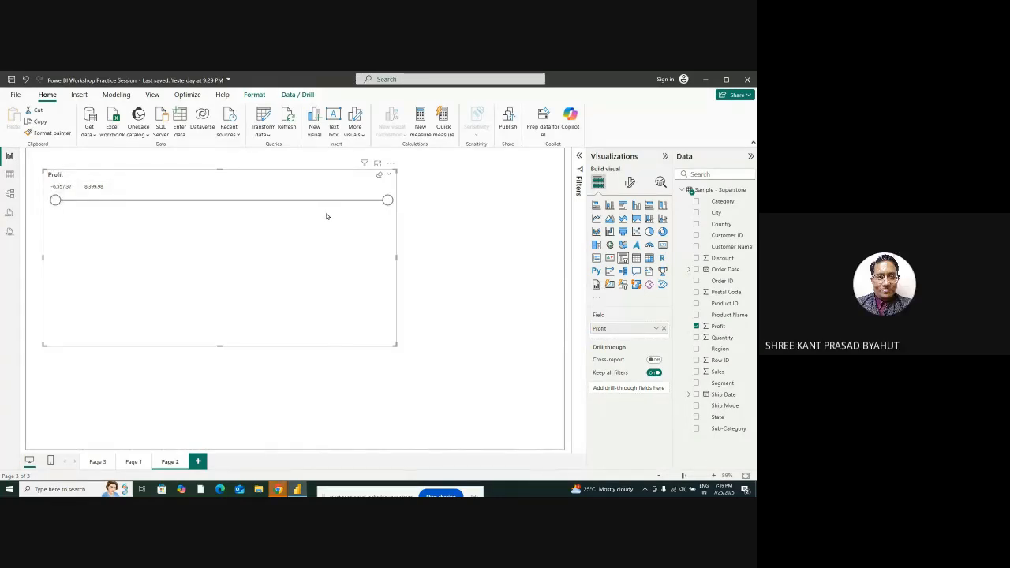
Sort the Sample - Superstore table by Profit in descending order, inspect its first and last rows, and return to the report page
{"action": "left_click", "coordinate": [9, 173]}
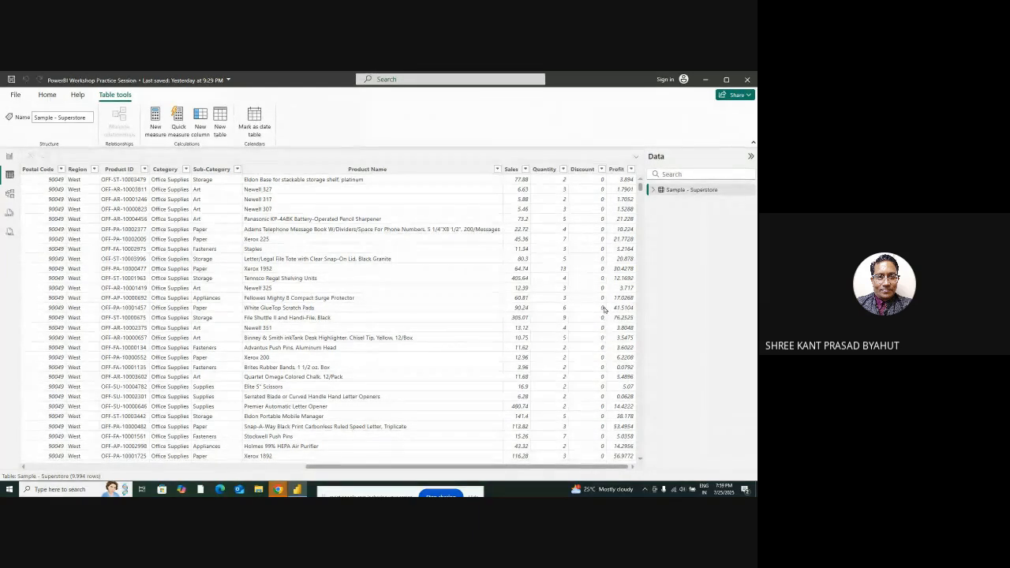
{"action": "left_click", "coordinate": [631, 169]}
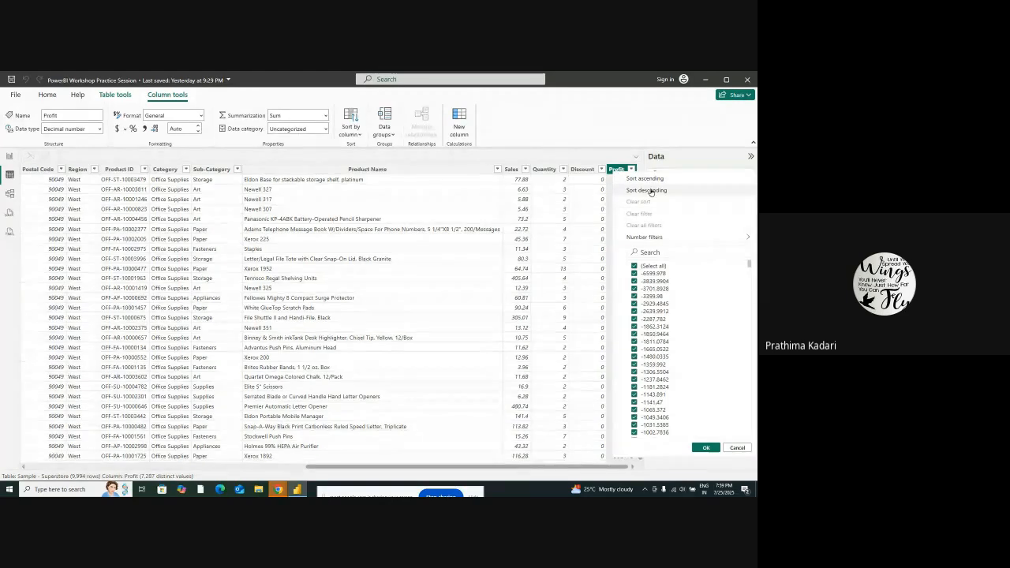
{"action": "left_click", "coordinate": [650, 191]}
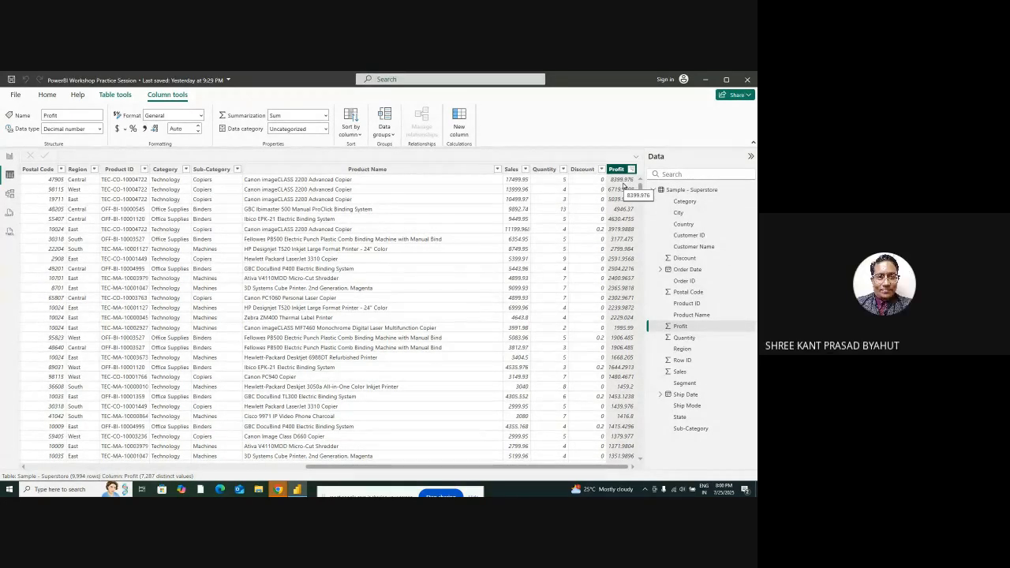
{"action": "left_click_drag", "start_coordinate": [640, 187], "coordinate": [650, 464]}
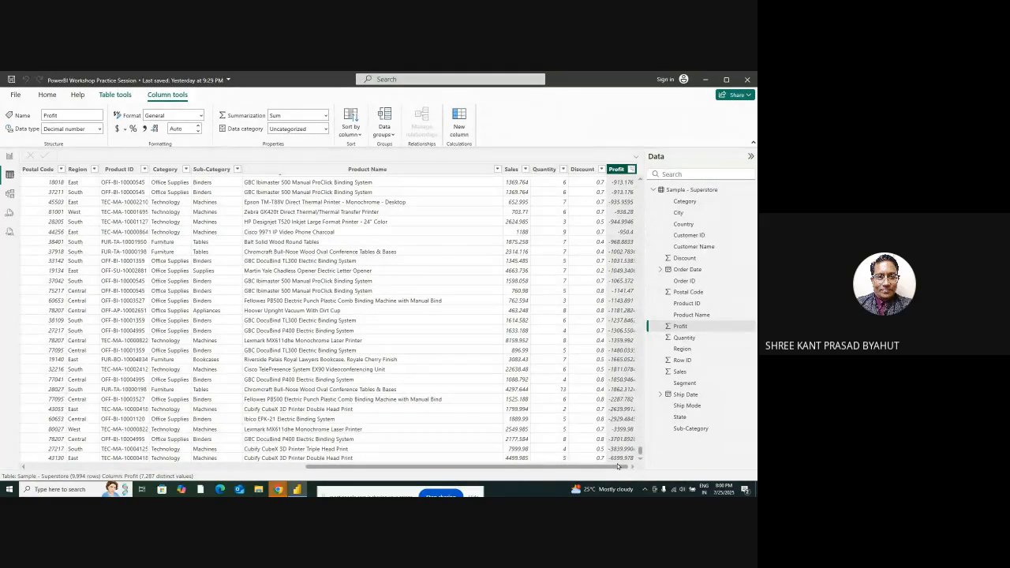
{"action": "left_click", "coordinate": [10, 156]}
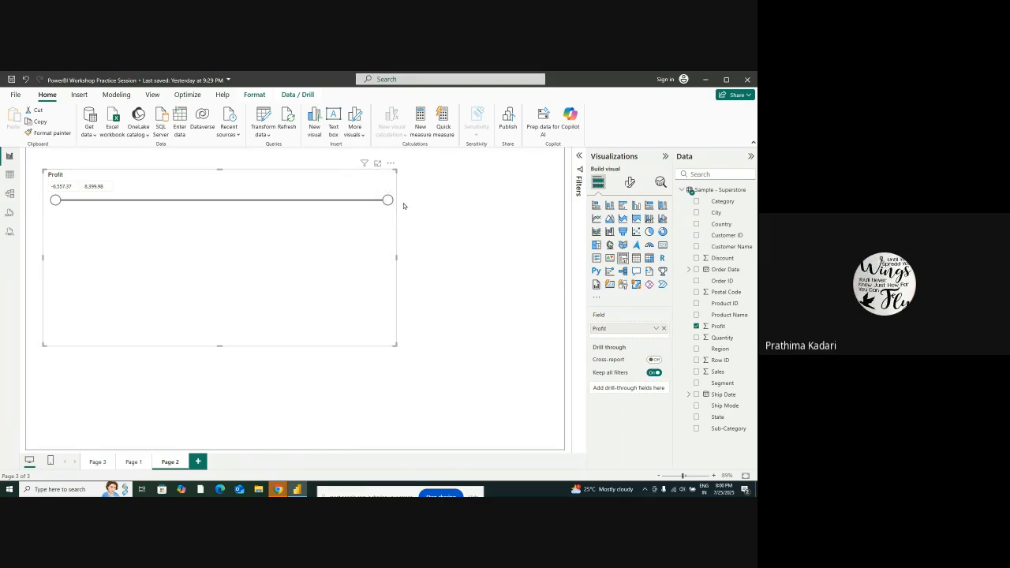
Show the Profit slicer's data as a table, examine the listed Profit values, and return to the report page
{"action": "left_click", "coordinate": [412, 207]}
{"action": "left_click", "coordinate": [246, 218]}
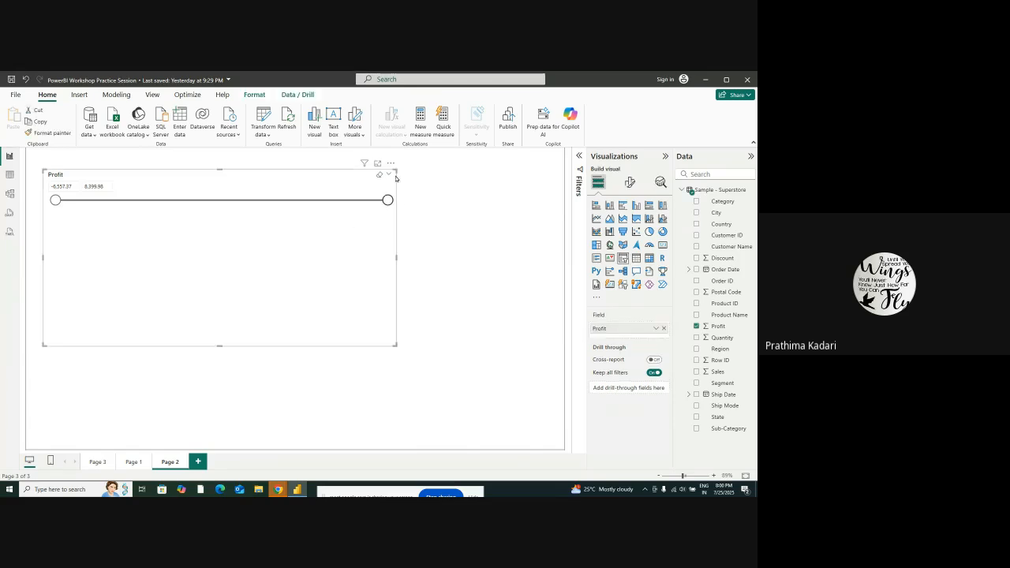
{"action": "left_click", "coordinate": [391, 164]}
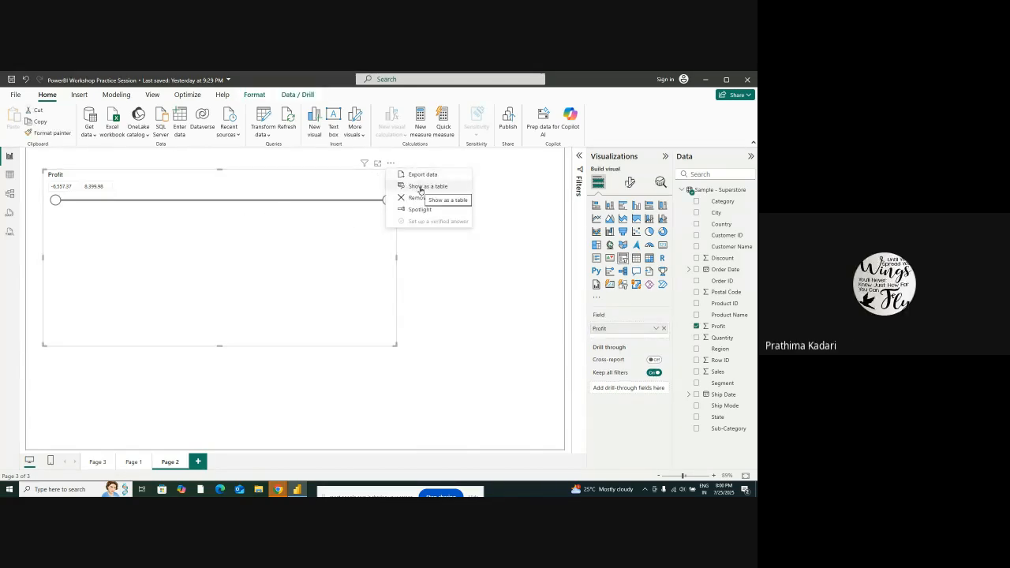
{"action": "left_click", "coordinate": [422, 187]}
{"action": "scroll", "coordinate": [145, 379], "scroll_direction": "down", "scroll_amount": 10}
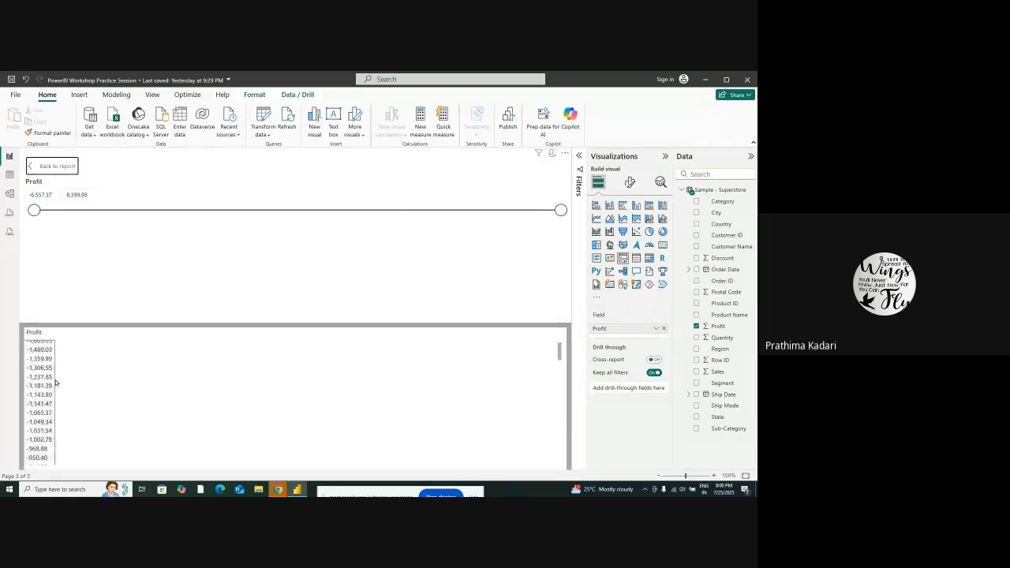
{"action": "scroll", "coordinate": [77, 378], "scroll_direction": "down", "scroll_amount": 15}
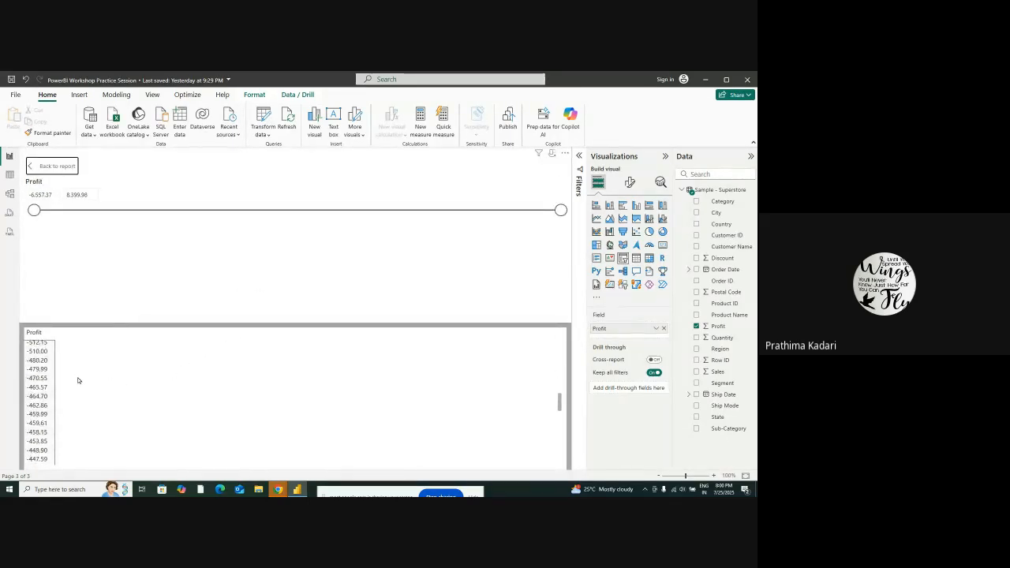
{"action": "scroll", "coordinate": [77, 380], "scroll_direction": "up", "scroll_amount": 20}
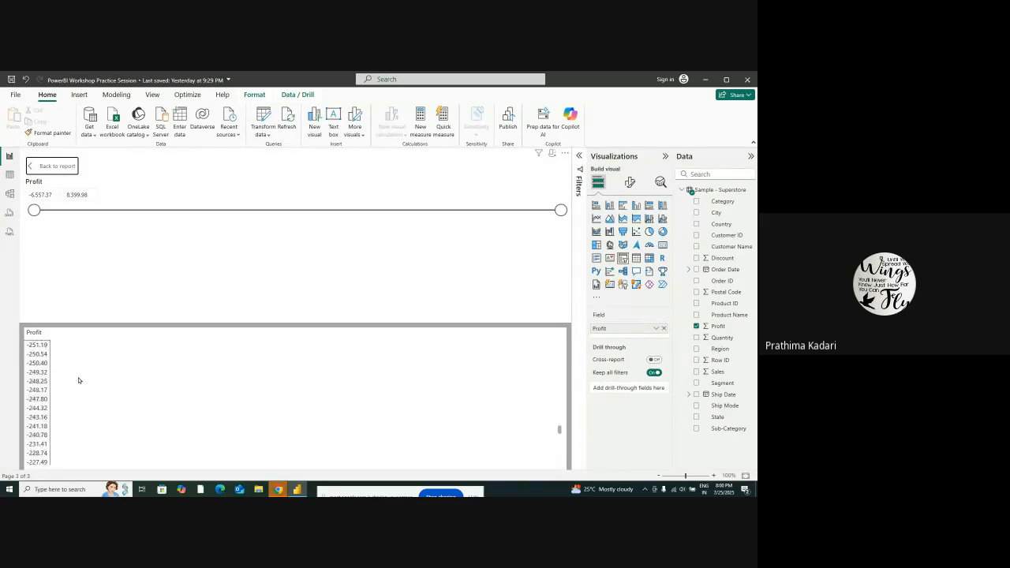
{"action": "left_click", "coordinate": [47, 165], "text": "ctrl"}
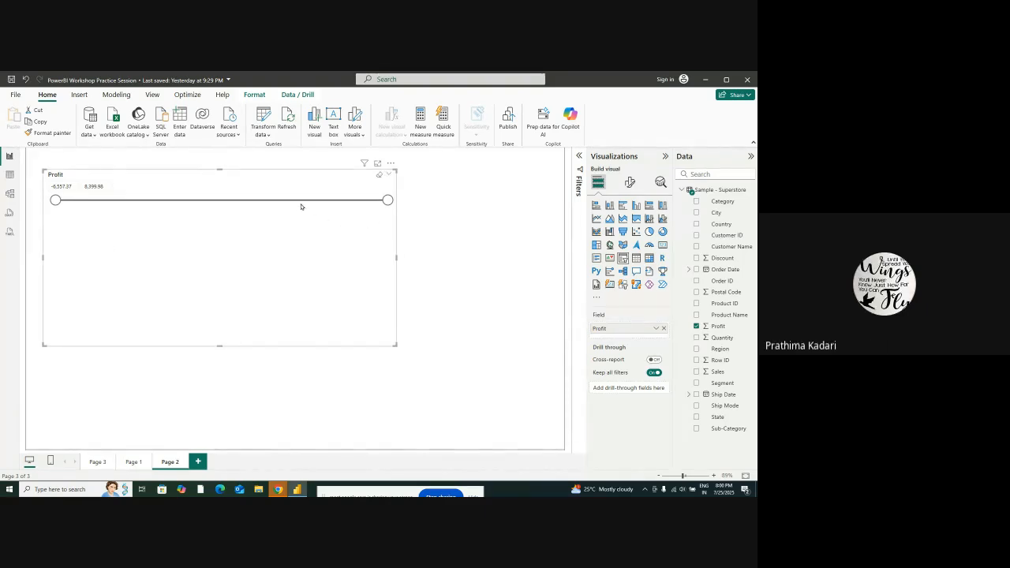
Turn on cross-report drill through for Page 2, check the visuals on Page 1 and Page 3, and return to Page 2
{"action": "left_click", "coordinate": [392, 163]}
{"action": "left_click", "coordinate": [322, 176]}
{"action": "left_click", "coordinate": [654, 359]}
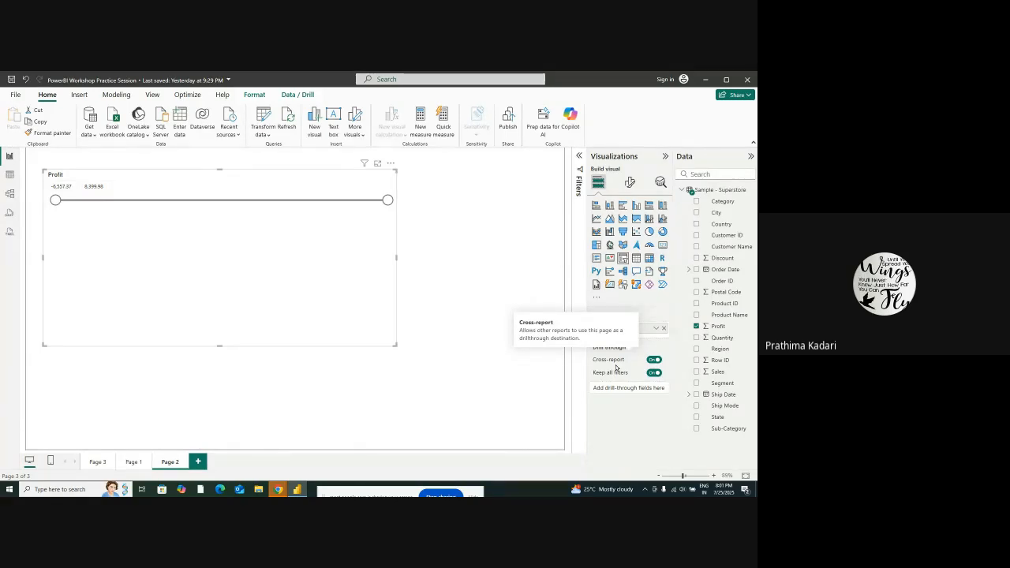
{"action": "left_click", "coordinate": [125, 462]}
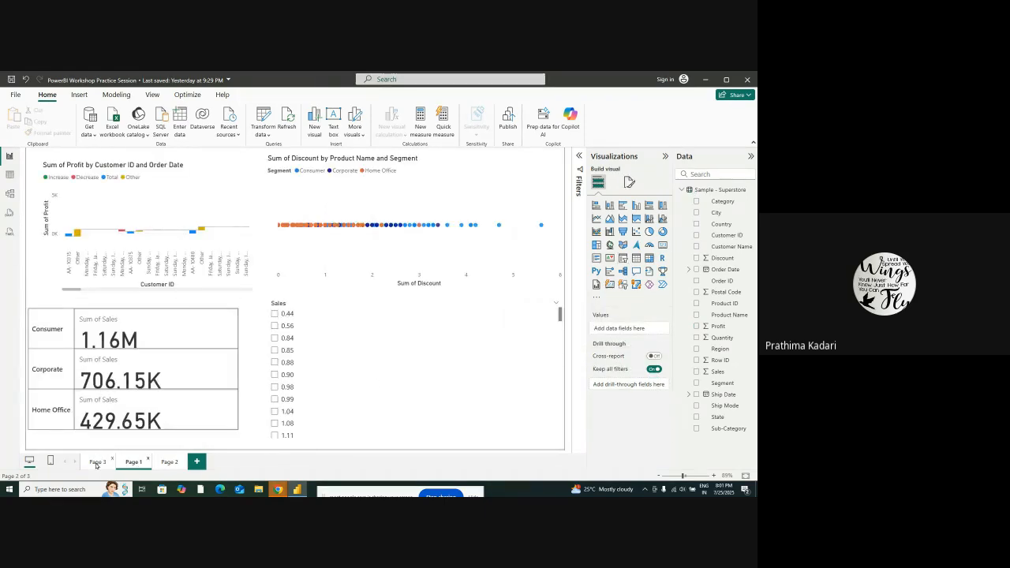
{"action": "left_click", "coordinate": [96, 462]}
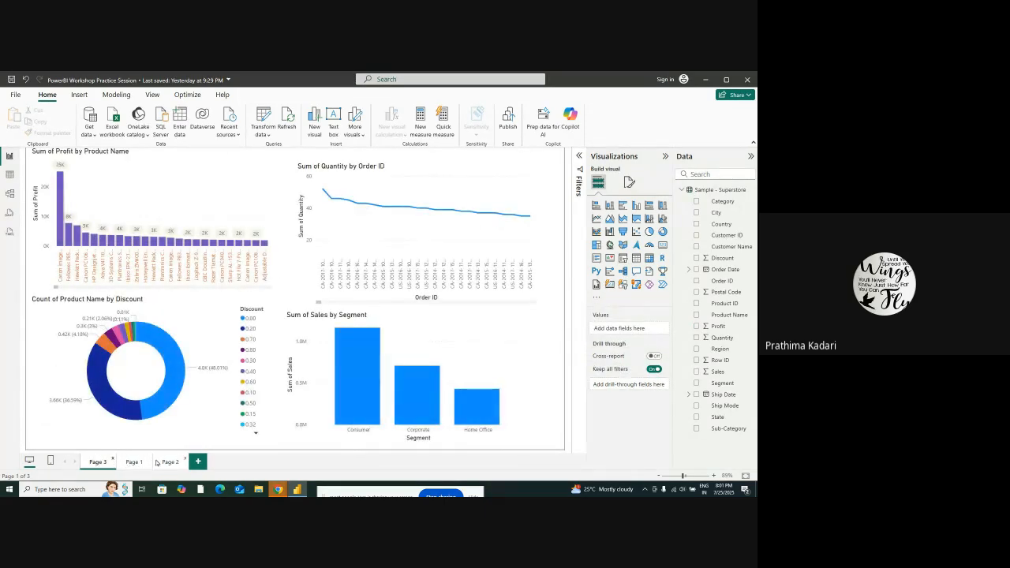
{"action": "left_click", "coordinate": [170, 462]}
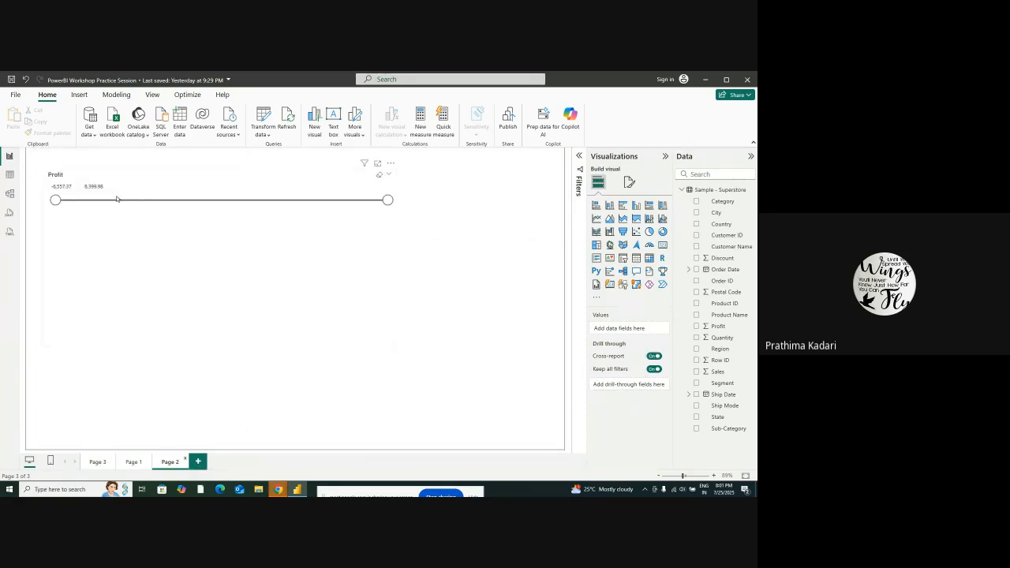
Lower the Profit slicer's upper limit to about 48 and check the visuals on Page 3 and Page 1 before returning to Page 2
{"action": "left_click_drag", "start_coordinate": [388, 199], "coordinate": [202, 201]}
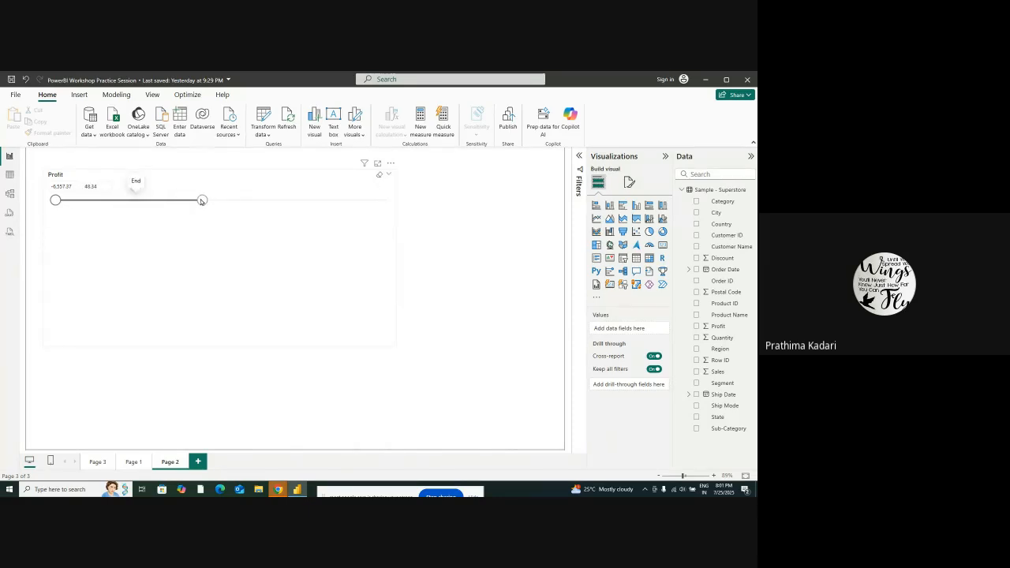
{"action": "left_click", "coordinate": [97, 461]}
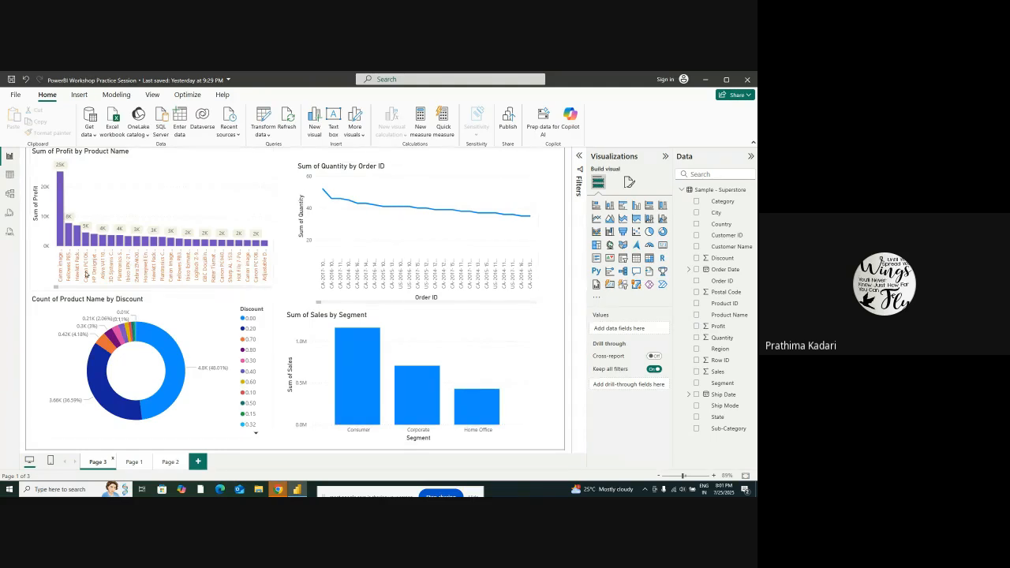
{"action": "left_click", "coordinate": [132, 461]}
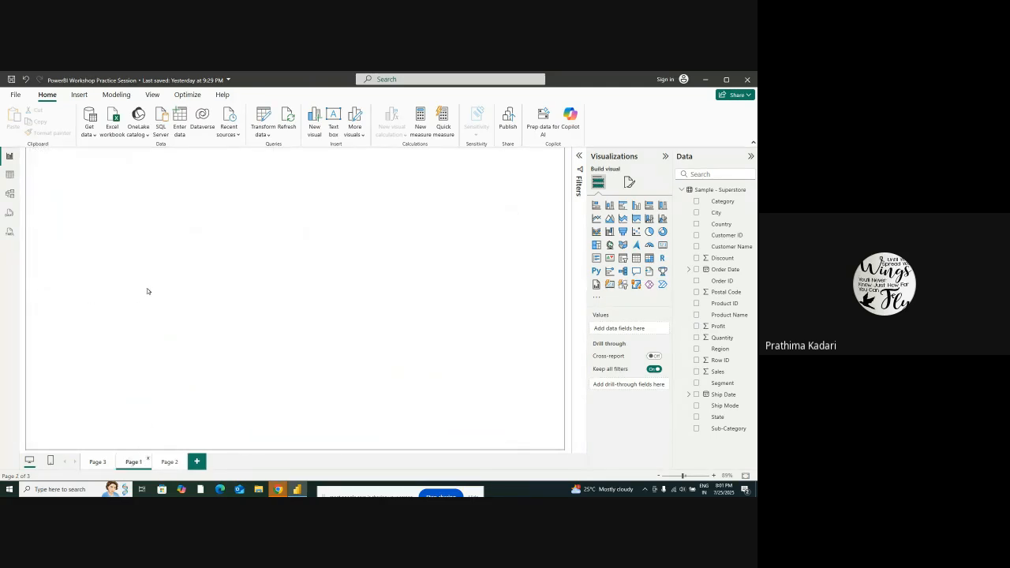
{"action": "left_click", "coordinate": [168, 462]}
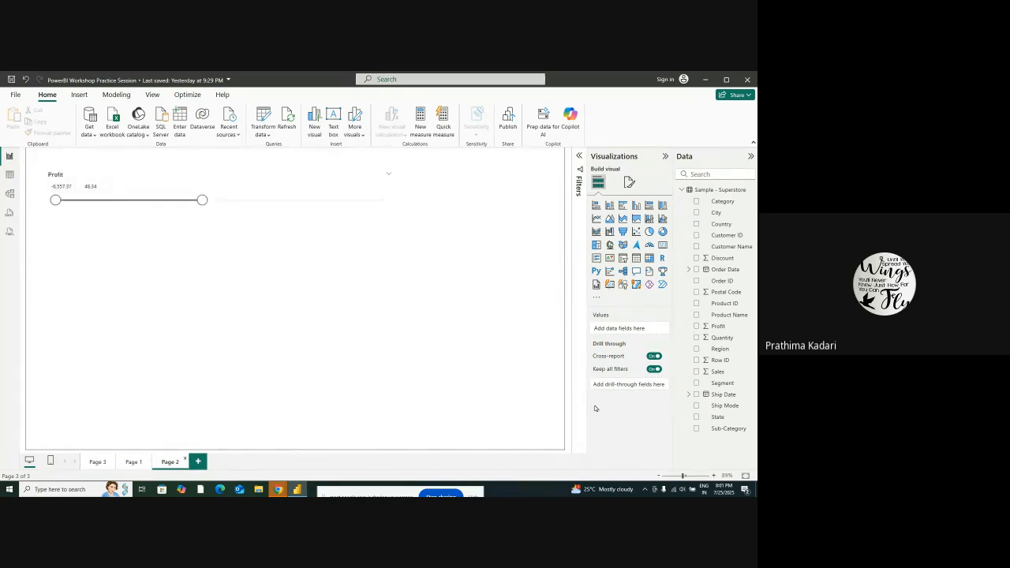
{"action": "left_click", "coordinate": [133, 463]}
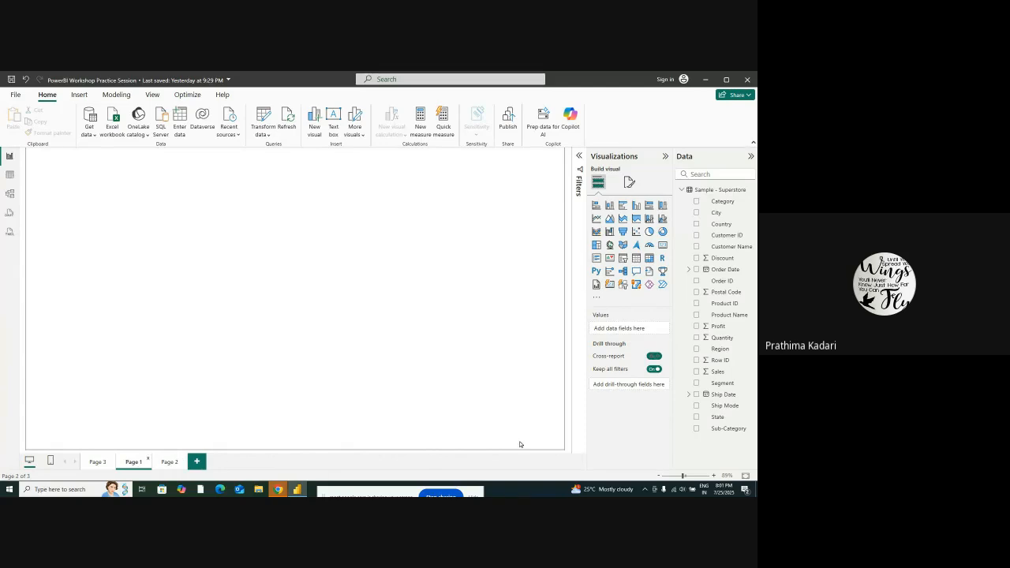
{"action": "left_click", "coordinate": [167, 463]}
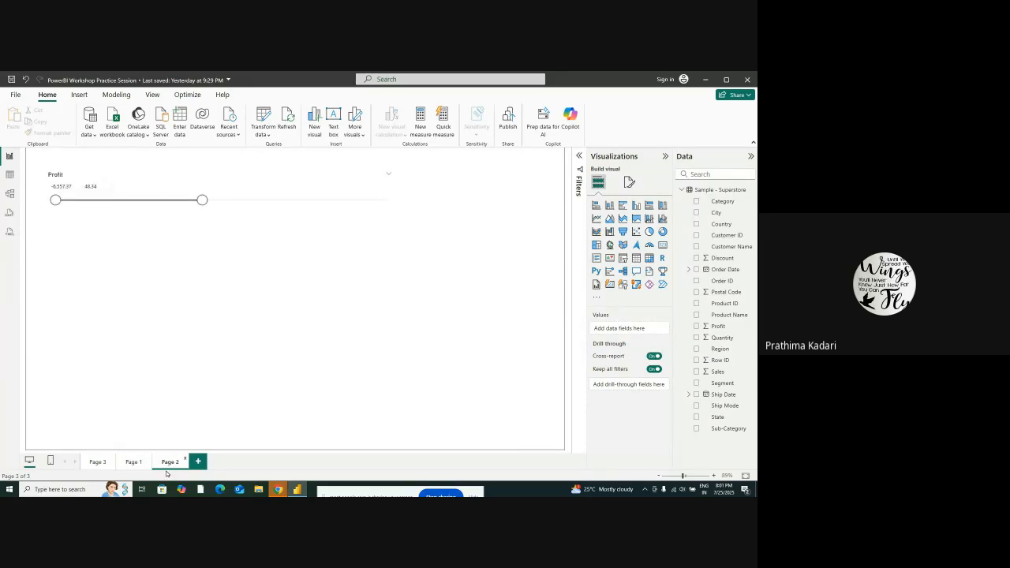
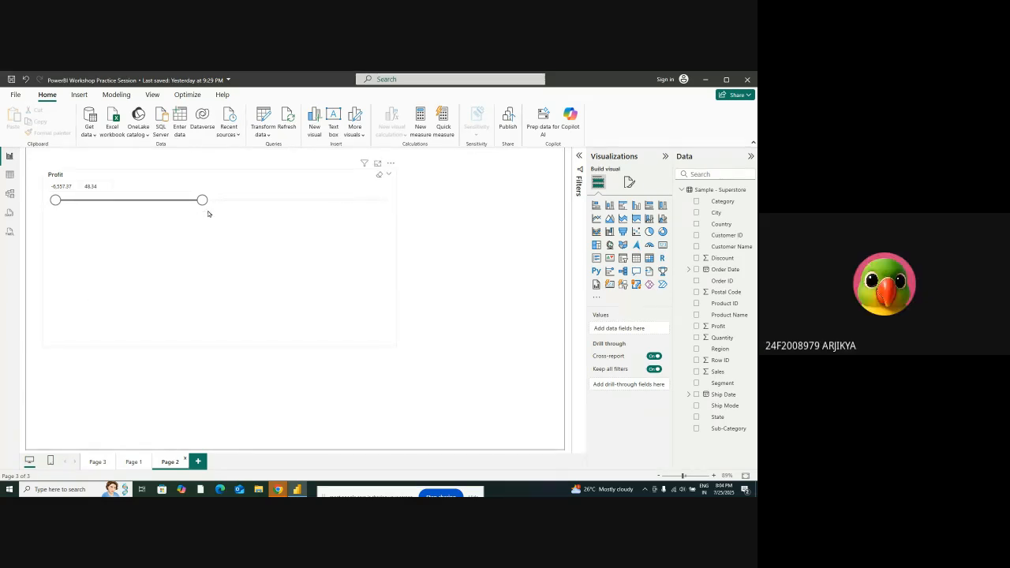
Check the Profit column in the Sample - Superstore table and return to the report page
{"action": "left_click", "coordinate": [9, 174]}
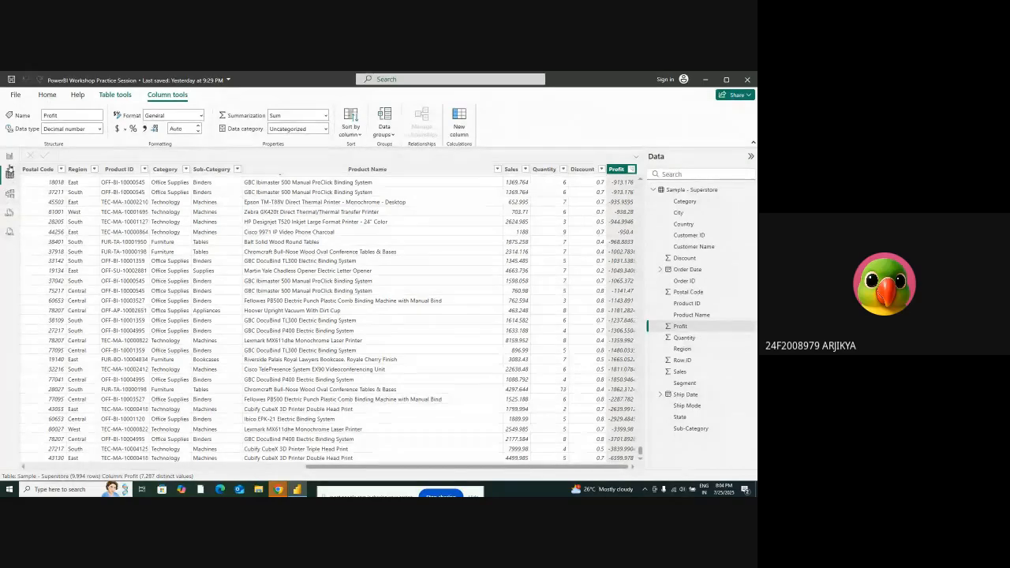
{"action": "left_click", "coordinate": [10, 156]}
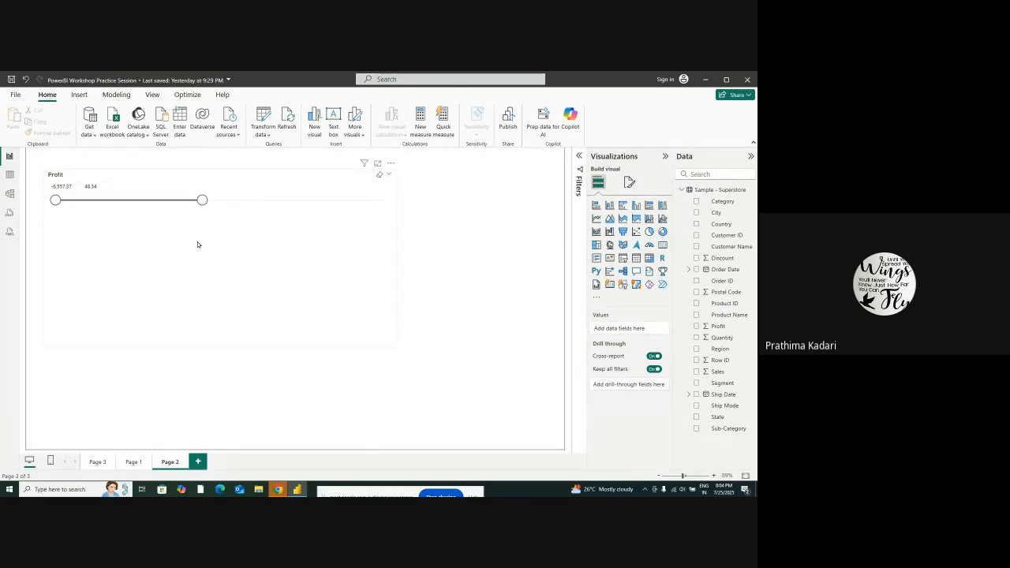
{"action": "left_click", "coordinate": [270, 135]}
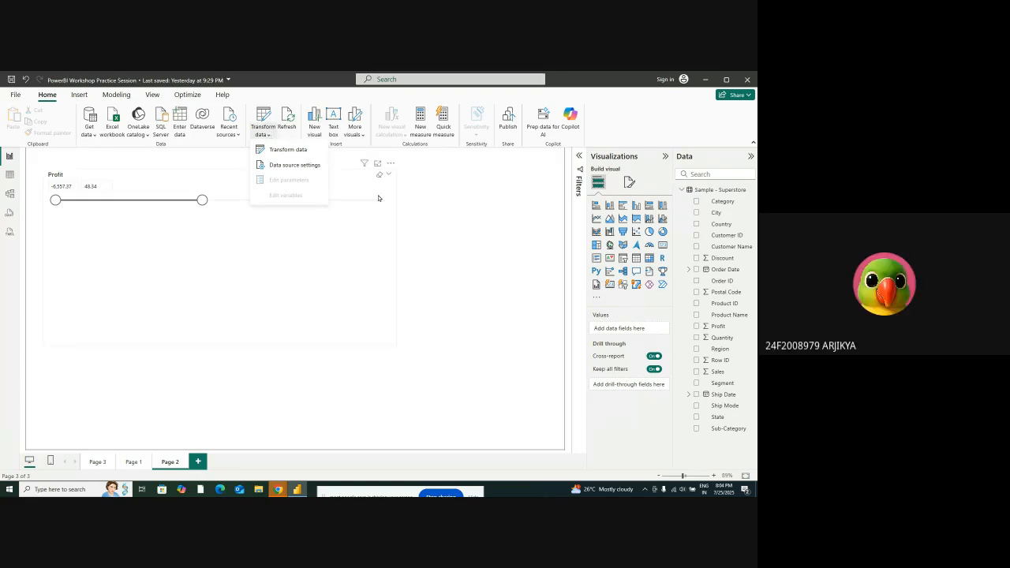
{"action": "left_click", "coordinate": [439, 230]}
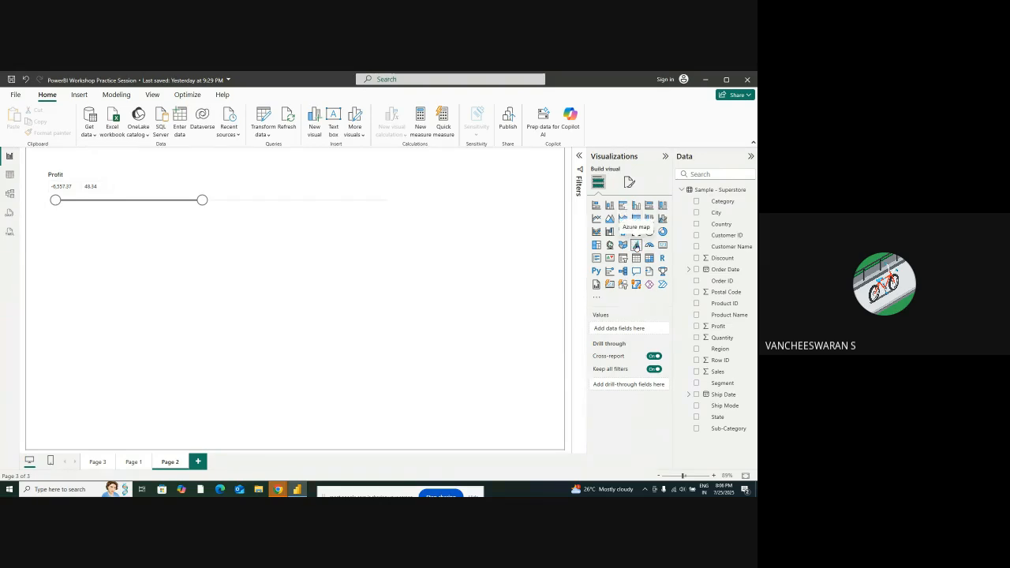
Add a stacked column chart over the lower part of Page 2, with Product Name on the X-axis and Profit on the Y-axis
{"action": "left_click", "coordinate": [609, 206]}
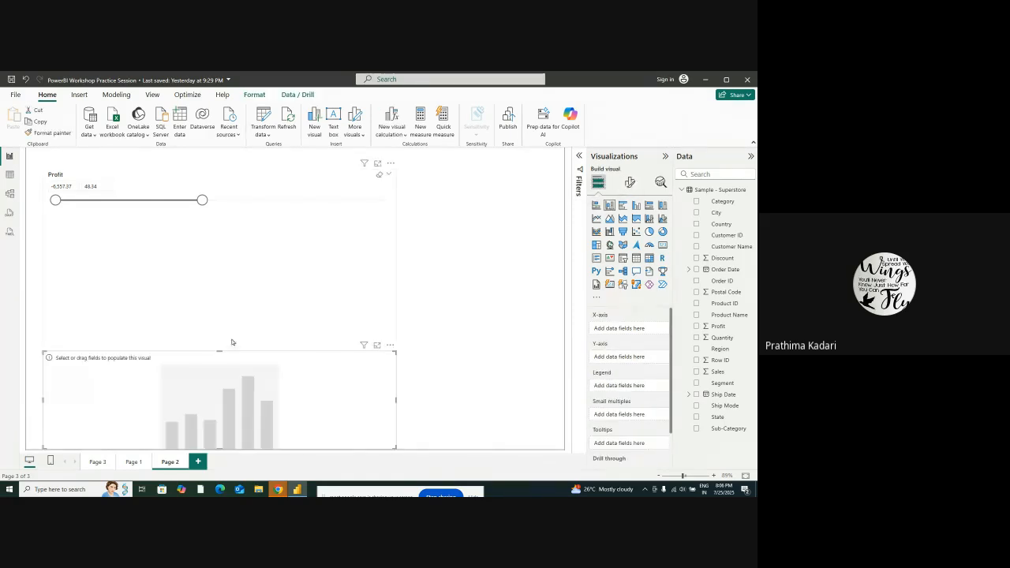
{"action": "left_click_drag", "start_coordinate": [181, 358], "coordinate": [181, 284]}
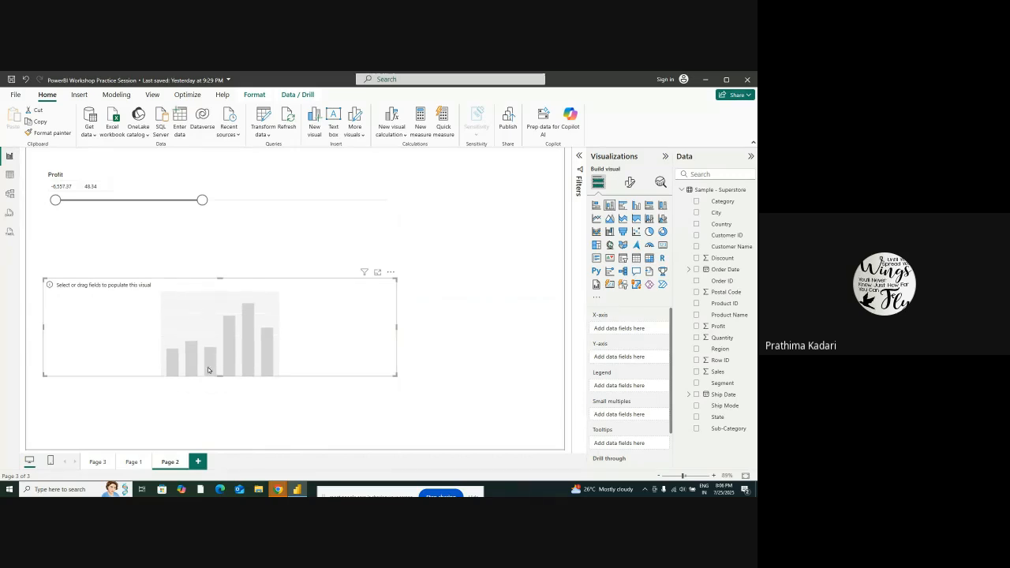
{"action": "left_click_drag", "start_coordinate": [219, 376], "coordinate": [221, 407]}
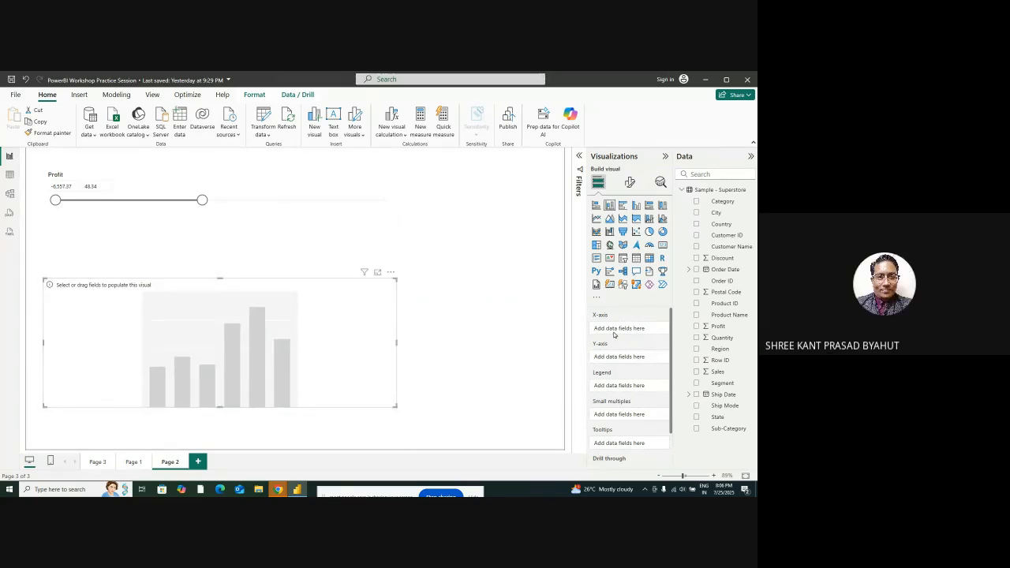
{"action": "left_click", "coordinate": [730, 314]}
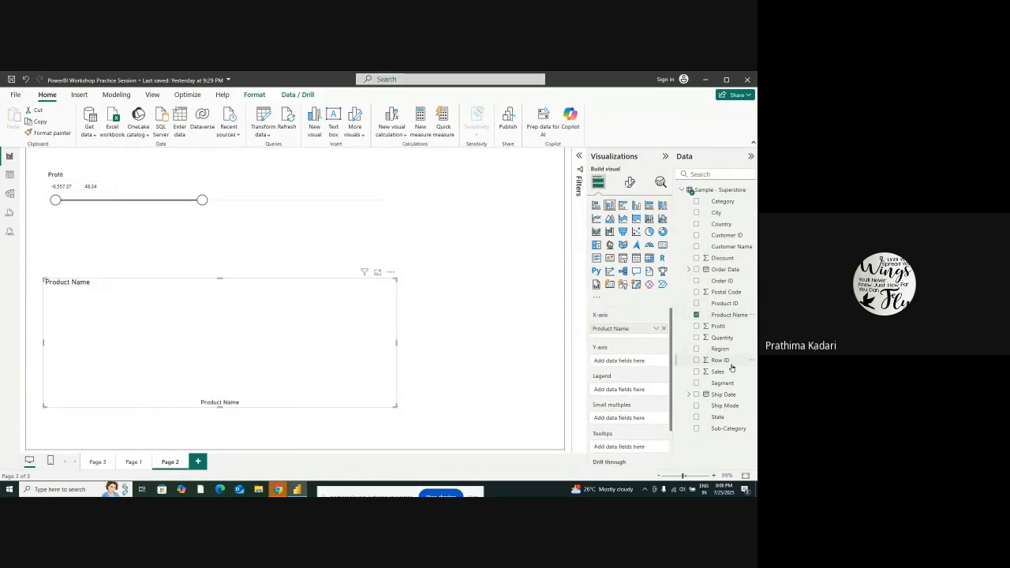
{"action": "left_click_drag", "start_coordinate": [720, 327], "coordinate": [633, 363]}
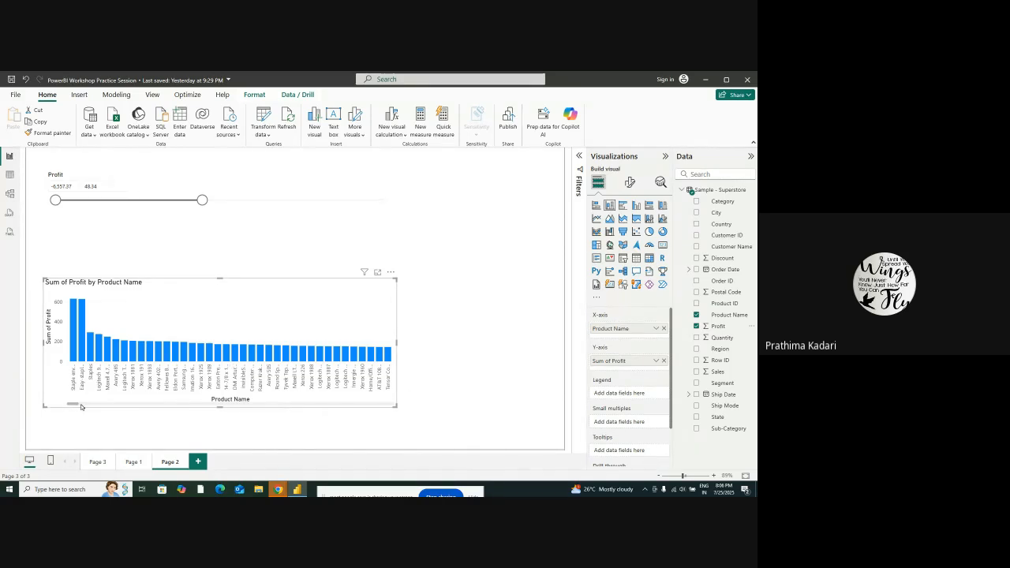
Examine the product bars along the Sum of Profit by Product Name chart, from the first ones onward and back
{"action": "left_click_drag", "start_coordinate": [75, 404], "coordinate": [177, 410]}
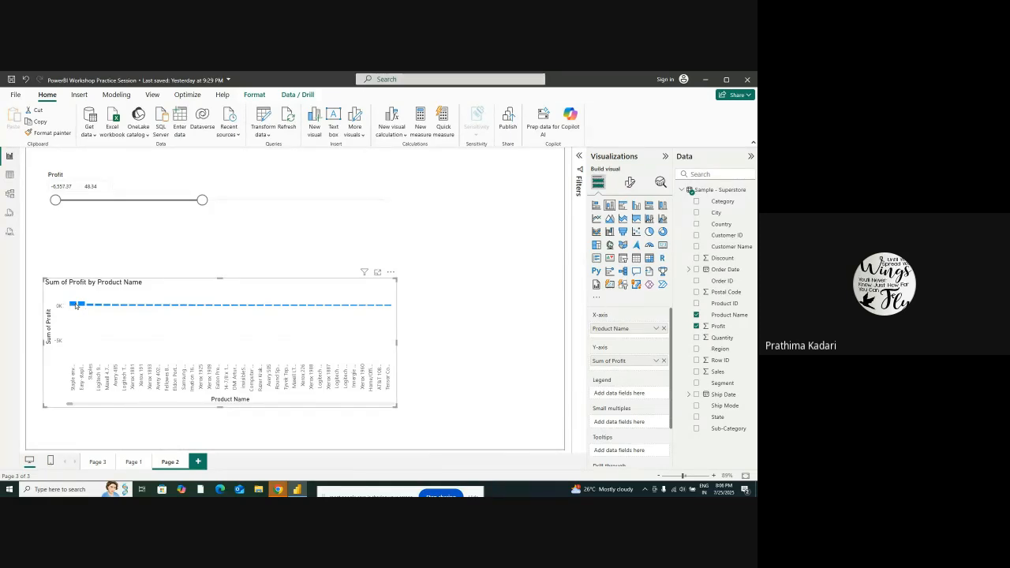
{"action": "mouse_move", "coordinate": [80, 303]}
{"action": "scroll", "coordinate": [72, 408], "scroll_direction": "down", "scroll_amount": 3}
{"action": "scroll", "coordinate": [71, 407], "scroll_direction": "up", "scroll_amount": 3}
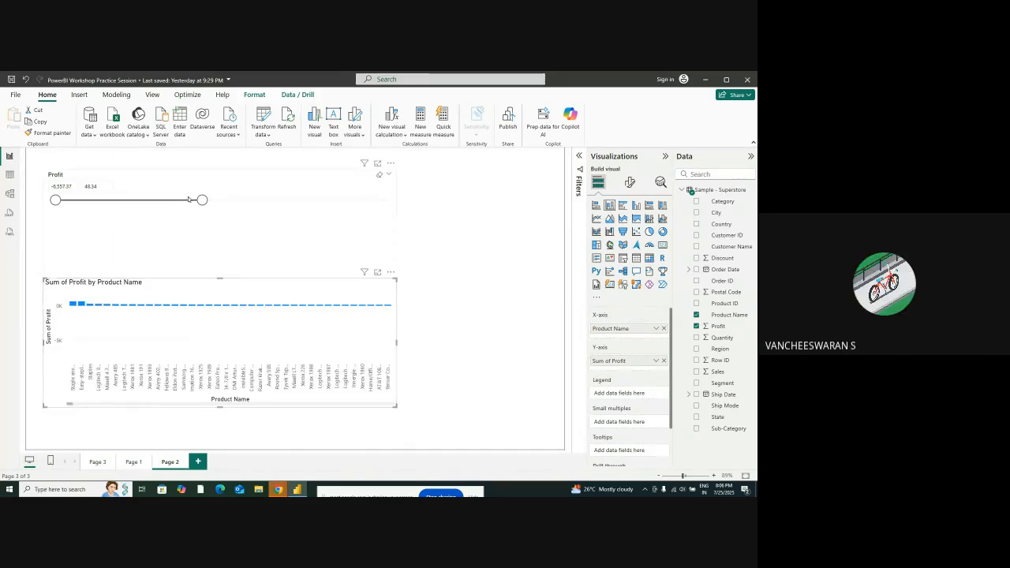
Raise the Profit slicer's upper limit to about 304 and inspect individual product bars in the column chart
{"action": "mouse_move", "coordinate": [202, 200]}
{"action": "left_mouse_down"}
{"action": "mouse_move", "coordinate": [165, 203]}
{"action": "mouse_move", "coordinate": [208, 204]}
{"action": "left_mouse_up"}
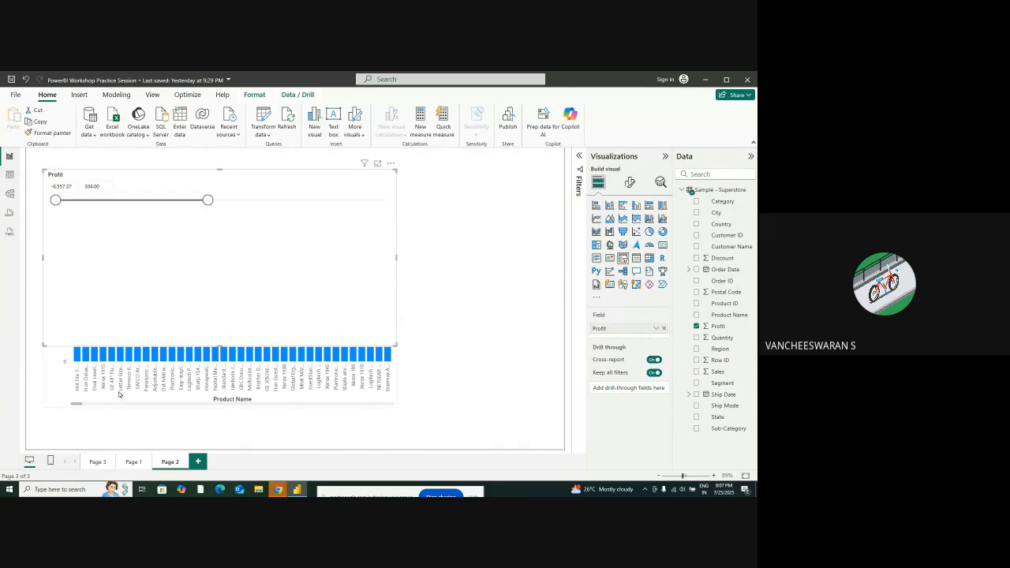
{"action": "left_click", "coordinate": [148, 377]}
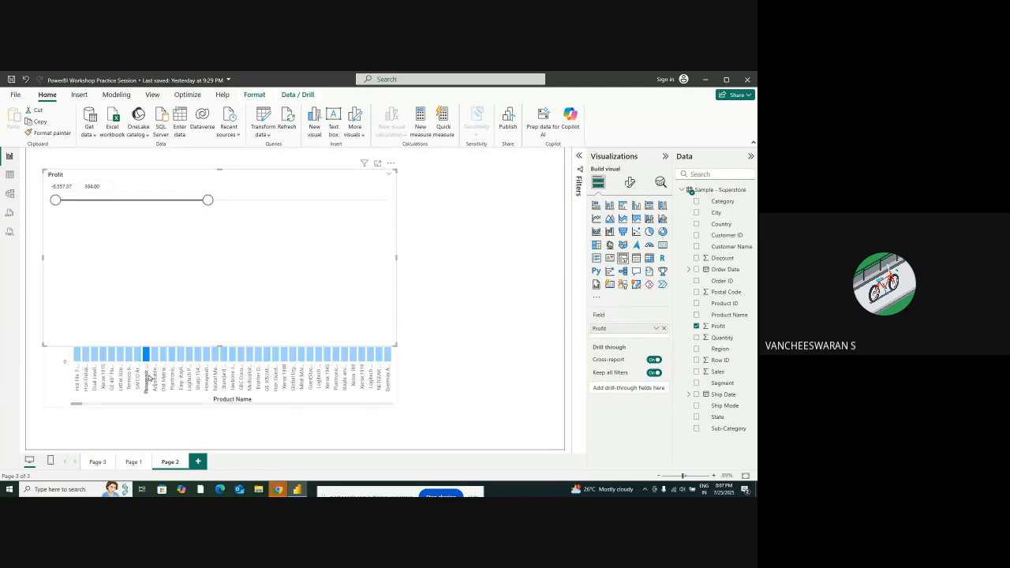
{"action": "left_click", "coordinate": [416, 400]}
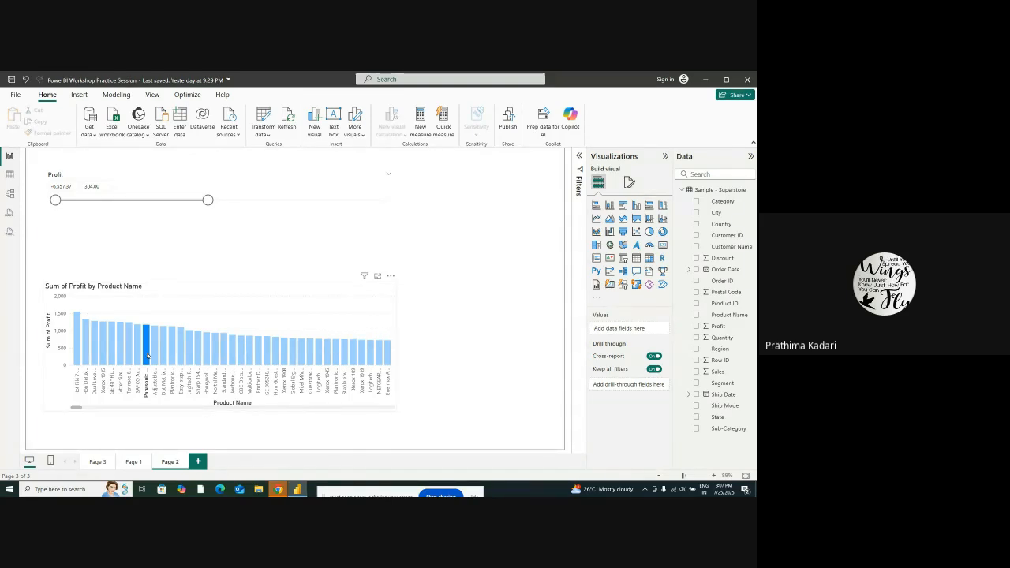
{"action": "mouse_move", "coordinate": [149, 355]}
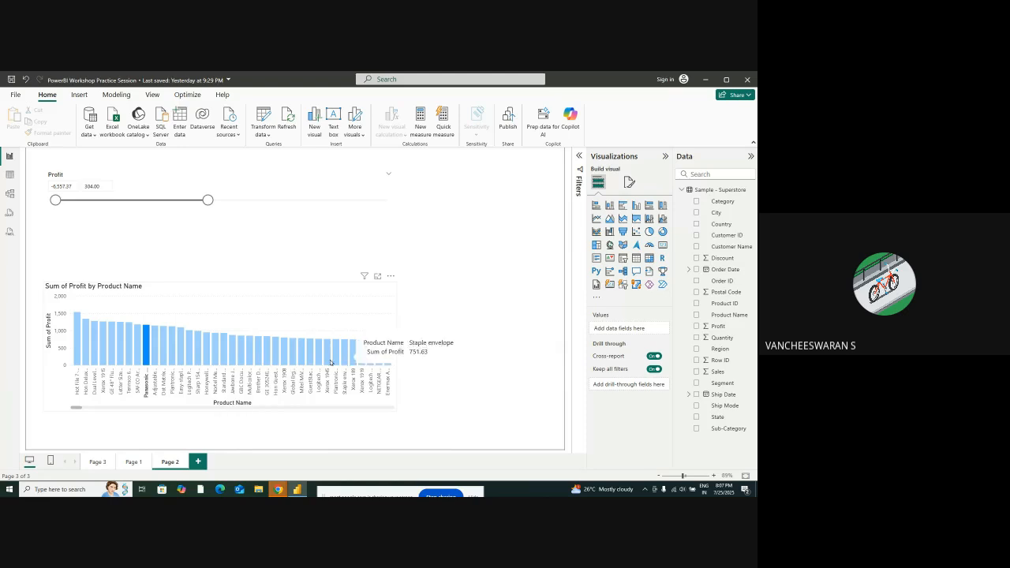
{"action": "left_click", "coordinate": [233, 355]}
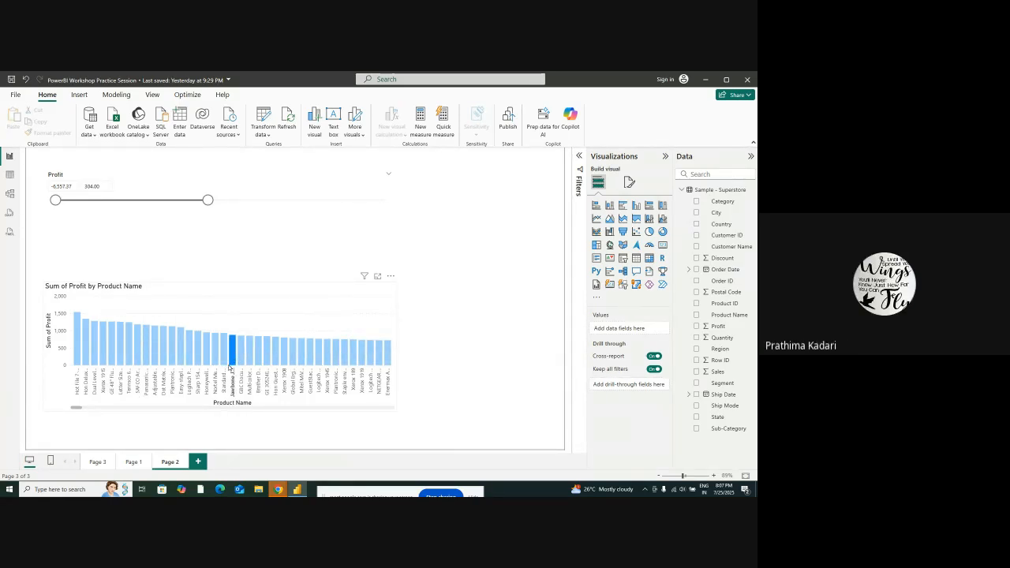
{"action": "mouse_move", "coordinate": [232, 357]}
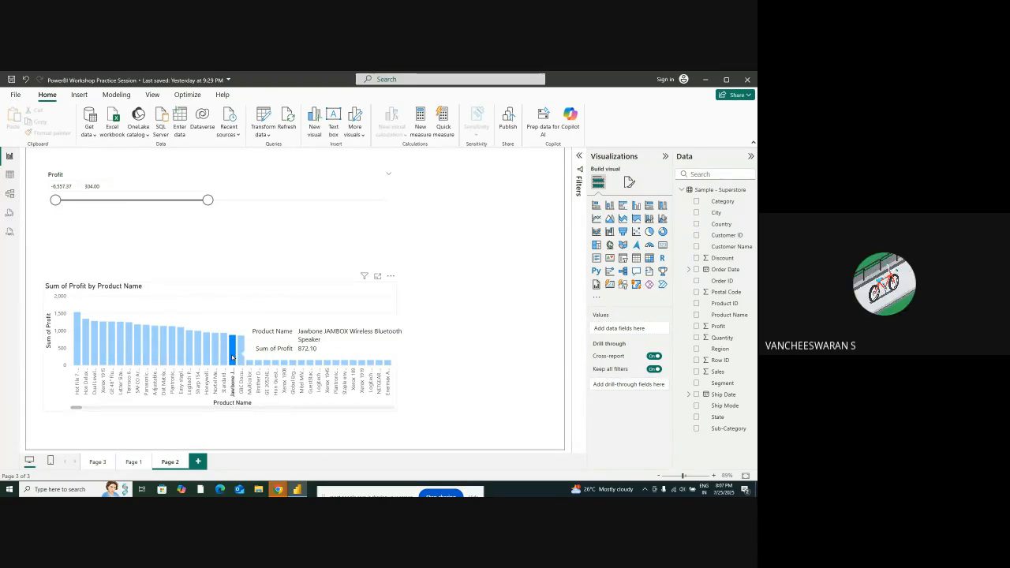
Highlight the Corporate segment in Page 3's sales chart, check the visuals on Page 1, and return to Page 2
{"action": "left_click", "coordinate": [98, 462]}
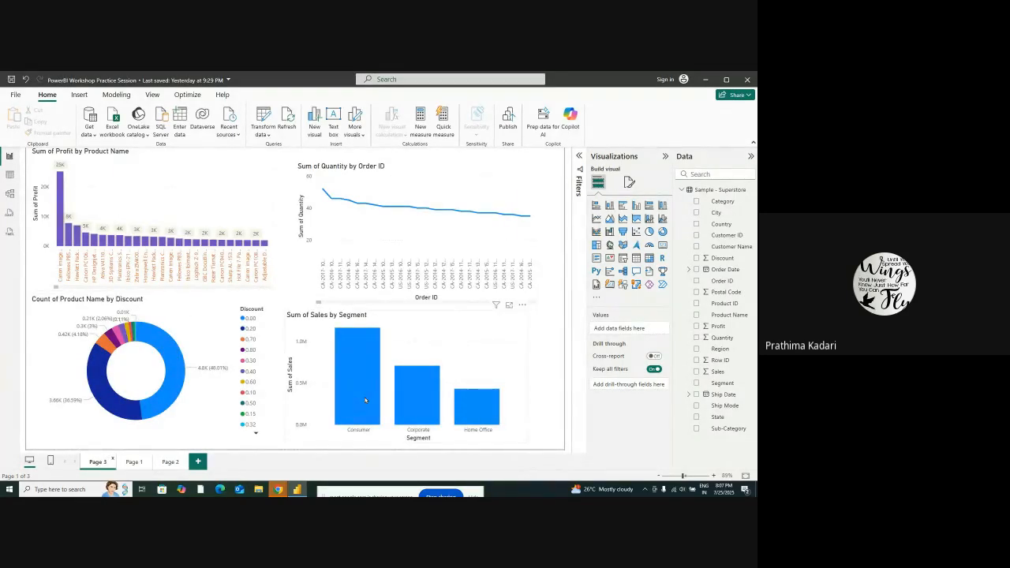
{"action": "left_click", "coordinate": [418, 406]}
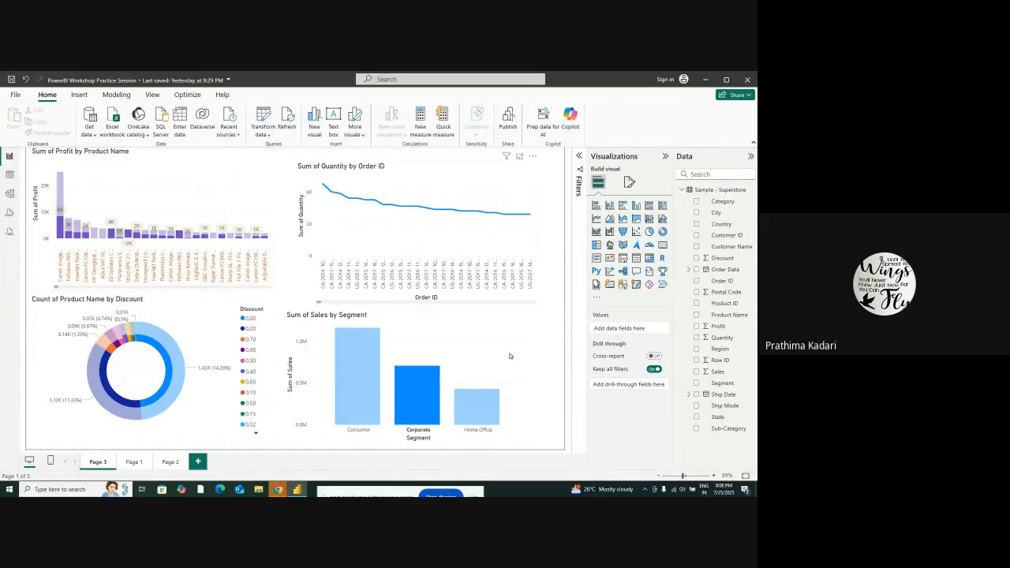
{"action": "left_click", "coordinate": [135, 463]}
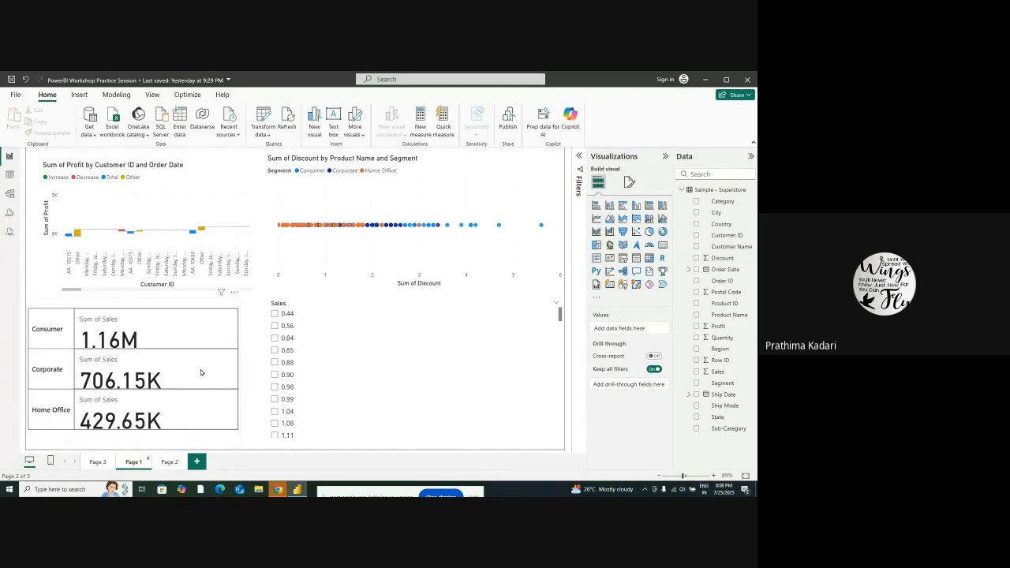
{"action": "left_click", "coordinate": [168, 462]}
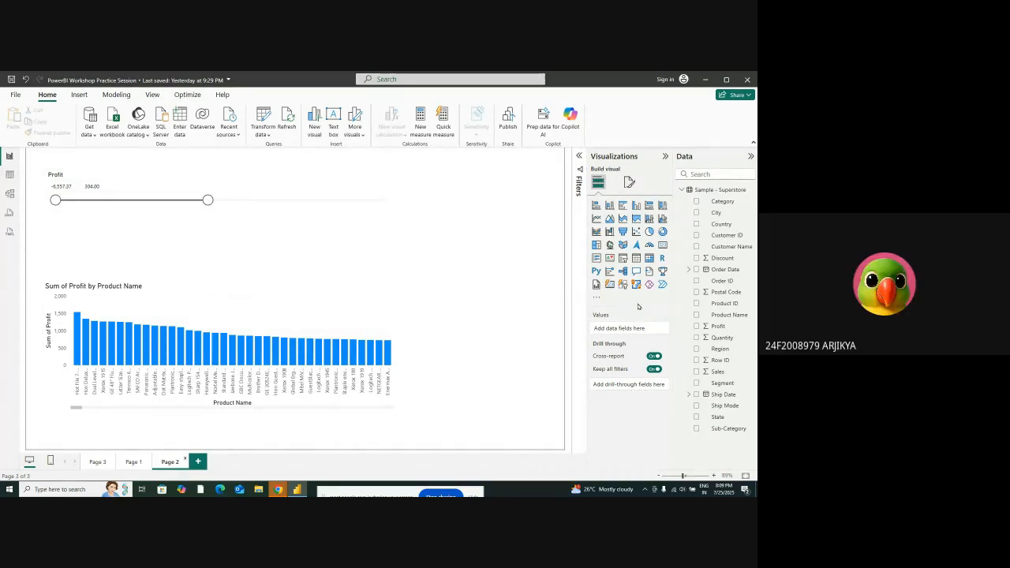
Lower the Profit slicer's upper limit to its minimum, then raise it gradually to about -2,722 to compare the charted products
{"action": "left_click_drag", "start_coordinate": [210, 199], "coordinate": [23, 225]}
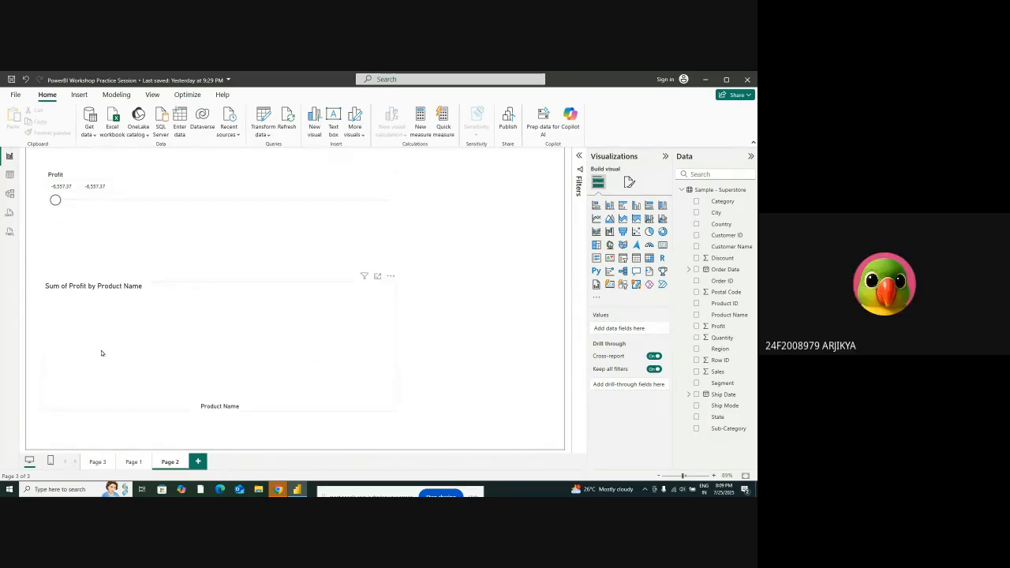
{"action": "left_click_drag", "start_coordinate": [55, 201], "coordinate": [88, 217]}
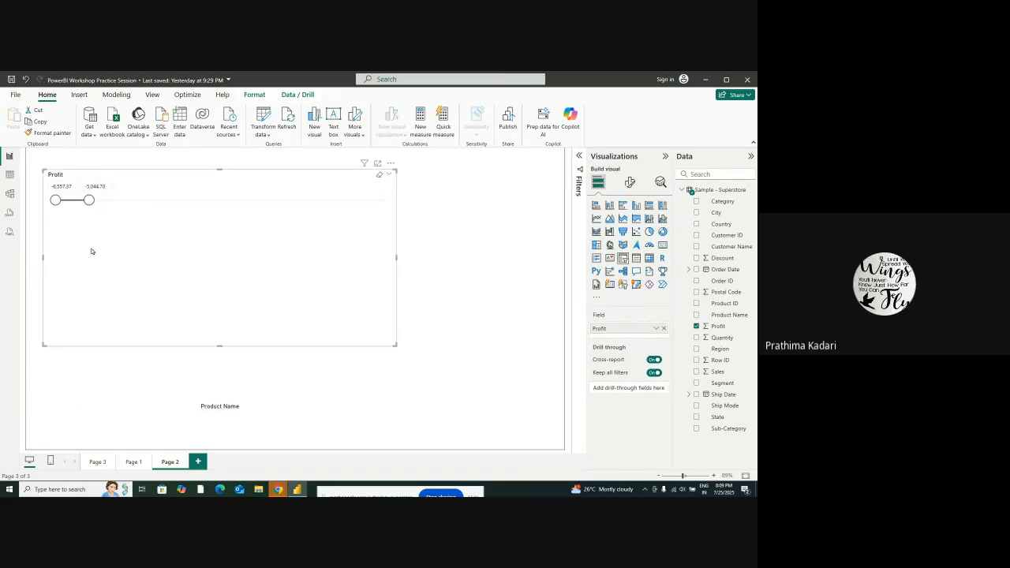
{"action": "left_click_drag", "start_coordinate": [91, 201], "coordinate": [118, 201]}
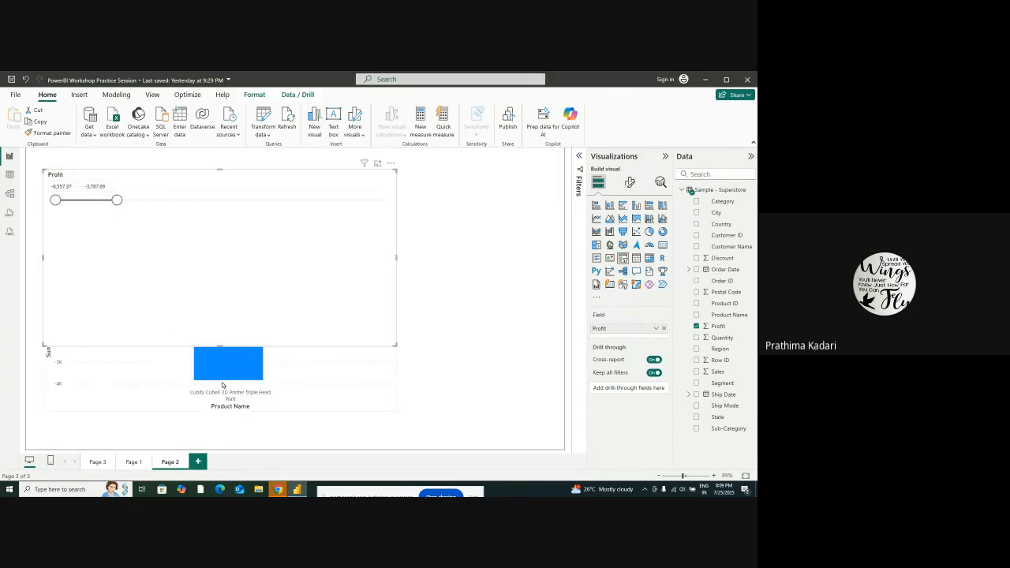
{"action": "left_click_drag", "start_coordinate": [117, 201], "coordinate": [141, 201]}
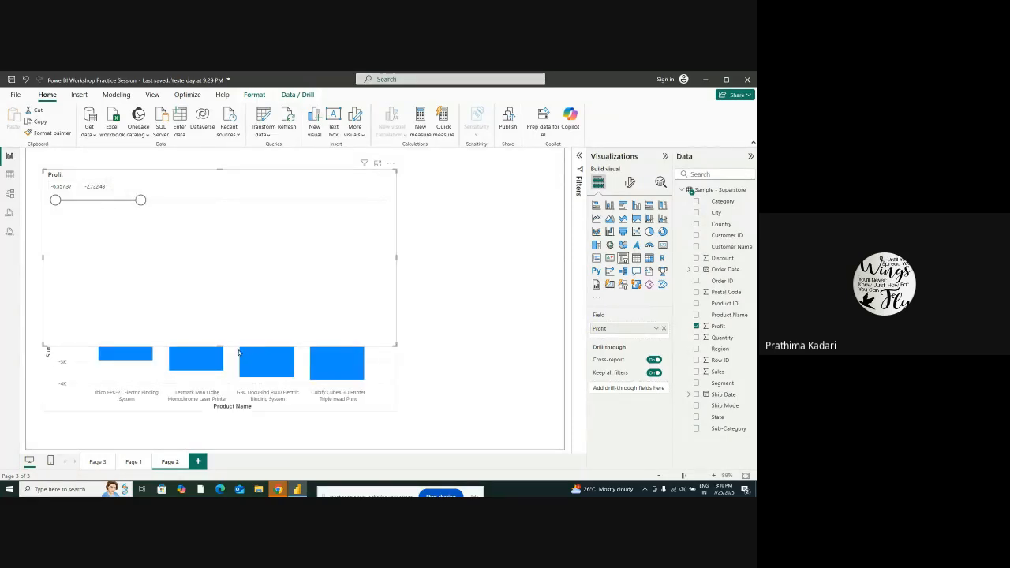
Shorten the Profit slicer so it no longer covers the column chart and raise its upper limit to about 2,880
{"action": "left_click_drag", "start_coordinate": [220, 344], "coordinate": [245, 272]}
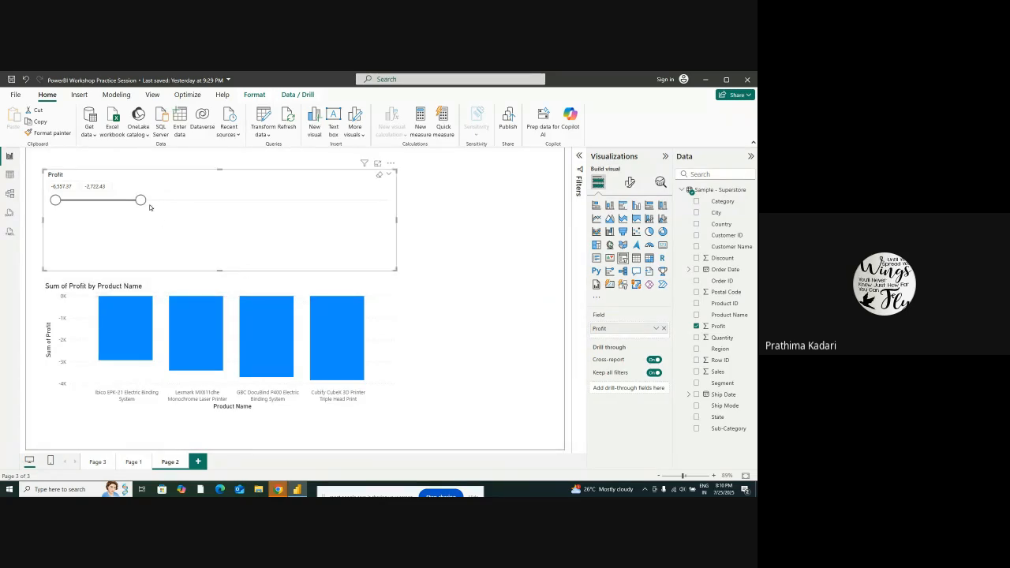
{"action": "left_click_drag", "start_coordinate": [141, 201], "coordinate": [184, 203]}
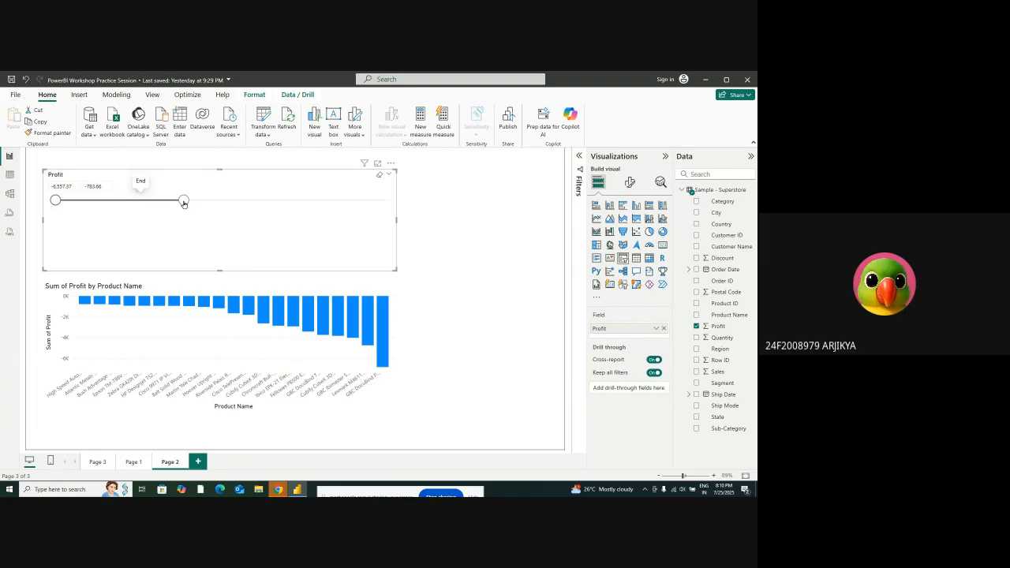
{"action": "left_click_drag", "start_coordinate": [183, 202], "coordinate": [265, 211]}
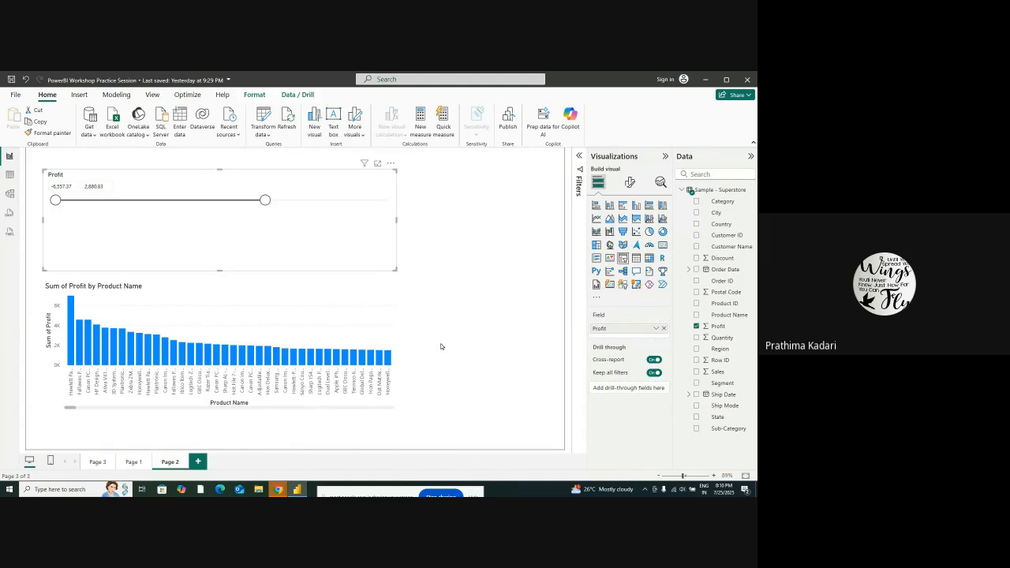
{"action": "right_click", "coordinate": [97, 461]}
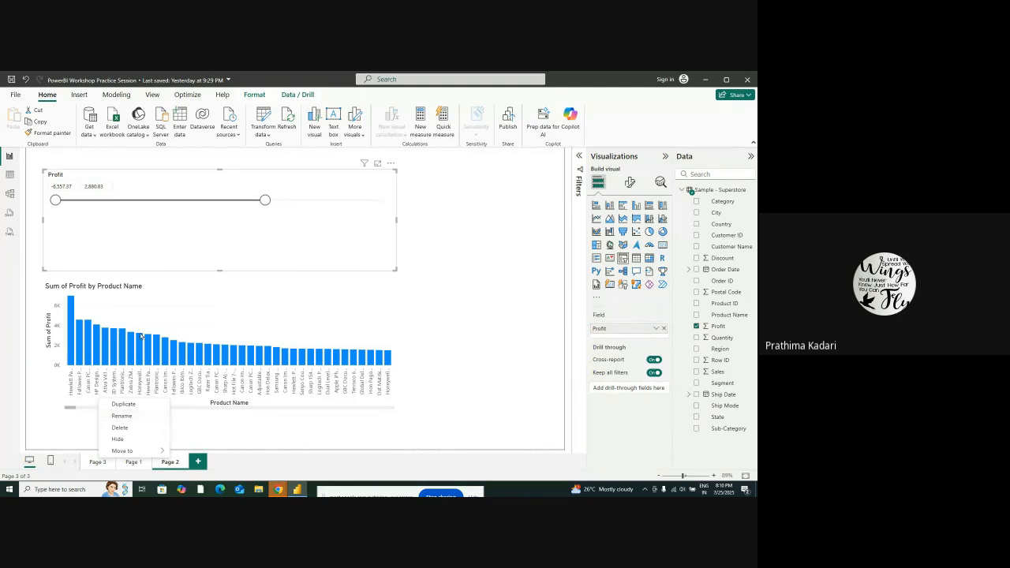
{"action": "left_click", "coordinate": [463, 289]}
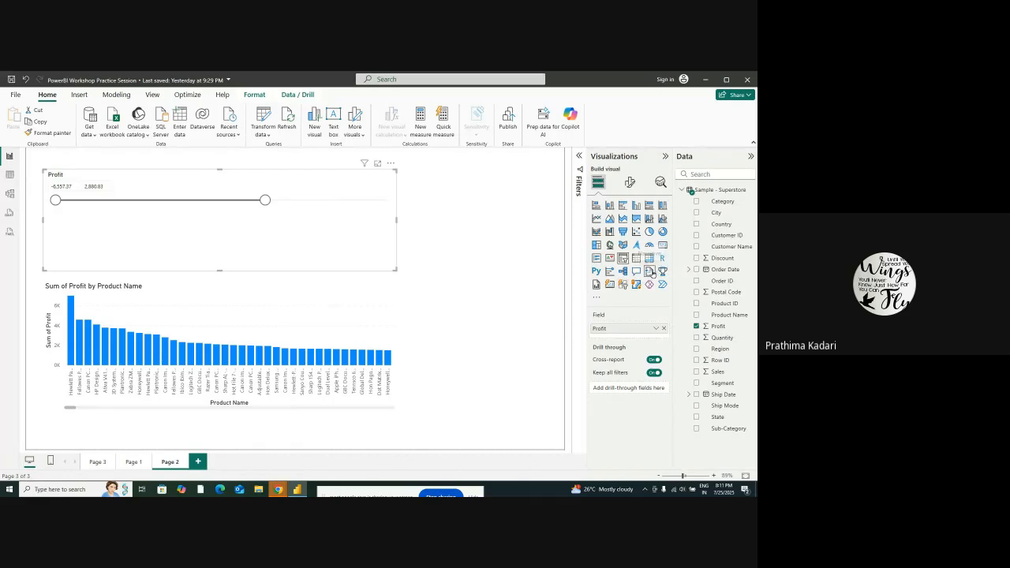
{"action": "left_click", "coordinate": [651, 271]}
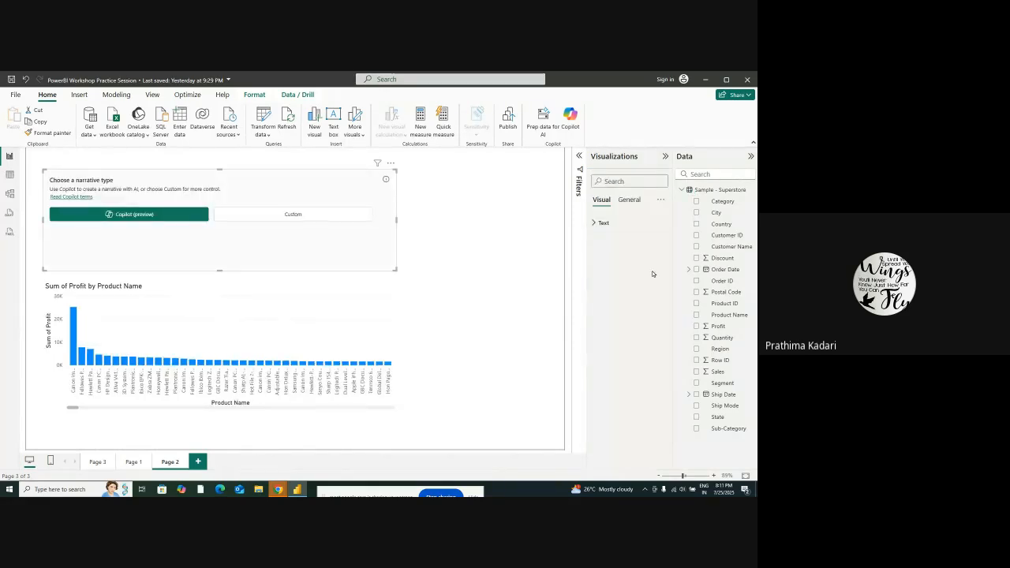
{"action": "left_click", "coordinate": [26, 81]}
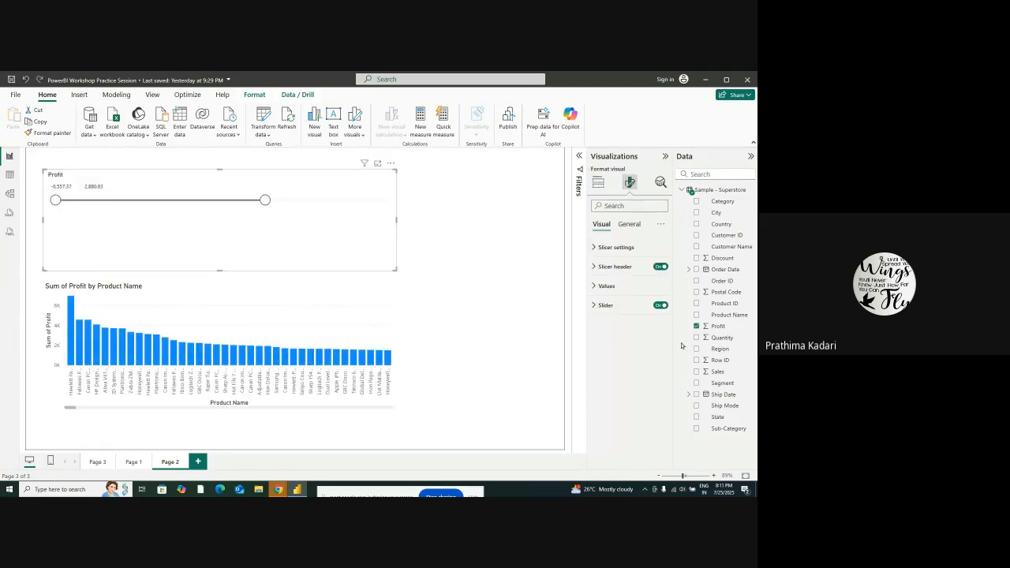
{"action": "left_click", "coordinate": [598, 183]}
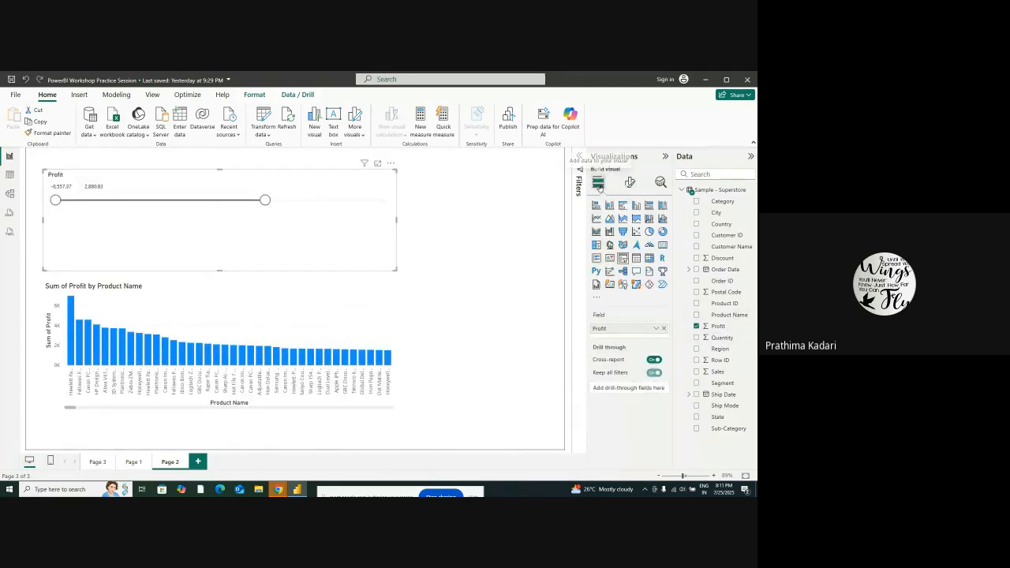
{"action": "left_click", "coordinate": [645, 272]}
{"action": "left_click", "coordinate": [26, 80]}
{"action": "left_click", "coordinate": [429, 267]}
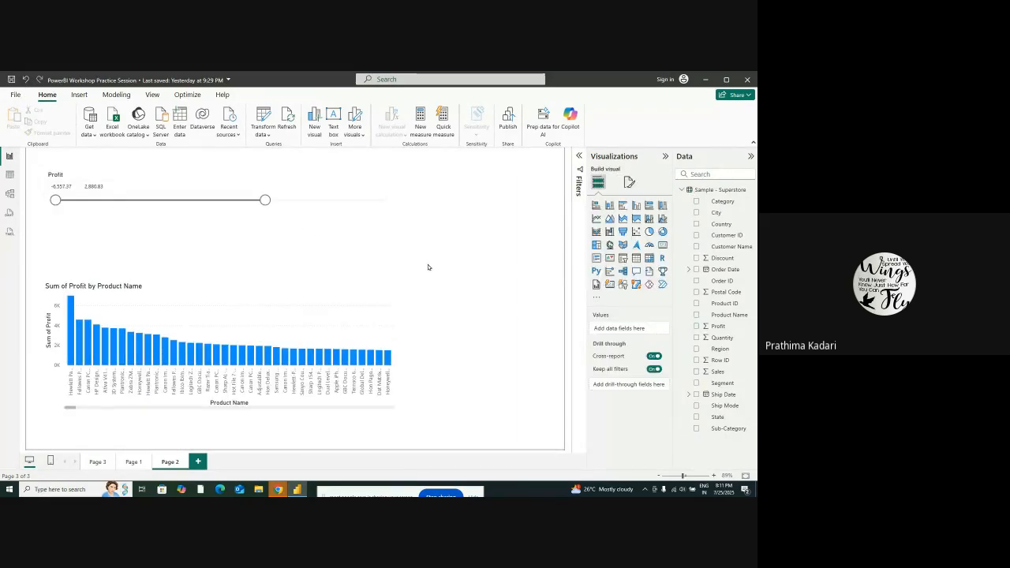
Add a narrative visual to Page 2 and look at its text formatting options
{"action": "left_click", "coordinate": [650, 271]}
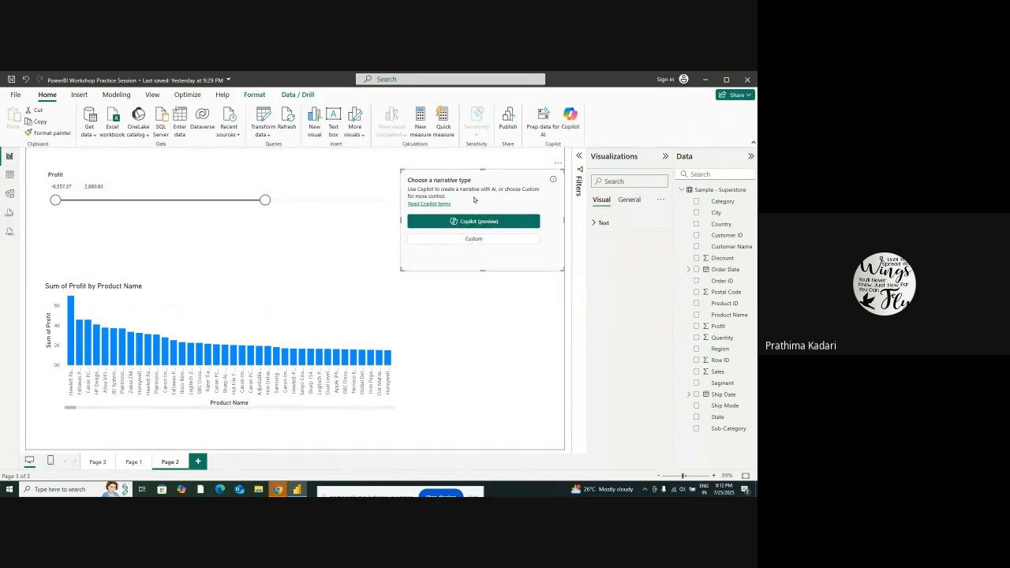
{"action": "left_click", "coordinate": [599, 223]}
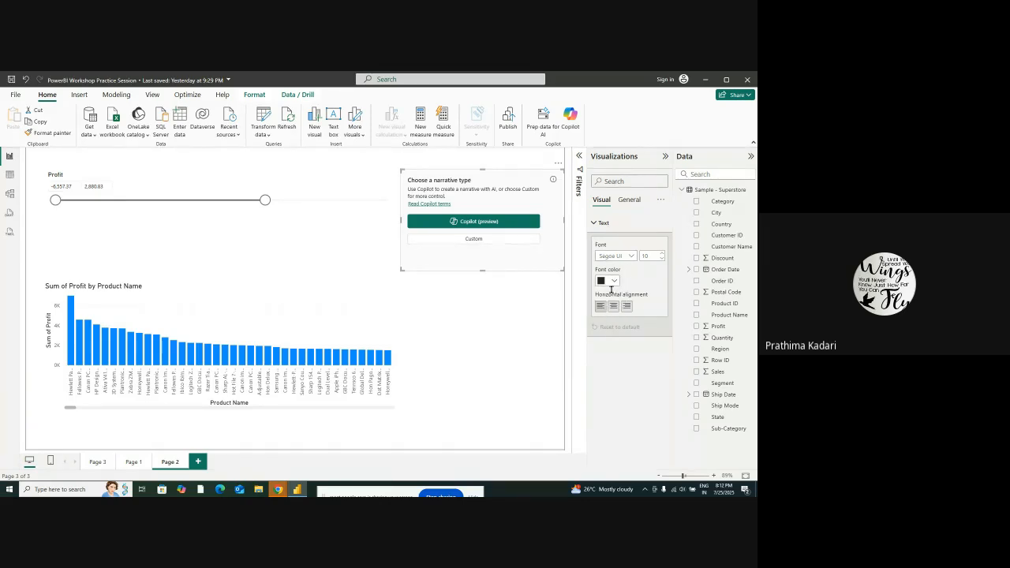
{"action": "left_click", "coordinate": [596, 222]}
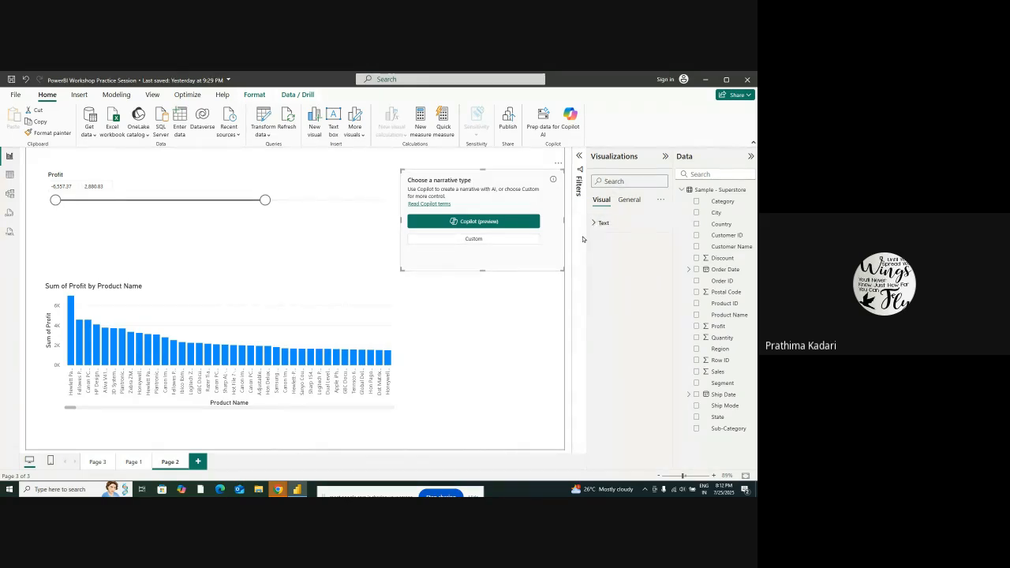
{"action": "left_click", "coordinate": [444, 311]}
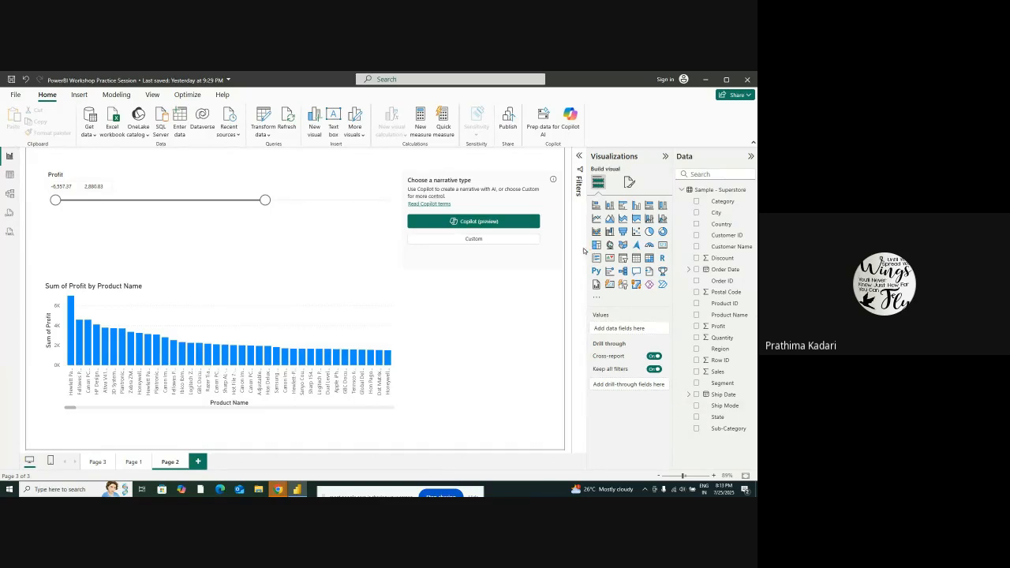
Add a Q&A visual below the narrative visual and browse its suggested questions
{"action": "left_click", "coordinate": [635, 272]}
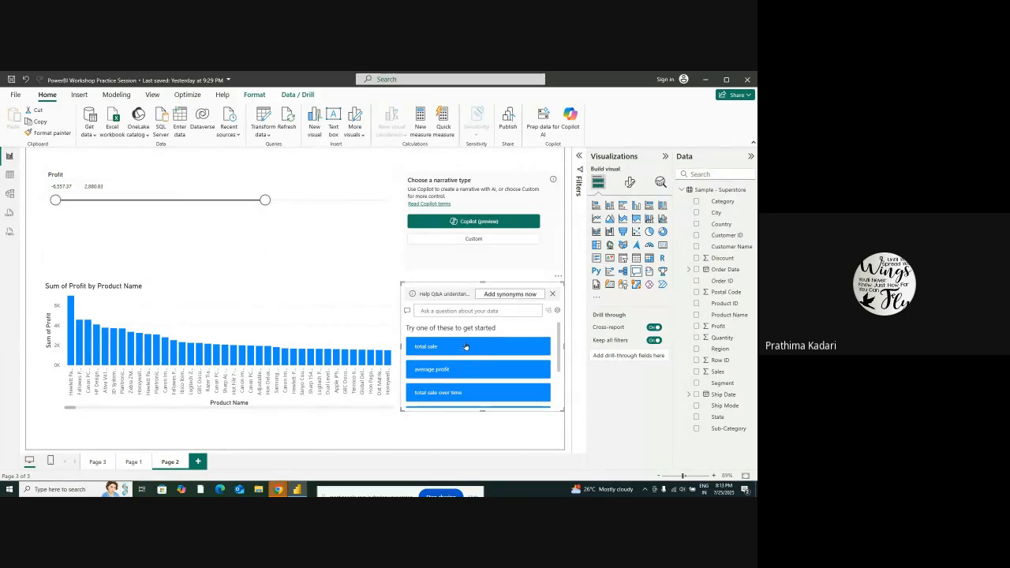
{"action": "scroll", "coordinate": [473, 382], "scroll_direction": "down", "scroll_amount": 2}
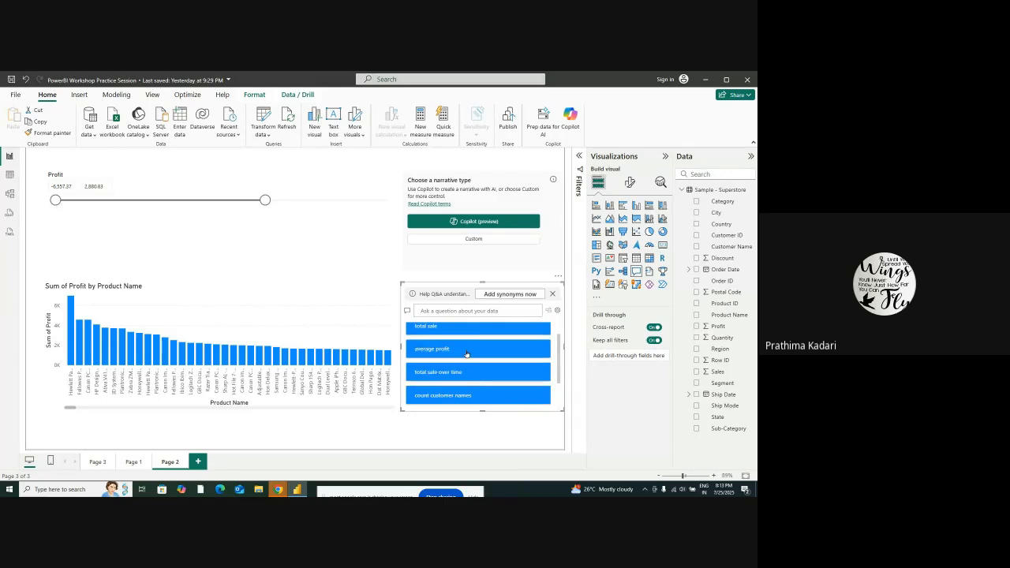
{"action": "scroll", "coordinate": [466, 353], "scroll_direction": "up", "scroll_amount": 2}
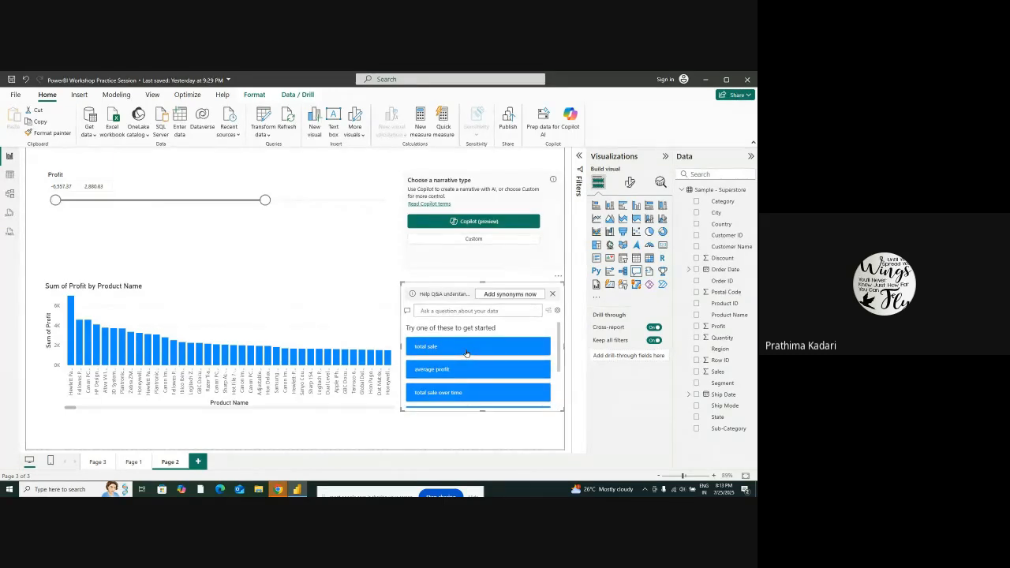
{"action": "scroll", "coordinate": [472, 350], "scroll_direction": "down", "scroll_amount": 2}
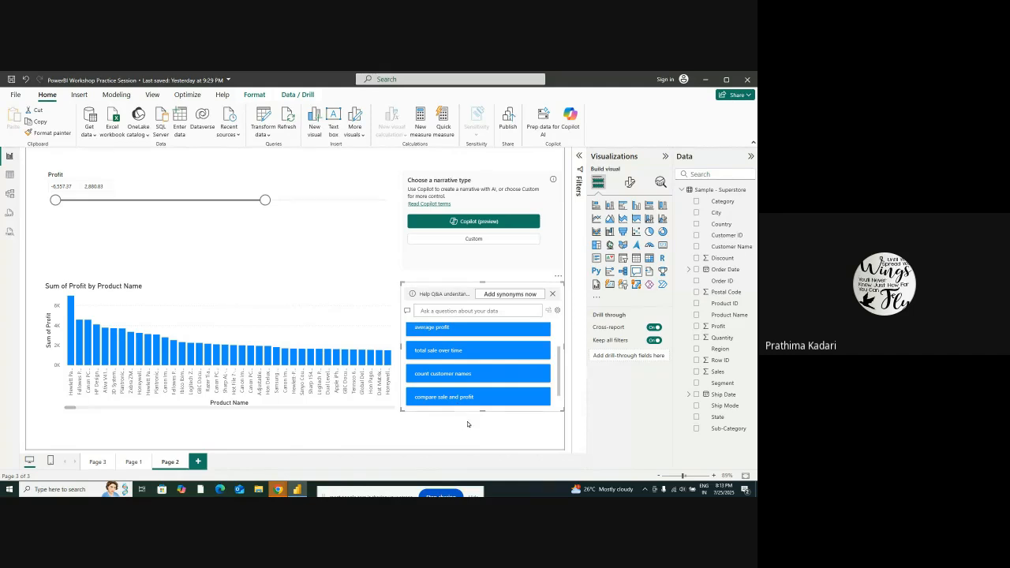
Dismiss the Q&A synonyms suggestion, then delete both the Q&A visual and the narrative visual
{"action": "left_click", "coordinate": [552, 294]}
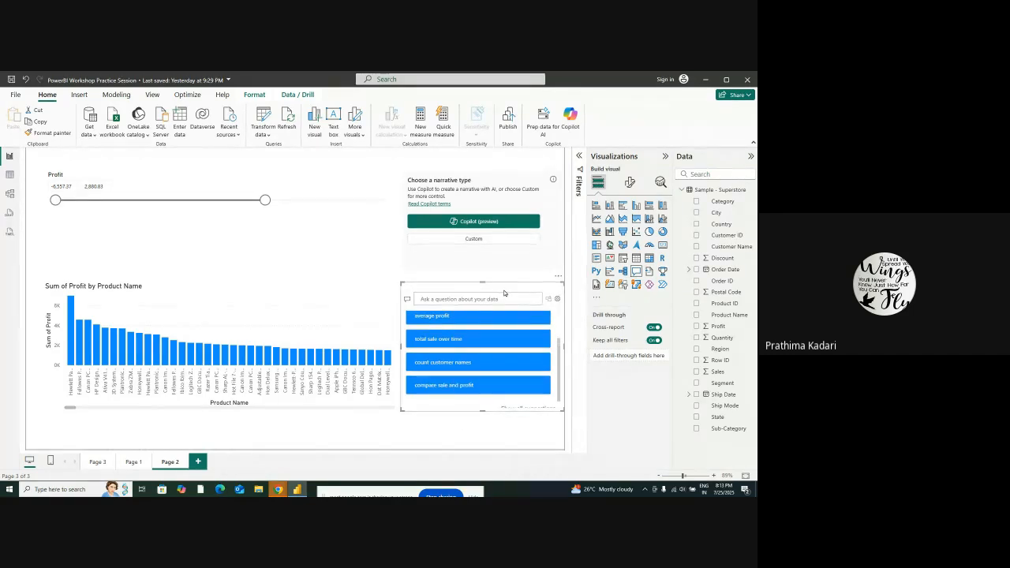
{"action": "key", "text": "Delete"}
{"action": "left_click", "coordinate": [495, 183]}
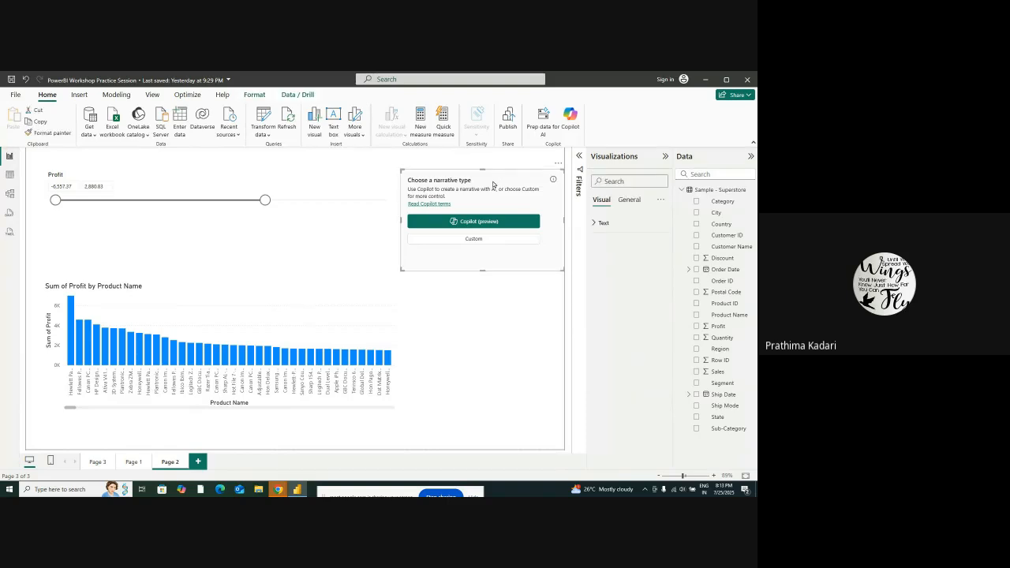
{"action": "key", "text": "Delete"}
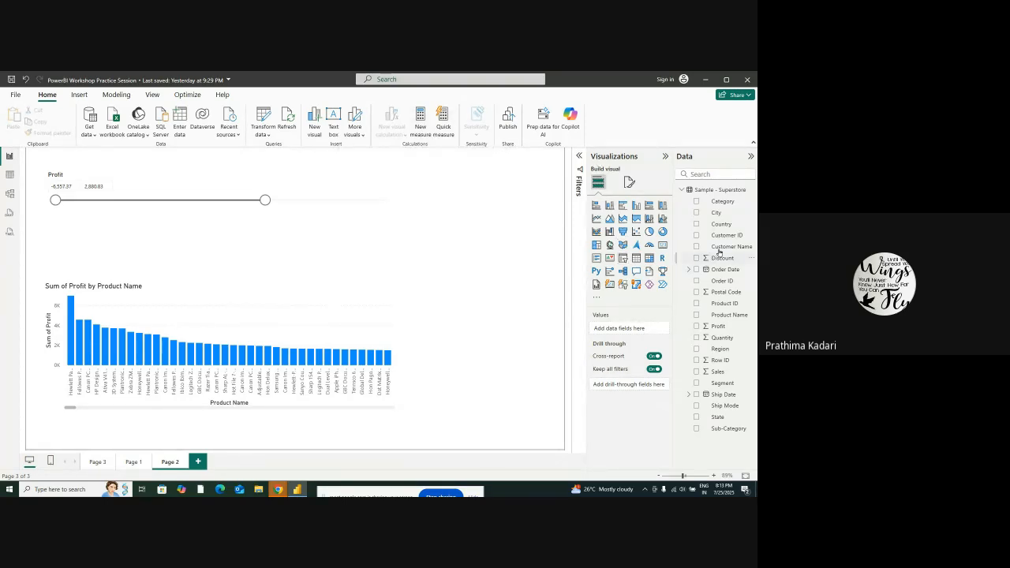
Create a new measure with the formula Measure = sum('Sample - Superstore'[Sales])
{"action": "left_click", "coordinate": [420, 127]}
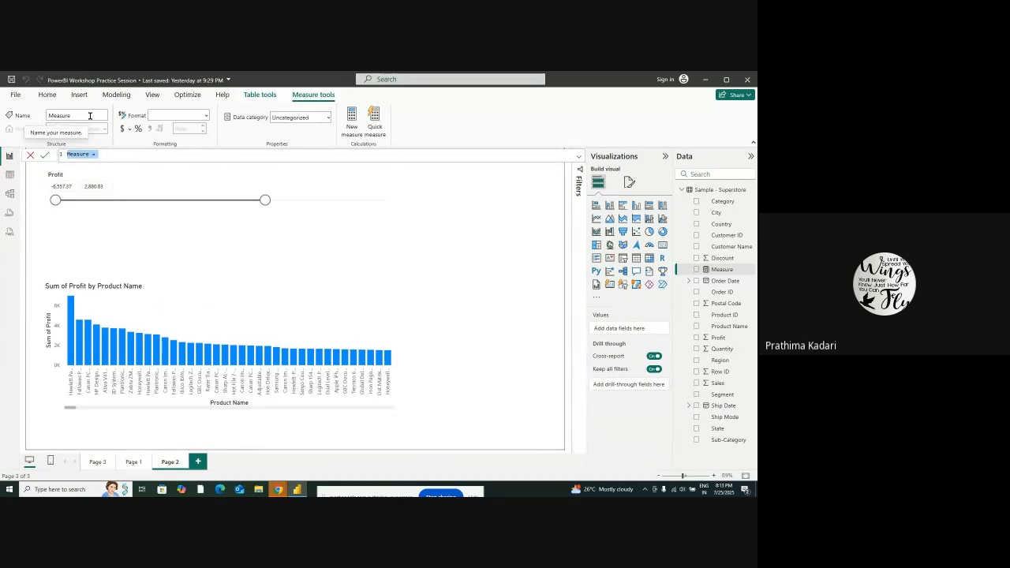
{"action": "left_click", "coordinate": [110, 154]}
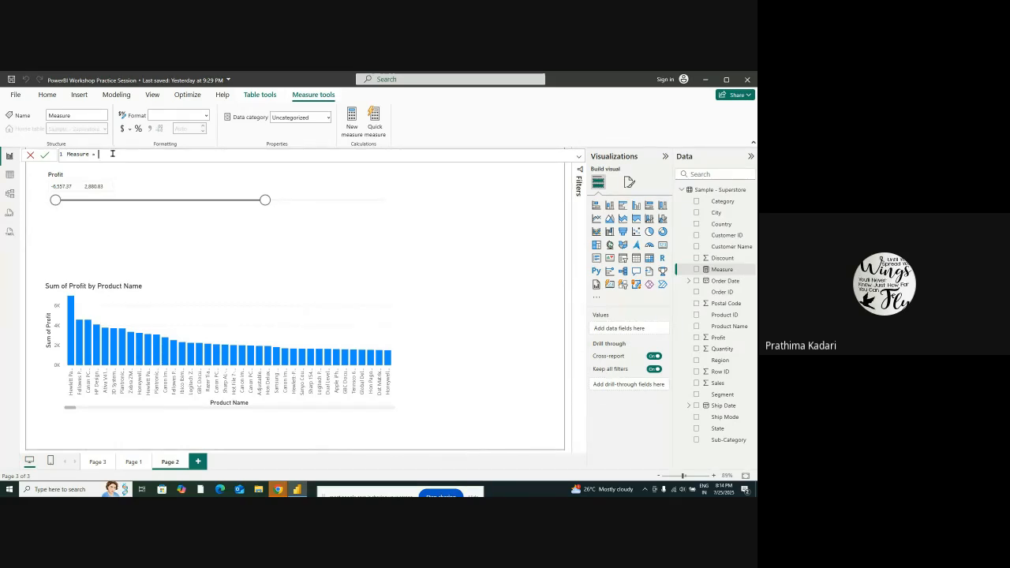
{"action": "type", "text": "sum"}
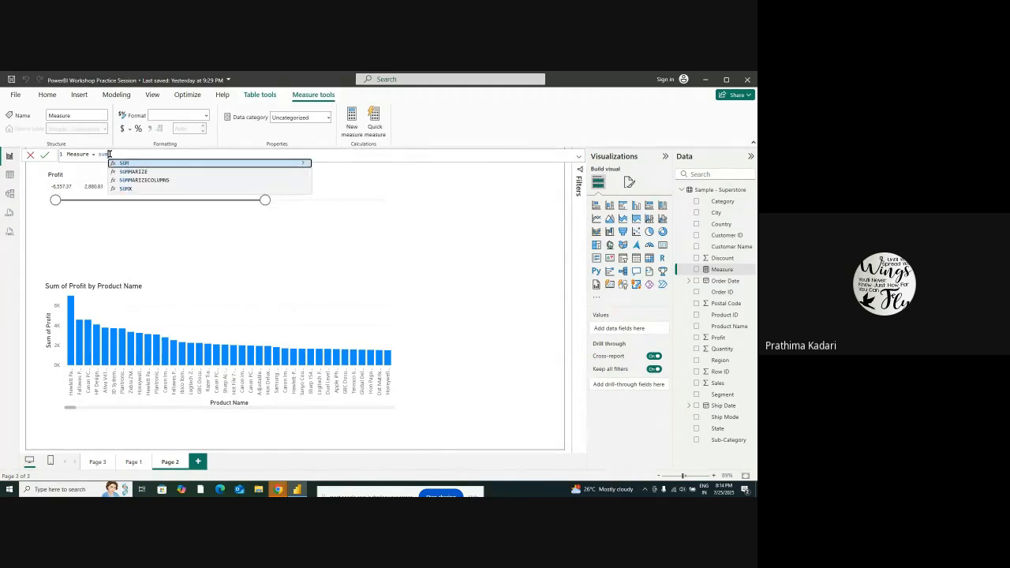
{"action": "type", "text": "("}
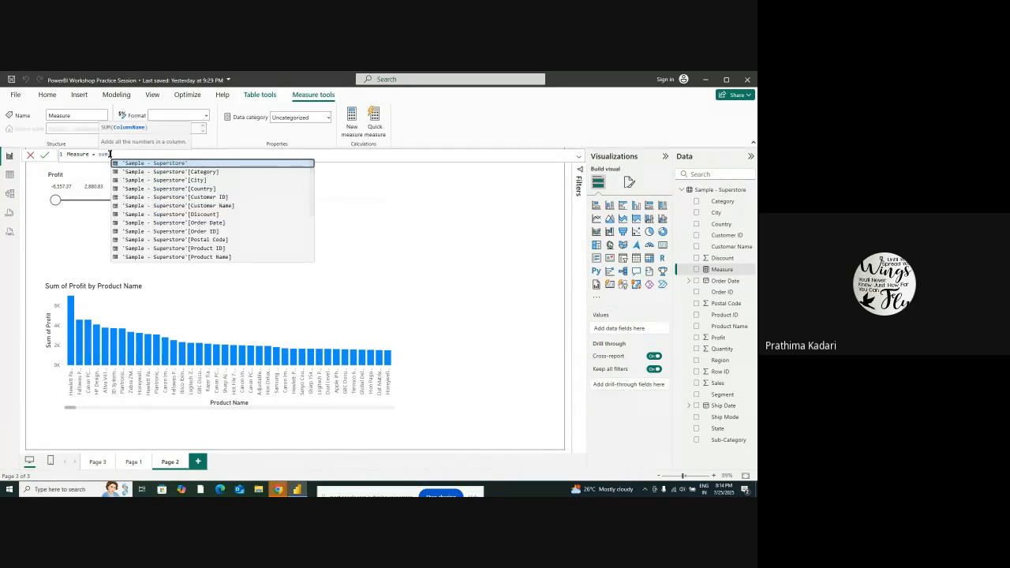
{"action": "scroll", "coordinate": [174, 202], "scroll_direction": "down", "scroll_amount": 3}
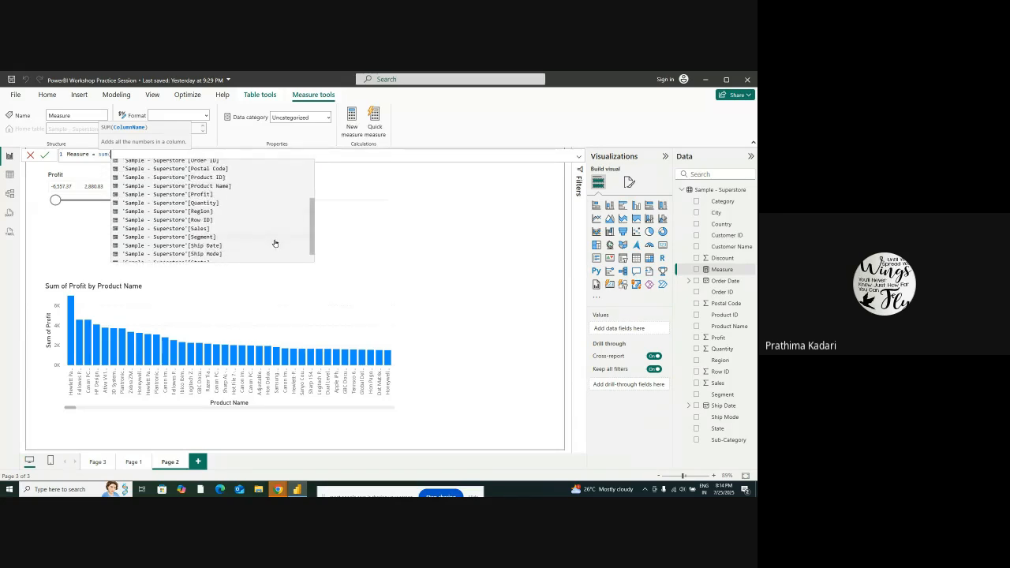
{"action": "scroll", "coordinate": [274, 243], "scroll_direction": "down", "scroll_amount": 1}
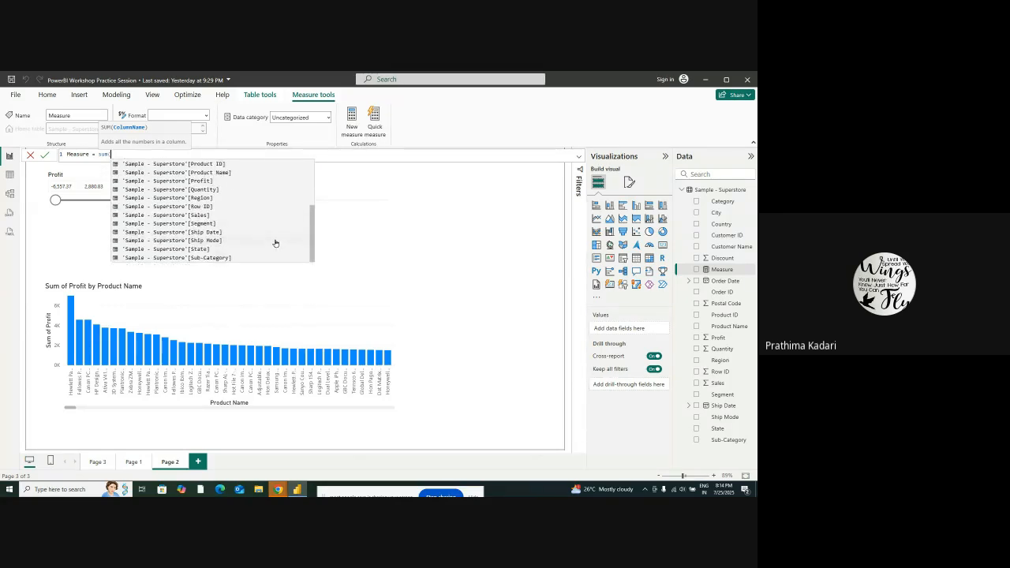
{"action": "scroll", "coordinate": [233, 239], "scroll_direction": "up", "scroll_amount": 2}
{"action": "scroll", "coordinate": [234, 239], "scroll_direction": "up", "scroll_amount": 2}
{"action": "scroll", "coordinate": [234, 239], "scroll_direction": "down", "scroll_amount": 3}
{"action": "scroll", "coordinate": [234, 239], "scroll_direction": "down", "scroll_amount": 1}
{"action": "scroll", "coordinate": [224, 213], "scroll_direction": "down", "scroll_amount": 1}
{"action": "double_click", "coordinate": [197, 215]}
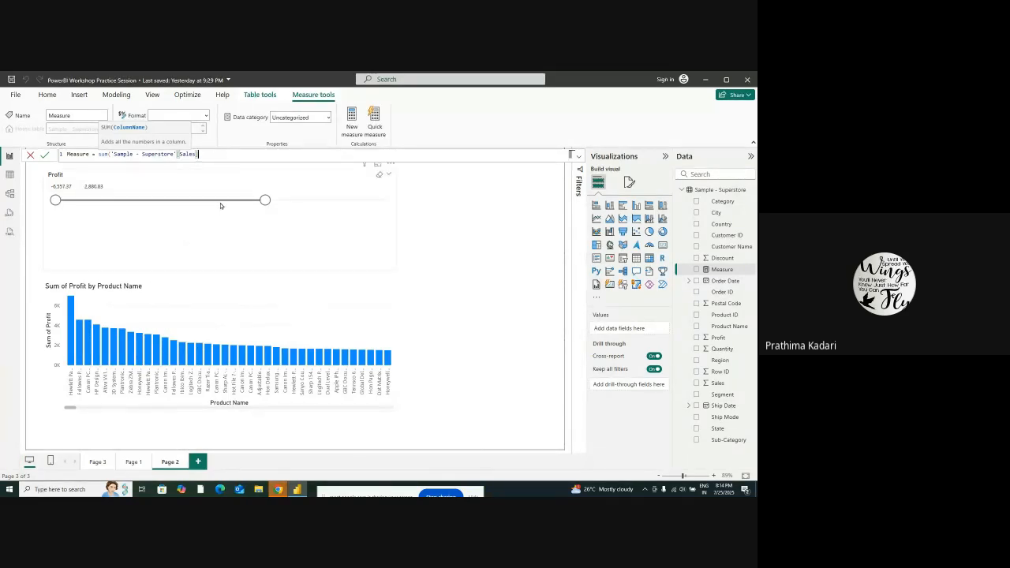
{"action": "type", "text": ")"}
{"action": "key", "text": "Return"}
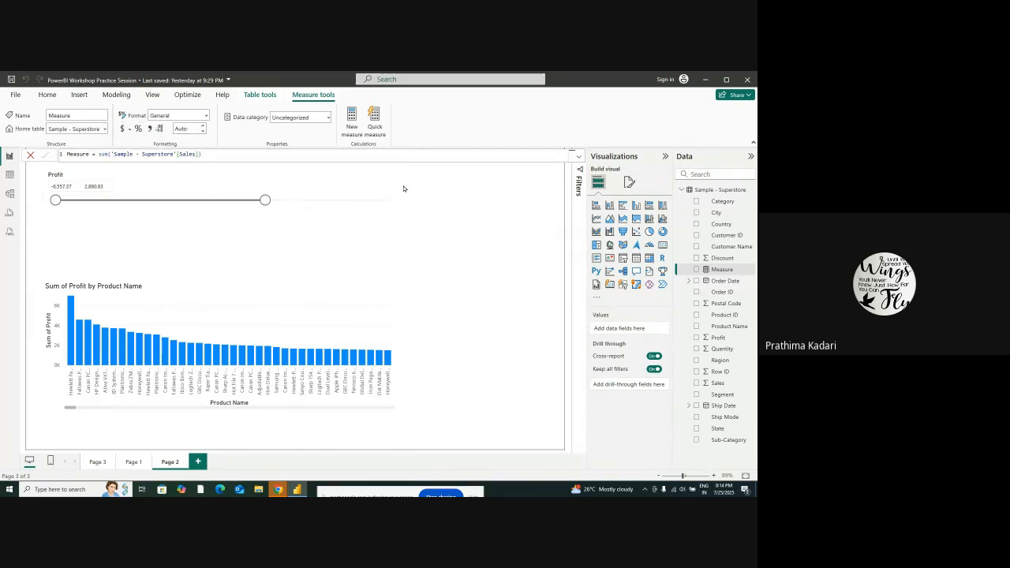
{"action": "left_click", "coordinate": [242, 156]}
Add a table visual with the columns Sales, Segment, Profit and Quantity
{"action": "left_click", "coordinate": [634, 260]}
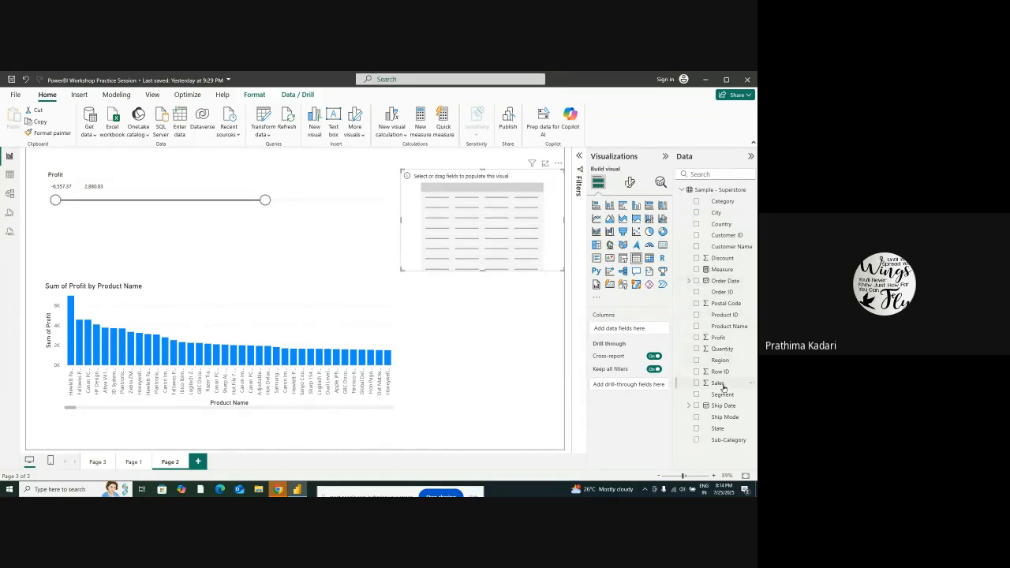
{"action": "left_click_drag", "start_coordinate": [718, 383], "coordinate": [623, 328]}
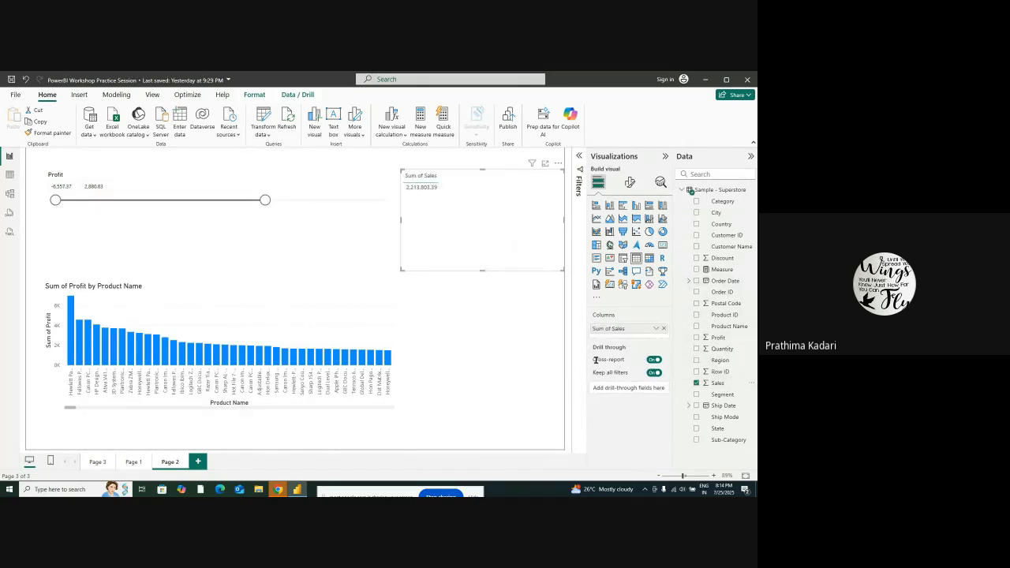
{"action": "left_click", "coordinate": [729, 326]}
{"action": "left_click", "coordinate": [723, 395]}
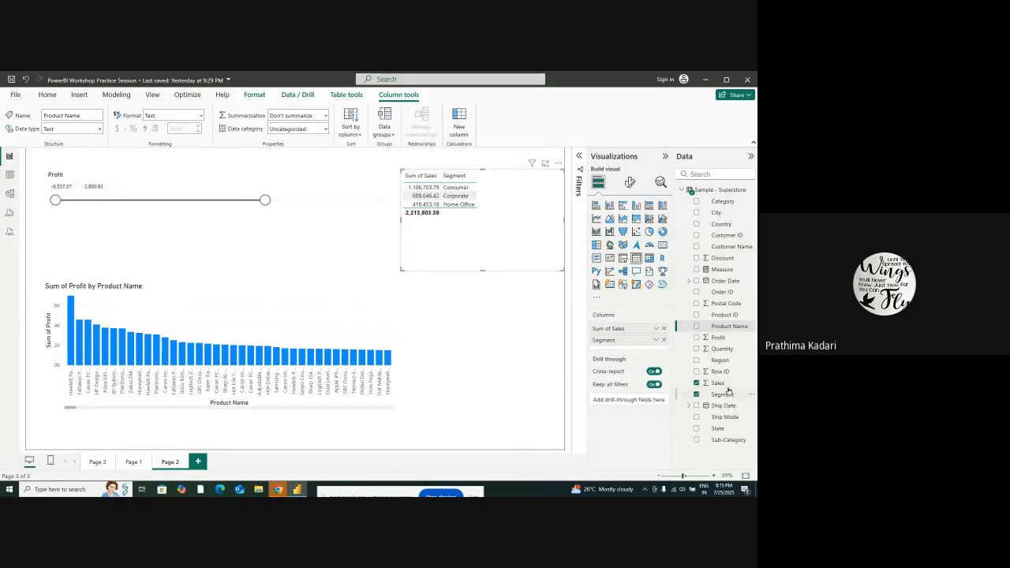
{"action": "left_click_drag", "start_coordinate": [724, 340], "coordinate": [631, 349]}
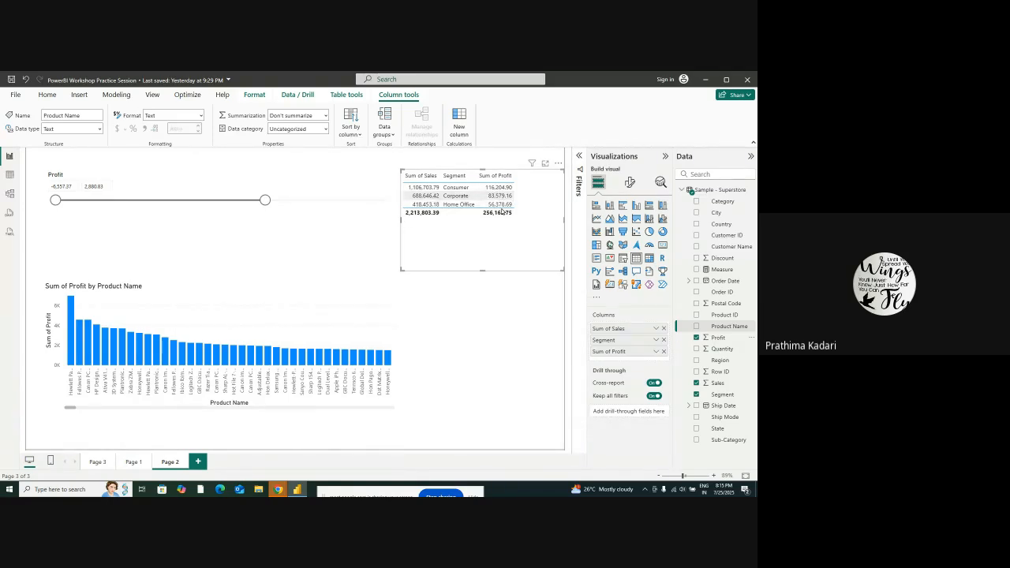
{"action": "left_click", "coordinate": [719, 327]}
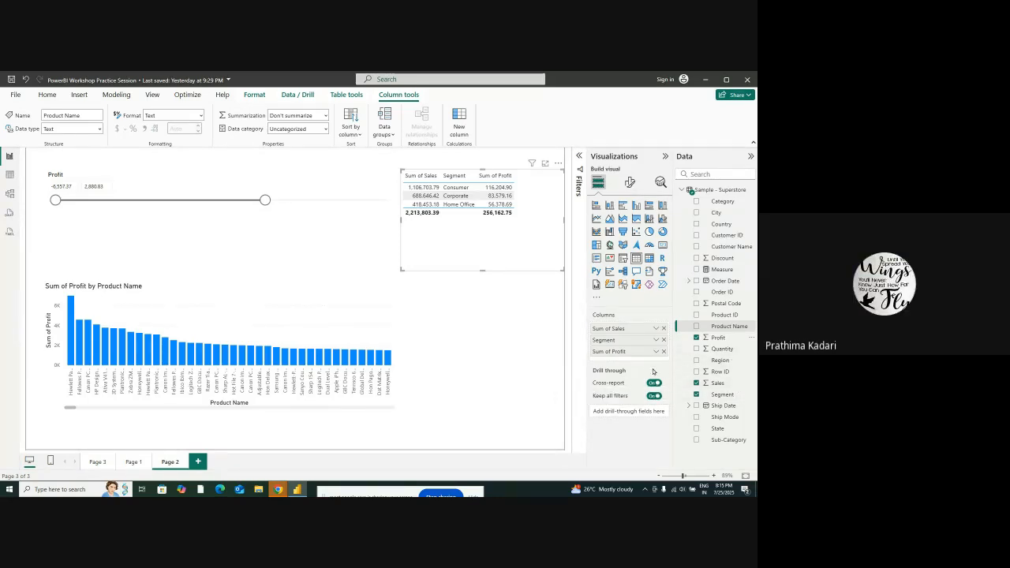
{"action": "left_click_drag", "start_coordinate": [732, 351], "coordinate": [641, 361]}
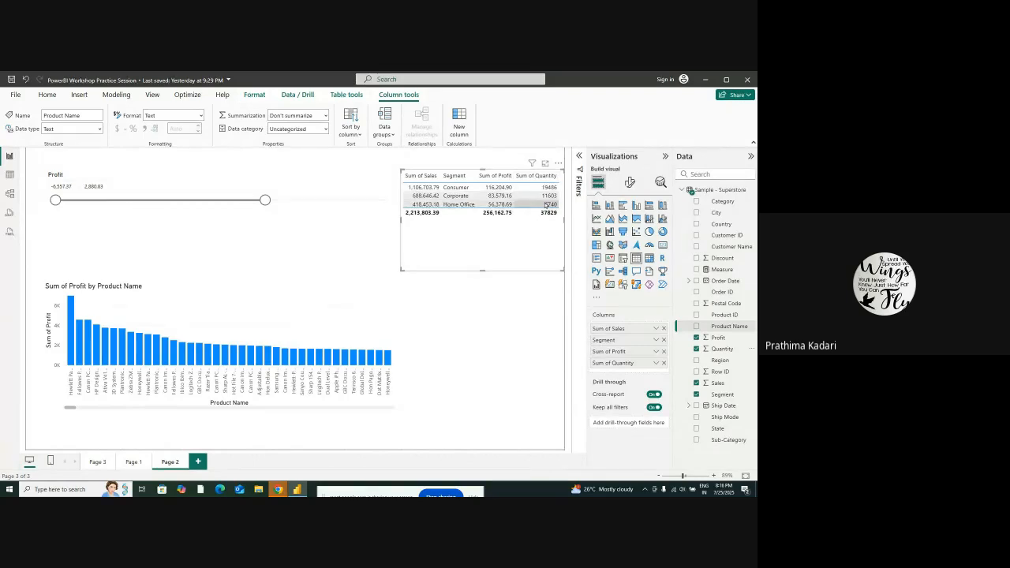
Move and widen the table so all columns fit, and add Discount as another column
{"action": "left_click_drag", "start_coordinate": [400, 224], "coordinate": [418, 242]}
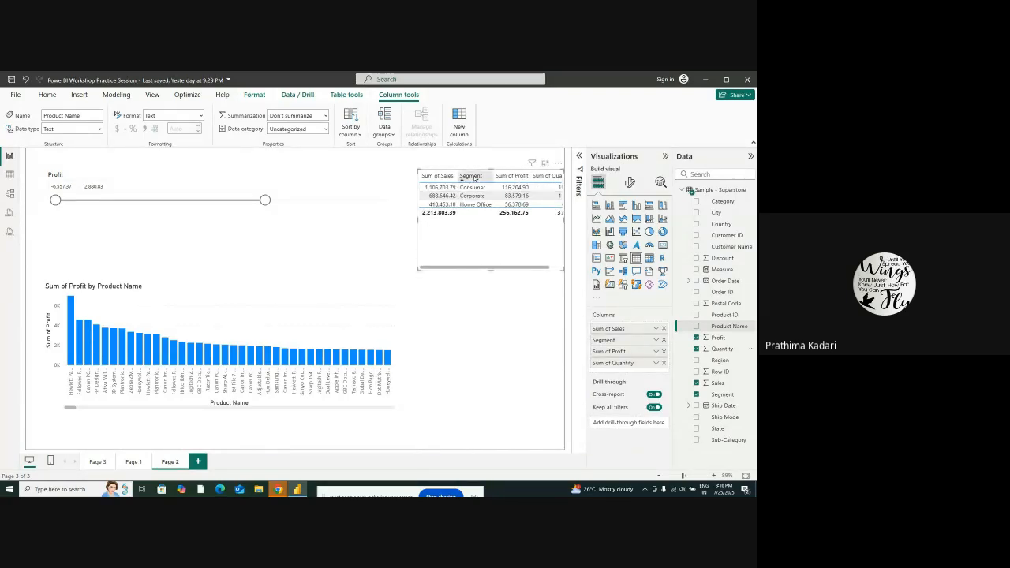
{"action": "left_click_drag", "start_coordinate": [492, 234], "coordinate": [550, 270]}
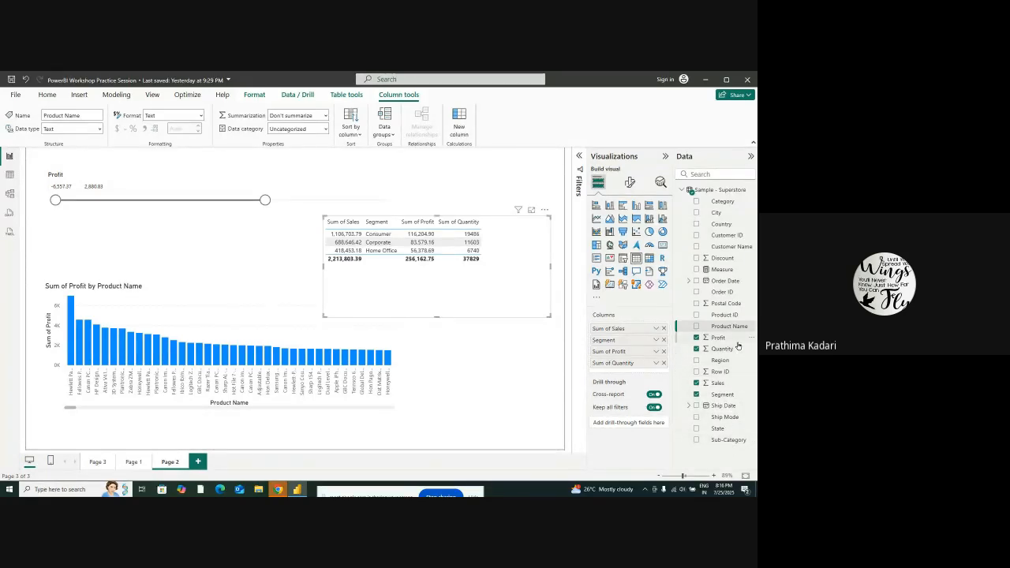
{"action": "left_click_drag", "start_coordinate": [723, 258], "coordinate": [629, 369]}
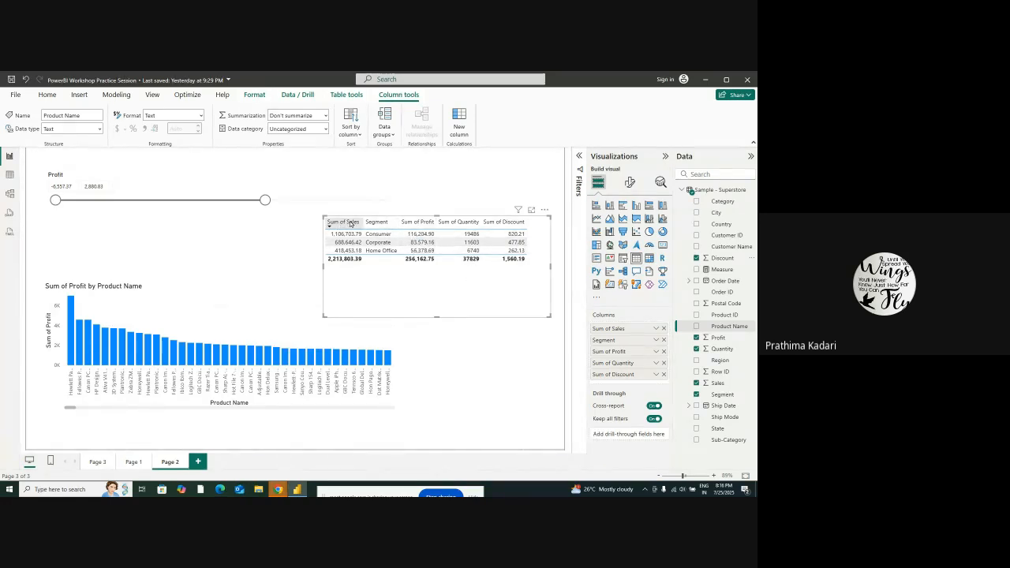
Replace the table's Segment column with Category
{"action": "left_click", "coordinate": [459, 224]}
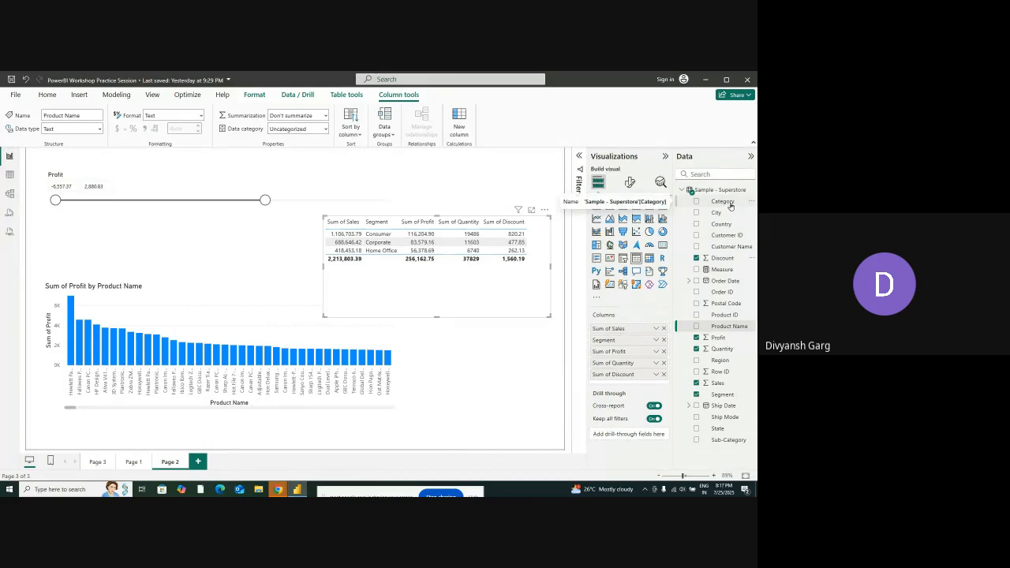
{"action": "left_click", "coordinate": [664, 340]}
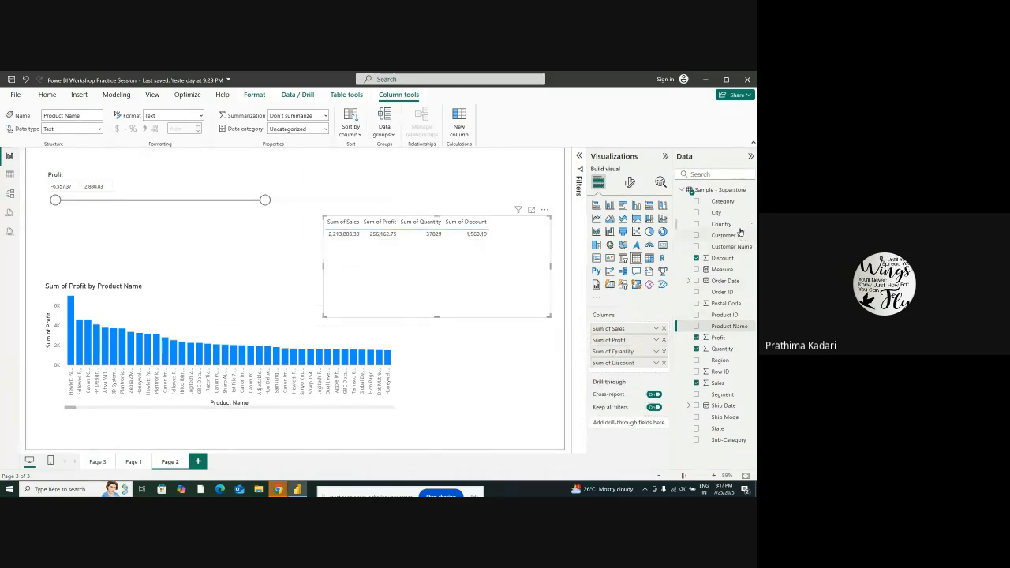
{"action": "left_click_drag", "start_coordinate": [731, 203], "coordinate": [646, 381]}
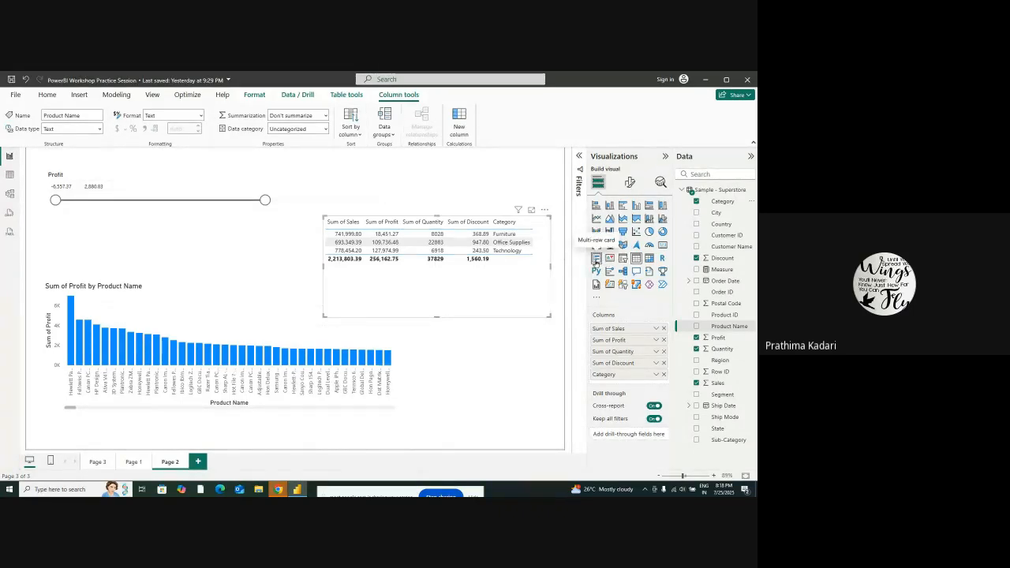
Try the table as a multi-row card and undo the conversion
{"action": "left_click", "coordinate": [597, 259]}
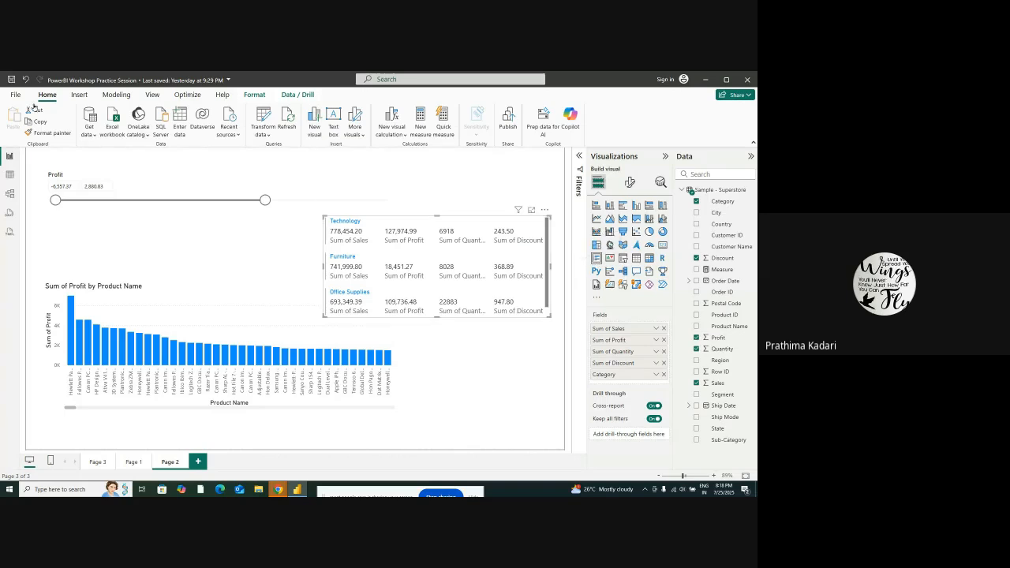
{"action": "left_click", "coordinate": [26, 79]}
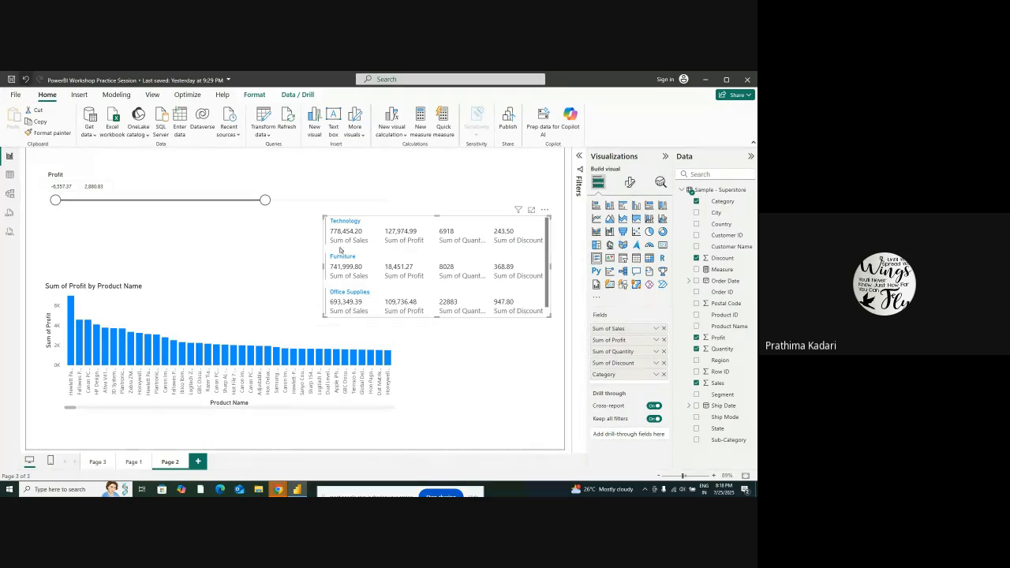
Add a separate multi-row card below the table and fill it with the Profit field
{"action": "left_click", "coordinate": [414, 349]}
{"action": "left_click", "coordinate": [598, 258]}
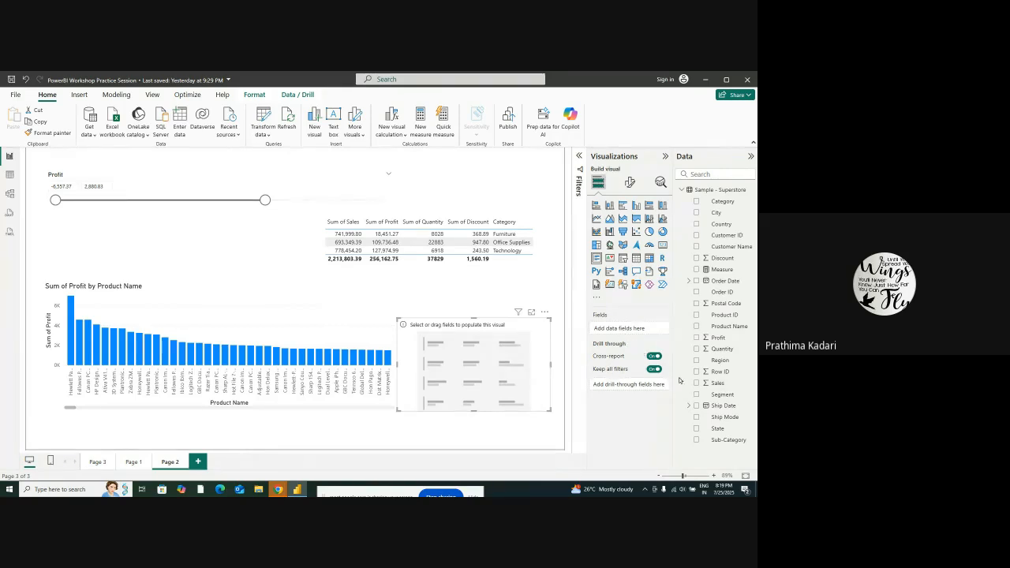
{"action": "left_click_drag", "start_coordinate": [718, 339], "coordinate": [623, 328]}
Add Quantity and Sales as drill-through fields and review their drill-through settings
{"action": "left_click_drag", "start_coordinate": [707, 348], "coordinate": [609, 347]}
{"action": "left_click_drag", "start_coordinate": [716, 383], "coordinate": [641, 353]}
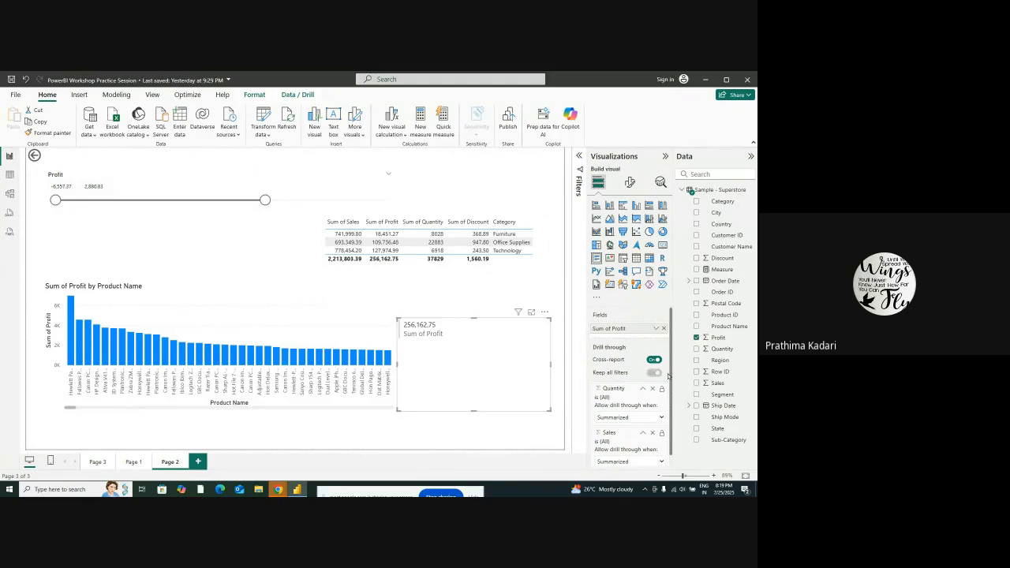
{"action": "scroll", "coordinate": [633, 406], "scroll_direction": "down", "scroll_amount": 1}
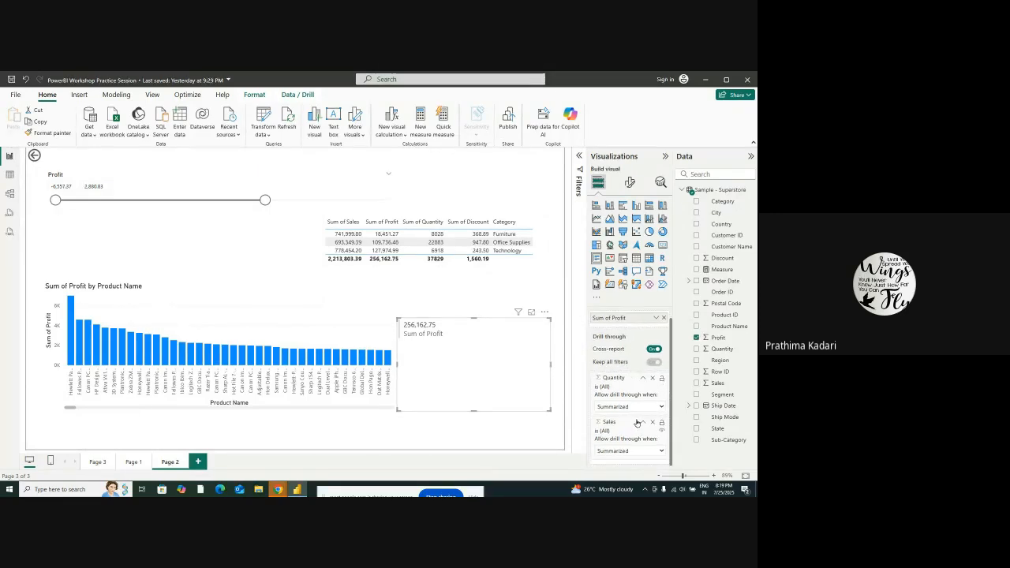
Set the Quantity drill-through field to be allowed when used as category and look through its list of values
{"action": "scroll", "coordinate": [624, 429], "scroll_direction": "up", "scroll_amount": 1}
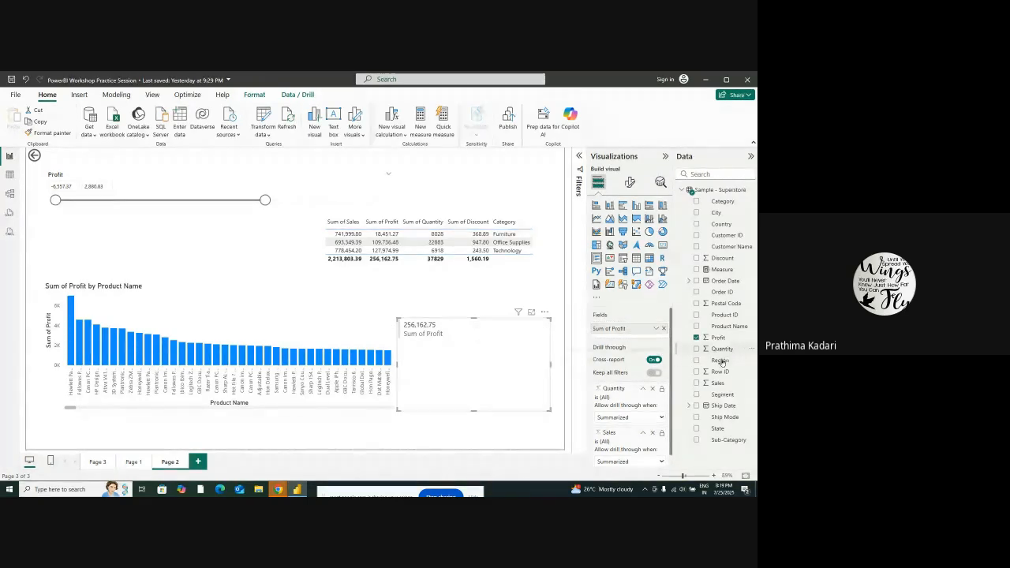
{"action": "scroll", "coordinate": [628, 384], "scroll_direction": "down", "scroll_amount": 1}
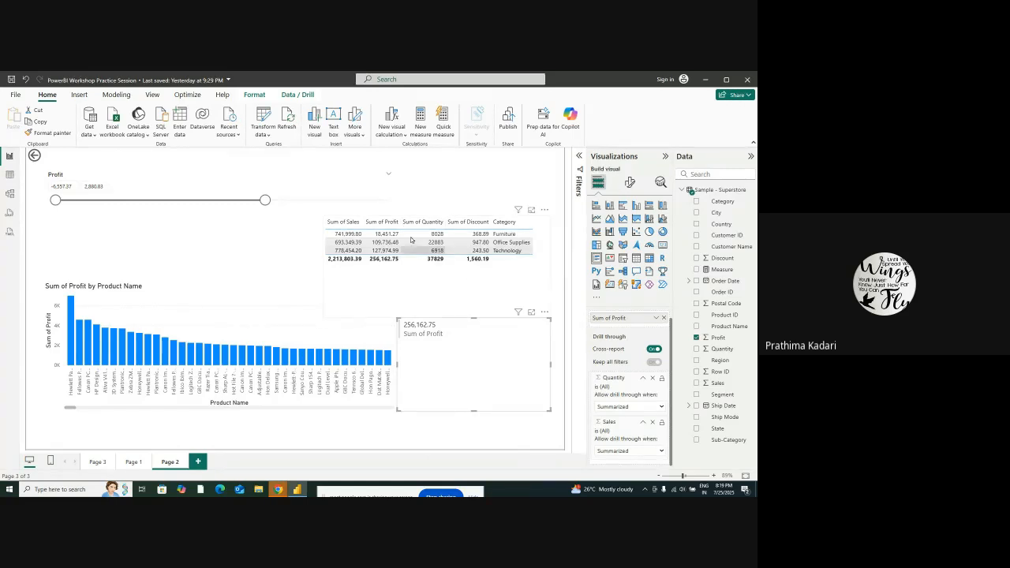
{"action": "left_click", "coordinate": [655, 407]}
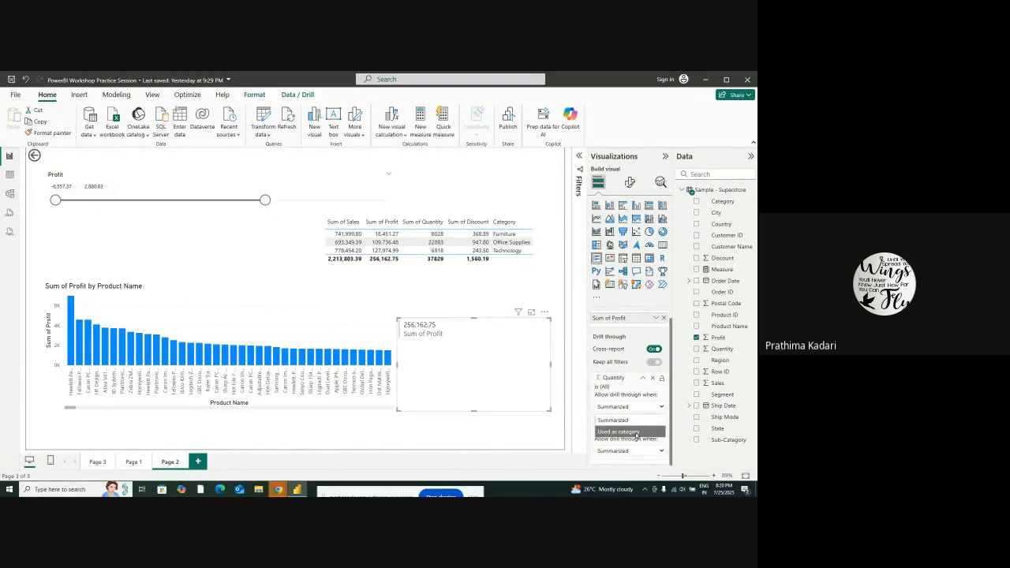
{"action": "left_click", "coordinate": [636, 433]}
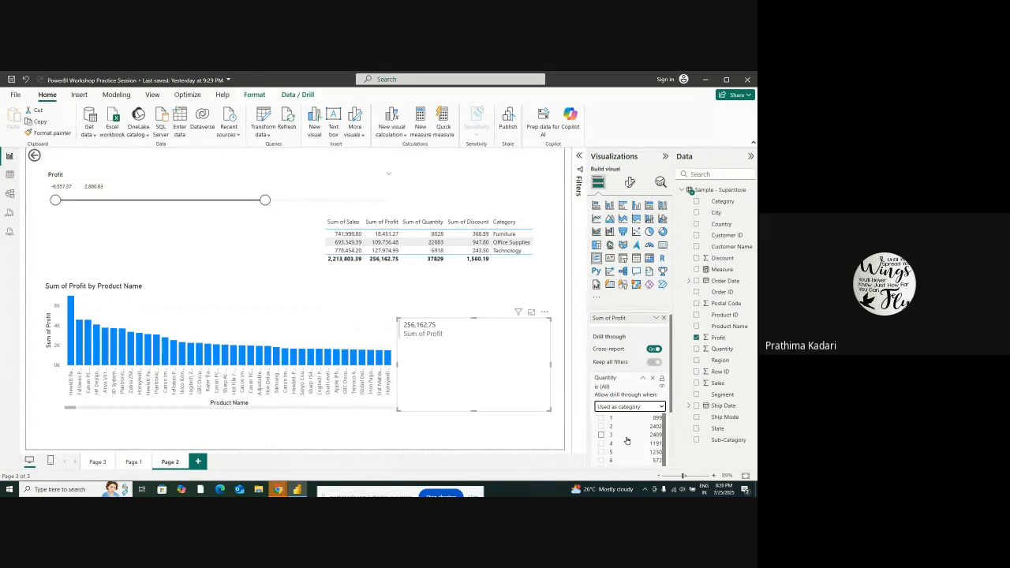
{"action": "scroll", "coordinate": [627, 440], "scroll_direction": "down", "scroll_amount": 2}
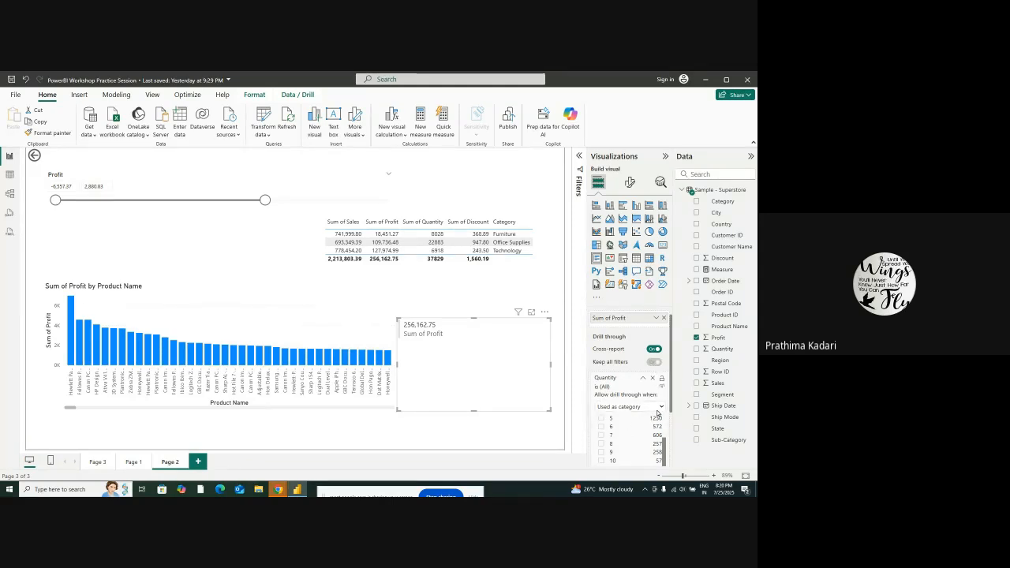
{"action": "left_click", "coordinate": [661, 407]}
{"action": "left_click", "coordinate": [662, 408]}
{"action": "scroll", "coordinate": [652, 406], "scroll_direction": "down", "scroll_amount": 2}
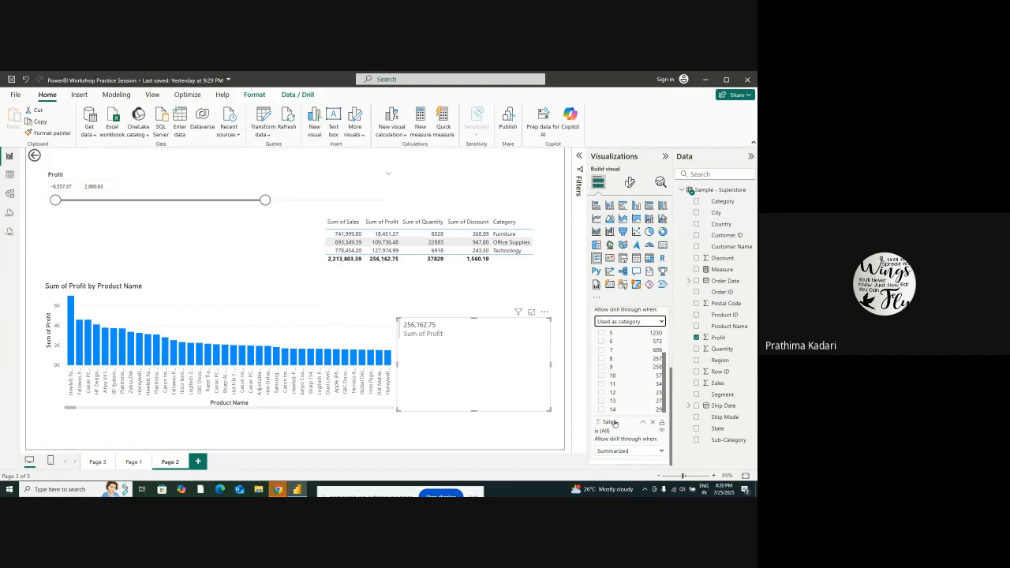
Set the Sales drill-through field to be allowed when used as category
{"action": "left_click", "coordinate": [616, 423]}
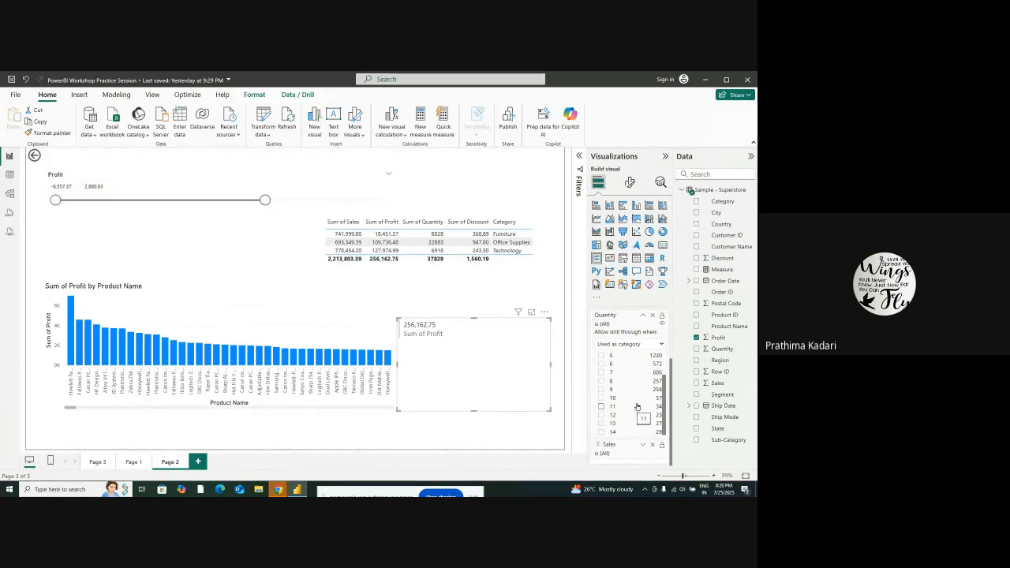
{"action": "left_click", "coordinate": [643, 447]}
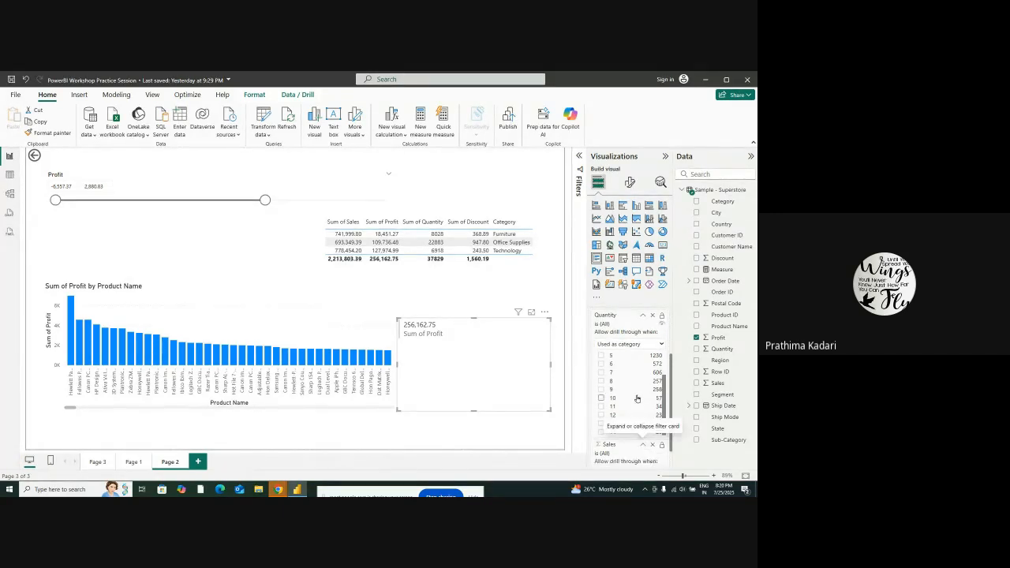
{"action": "scroll", "coordinate": [644, 406], "scroll_direction": "down", "scroll_amount": 1}
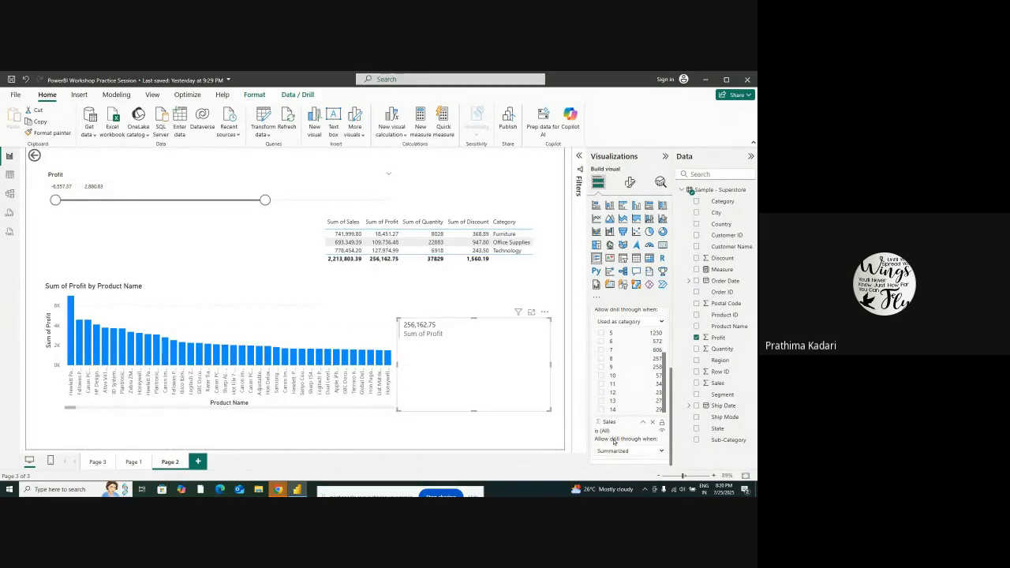
{"action": "left_click", "coordinate": [639, 448]}
{"action": "left_click", "coordinate": [633, 460]}
{"action": "scroll", "coordinate": [634, 460], "scroll_direction": "down", "scroll_amount": 2}
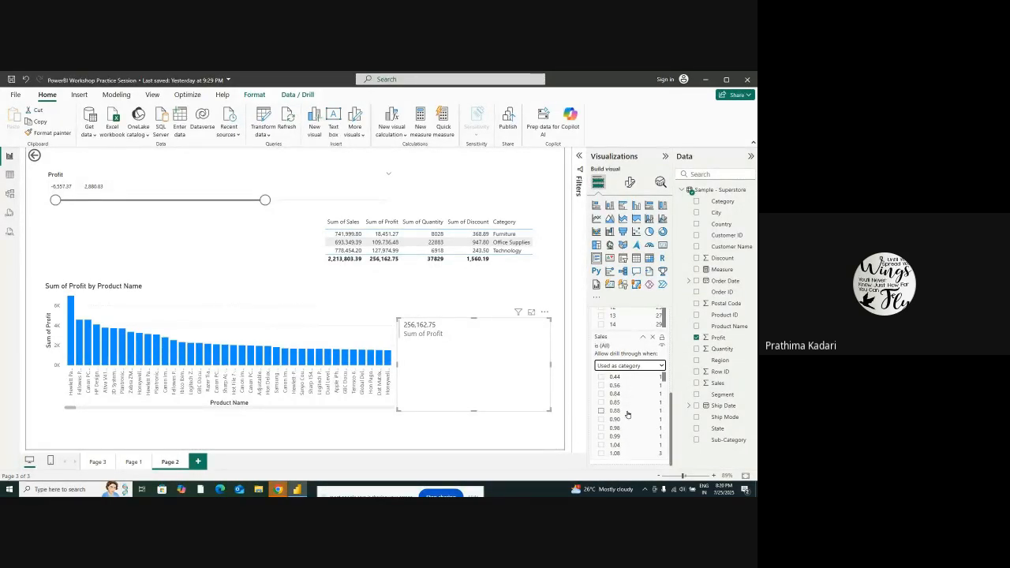
{"action": "left_click", "coordinate": [640, 368]}
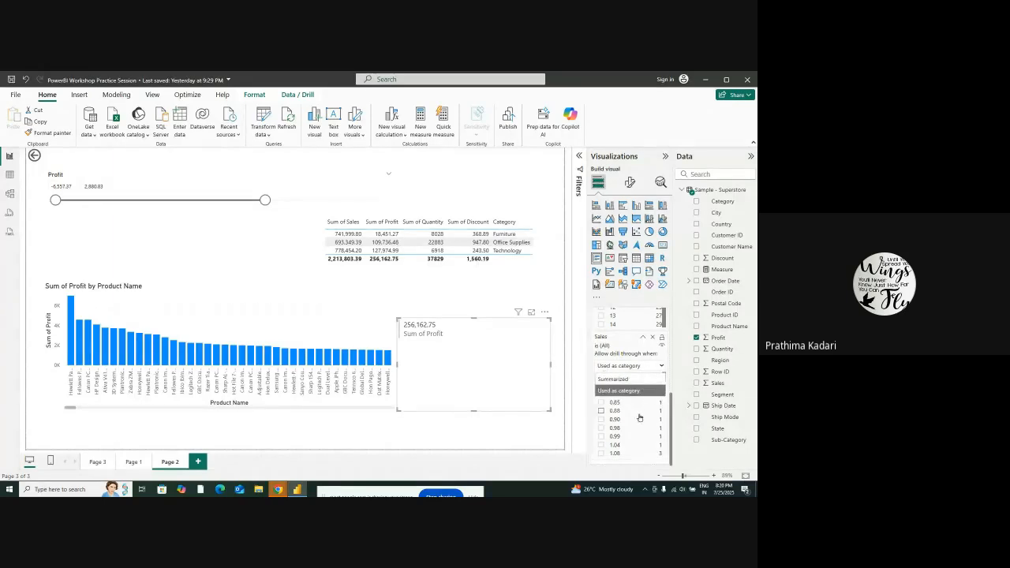
{"action": "left_click", "coordinate": [648, 388]}
{"action": "scroll", "coordinate": [648, 387], "scroll_direction": "up", "scroll_amount": 2}
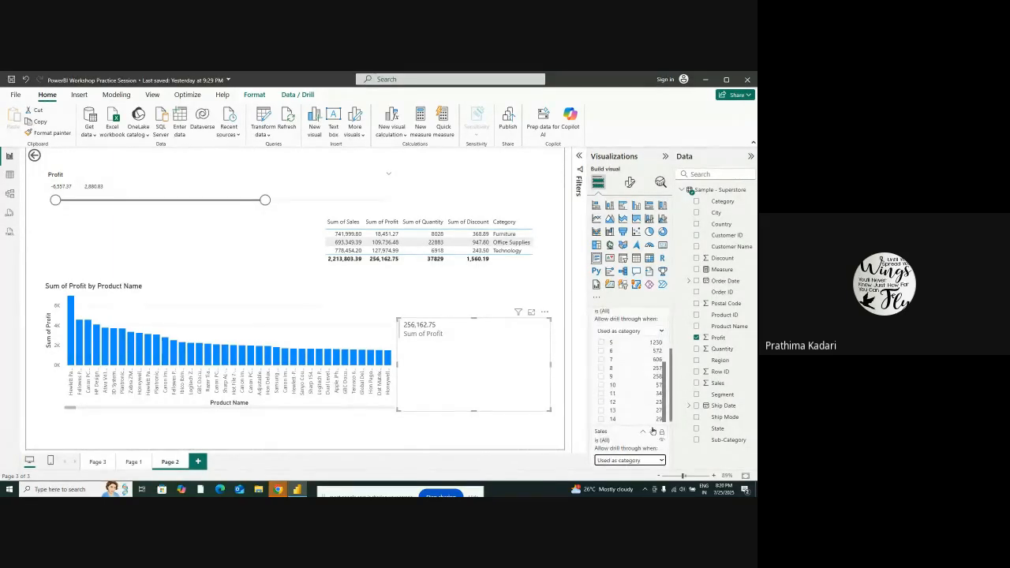
{"action": "scroll", "coordinate": [644, 398], "scroll_direction": "up", "scroll_amount": 2}
{"action": "scroll", "coordinate": [642, 374], "scroll_direction": "down", "scroll_amount": 2}
Try a Percent of parent visual calculation on the multi-row card and return to the report without committing it
{"action": "left_click", "coordinate": [545, 314]}
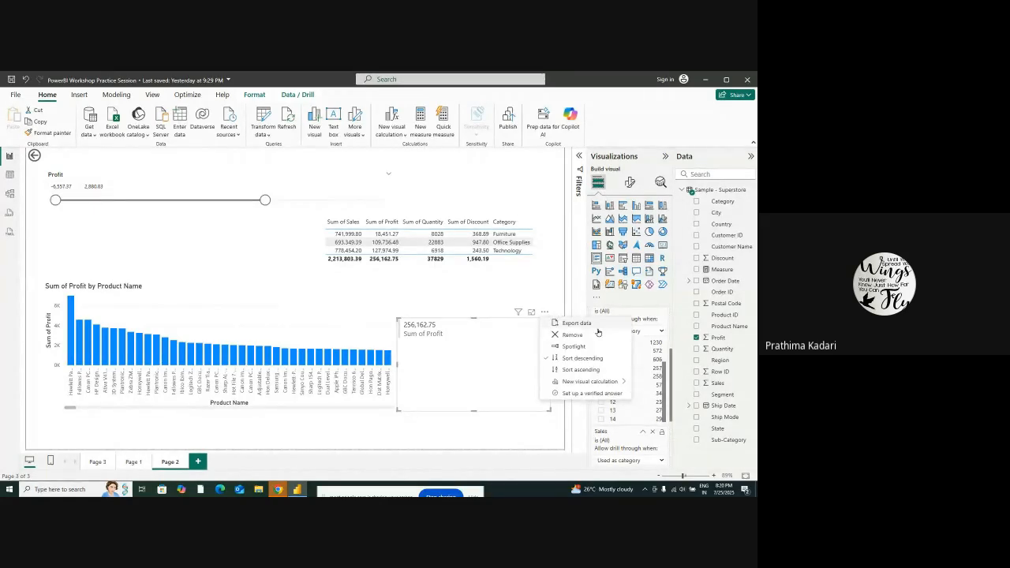
{"action": "mouse_move", "coordinate": [588, 382]}
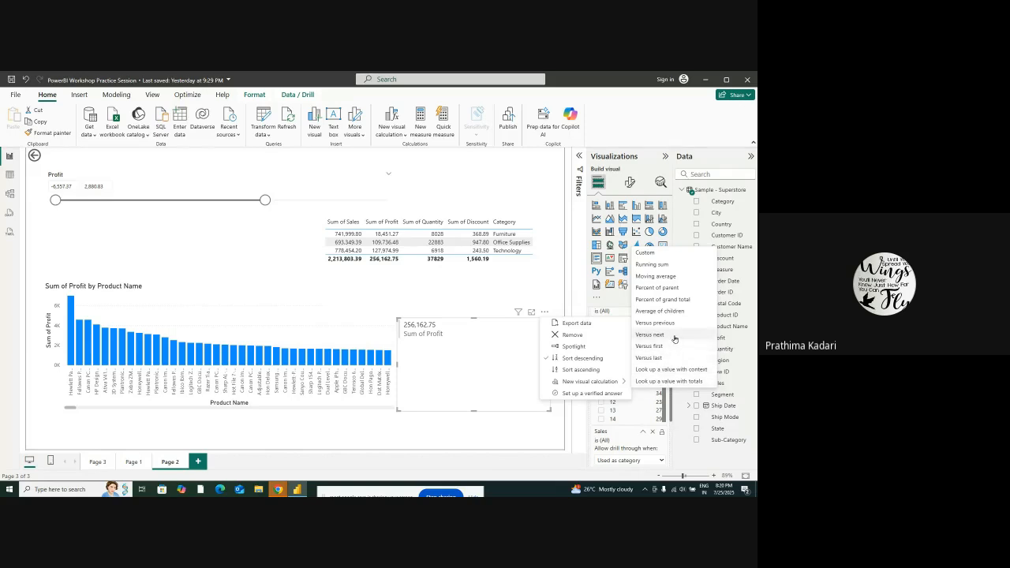
{"action": "left_click", "coordinate": [669, 290]}
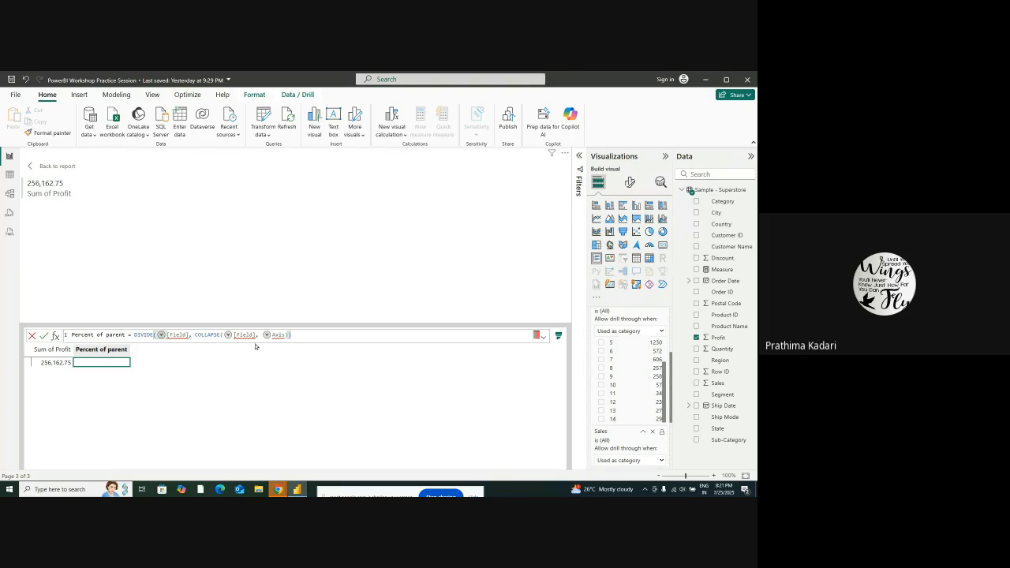
{"action": "mouse_move", "coordinate": [280, 336]}
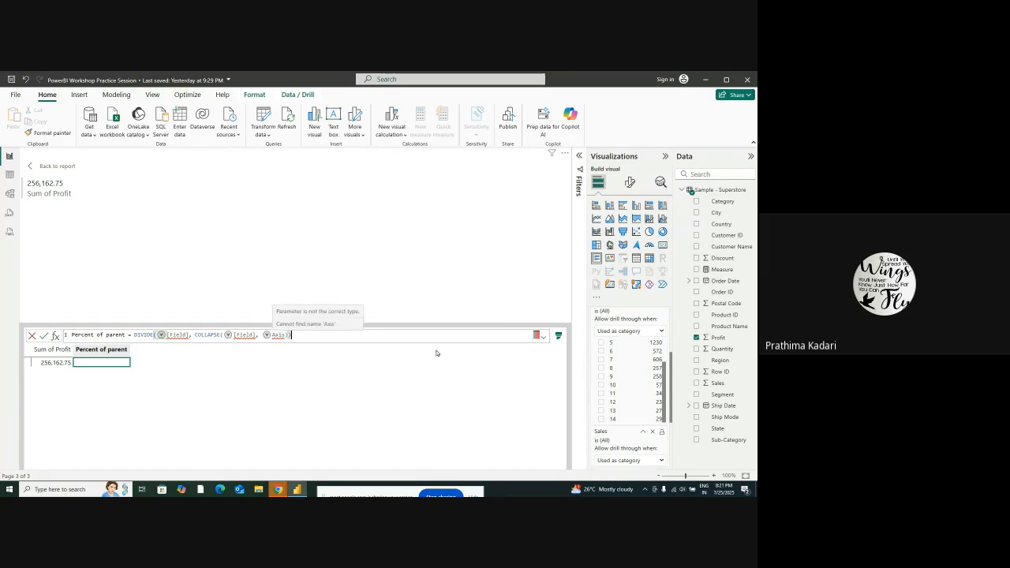
{"action": "scroll", "coordinate": [647, 338], "scroll_direction": "up", "scroll_amount": 5}
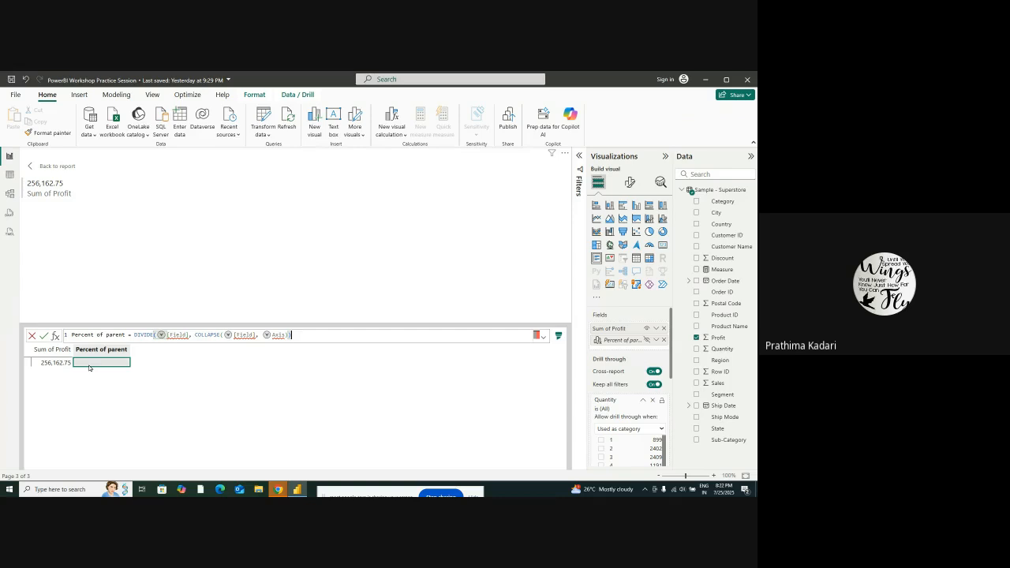
{"action": "left_click", "coordinate": [45, 167], "text": "ctrl"}
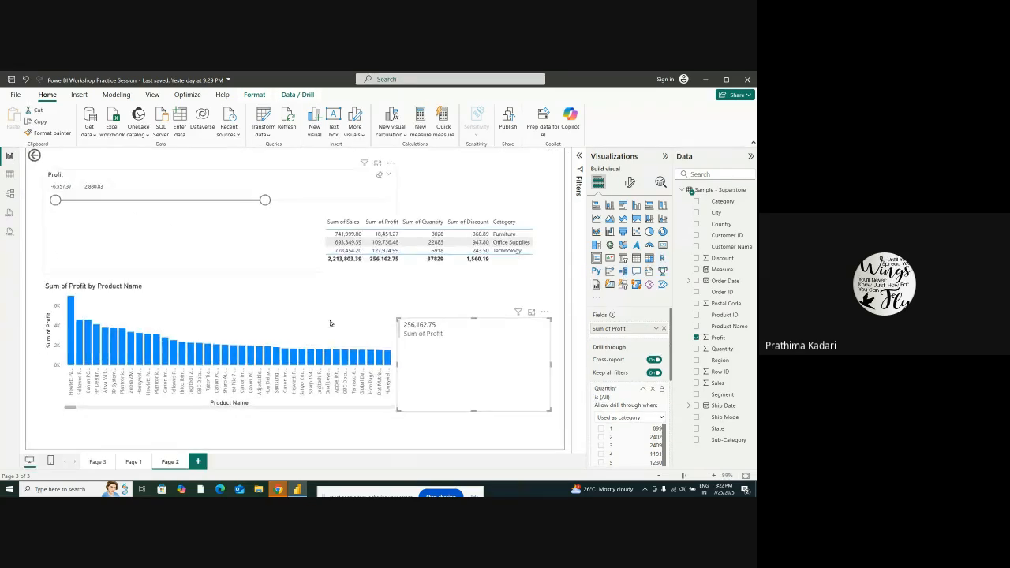
Add a new report page and place an empty filled map visual on it
{"action": "left_click", "coordinate": [197, 462]}
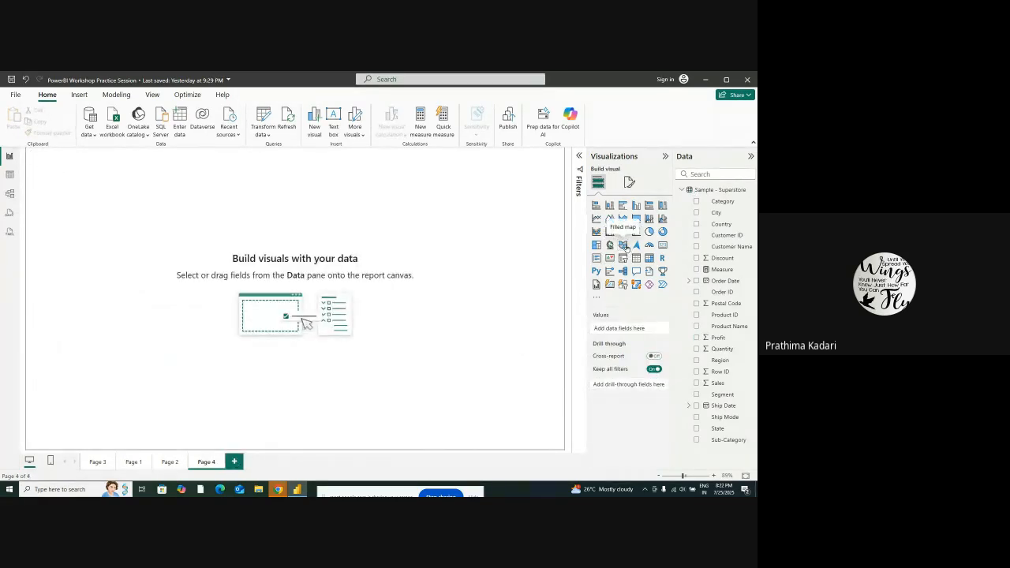
{"action": "left_click", "coordinate": [624, 247]}
{"action": "left_click_drag", "start_coordinate": [118, 211], "coordinate": [135, 236]}
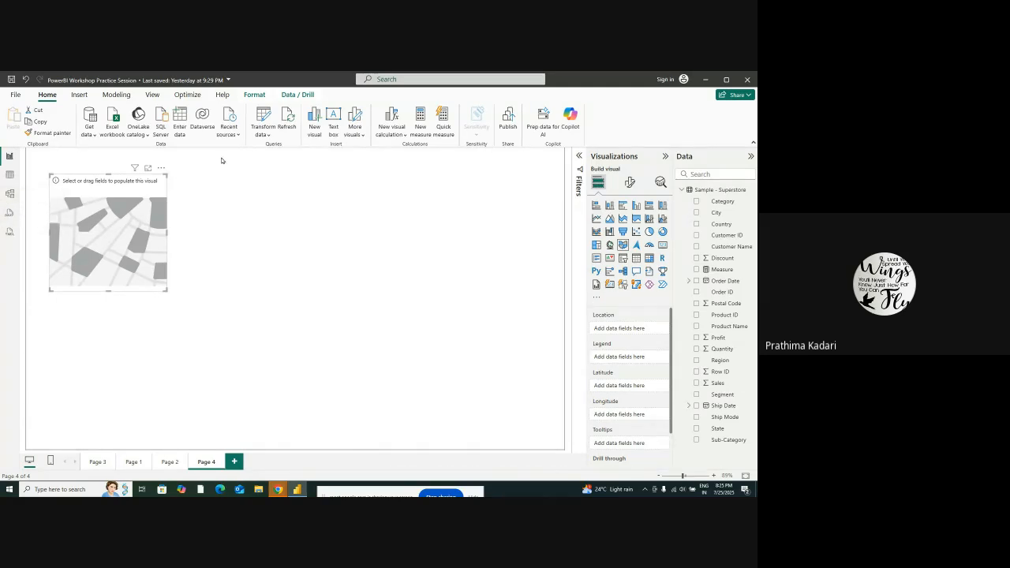
Try entering a blank table manually, open it in Power Query Editor, and discard the pending query changes
{"action": "left_click", "coordinate": [181, 121]}
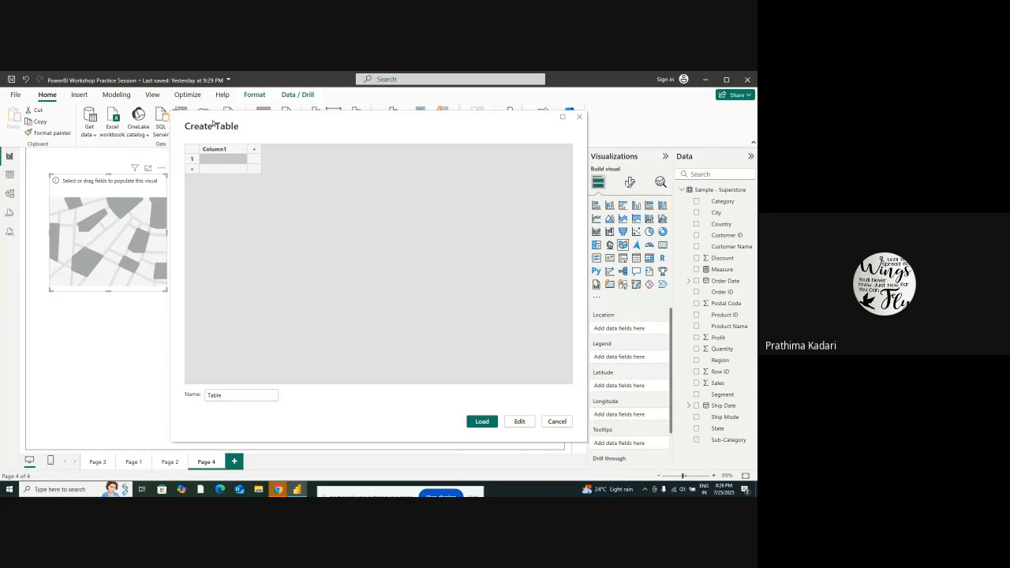
{"action": "left_click_drag", "start_coordinate": [212, 122], "coordinate": [213, 134]}
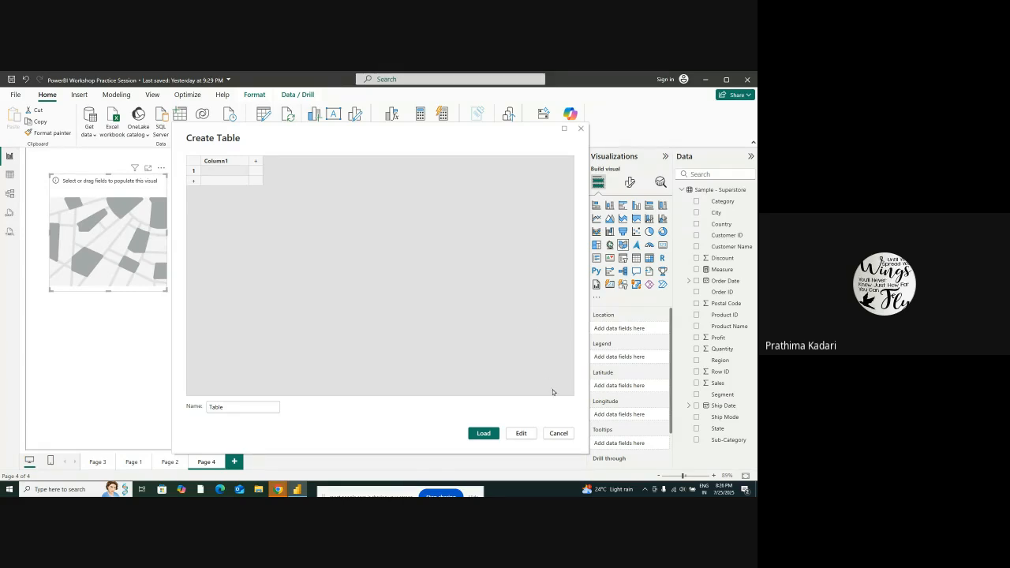
{"action": "left_click", "coordinate": [527, 436]}
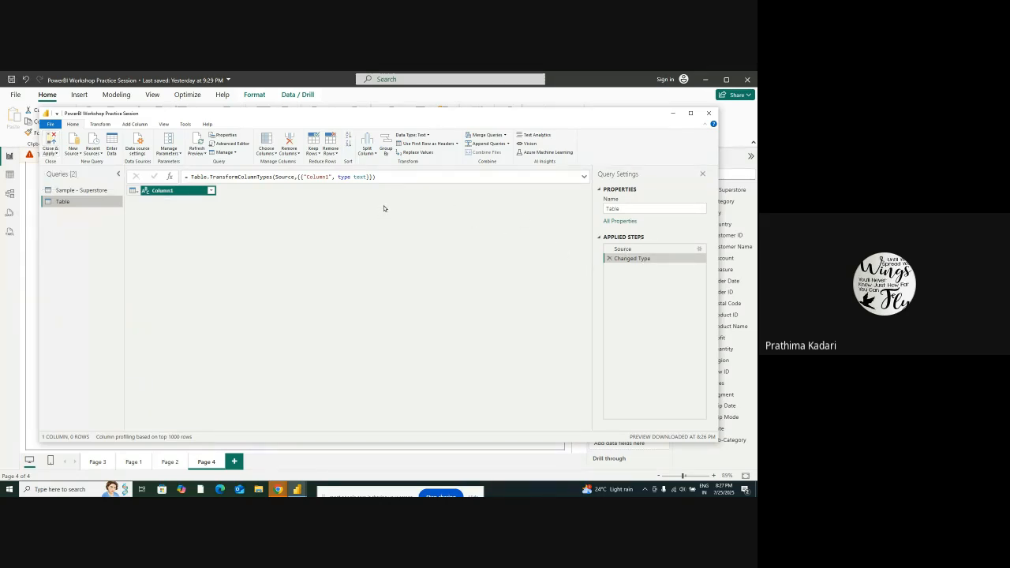
{"action": "left_click", "coordinate": [709, 113]}
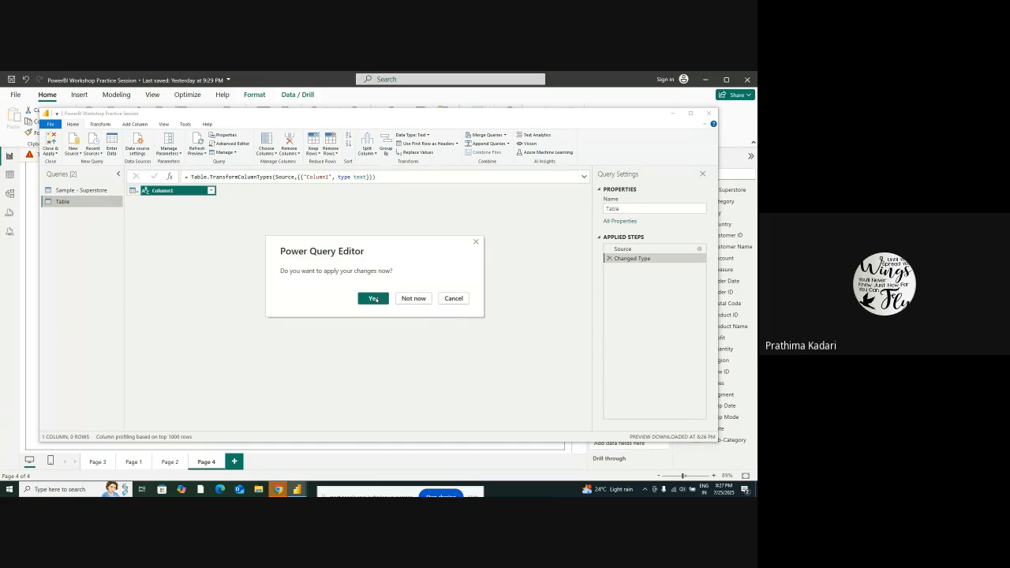
{"action": "left_click", "coordinate": [404, 300]}
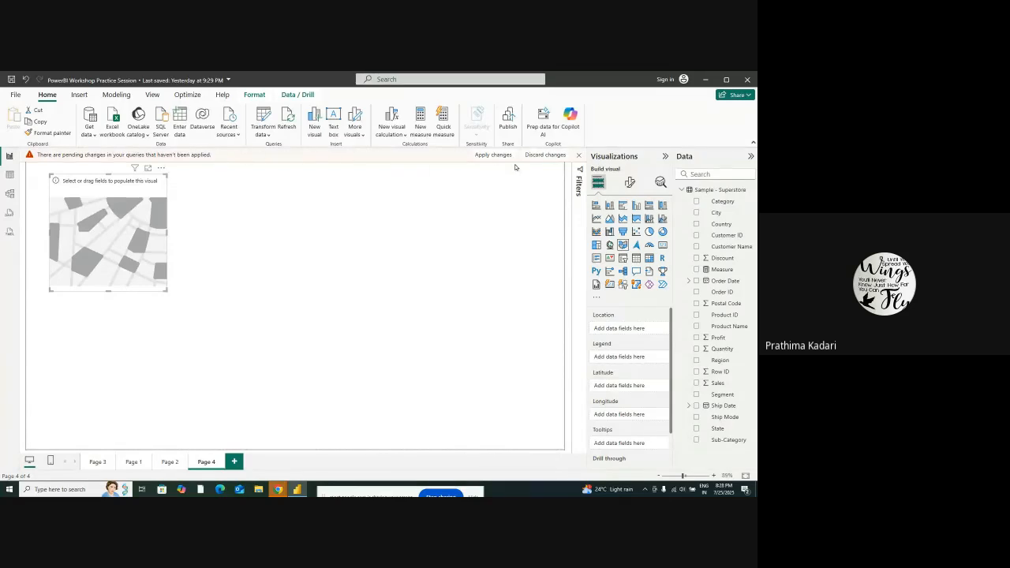
{"action": "left_click", "coordinate": [549, 155]}
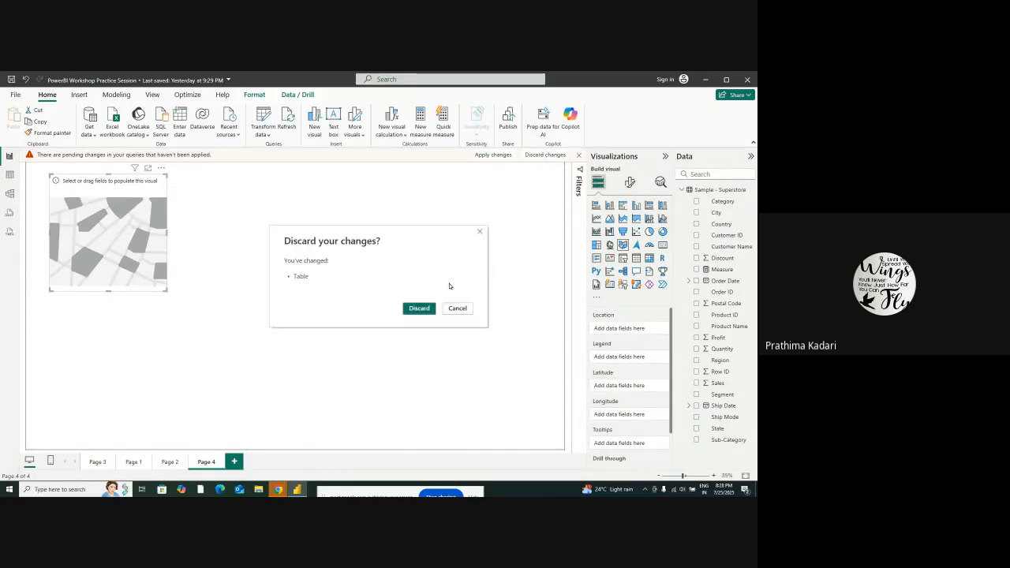
{"action": "left_click", "coordinate": [422, 307]}
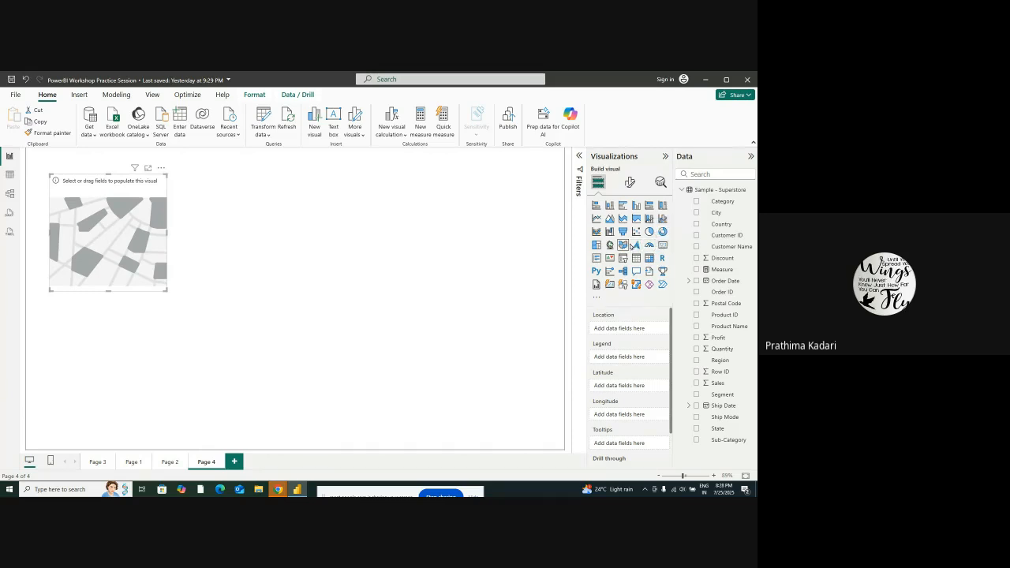
Convert the empty filled map to a card, shift it slightly, and fill it with the Segment field
{"action": "left_click", "coordinate": [661, 245]}
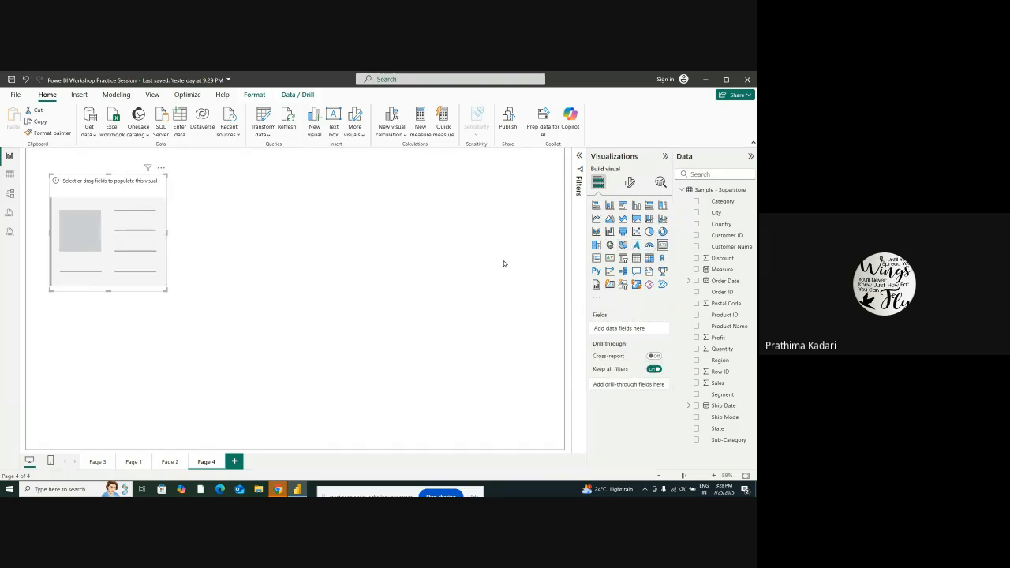
{"action": "left_click_drag", "start_coordinate": [109, 245], "coordinate": [126, 232]}
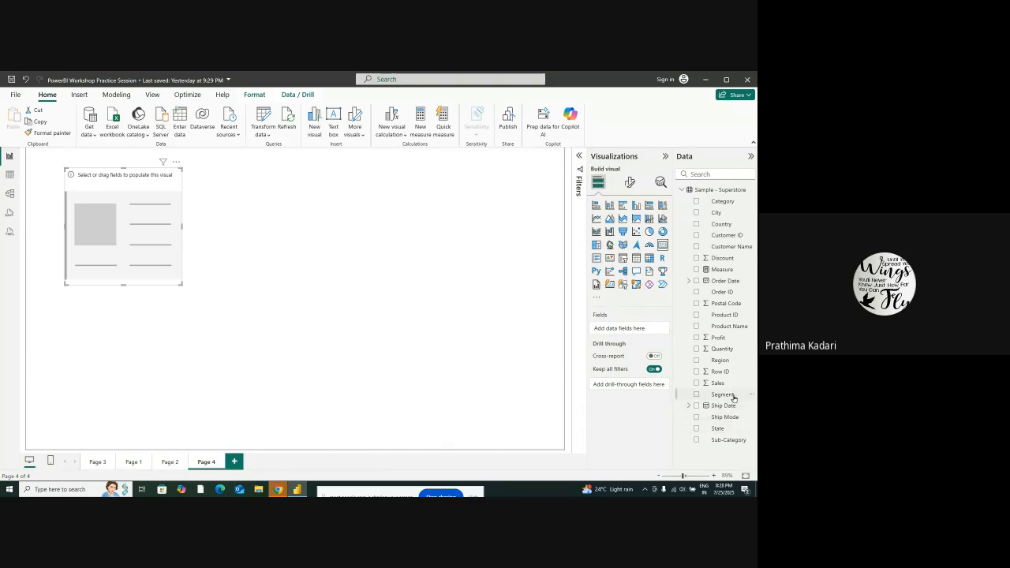
{"action": "left_click_drag", "start_coordinate": [733, 396], "coordinate": [631, 328]}
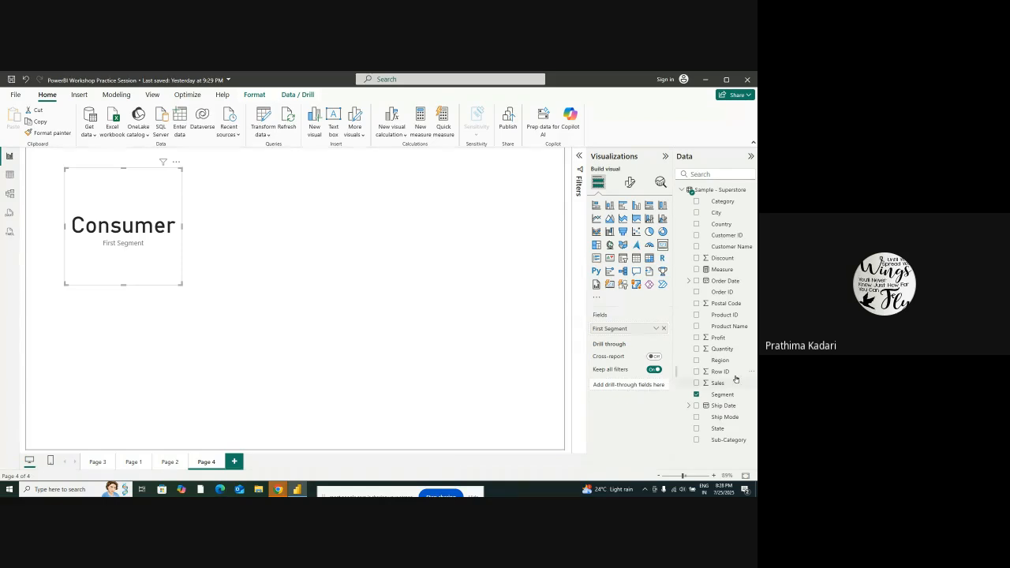
Add Sales as a drill-through field allowed when used as category, and widen the Segment card
{"action": "left_click_drag", "start_coordinate": [732, 382], "coordinate": [659, 392]}
{"action": "left_click", "coordinate": [661, 413]}
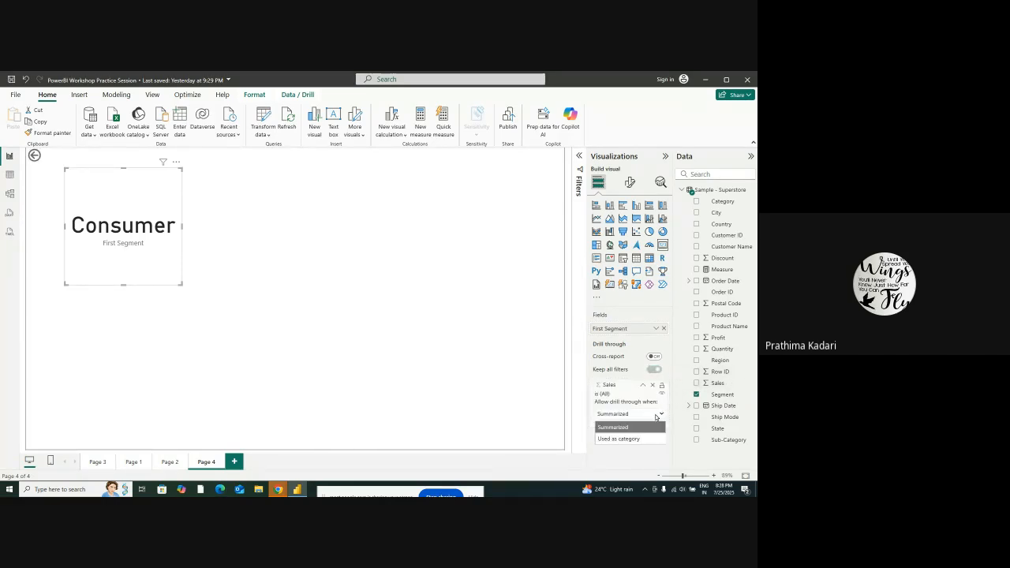
{"action": "left_click", "coordinate": [642, 436]}
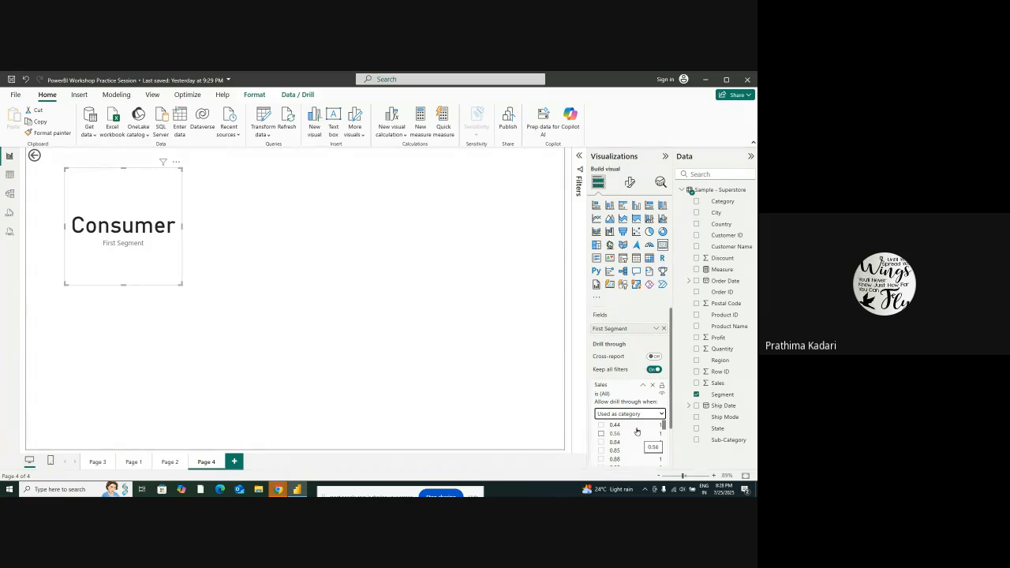
{"action": "scroll", "coordinate": [640, 442], "scroll_direction": "down", "scroll_amount": 1}
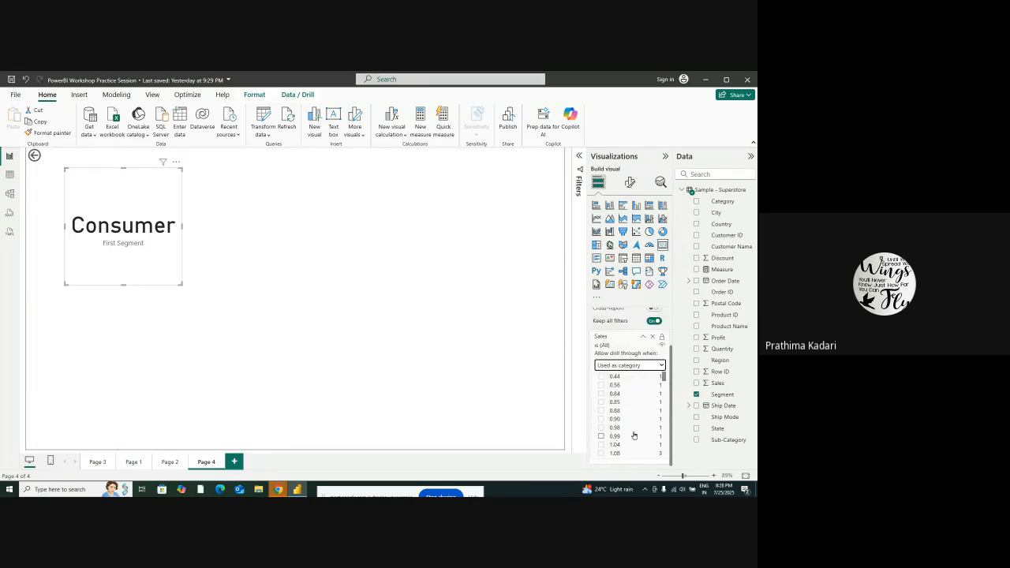
{"action": "scroll", "coordinate": [634, 378], "scroll_direction": "up", "scroll_amount": 1}
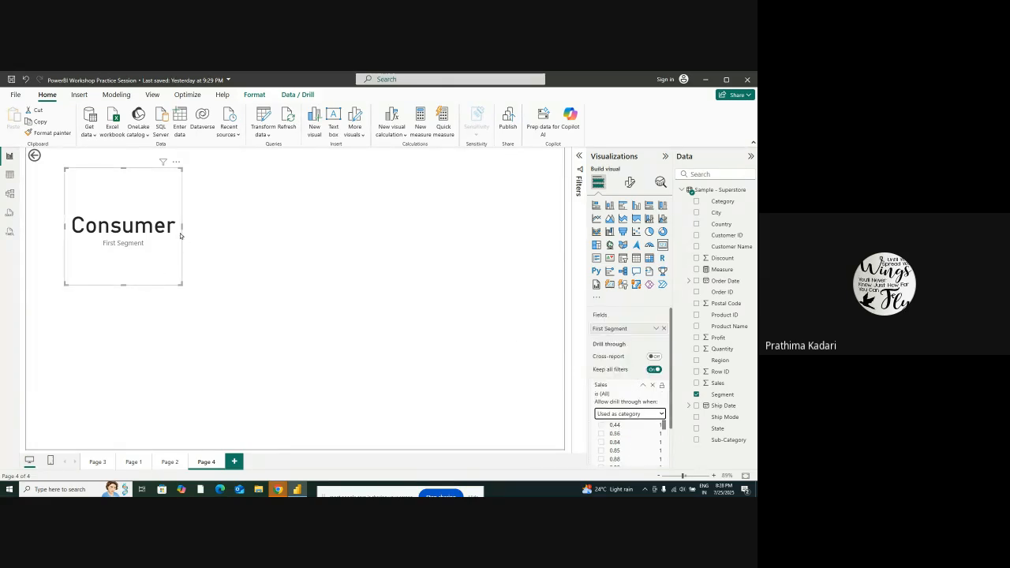
{"action": "left_click_drag", "start_coordinate": [183, 227], "coordinate": [209, 204]}
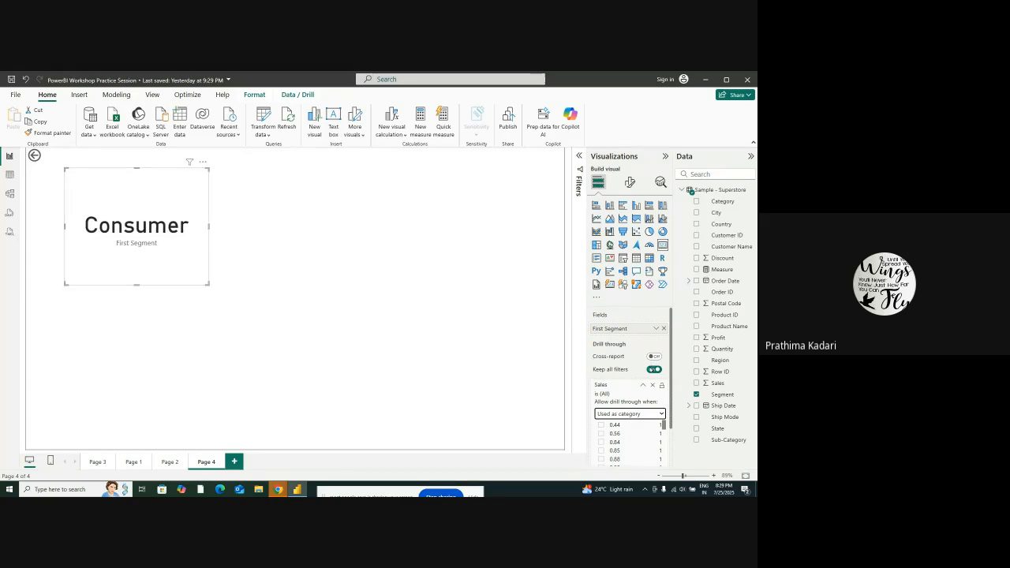
Enable cross-report drill-through and replace the card's Segment field with Sales
{"action": "left_click", "coordinate": [651, 356]}
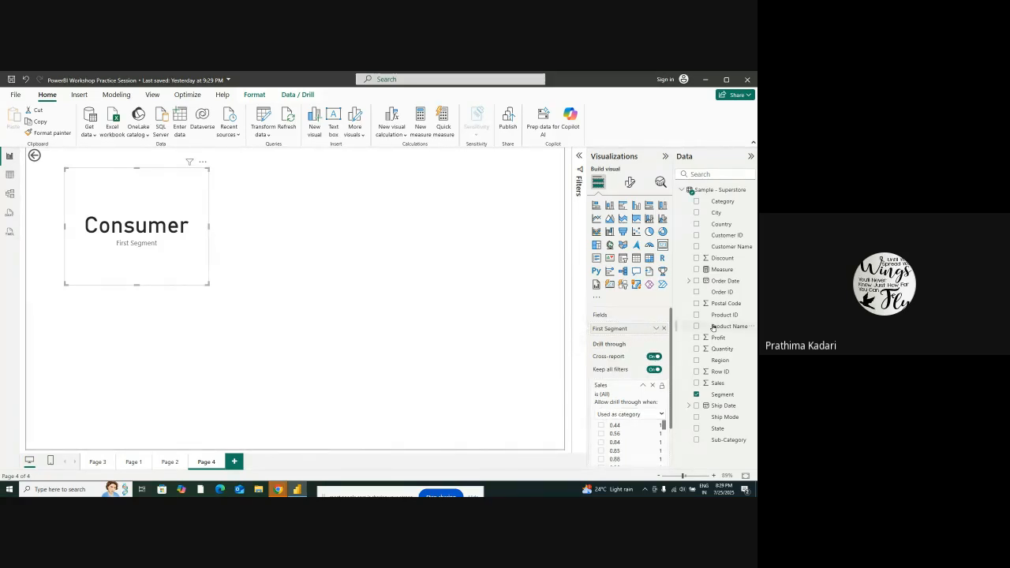
{"action": "left_click", "coordinate": [663, 329]}
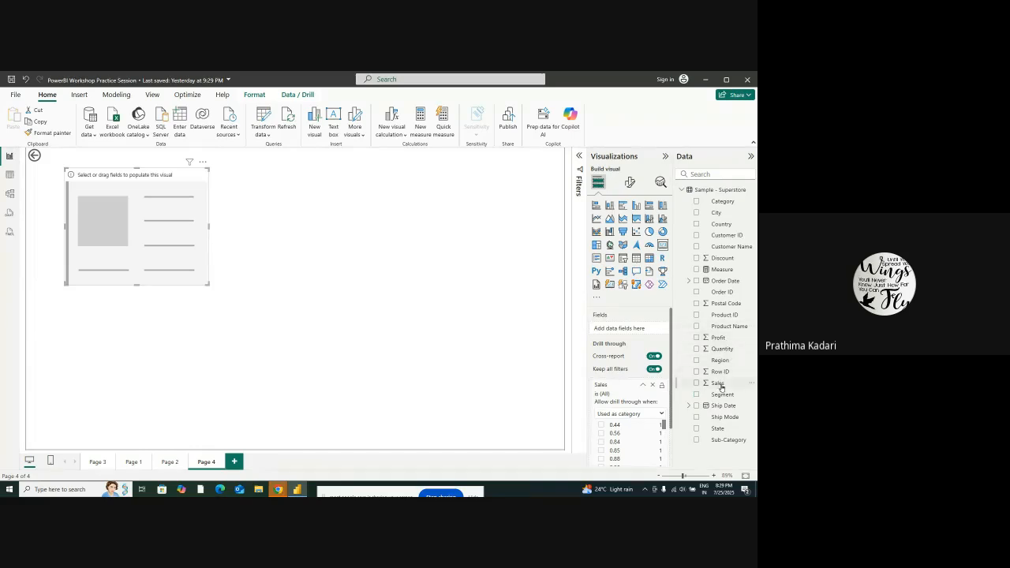
{"action": "left_click_drag", "start_coordinate": [721, 384], "coordinate": [631, 332]}
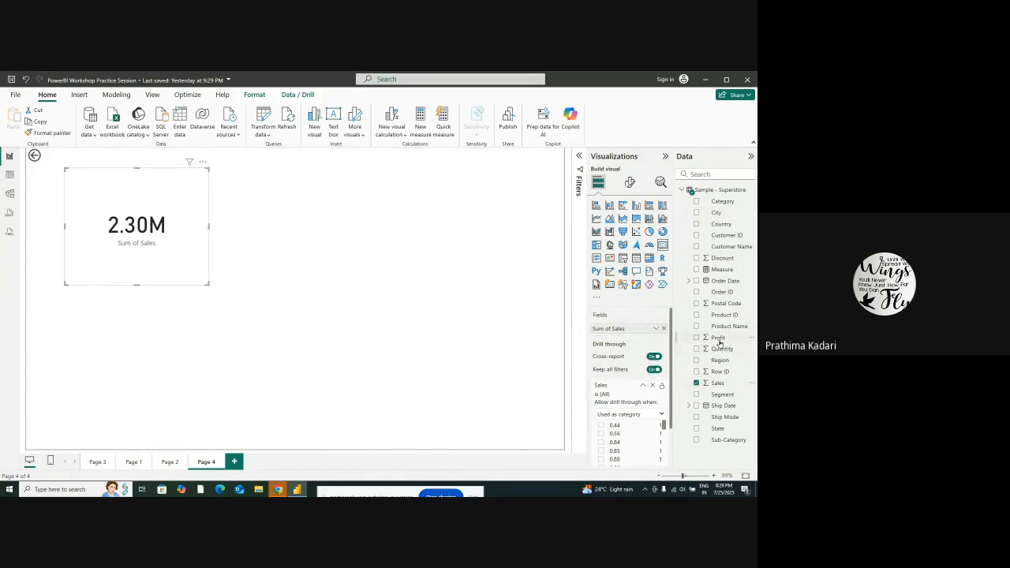
Replace the Sales drill-through field with a single Profit field allowed when summarized
{"action": "left_click_drag", "start_coordinate": [716, 339], "coordinate": [636, 418]}
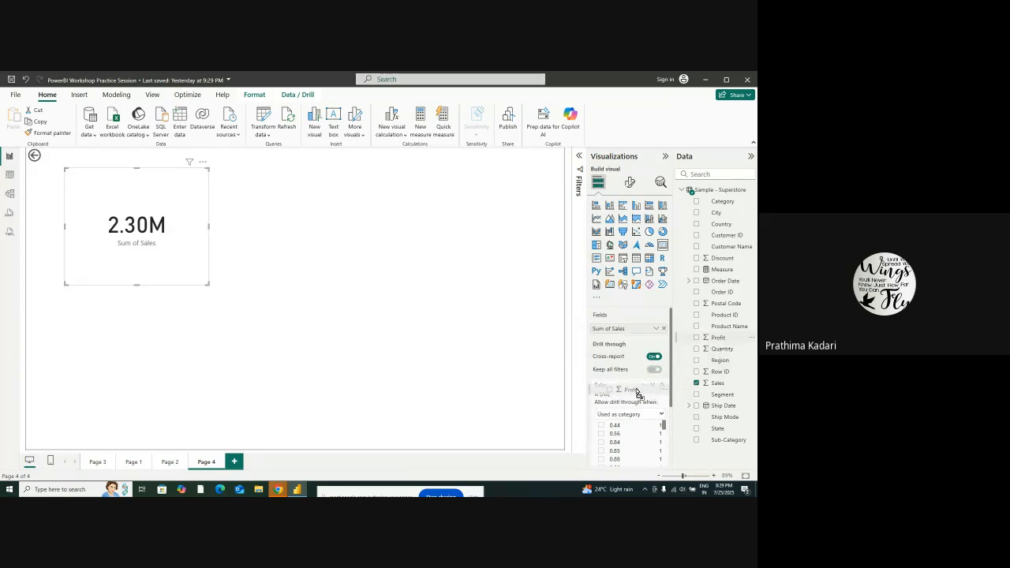
{"action": "left_click", "coordinate": [642, 385]}
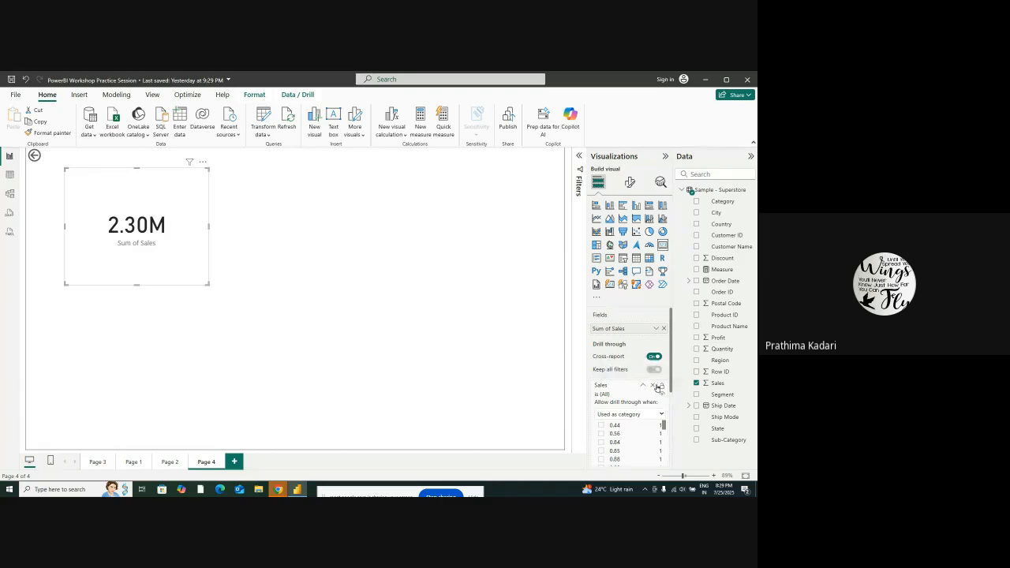
{"action": "left_click", "coordinate": [652, 385]}
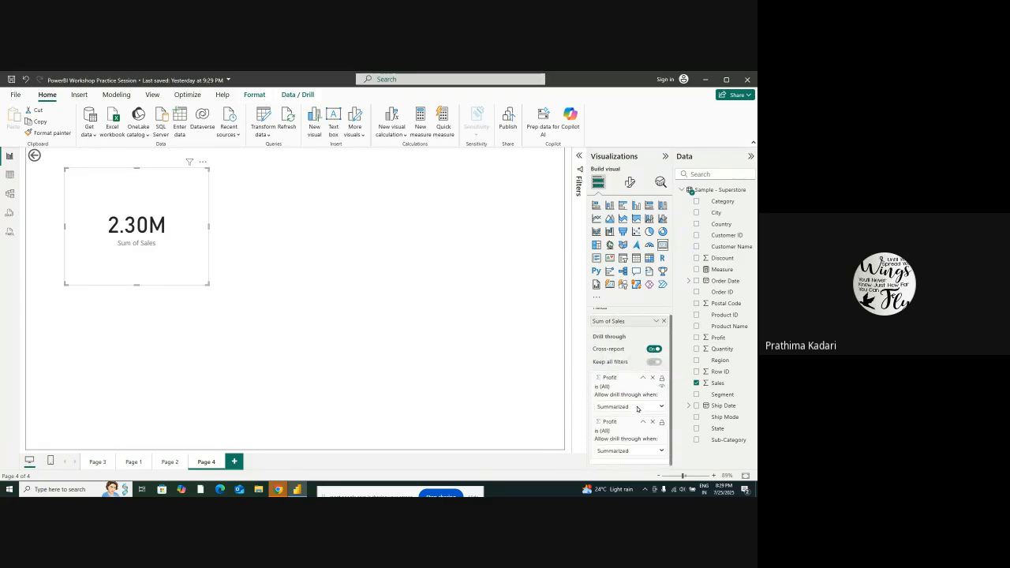
{"action": "left_click", "coordinate": [651, 422]}
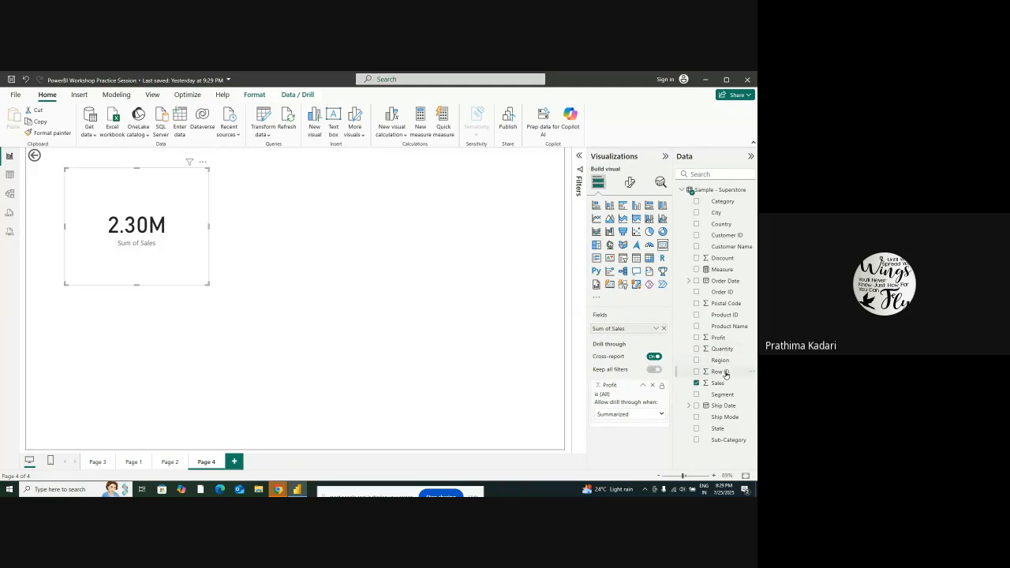
{"action": "left_click_drag", "start_coordinate": [719, 384], "coordinate": [631, 403]}
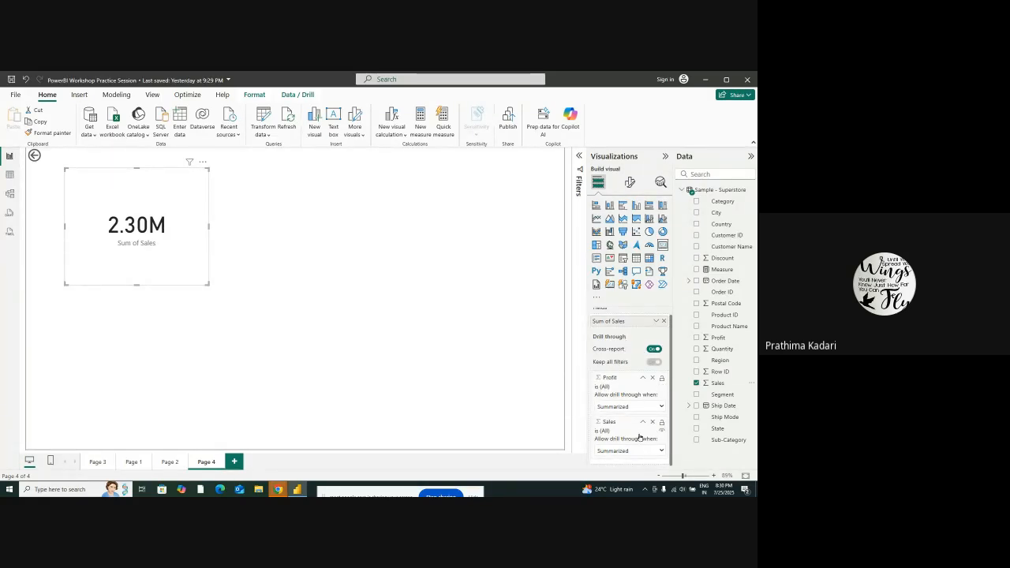
{"action": "scroll", "coordinate": [641, 436], "scroll_direction": "up", "scroll_amount": 1}
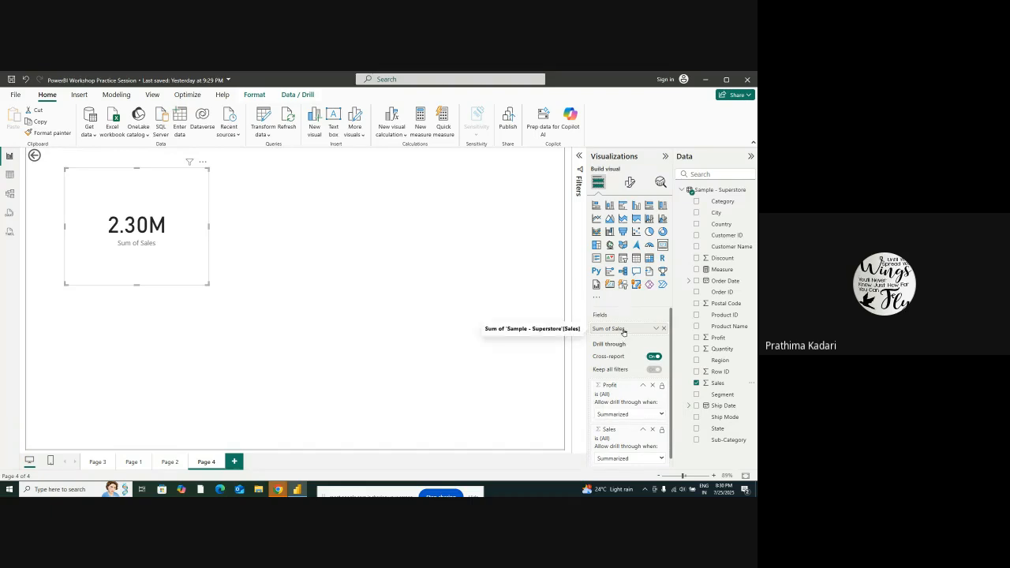
{"action": "left_click", "coordinate": [652, 429]}
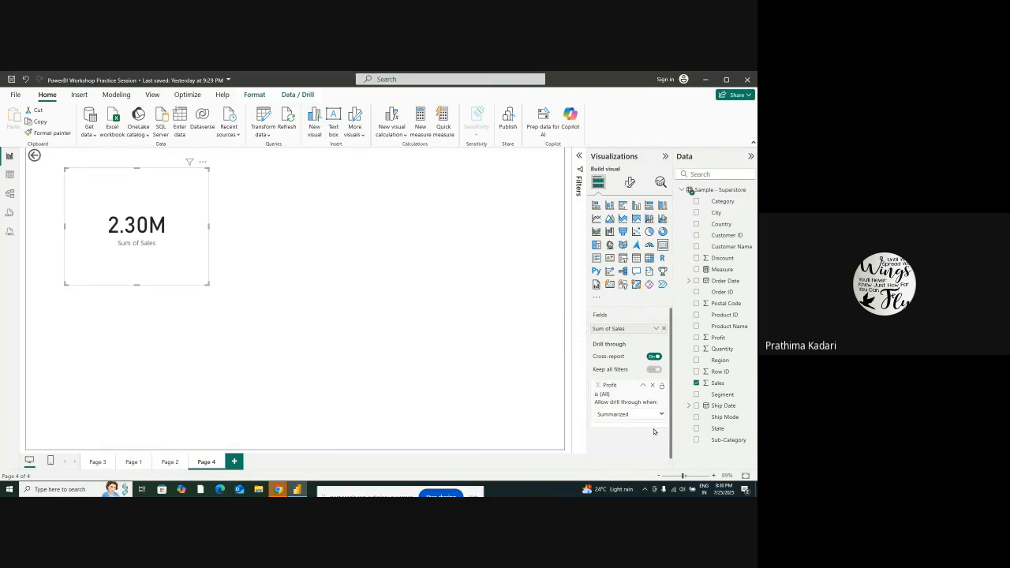
Add Segment below Profit as a drill-through field allowed when used as category, and review its filter values
{"action": "left_click_drag", "start_coordinate": [724, 396], "coordinate": [628, 395]}
{"action": "scroll", "coordinate": [611, 379], "scroll_direction": "down", "scroll_amount": 2}
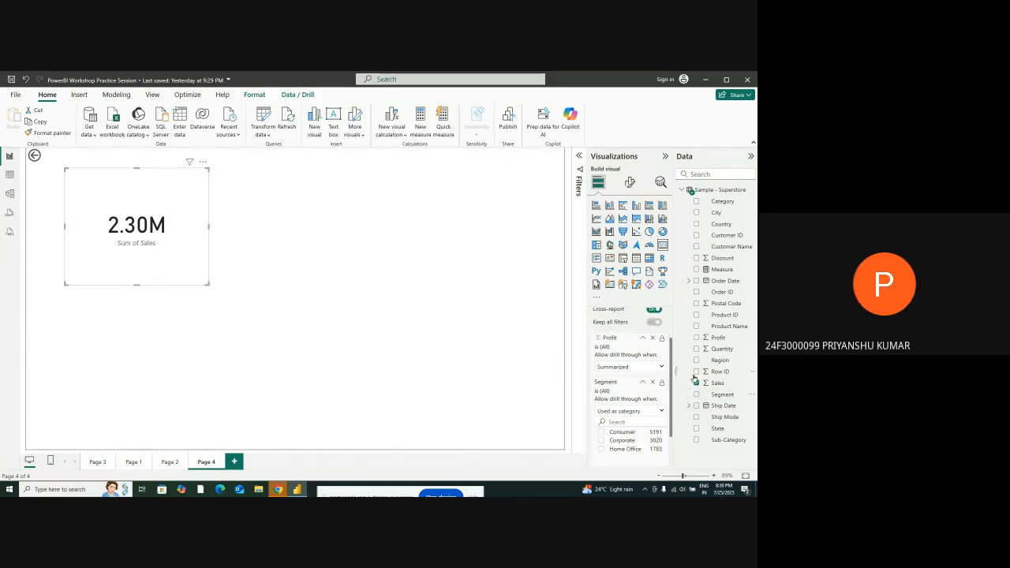
{"action": "scroll", "coordinate": [619, 371], "scroll_direction": "up", "scroll_amount": 2}
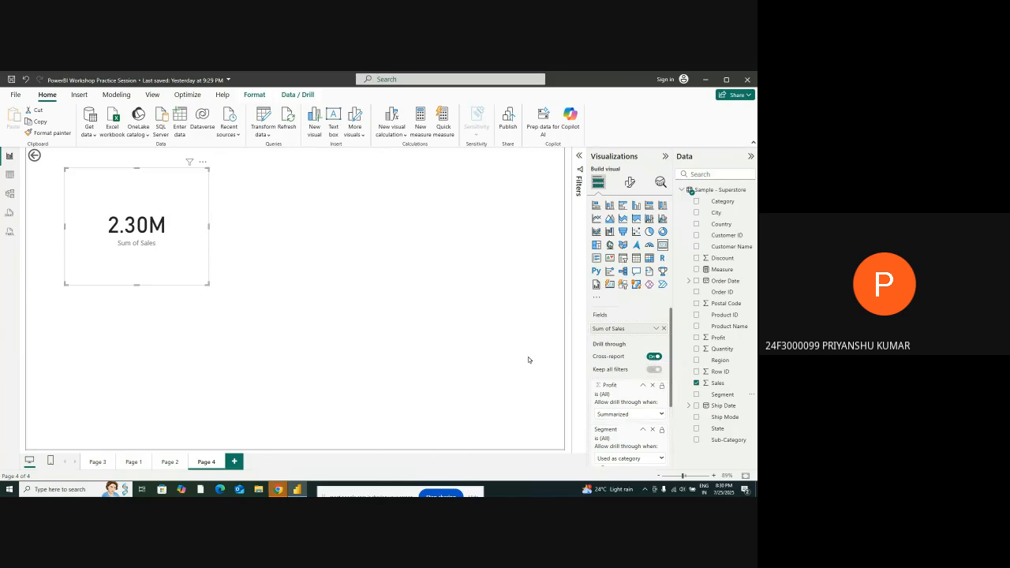
{"action": "scroll", "coordinate": [627, 396], "scroll_direction": "down", "scroll_amount": 3}
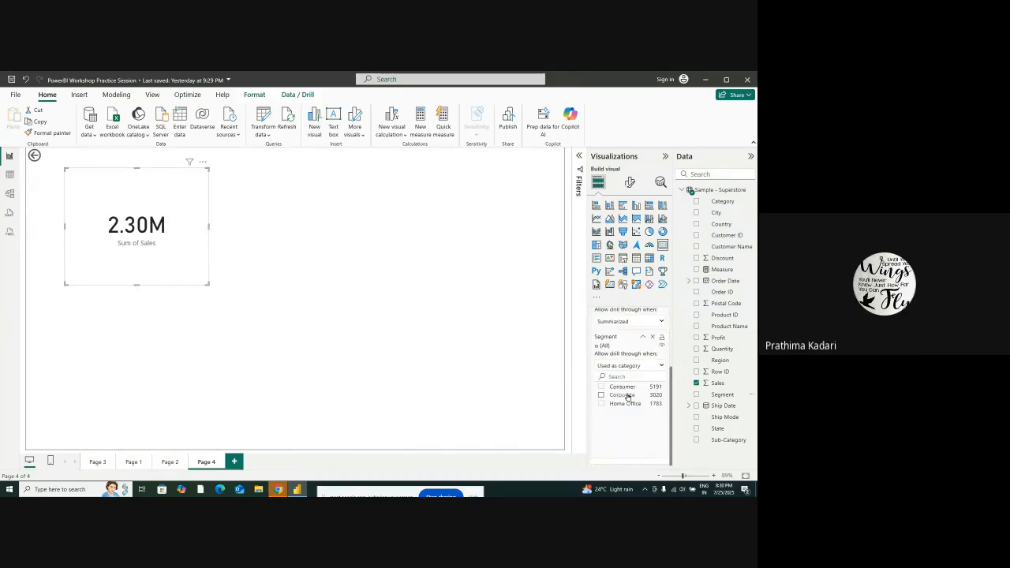
{"action": "scroll", "coordinate": [627, 390], "scroll_direction": "up", "scroll_amount": 3}
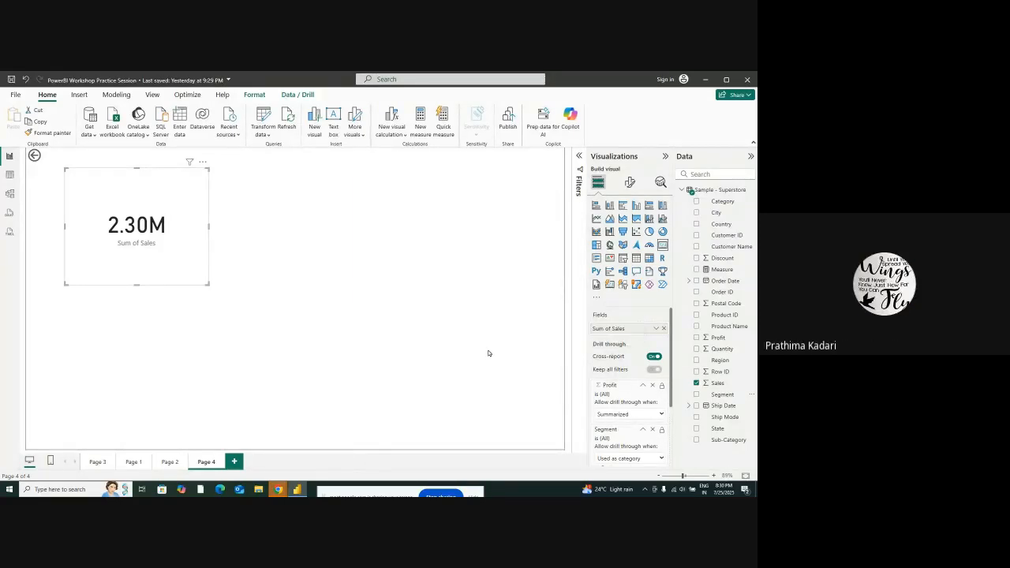
Clear the Sales field from the card and remove the Profit and Segment drill-through fields
{"action": "left_click", "coordinate": [664, 328]}
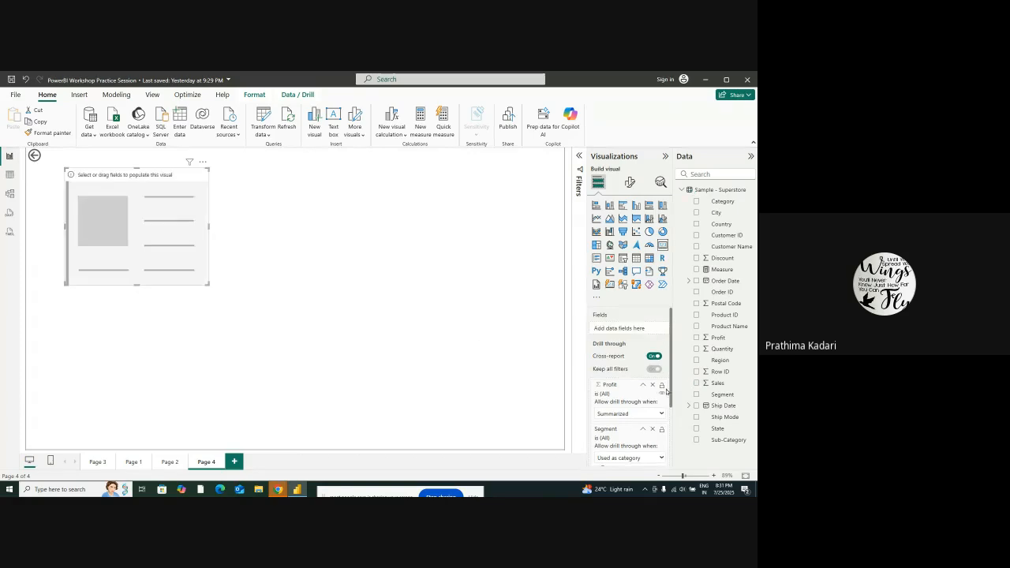
{"action": "left_click", "coordinate": [652, 384]}
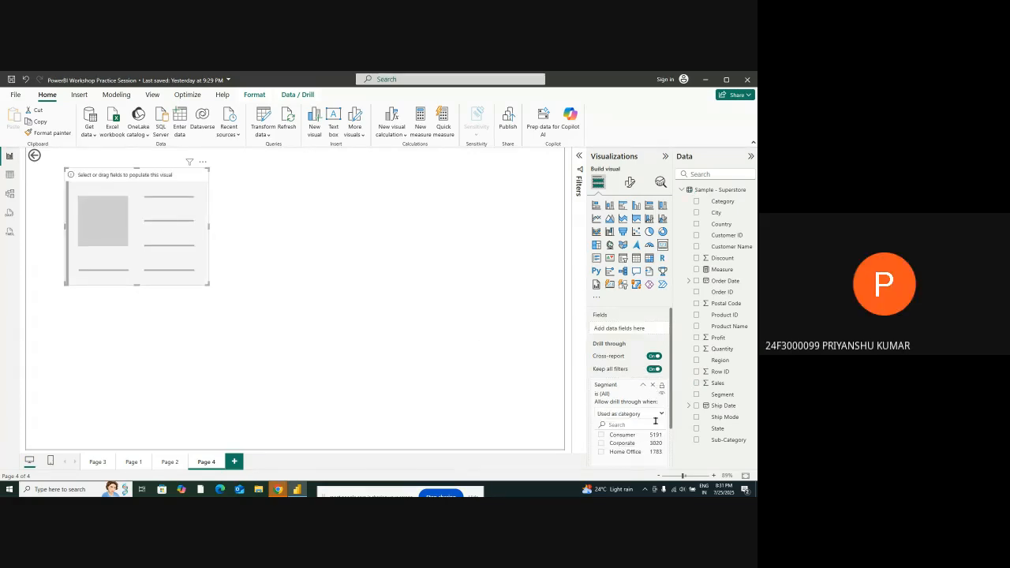
{"action": "left_click", "coordinate": [653, 384]}
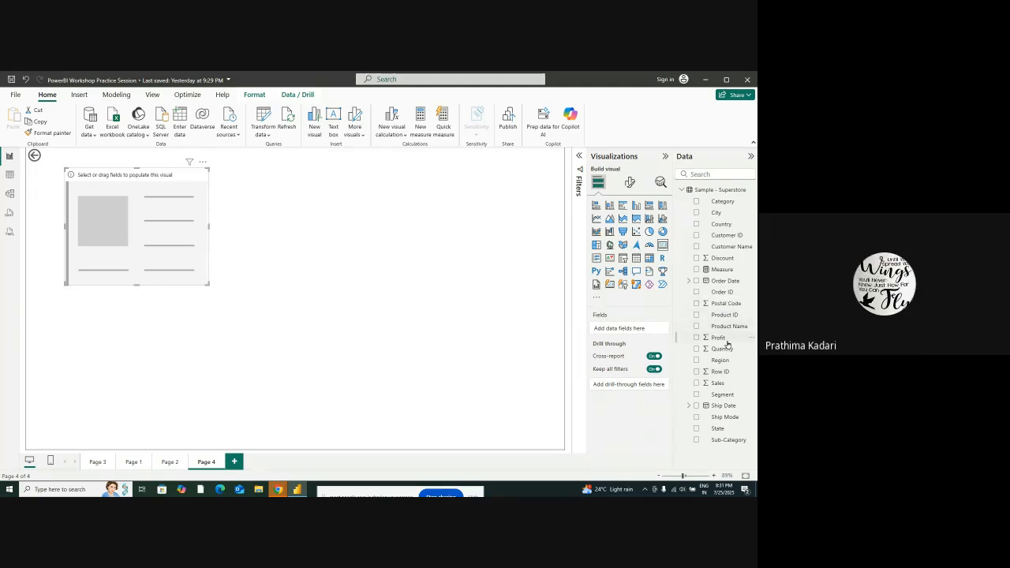
Add Sales to the card, add Profit and Segment as drill-through fields, and review the Segment filter values
{"action": "left_click_drag", "start_coordinate": [714, 387], "coordinate": [627, 331]}
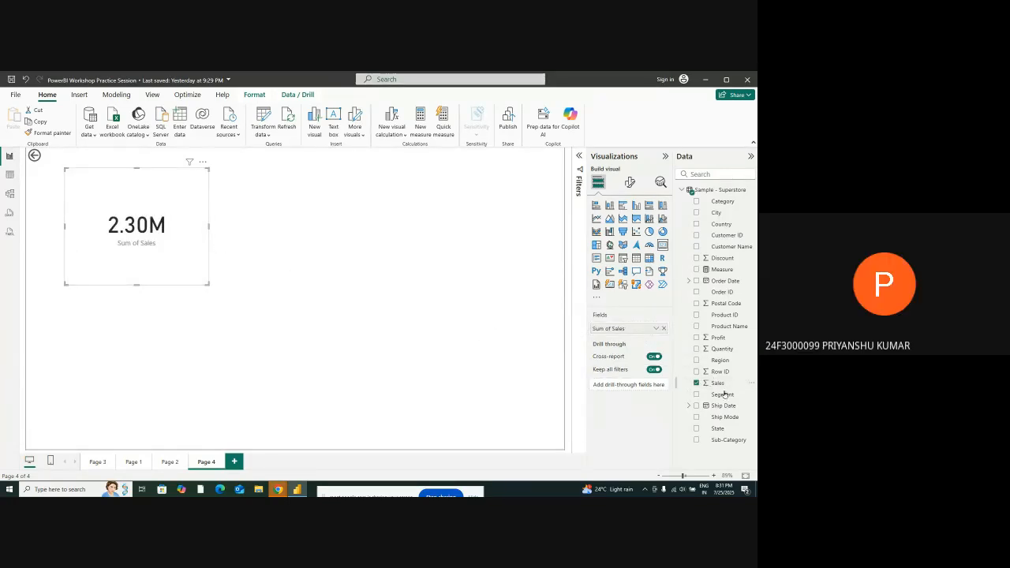
{"action": "left_click_drag", "start_coordinate": [719, 337], "coordinate": [629, 385]}
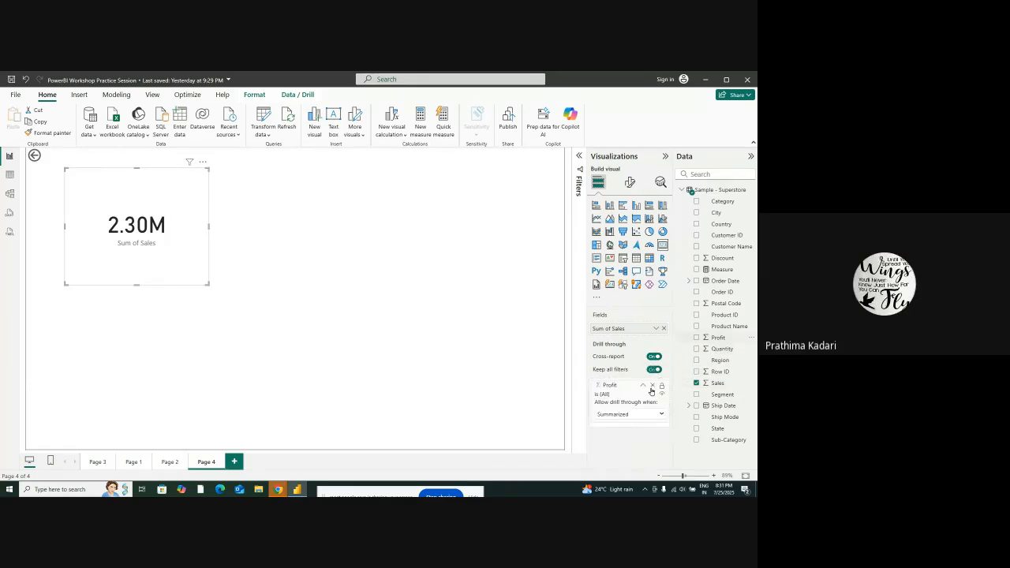
{"action": "left_click_drag", "start_coordinate": [729, 394], "coordinate": [651, 425]}
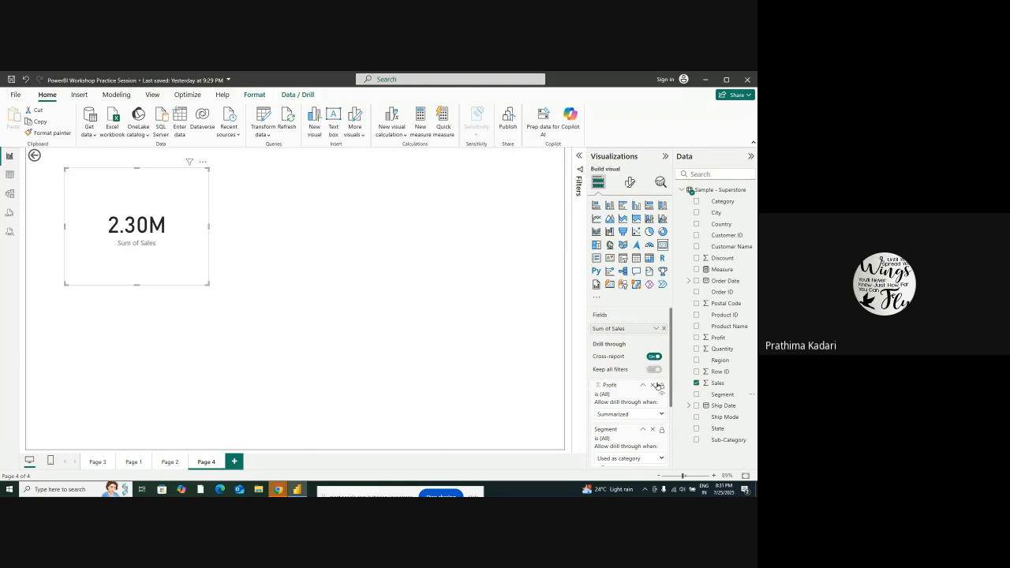
{"action": "scroll", "coordinate": [657, 387], "scroll_direction": "down", "scroll_amount": 3}
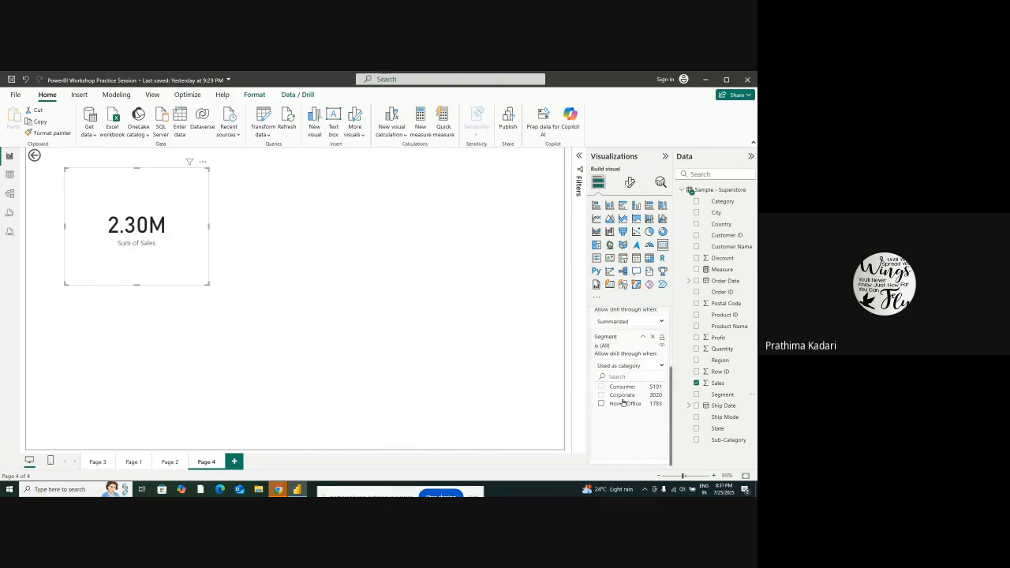
{"action": "scroll", "coordinate": [625, 402], "scroll_direction": "up", "scroll_amount": 3}
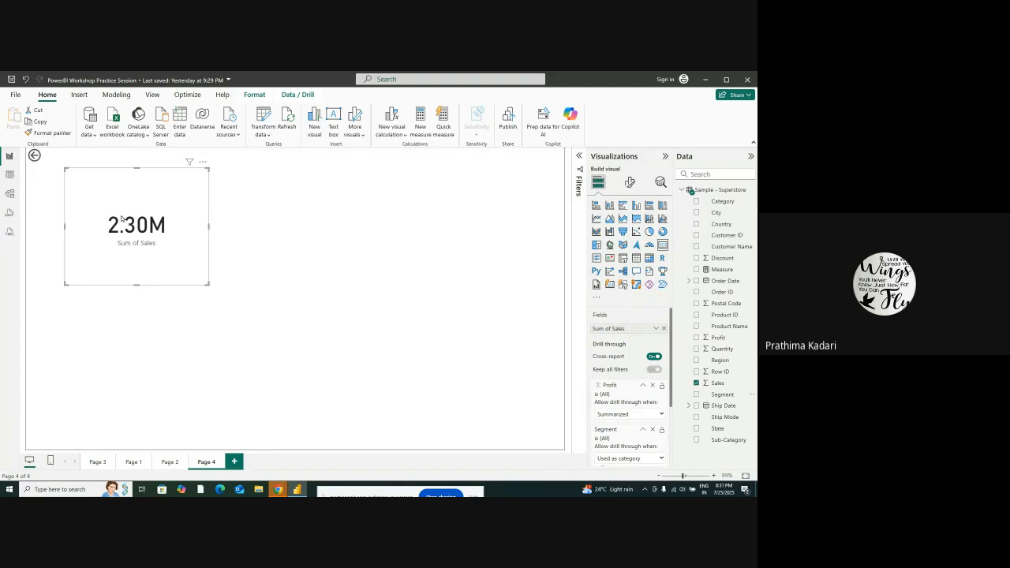
{"action": "scroll", "coordinate": [603, 339], "scroll_direction": "down", "scroll_amount": 3}
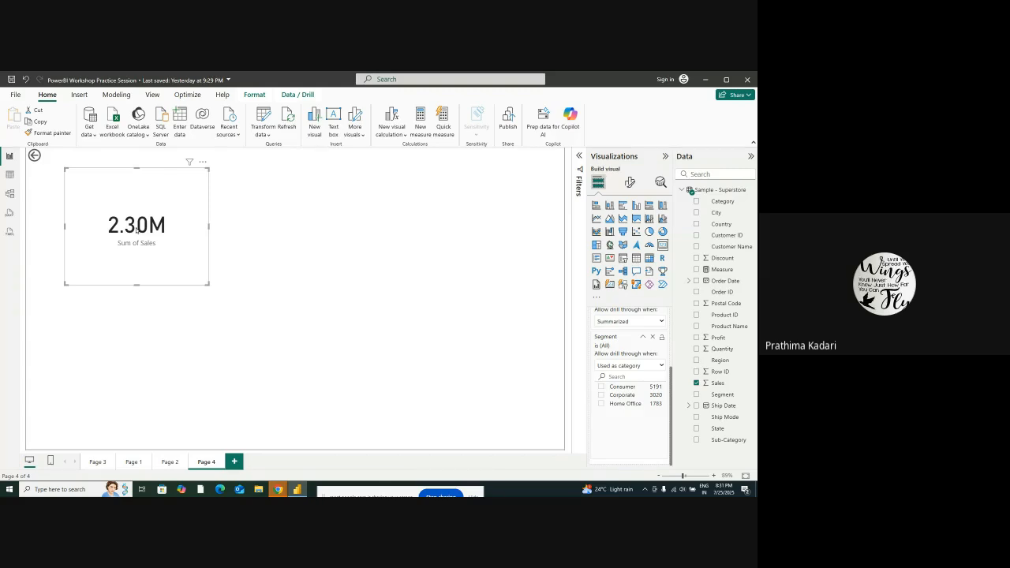
{"action": "scroll", "coordinate": [629, 371], "scroll_direction": "up", "scroll_amount": 2}
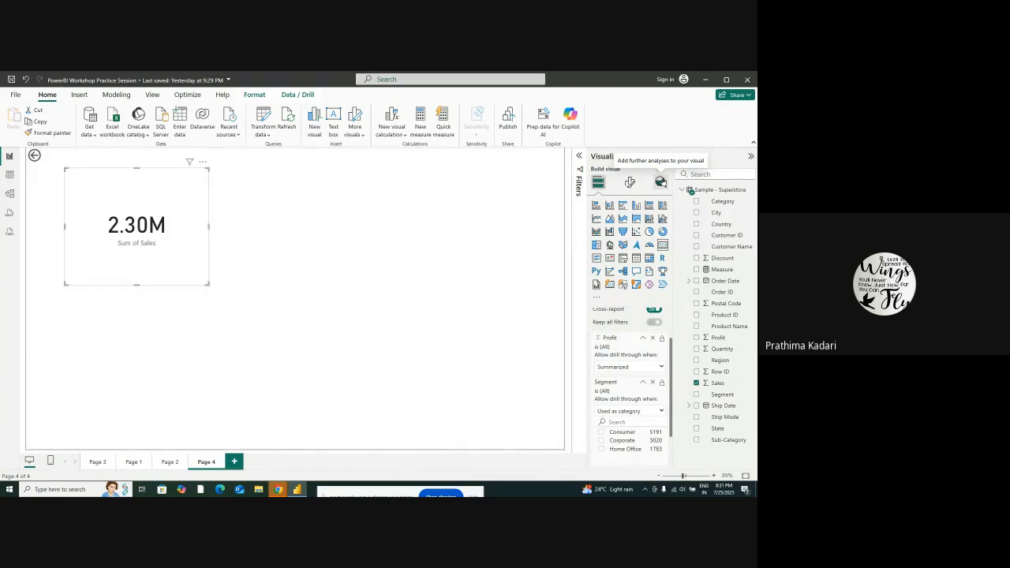
Check the card's analytics options and set its callout value color to a light red
{"action": "left_click", "coordinate": [661, 183]}
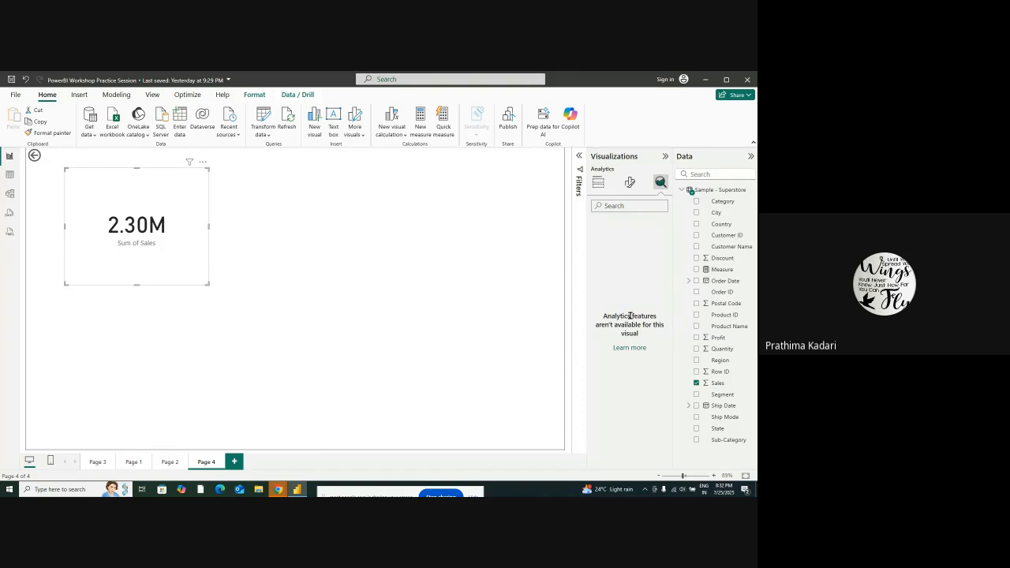
{"action": "left_click", "coordinate": [629, 183]}
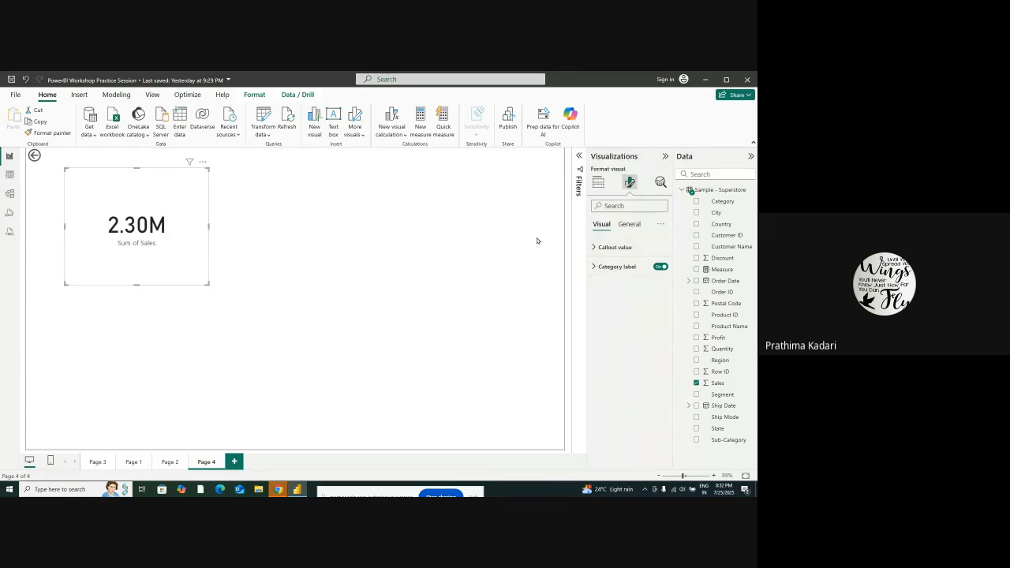
{"action": "left_click", "coordinate": [625, 248]}
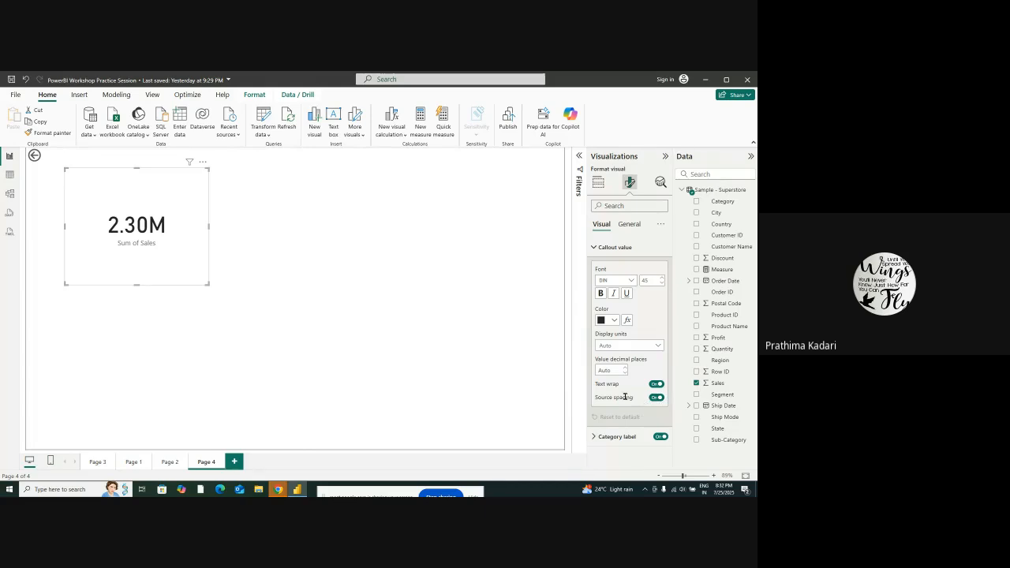
{"action": "left_click", "coordinate": [609, 320]}
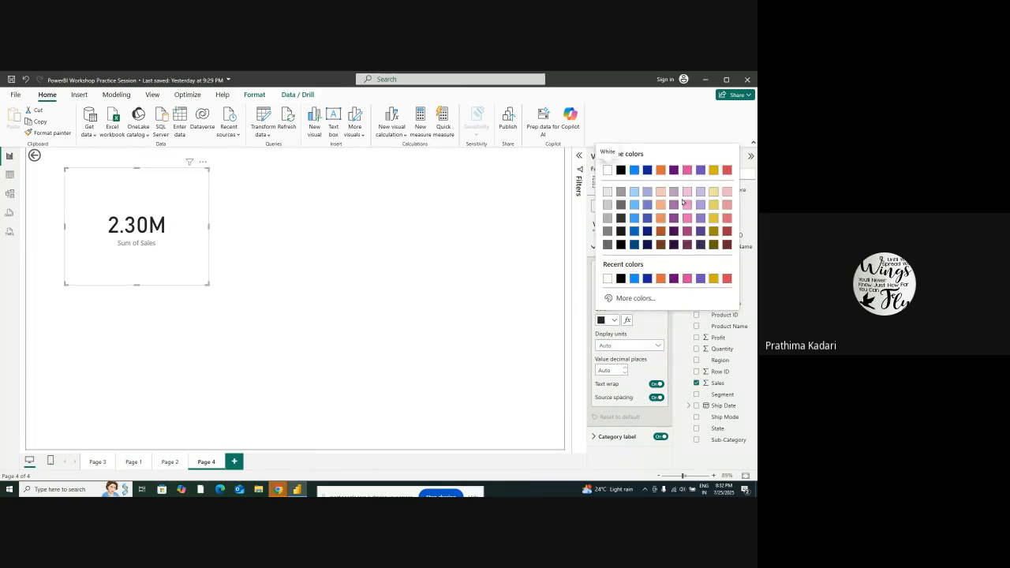
{"action": "left_click", "coordinate": [728, 221]}
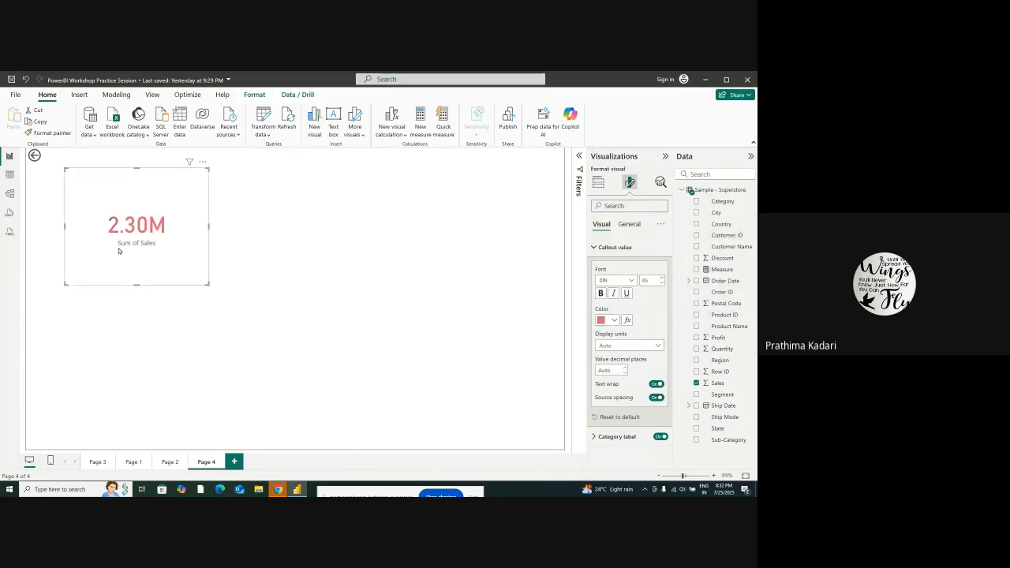
Try Thousands, Millions and Trillions as the callout value's display units, and return the setting to Auto
{"action": "left_click", "coordinate": [642, 348]}
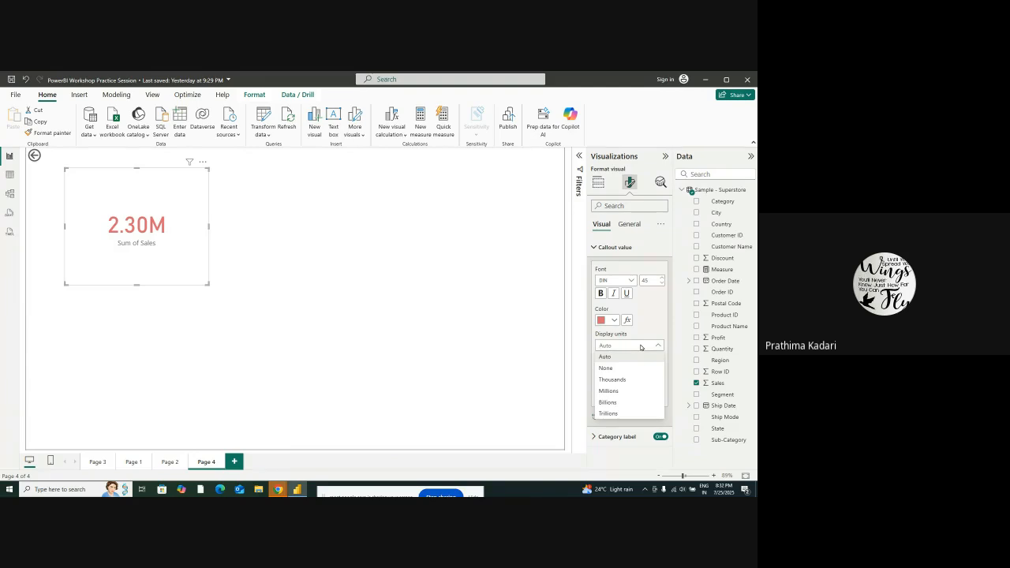
{"action": "left_click", "coordinate": [619, 380]}
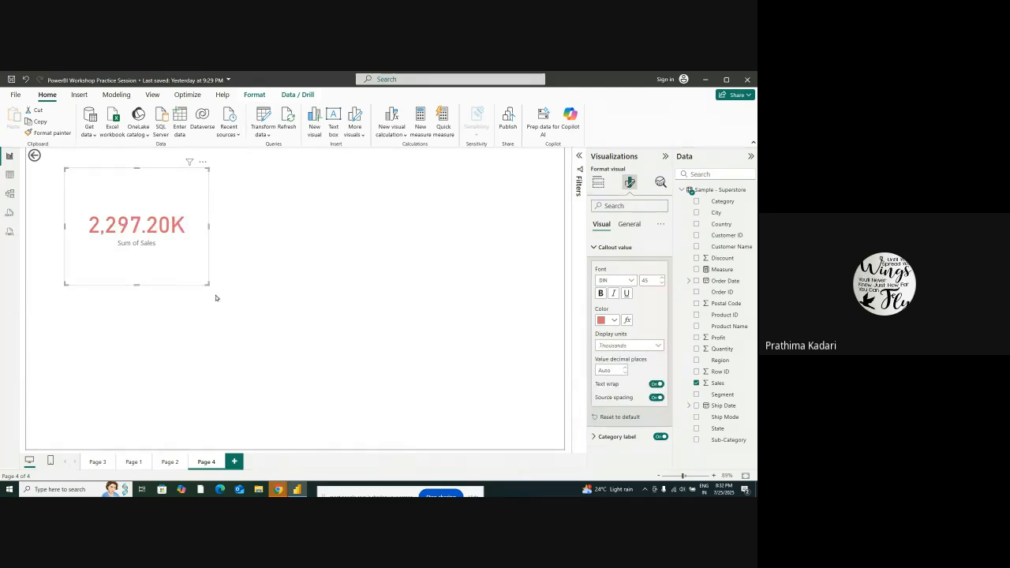
{"action": "left_click", "coordinate": [619, 346]}
{"action": "left_click", "coordinate": [620, 393]}
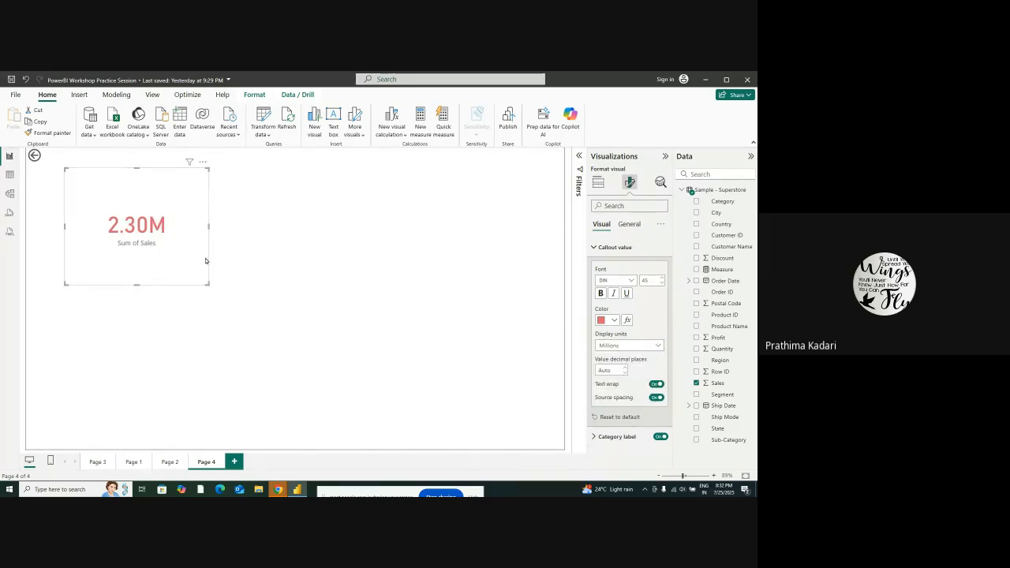
{"action": "left_click", "coordinate": [631, 345]}
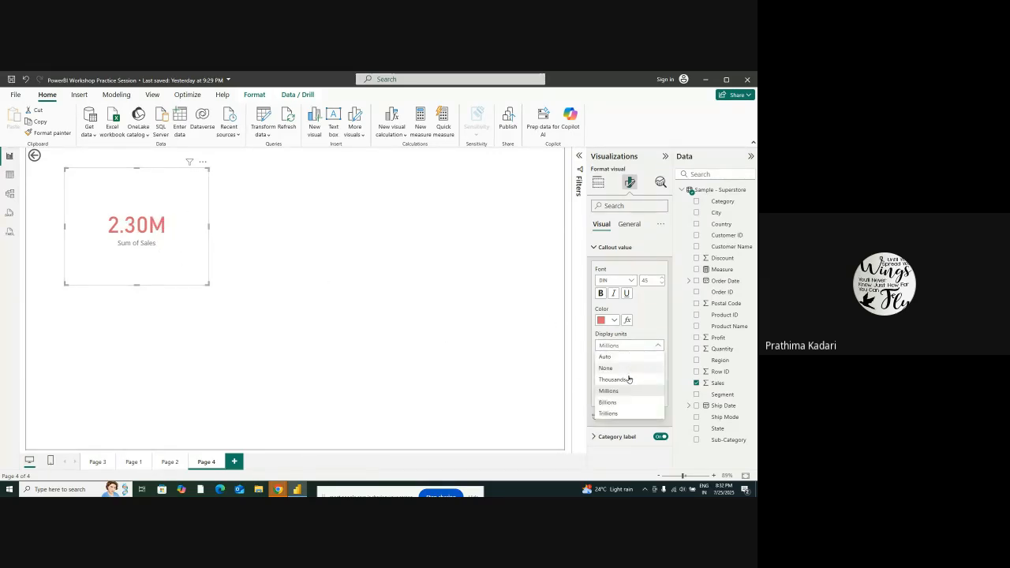
{"action": "left_click", "coordinate": [608, 414]}
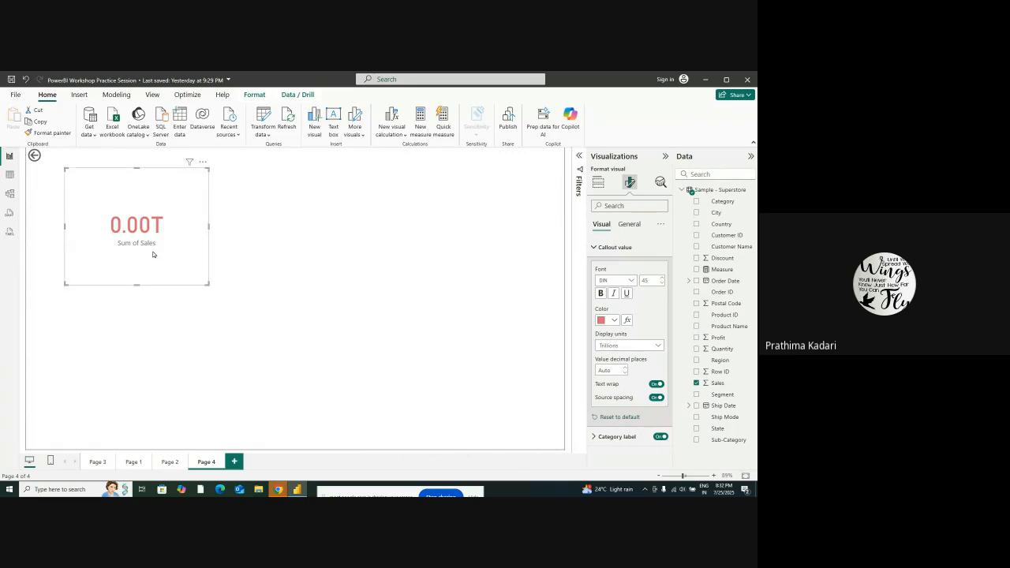
{"action": "left_click", "coordinate": [619, 347]}
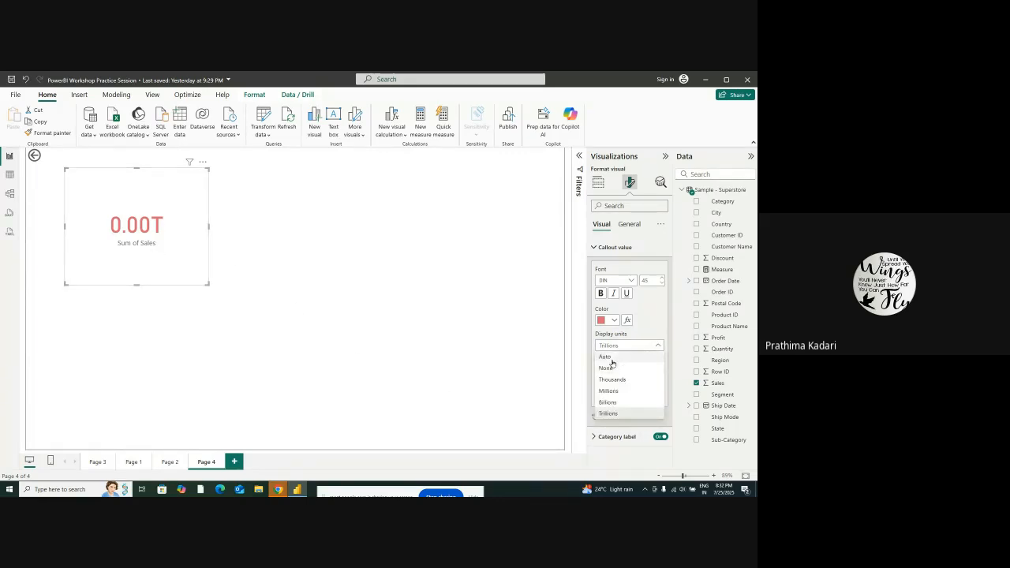
{"action": "left_click", "coordinate": [611, 356]}
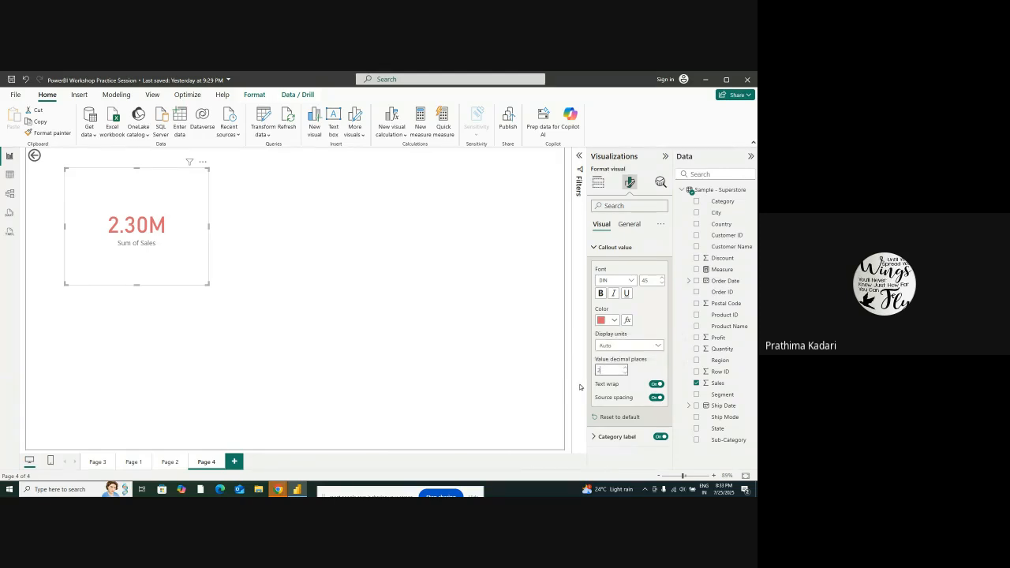
Set the callout value's decimal places to 4, and switch its text wrap off and back on
{"action": "double_click", "coordinate": [602, 370]}
{"action": "type", "text": "5"}
{"action": "key", "text": "BackSpace"}
{"action": "type", "text": "4"}
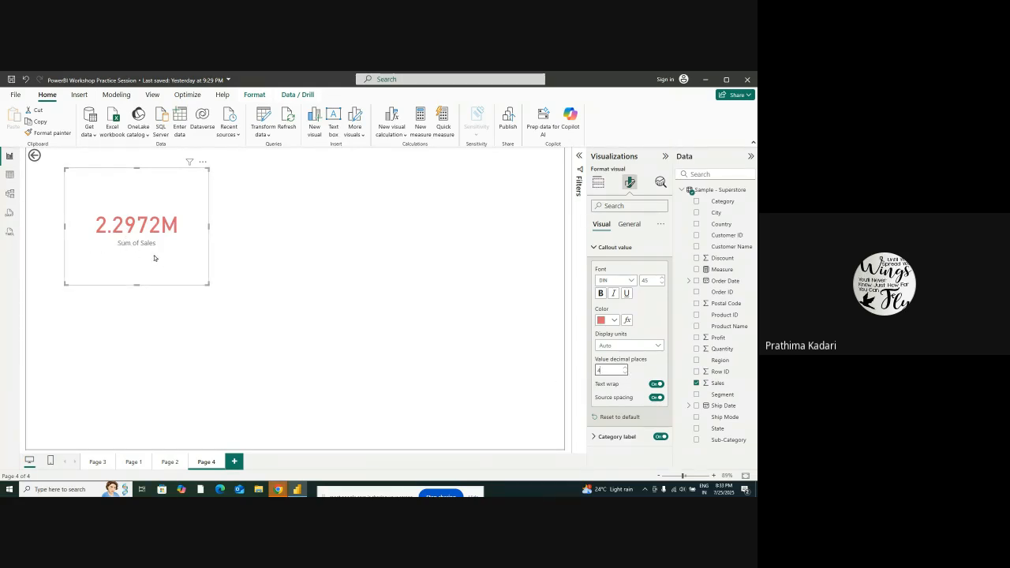
{"action": "left_click", "coordinate": [653, 385]}
{"action": "left_click", "coordinate": [658, 385]}
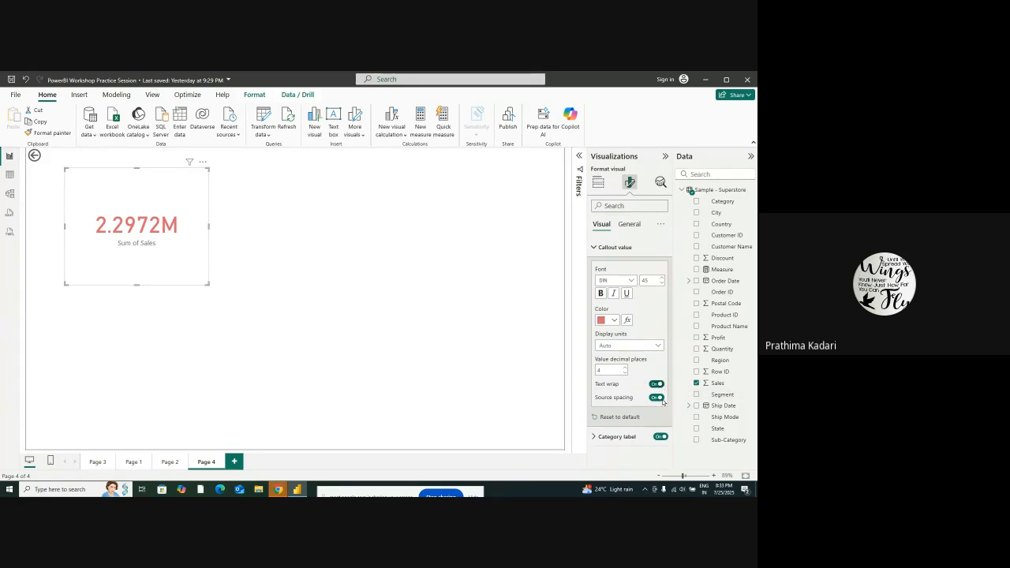
Color the card's category label blue and increase its font size to 15
{"action": "left_click", "coordinate": [616, 436]}
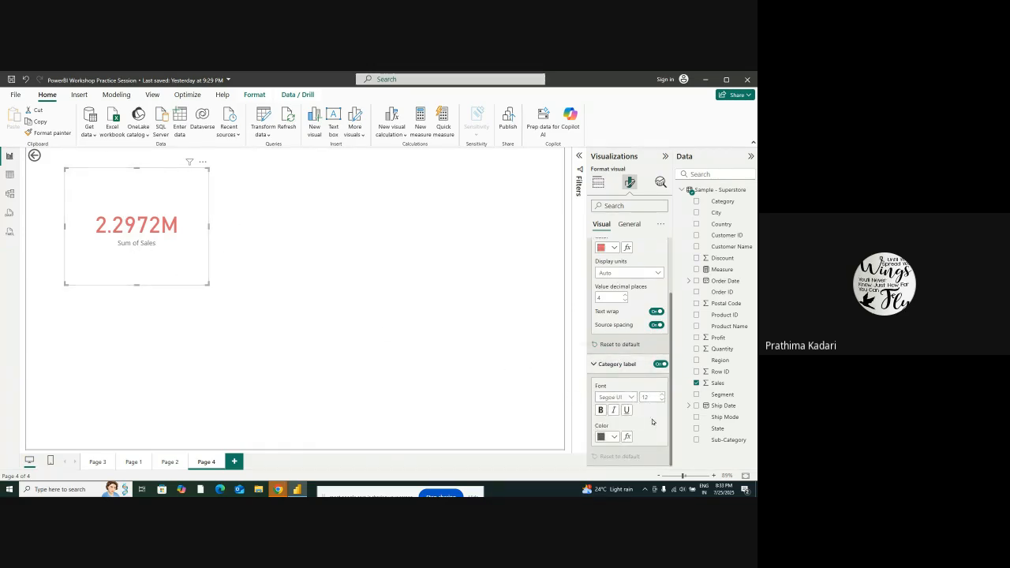
{"action": "left_click", "coordinate": [601, 437]}
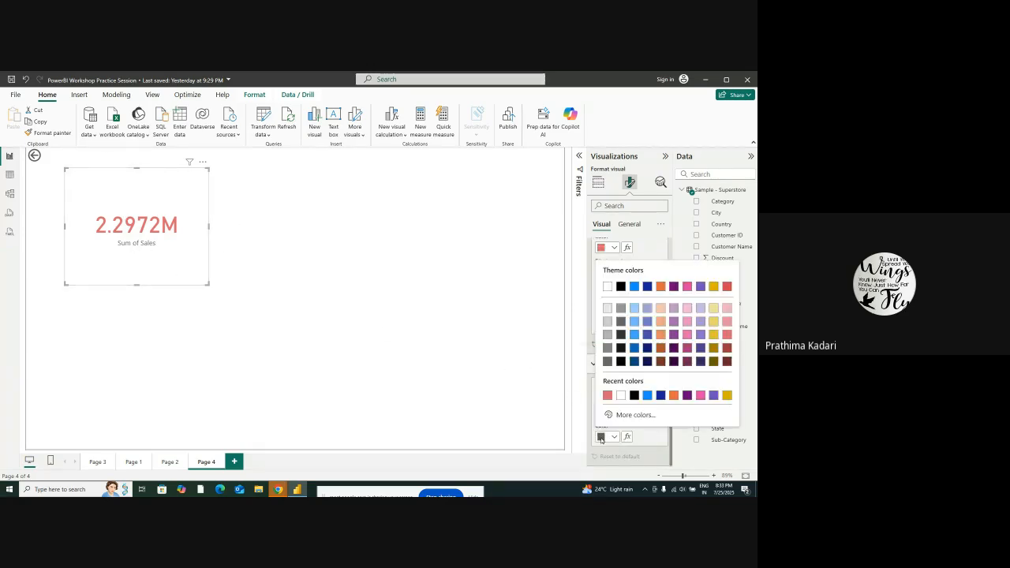
{"action": "left_click", "coordinate": [635, 287]}
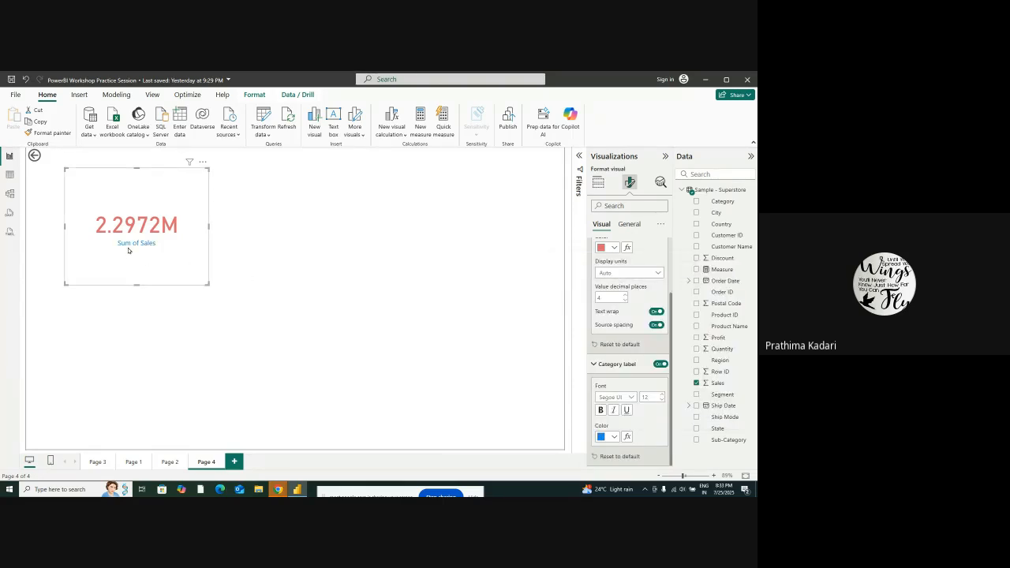
{"action": "left_click", "coordinate": [662, 394]}
{"action": "left_click", "coordinate": [662, 394]}
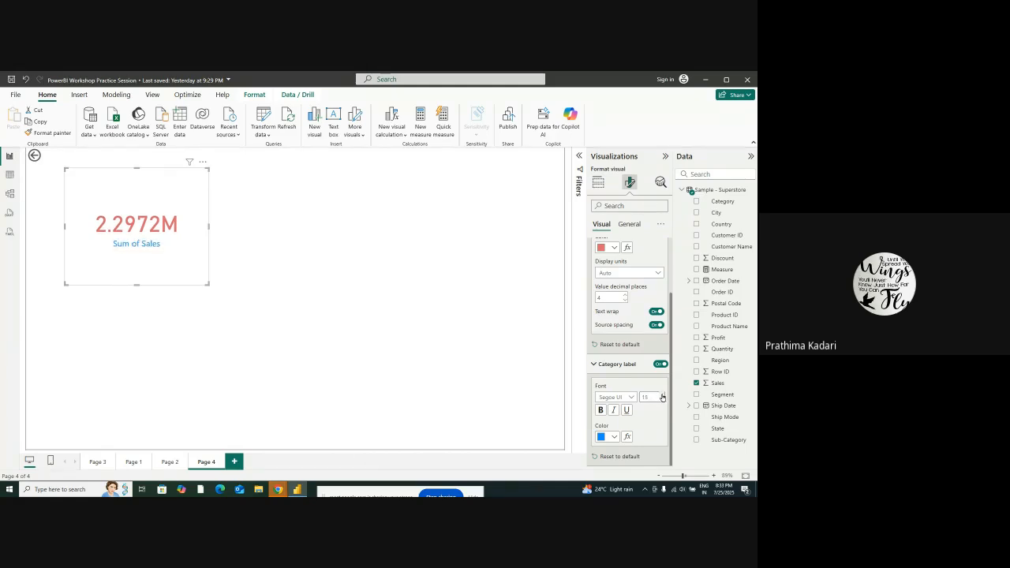
Turn on the card's shadow effect and set its offset to Inside
{"action": "scroll", "coordinate": [623, 363], "scroll_direction": "up", "scroll_amount": 5}
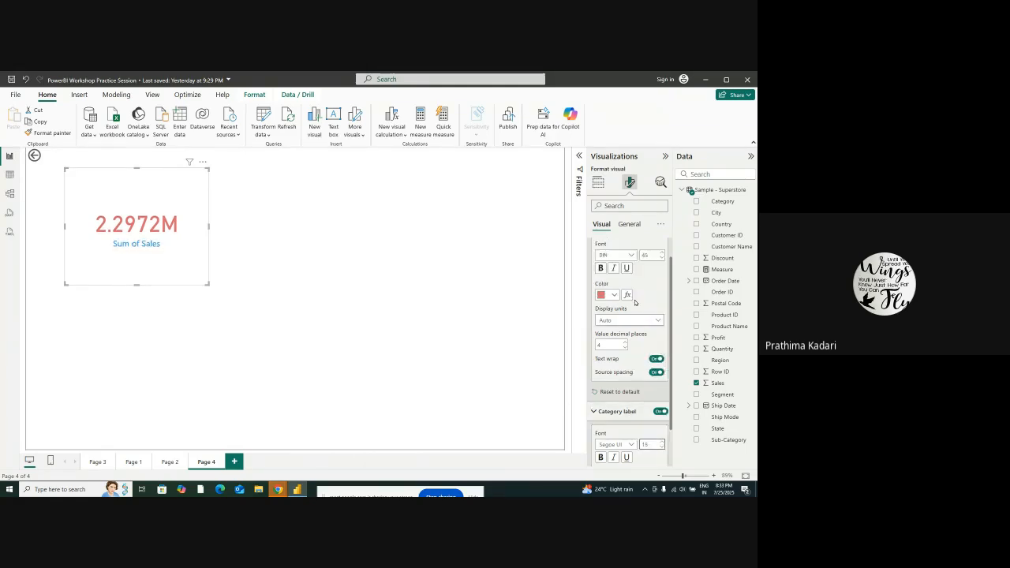
{"action": "left_click", "coordinate": [629, 224]}
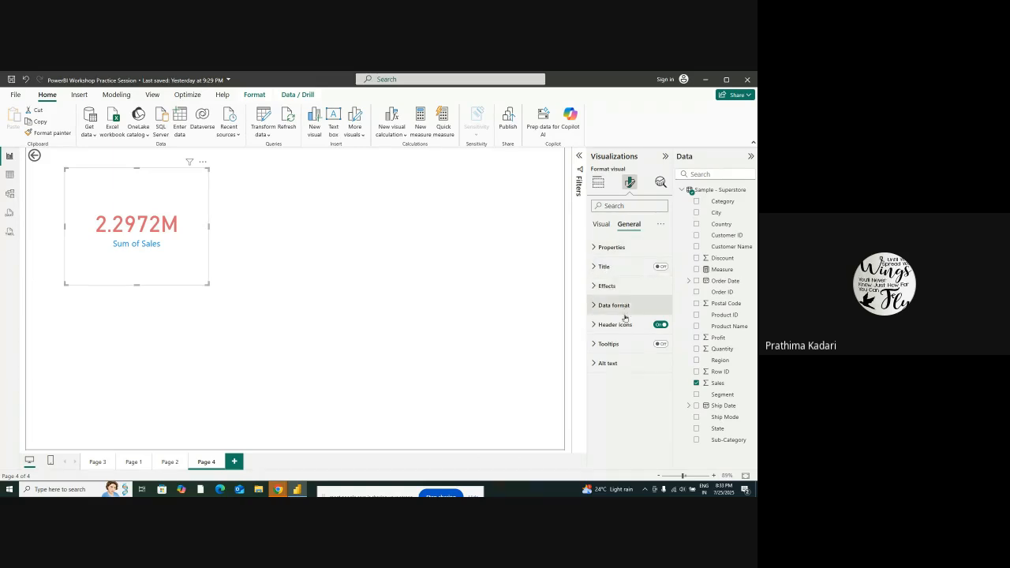
{"action": "left_click", "coordinate": [611, 287]}
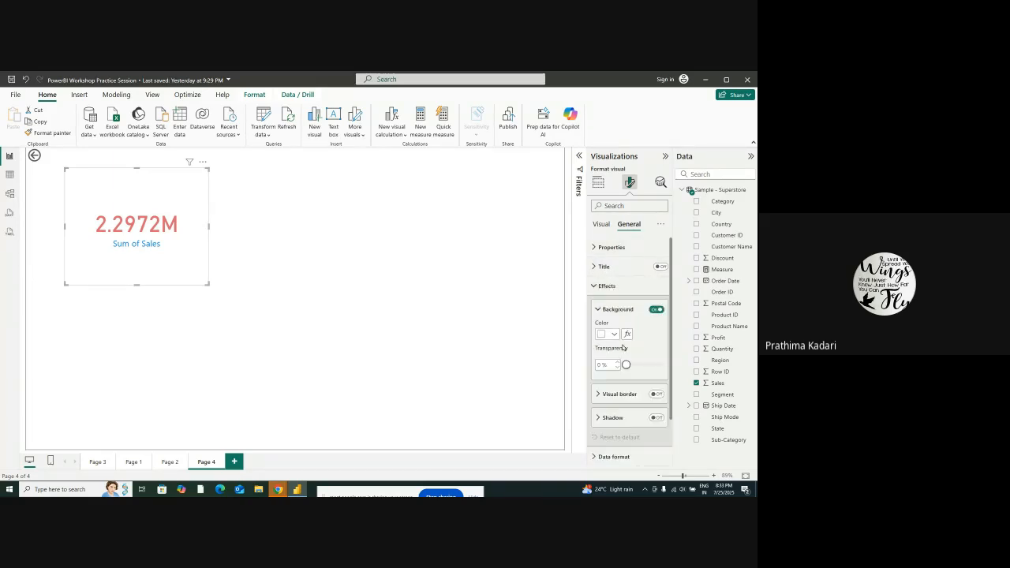
{"action": "scroll", "coordinate": [626, 357], "scroll_direction": "down", "scroll_amount": 1}
{"action": "left_click", "coordinate": [612, 369]}
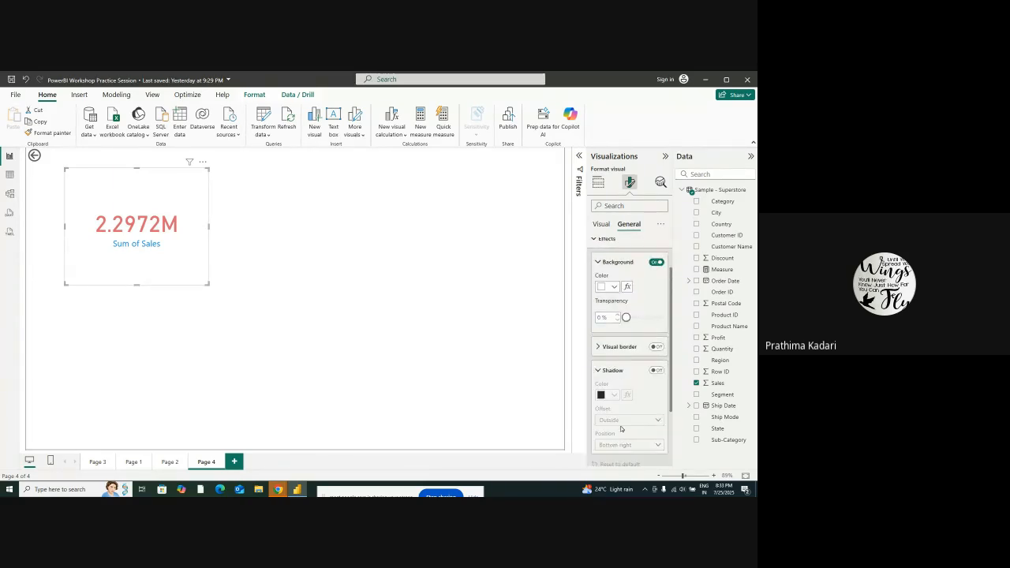
{"action": "scroll", "coordinate": [637, 429], "scroll_direction": "down", "scroll_amount": 1}
{"action": "left_click", "coordinate": [657, 323]}
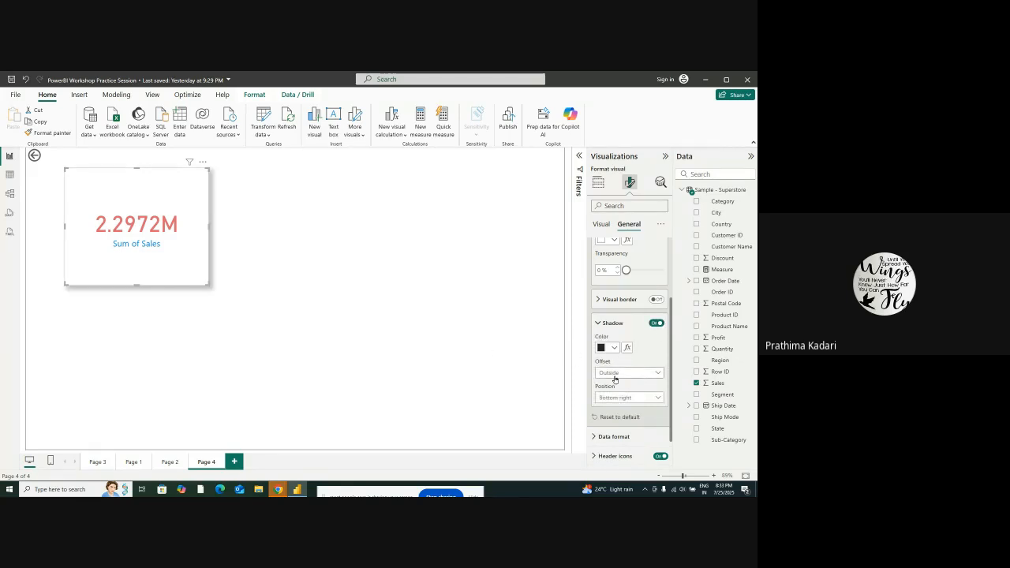
{"action": "scroll", "coordinate": [633, 392], "scroll_direction": "down", "scroll_amount": 1}
{"action": "left_click", "coordinate": [620, 335]}
{"action": "left_click", "coordinate": [609, 358]}
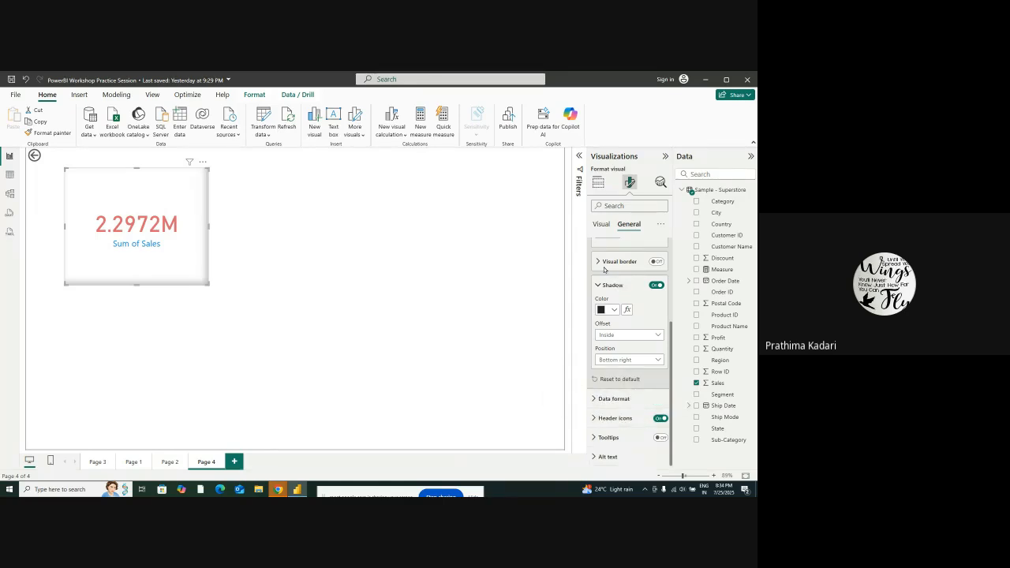
Turn on the card's visual border, color it gold, and set its rounded corners to 30 px
{"action": "scroll", "coordinate": [611, 304], "scroll_direction": "up", "scroll_amount": 1}
{"action": "left_click", "coordinate": [656, 308]}
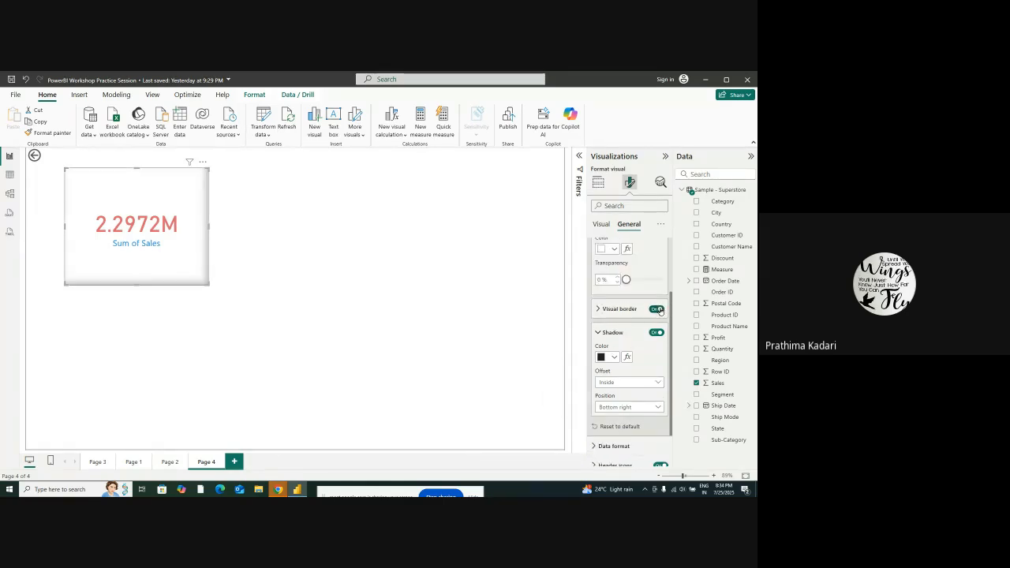
{"action": "left_click", "coordinate": [621, 310]}
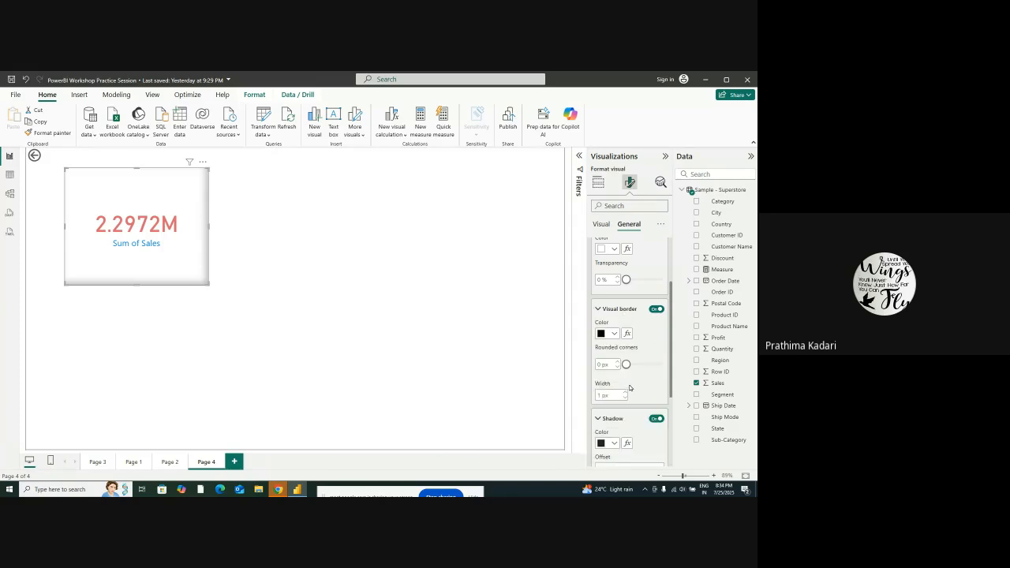
{"action": "left_click", "coordinate": [607, 334]}
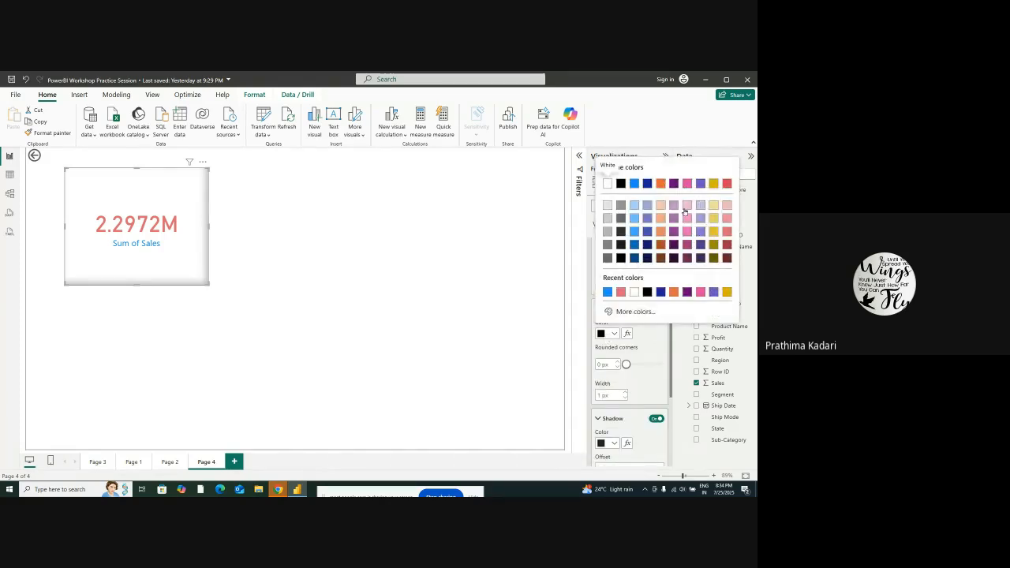
{"action": "left_click", "coordinate": [713, 231]}
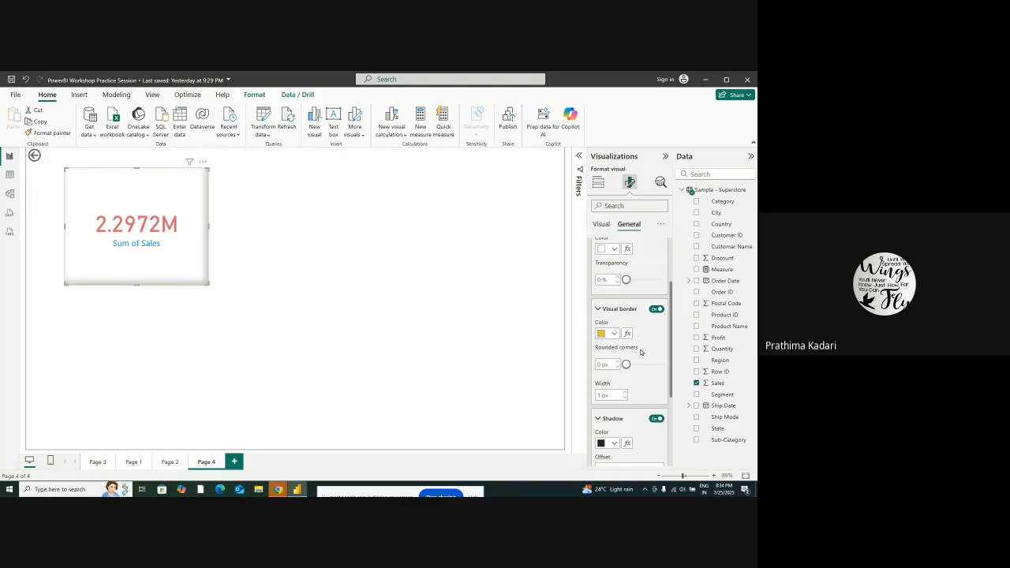
{"action": "left_click_drag", "start_coordinate": [627, 364], "coordinate": [663, 363]}
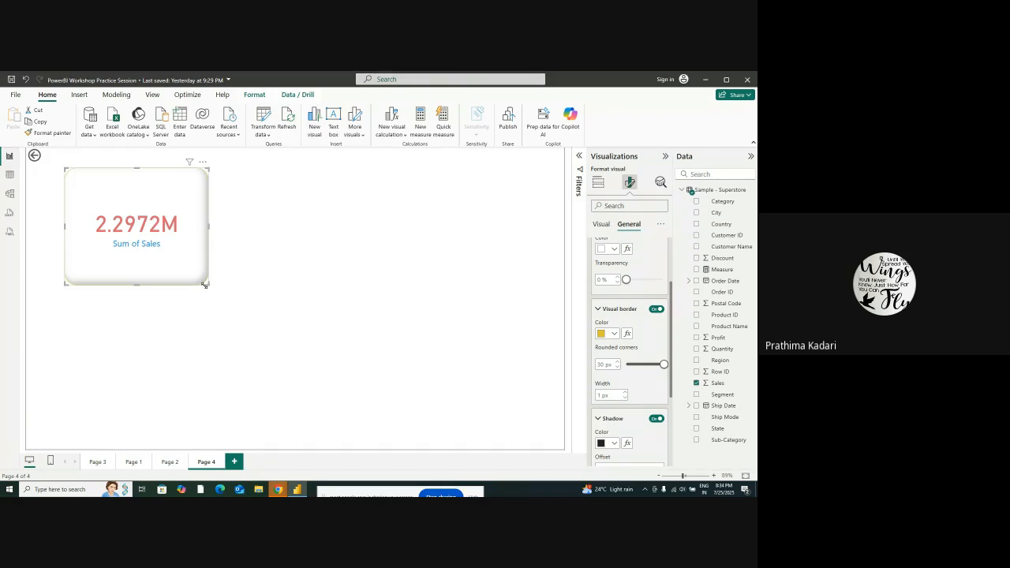
{"action": "left_click", "coordinate": [504, 342]}
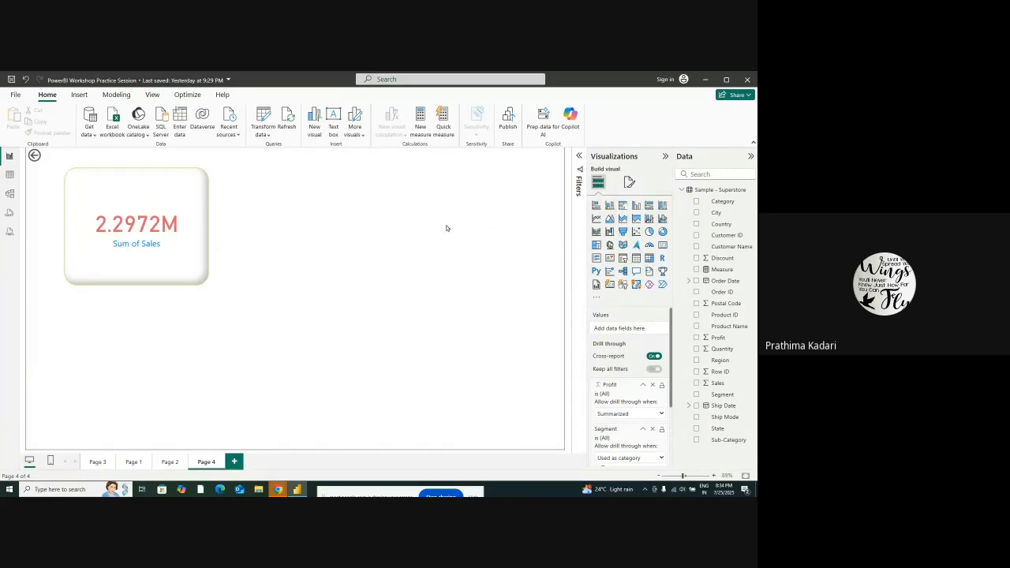
Add a funnel chart to Page 4 and place it to the right of the Sum of Sales card
{"action": "left_click", "coordinate": [622, 232]}
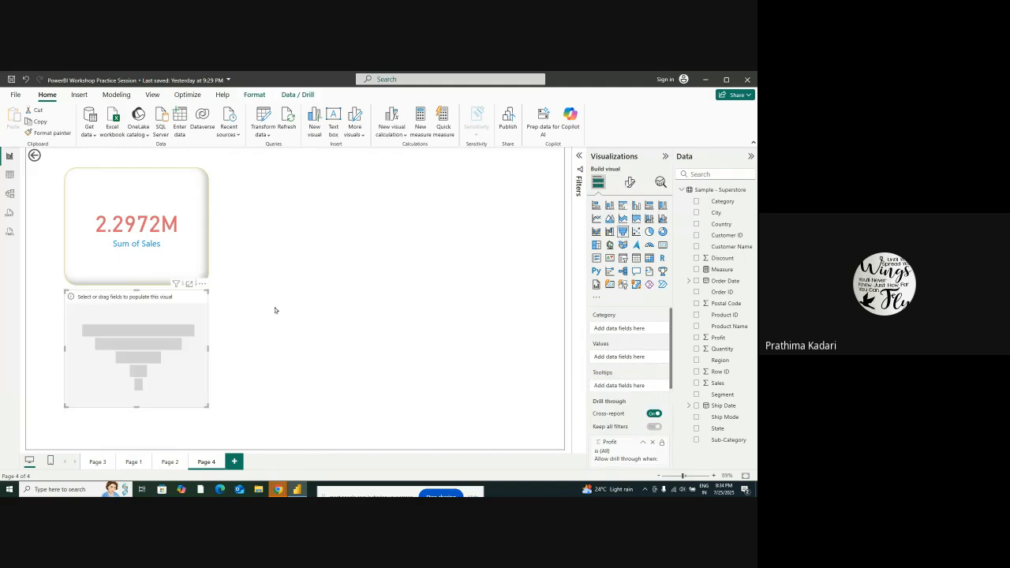
{"action": "left_click_drag", "start_coordinate": [141, 351], "coordinate": [344, 231]}
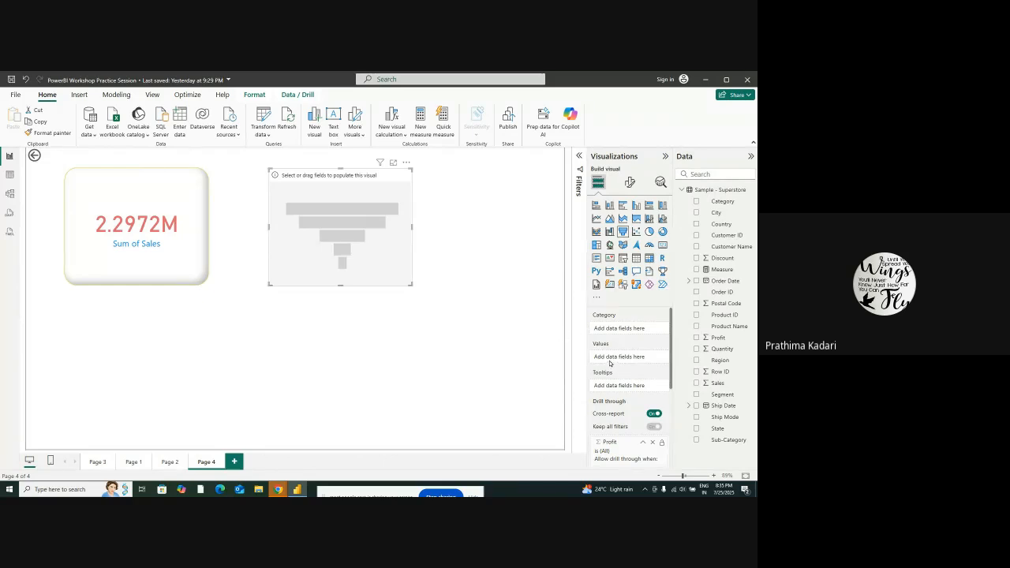
Assign Product Name to the funnel chart's category and Sales to its values
{"action": "scroll", "coordinate": [611, 355], "scroll_direction": "down", "scroll_amount": 3}
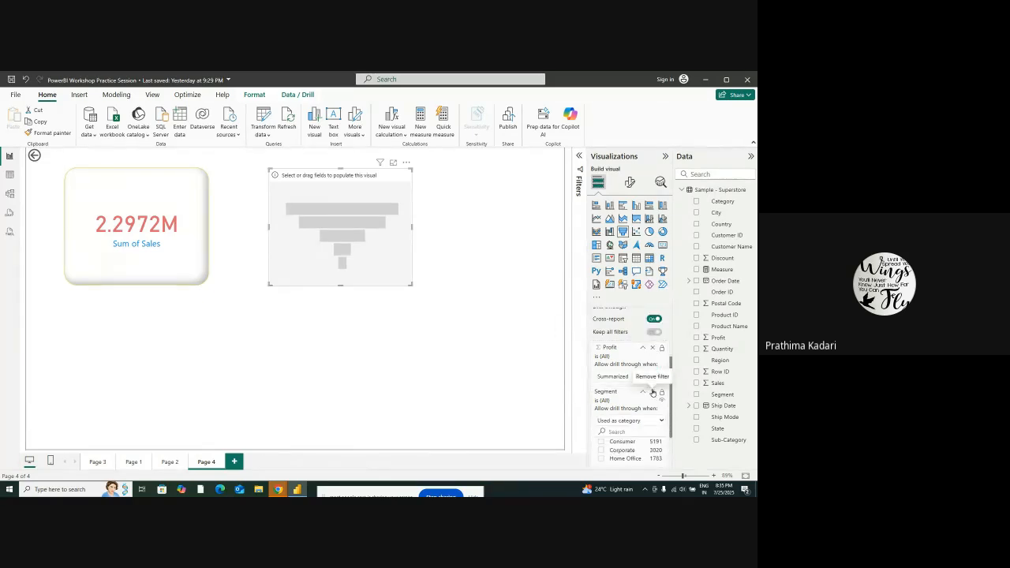
{"action": "scroll", "coordinate": [623, 386], "scroll_direction": "down", "scroll_amount": 2}
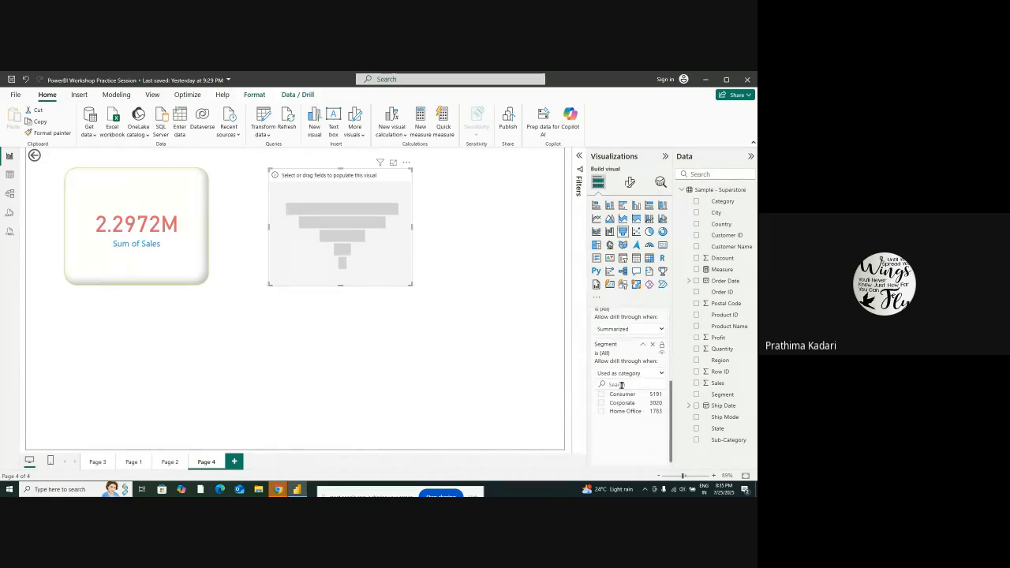
{"action": "scroll", "coordinate": [621, 388], "scroll_direction": "up", "scroll_amount": 2}
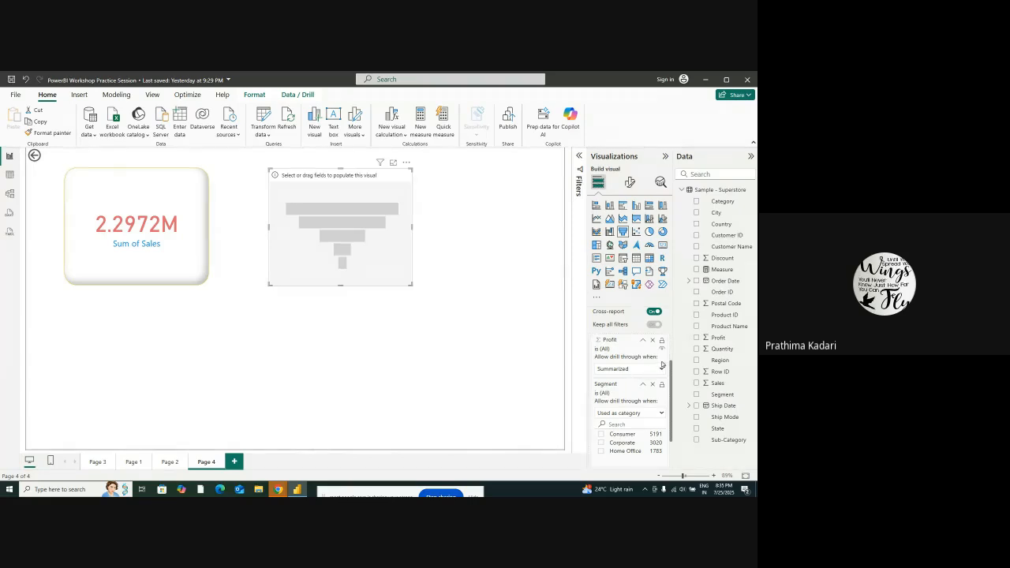
{"action": "scroll", "coordinate": [632, 379], "scroll_direction": "up", "scroll_amount": 2}
{"action": "scroll", "coordinate": [634, 379], "scroll_direction": "down", "scroll_amount": 2}
{"action": "scroll", "coordinate": [616, 390], "scroll_direction": "up", "scroll_amount": 3}
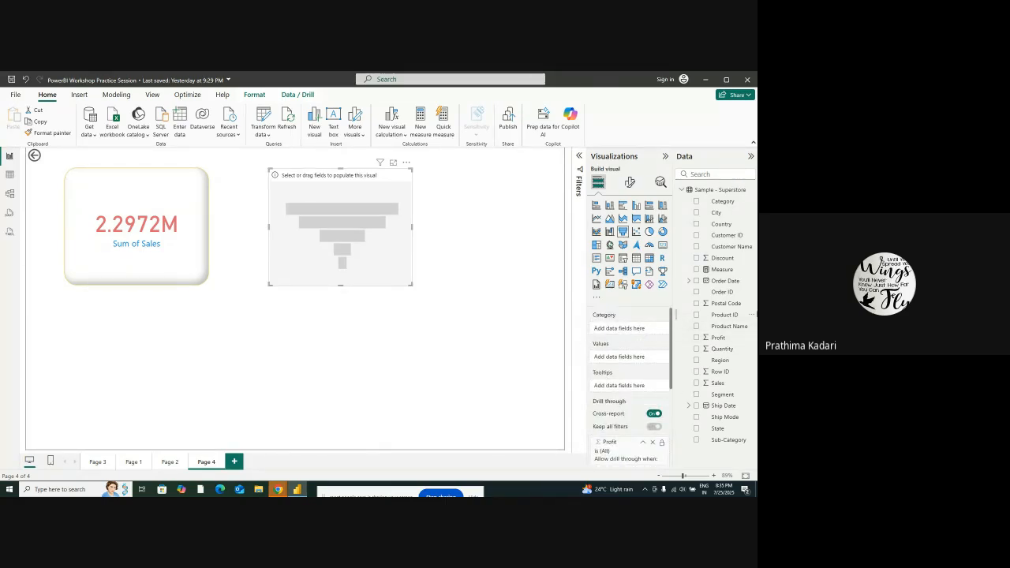
{"action": "left_click_drag", "start_coordinate": [726, 328], "coordinate": [647, 335]}
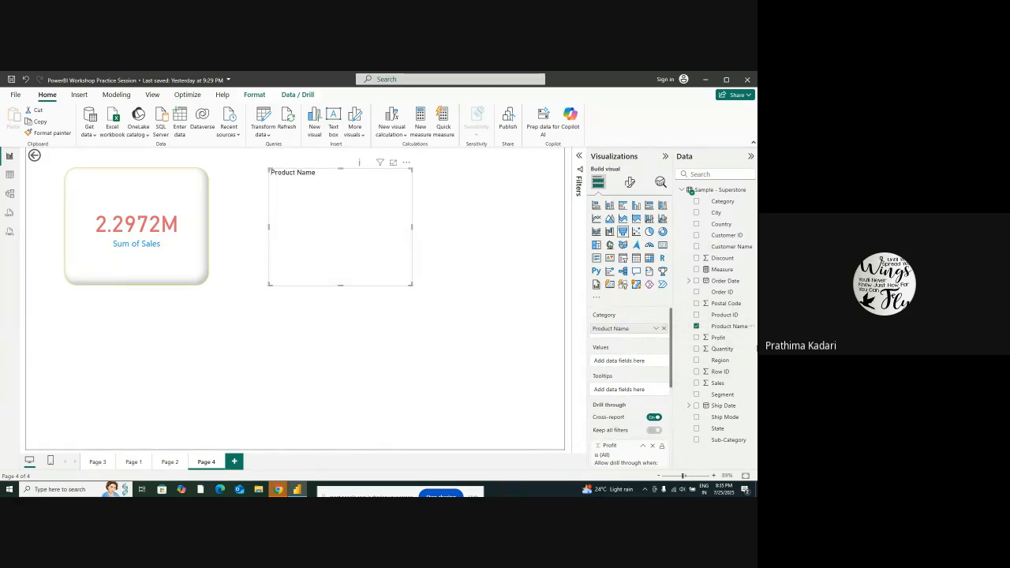
{"action": "left_click_drag", "start_coordinate": [708, 394], "coordinate": [640, 406]}
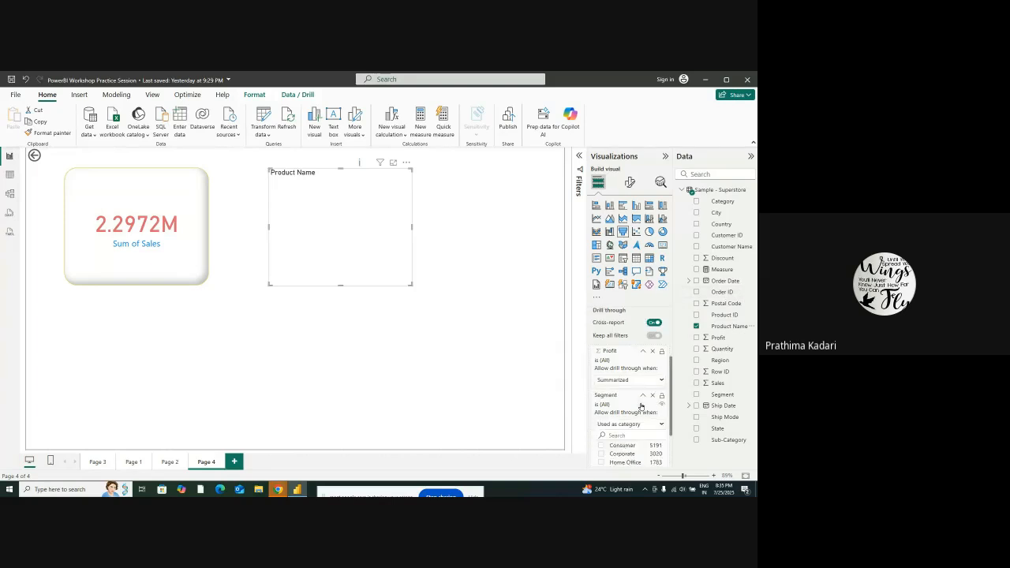
{"action": "scroll", "coordinate": [640, 406], "scroll_direction": "up", "scroll_amount": 3}
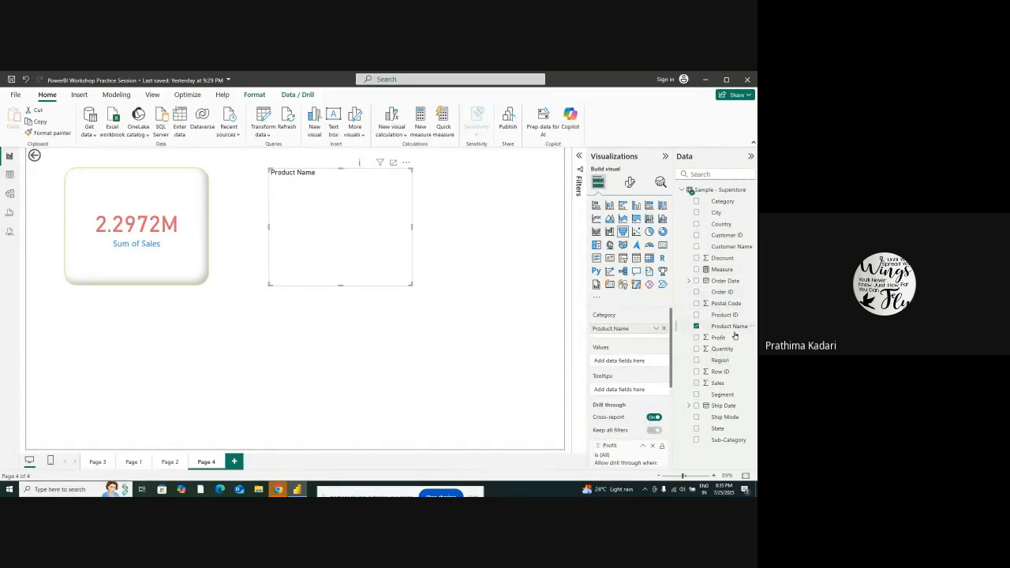
{"action": "left_click_drag", "start_coordinate": [727, 384], "coordinate": [636, 367]}
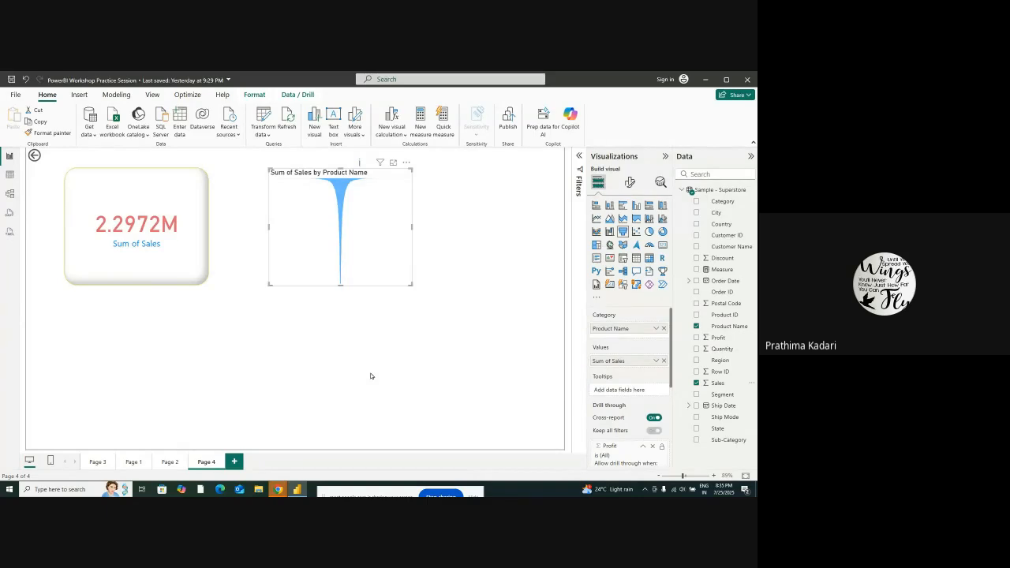
Widen the funnel chart toward the right side of the report page
{"action": "left_click", "coordinate": [413, 229]}
{"action": "left_click", "coordinate": [411, 226]}
{"action": "left_click_drag", "start_coordinate": [456, 233], "coordinate": [522, 234]}
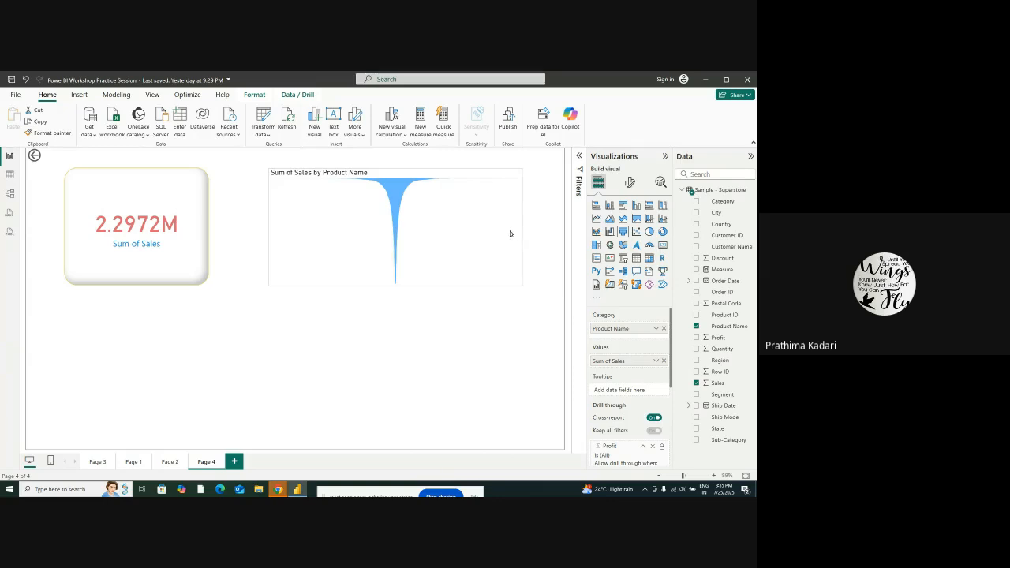
Cross-filter the sales card by one product in the funnel, clear the selection, and inspect the funnel's field settings
{"action": "left_click", "coordinate": [398, 191]}
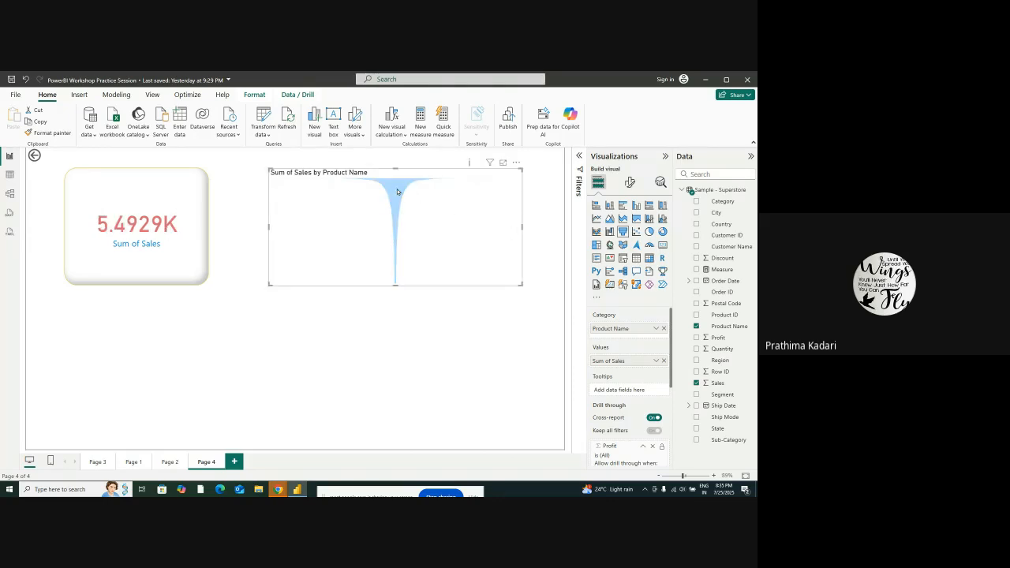
{"action": "left_click", "coordinate": [355, 223]}
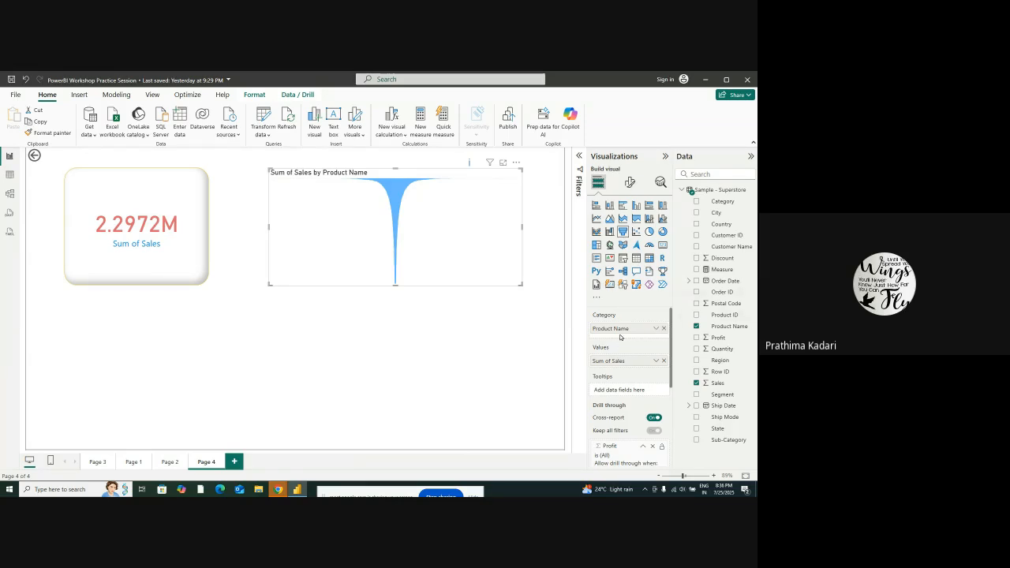
{"action": "scroll", "coordinate": [618, 360], "scroll_direction": "down", "scroll_amount": 2}
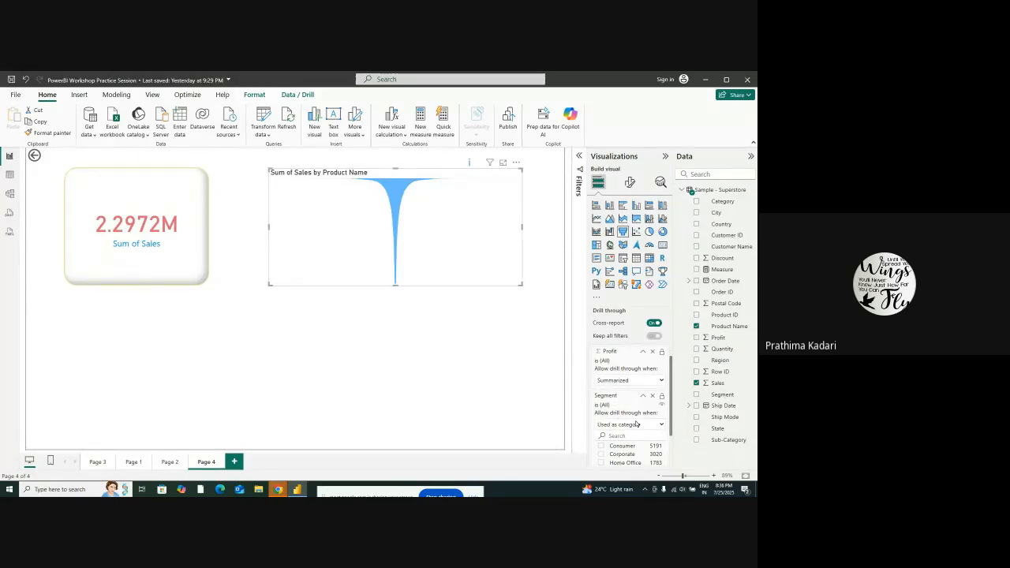
{"action": "scroll", "coordinate": [636, 423], "scroll_direction": "up", "scroll_amount": 3}
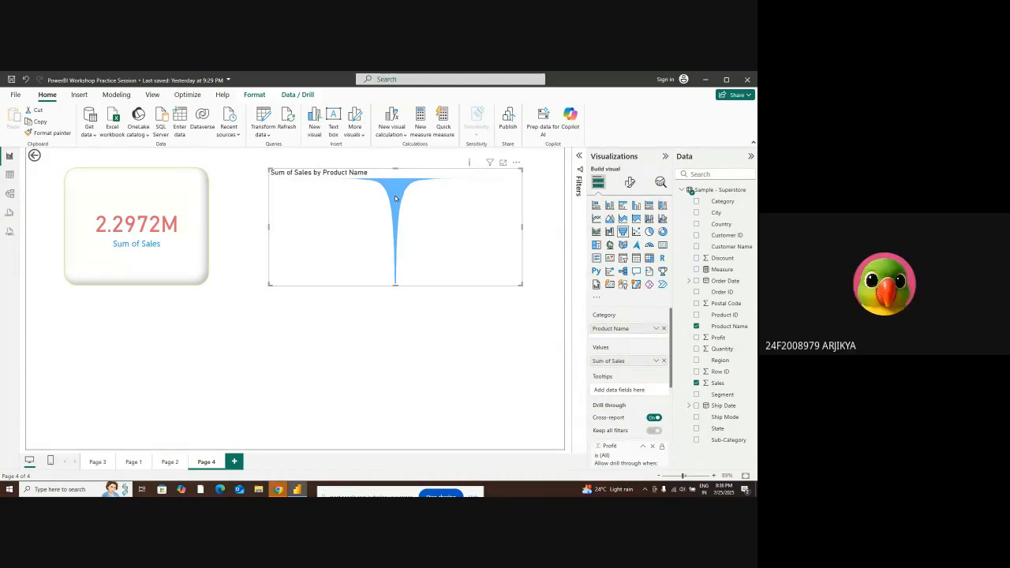
{"action": "mouse_move", "coordinate": [395, 198]}
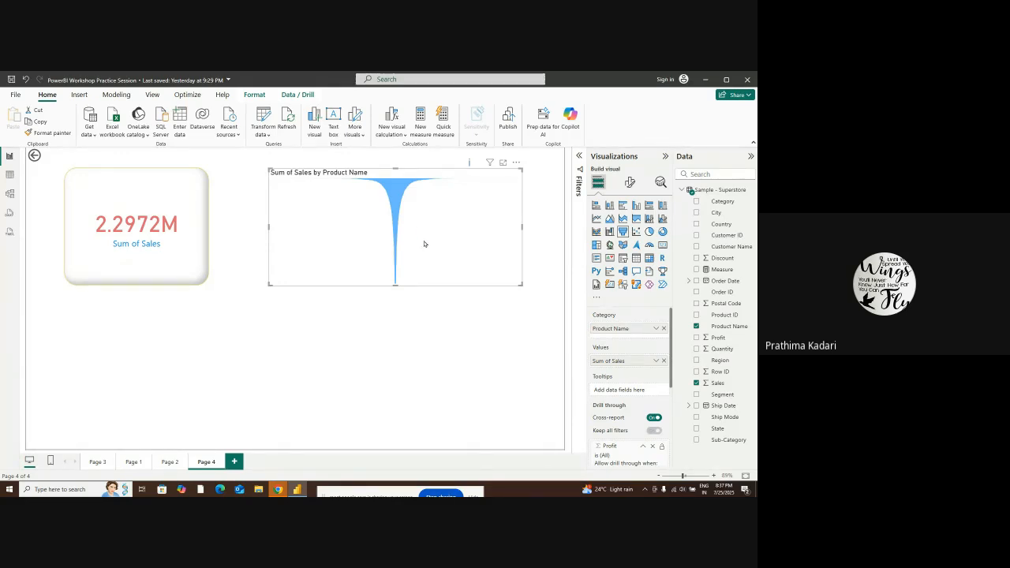
View the Superstore data in Table view, the sources for more visuals, and the example script in TMDL view, returning to the report
{"action": "mouse_move", "coordinate": [397, 194]}
{"action": "left_click", "coordinate": [9, 174]}
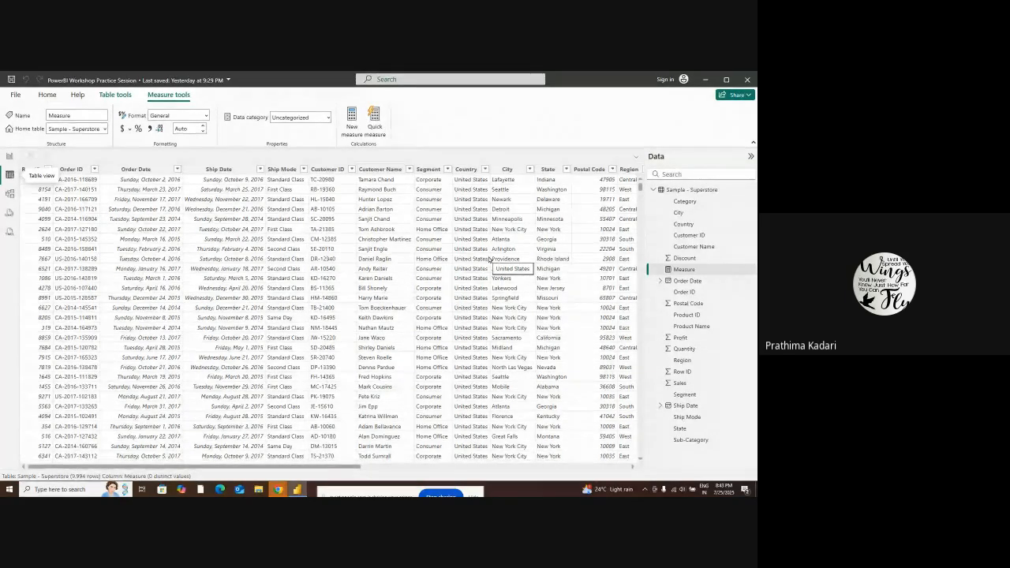
{"action": "left_click", "coordinate": [10, 155]}
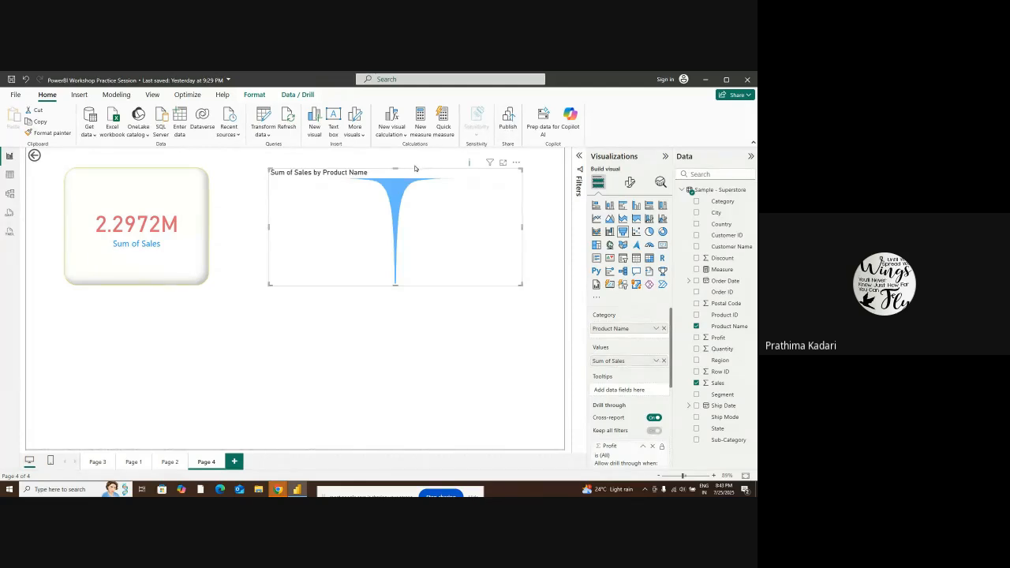
{"action": "left_click", "coordinate": [363, 138]}
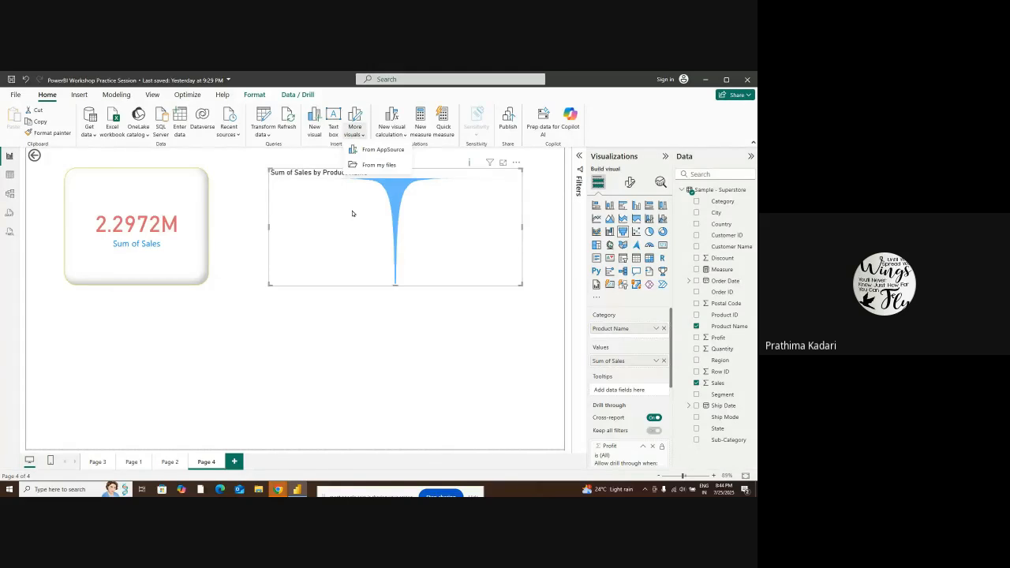
{"action": "left_click", "coordinate": [255, 327]}
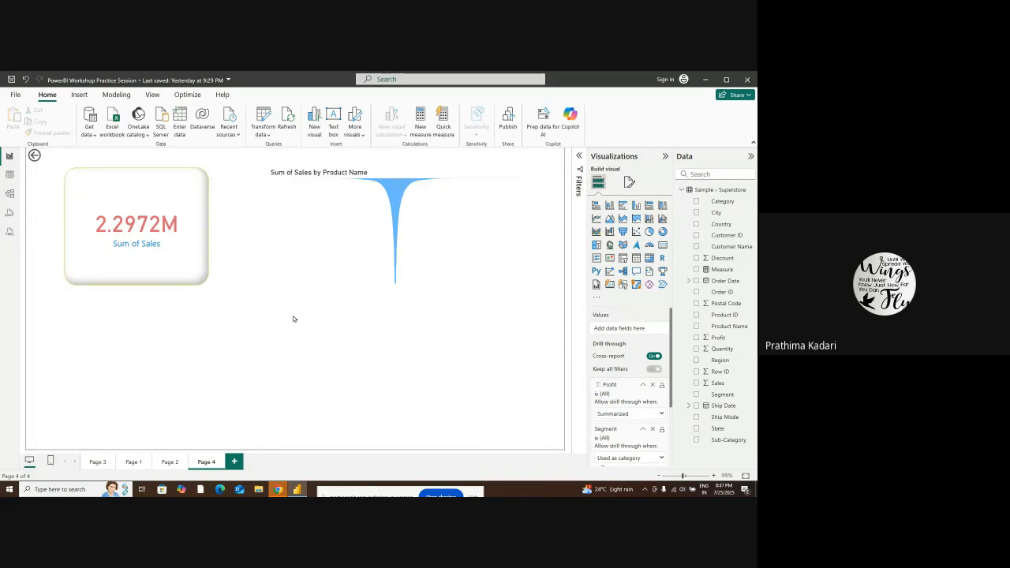
{"action": "left_click", "coordinate": [9, 231]}
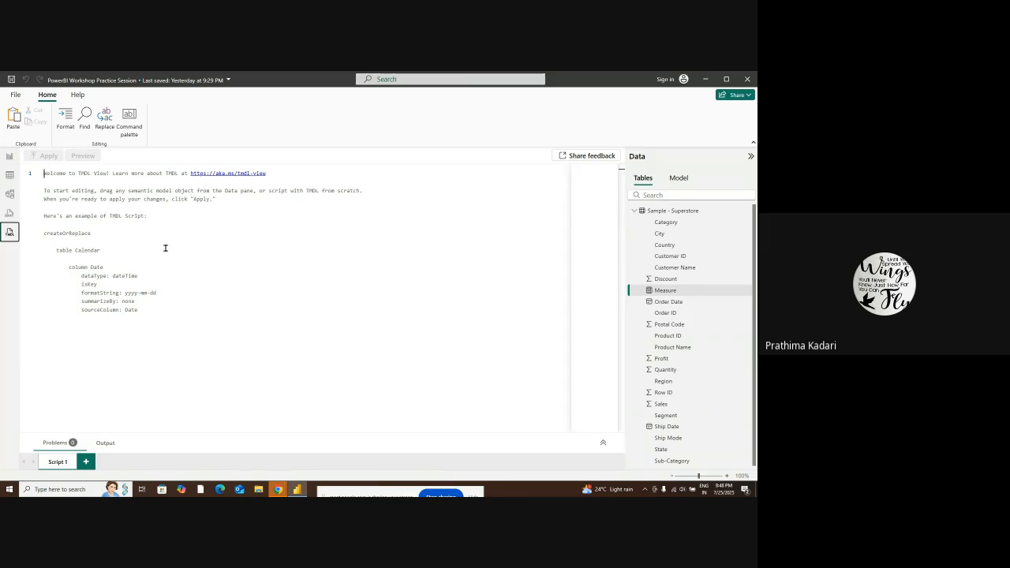
{"action": "left_click", "coordinate": [9, 155]}
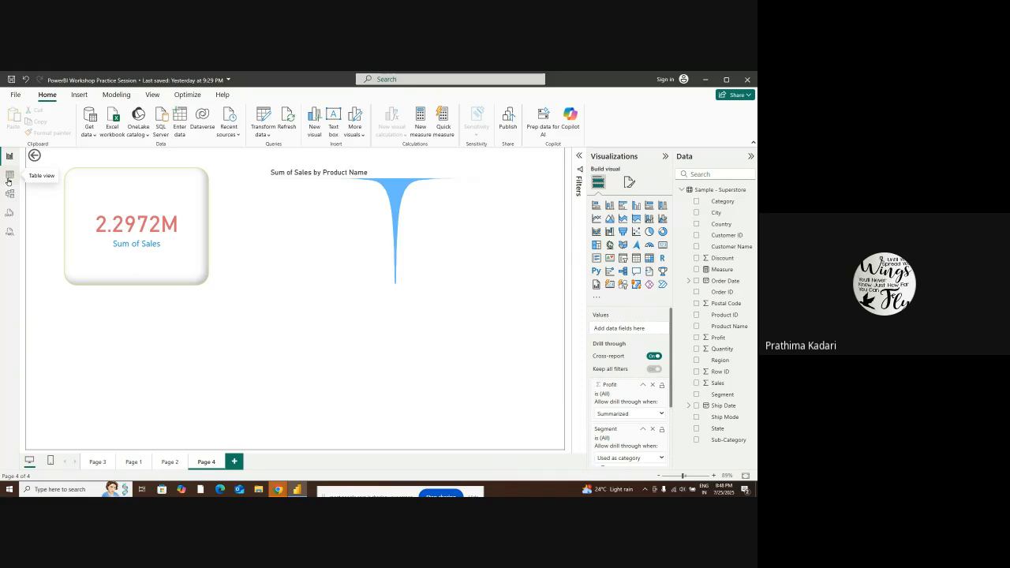
Examine the Sample - Superstore query and its applied steps in Power Query Editor, and return to the report
{"action": "left_click", "coordinate": [259, 120]}
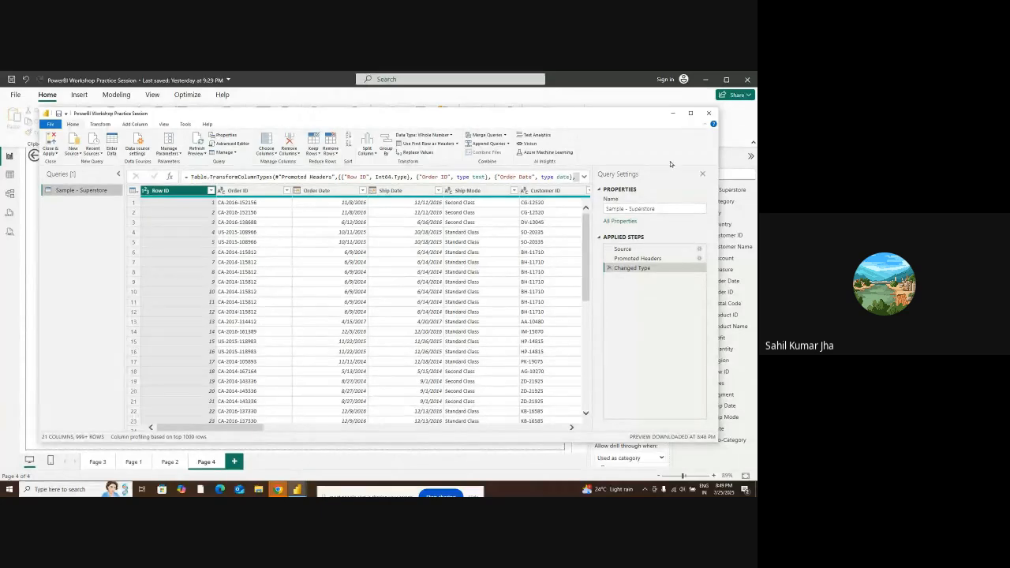
{"action": "left_click", "coordinate": [708, 112]}
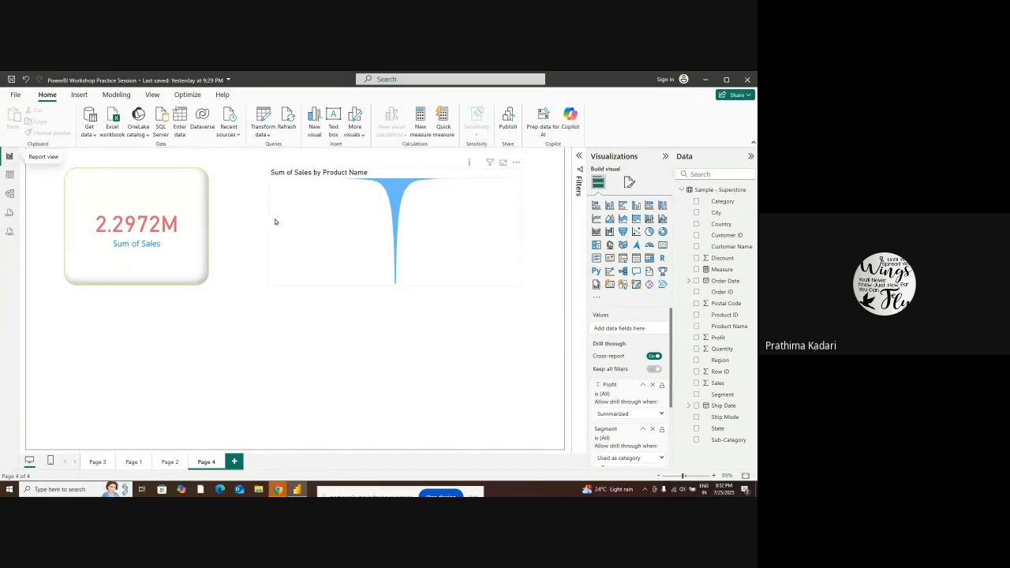
{"action": "left_click", "coordinate": [268, 127]}
{"action": "left_click", "coordinate": [287, 149]}
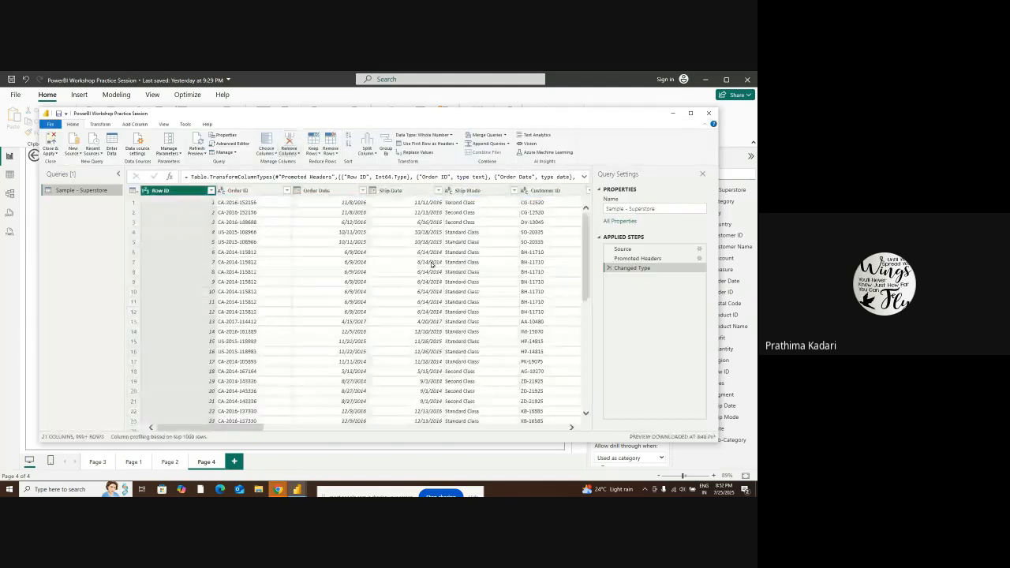
{"action": "left_click", "coordinate": [690, 113]}
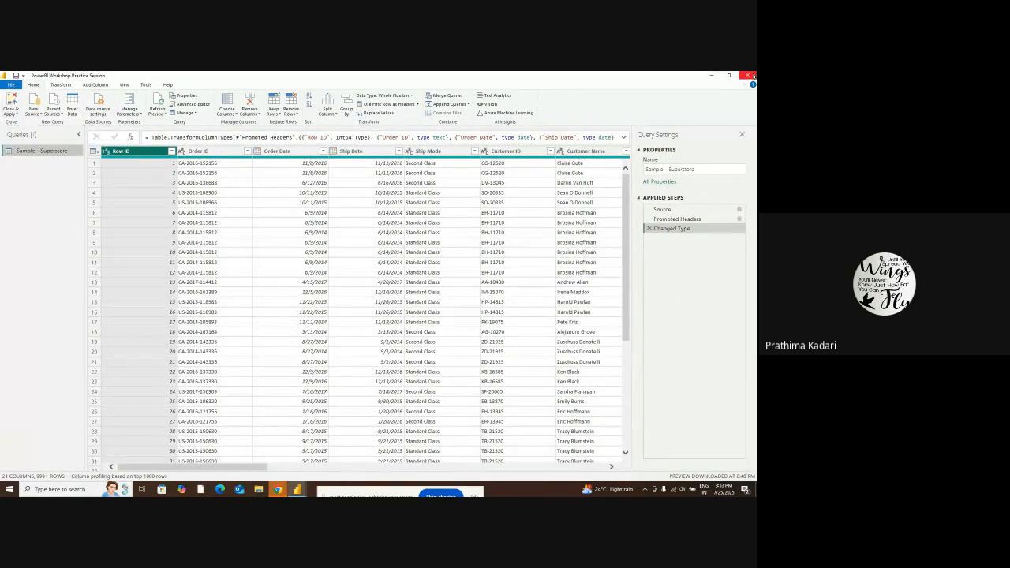
{"action": "left_click", "coordinate": [751, 75]}
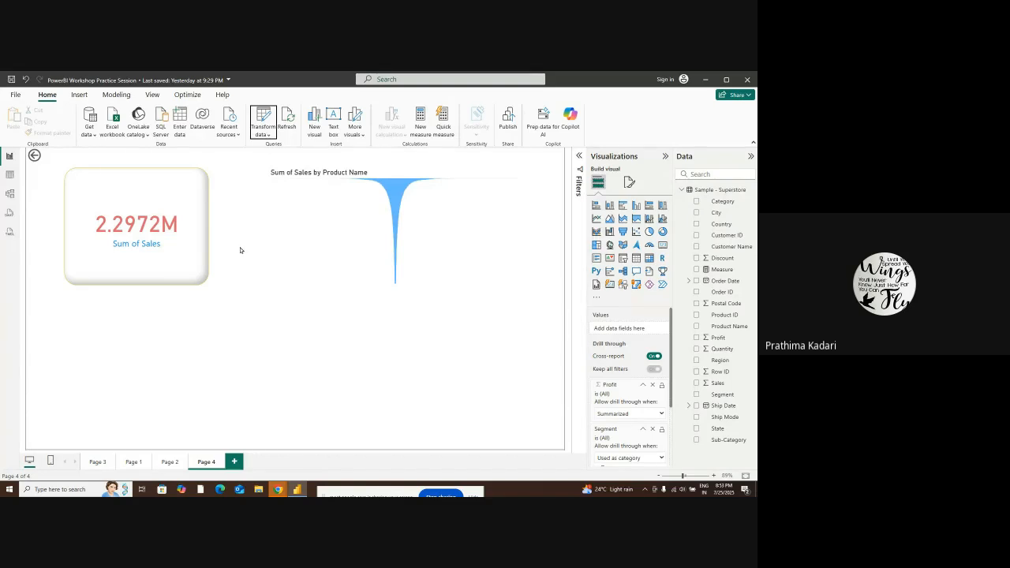
Look at the Superstore rows in Table view once more and return to the report page
{"action": "left_click", "coordinate": [10, 174]}
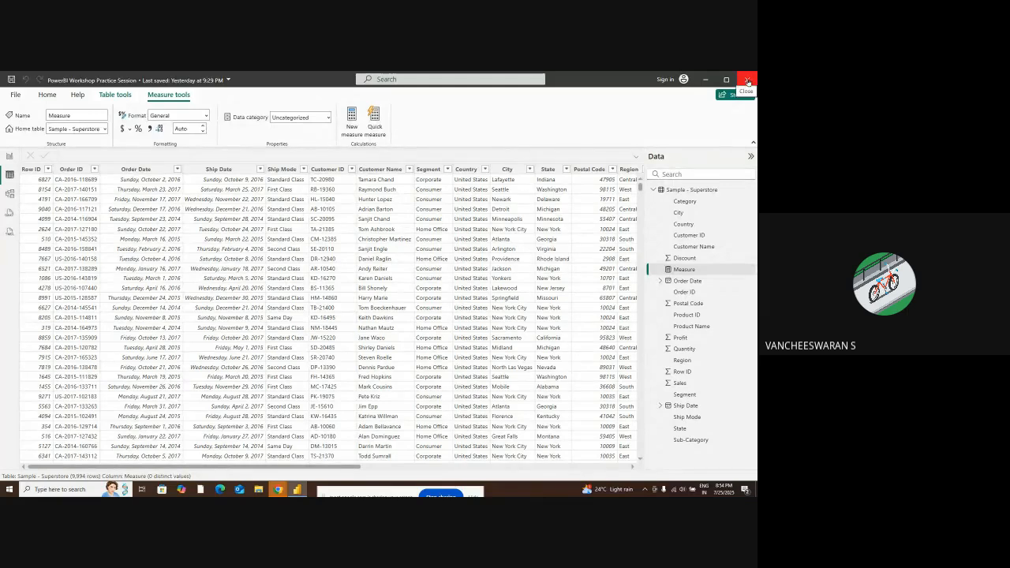
{"action": "left_click", "coordinate": [8, 155]}
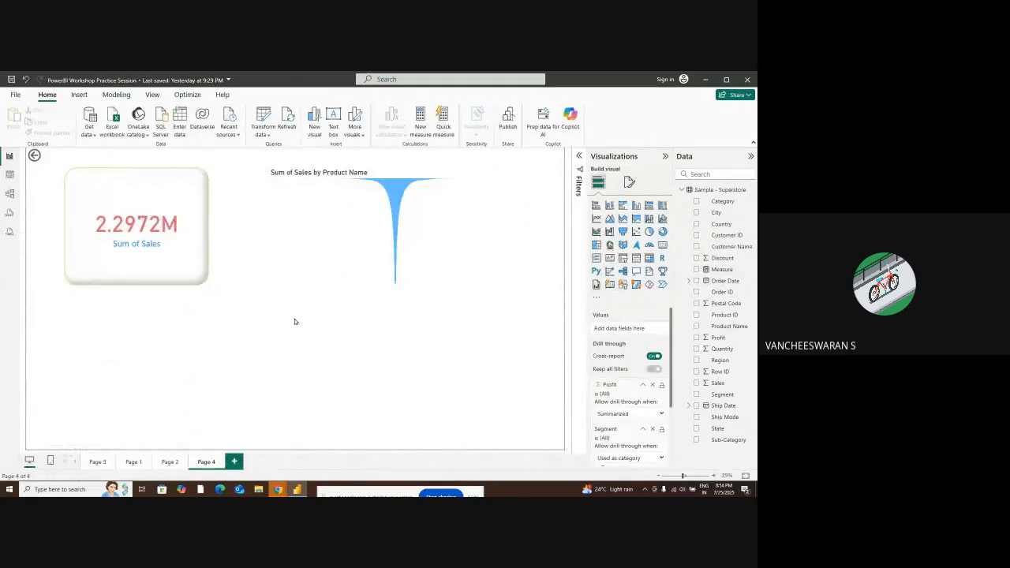
Show report Page 1 and start publishing the report, cancelling at the request to save changes
{"action": "left_click", "coordinate": [131, 461]}
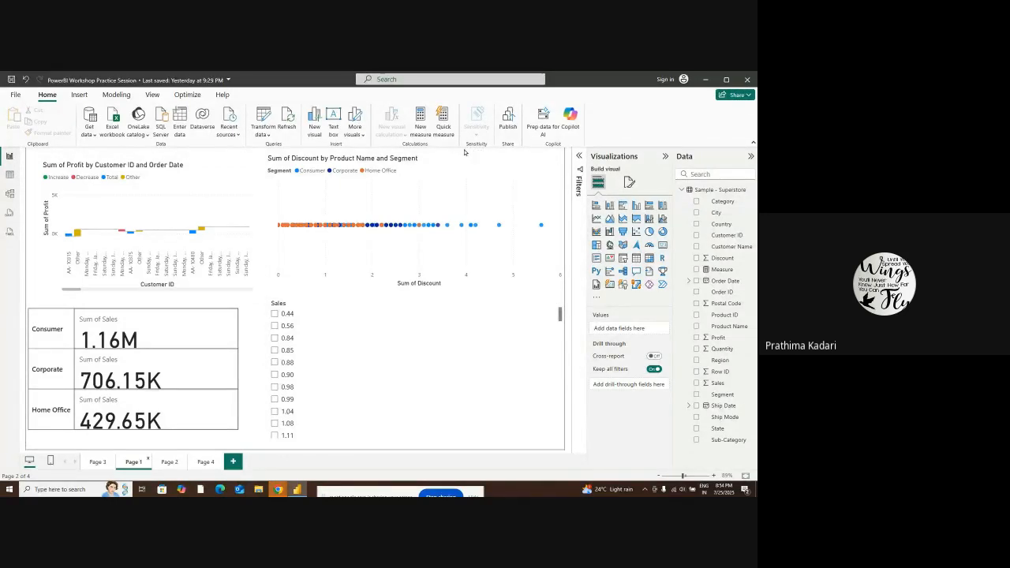
{"action": "left_click", "coordinate": [507, 120]}
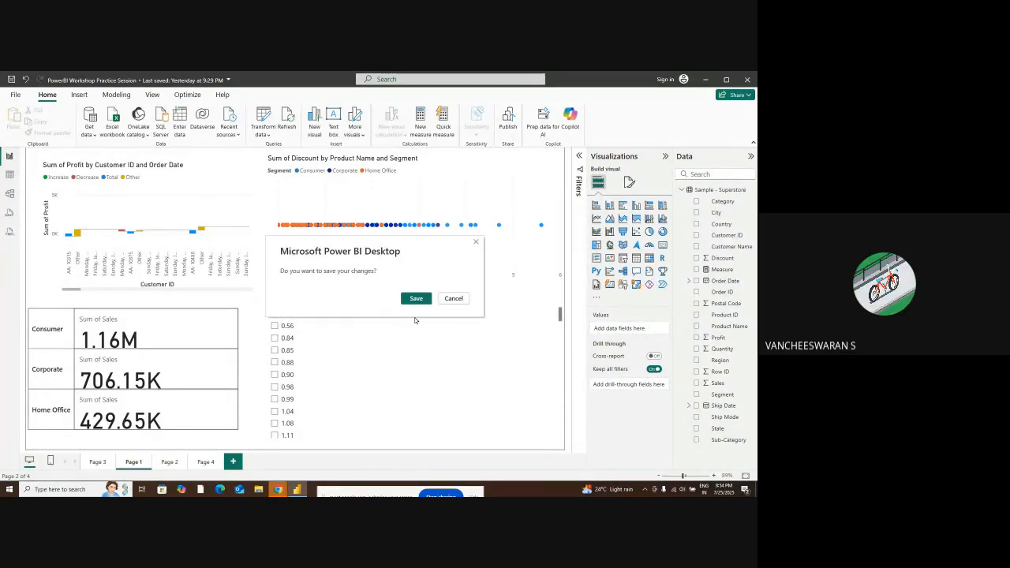
{"action": "left_click", "coordinate": [453, 298]}
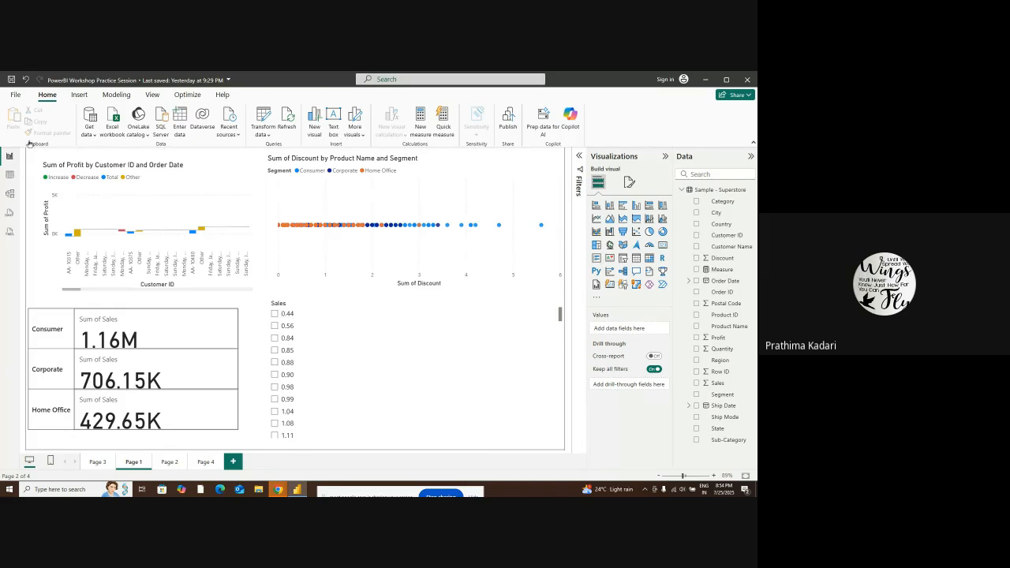
View the file options and the available export formats for the report, and return to Page 1
{"action": "left_click", "coordinate": [15, 95]}
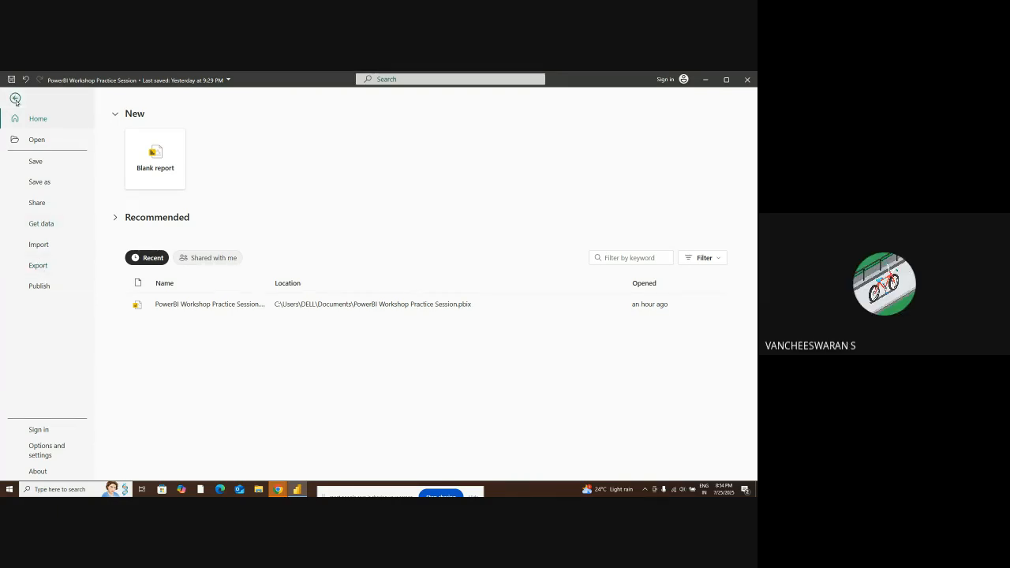
{"action": "left_click", "coordinate": [46, 268]}
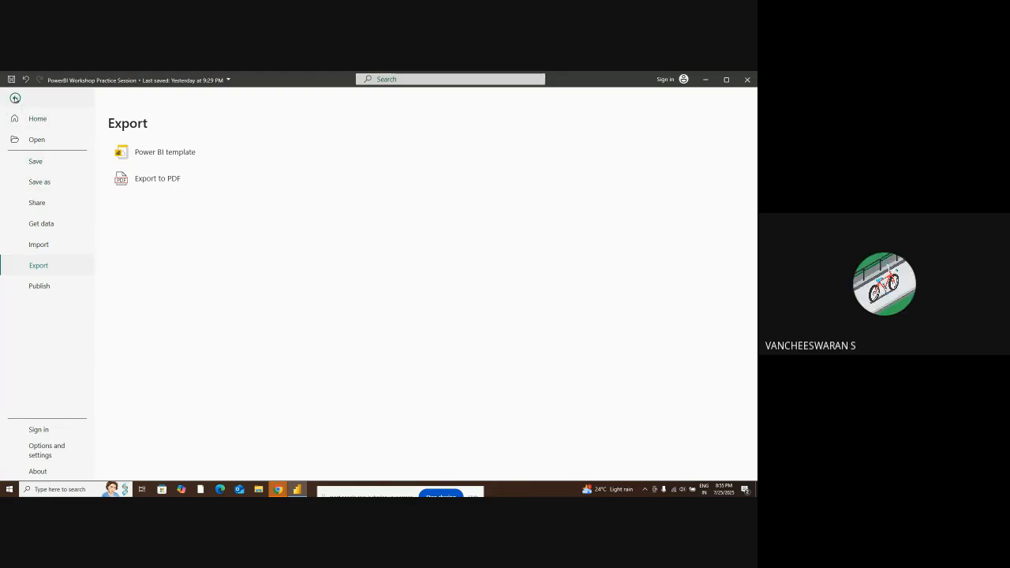
{"action": "left_click", "coordinate": [15, 98]}
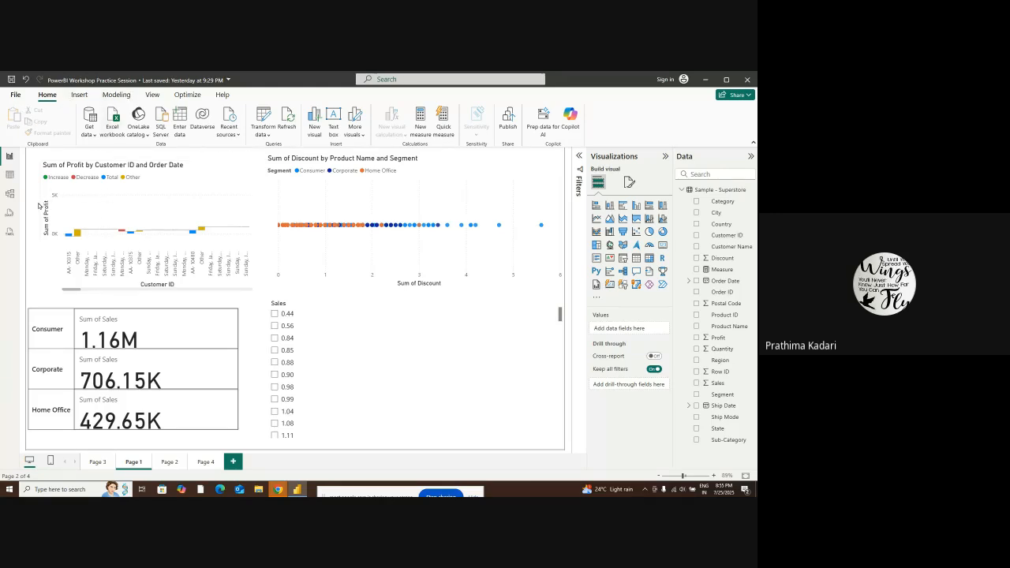
Start publishing the report again, save its changes, and cancel the account sign-in
{"action": "left_click", "coordinate": [511, 124]}
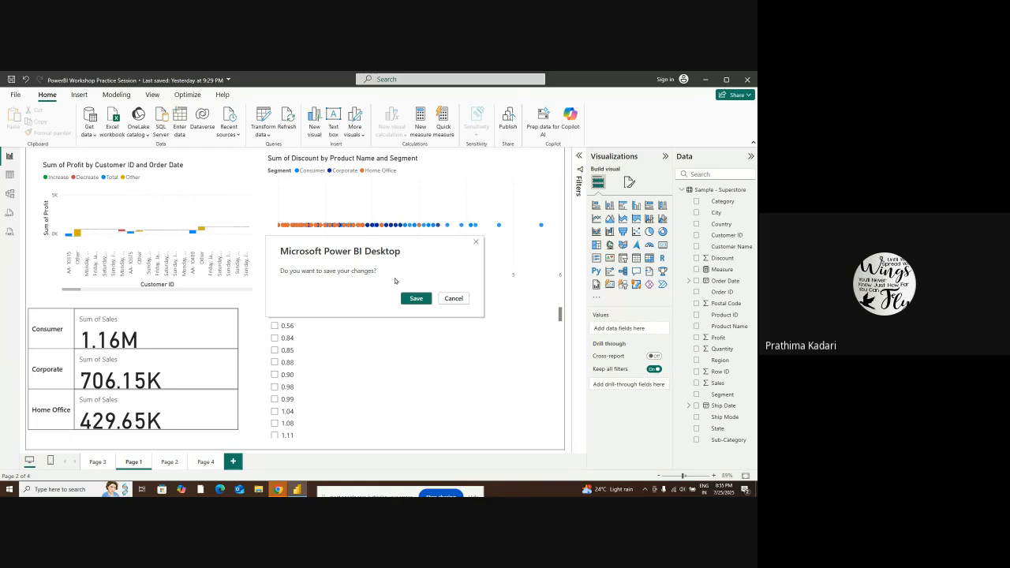
{"action": "left_click", "coordinate": [415, 299]}
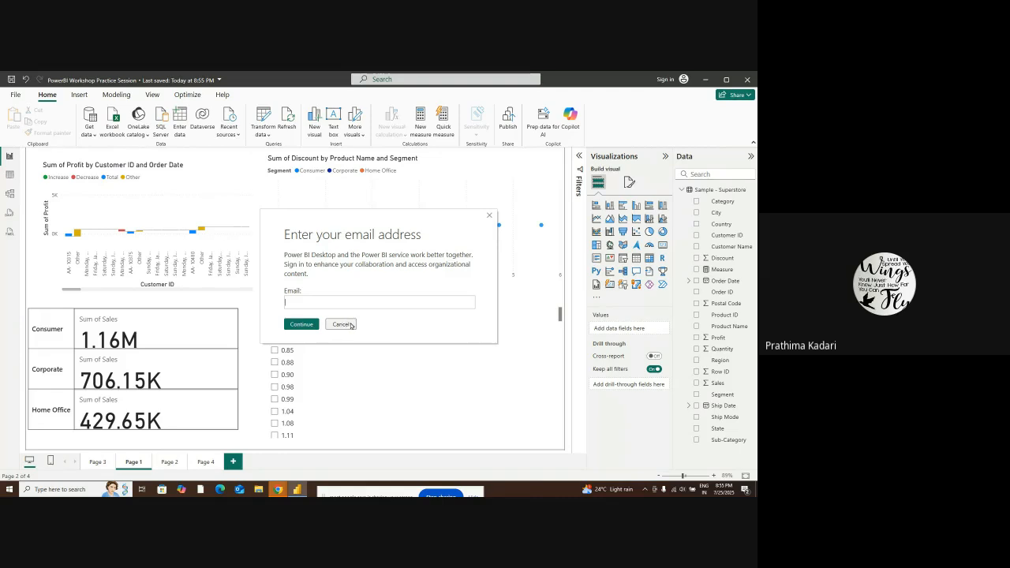
{"action": "left_click", "coordinate": [342, 324]}
Look at the report's sharing options, choose to manage access, and dismiss the account sign-in
{"action": "left_click", "coordinate": [747, 95]}
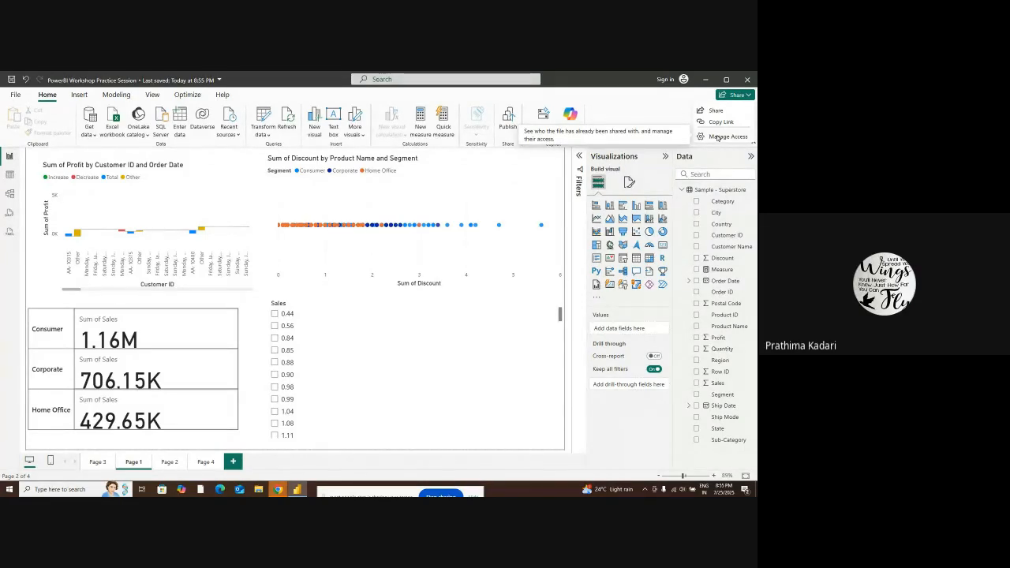
{"action": "left_click", "coordinate": [717, 137]}
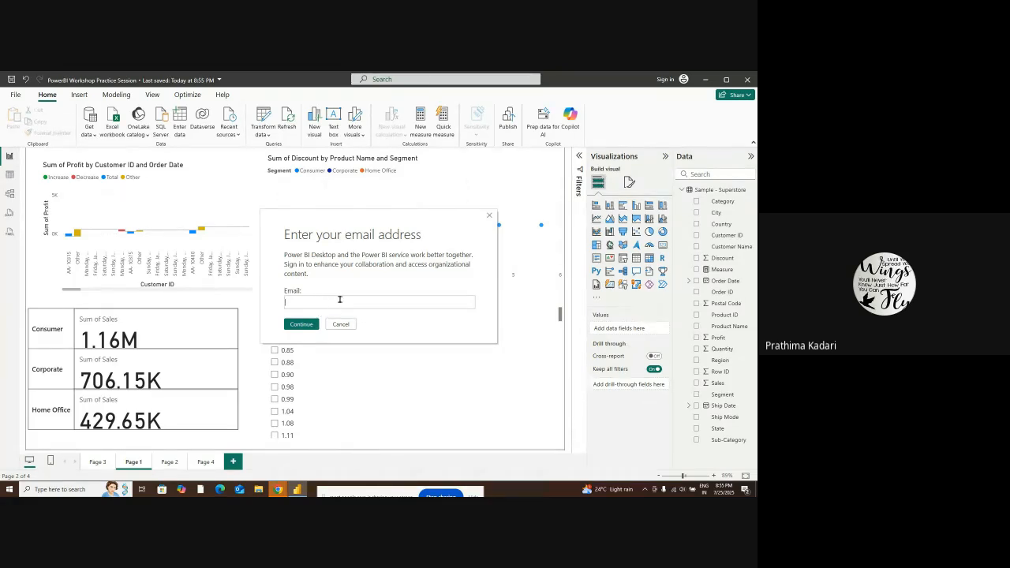
{"action": "left_click", "coordinate": [491, 215]}
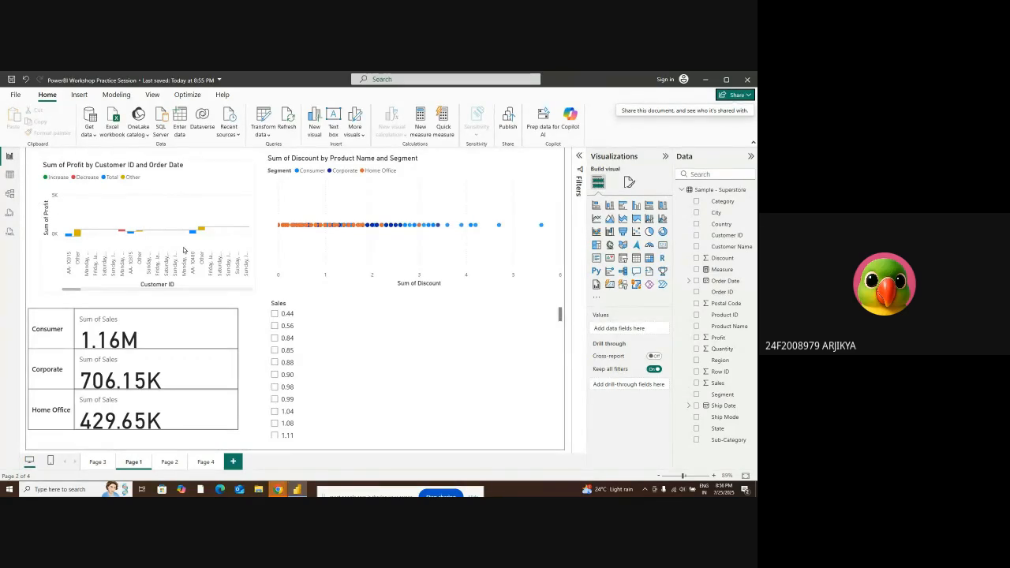
Switch to the Google Meet call in Chrome and stop presenting the screen
{"action": "left_click", "coordinate": [278, 489]}
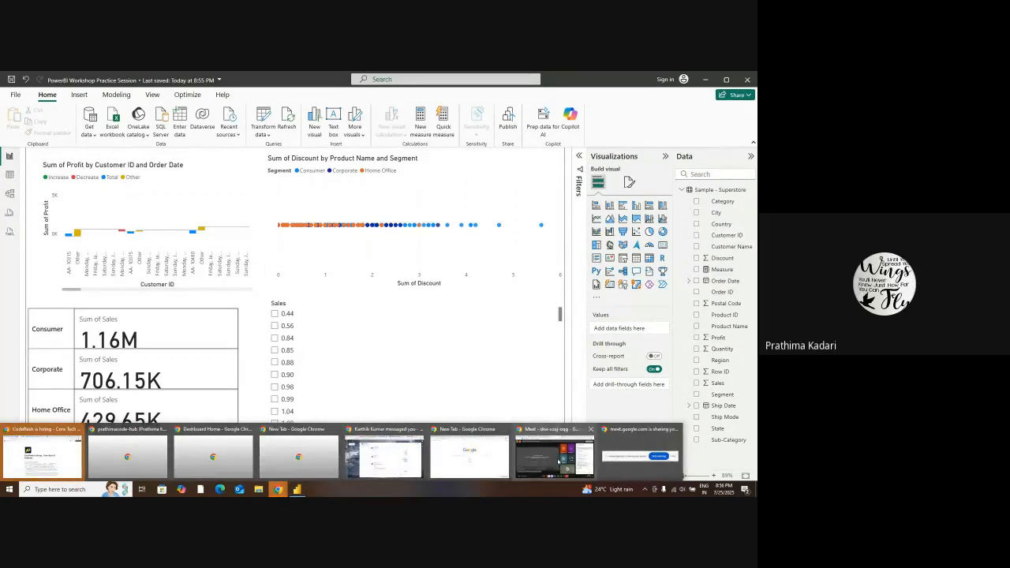
{"action": "left_click", "coordinate": [555, 457]}
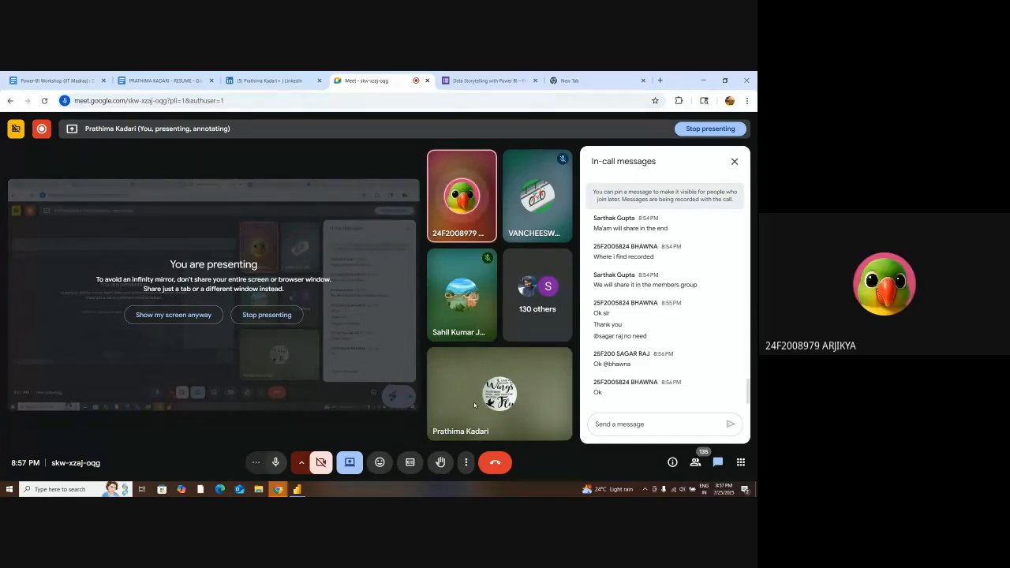
{"action": "left_click", "coordinate": [296, 489]}
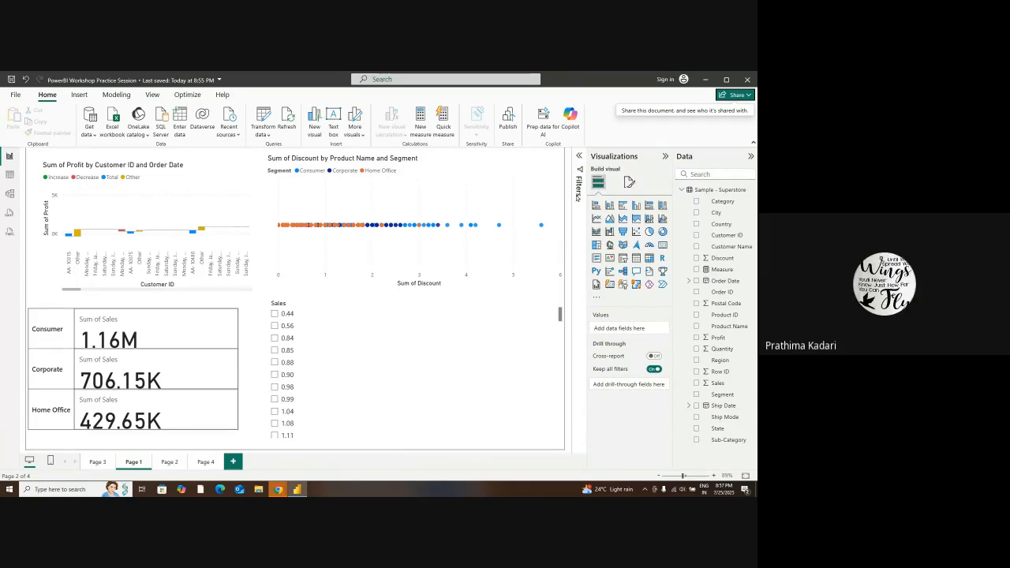
{"action": "mouse_move", "coordinate": [279, 488]}
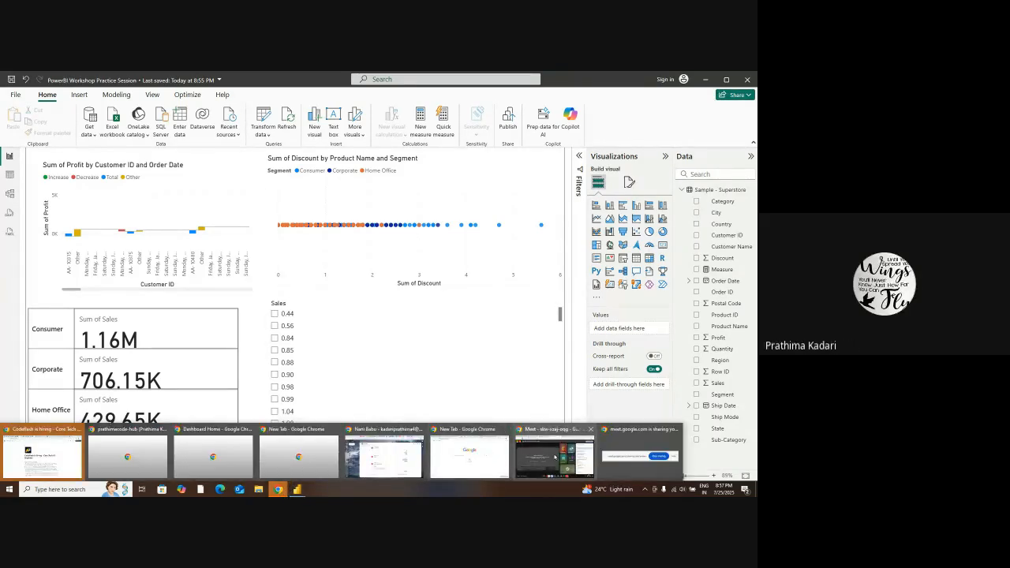
{"action": "left_click", "coordinate": [542, 458]}
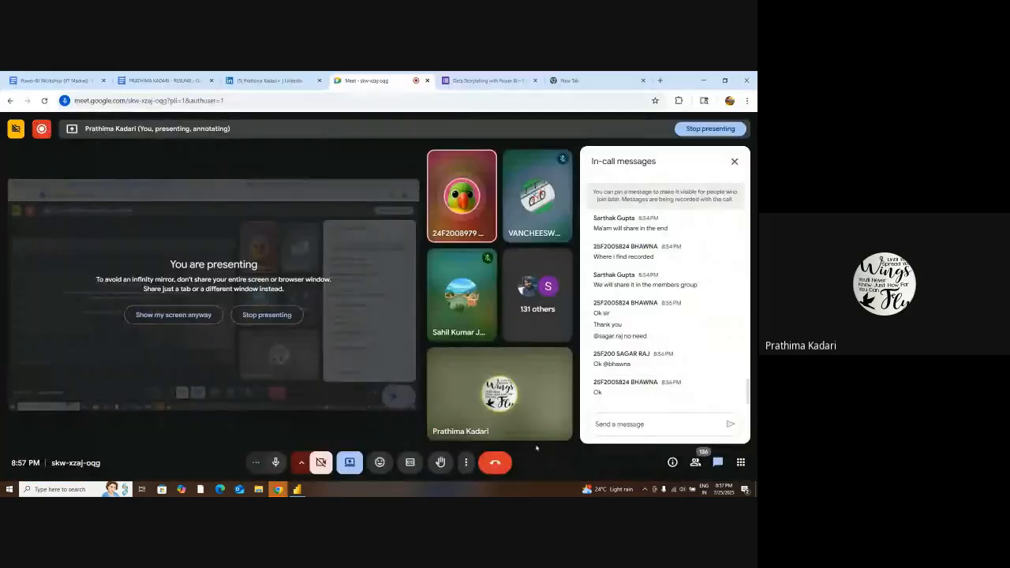
{"action": "left_click", "coordinate": [699, 131]}
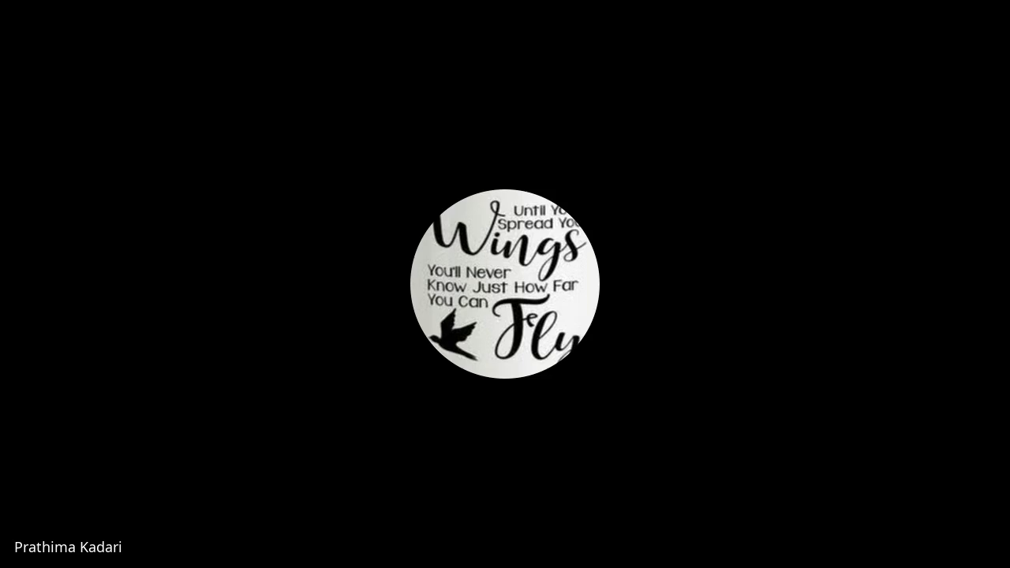